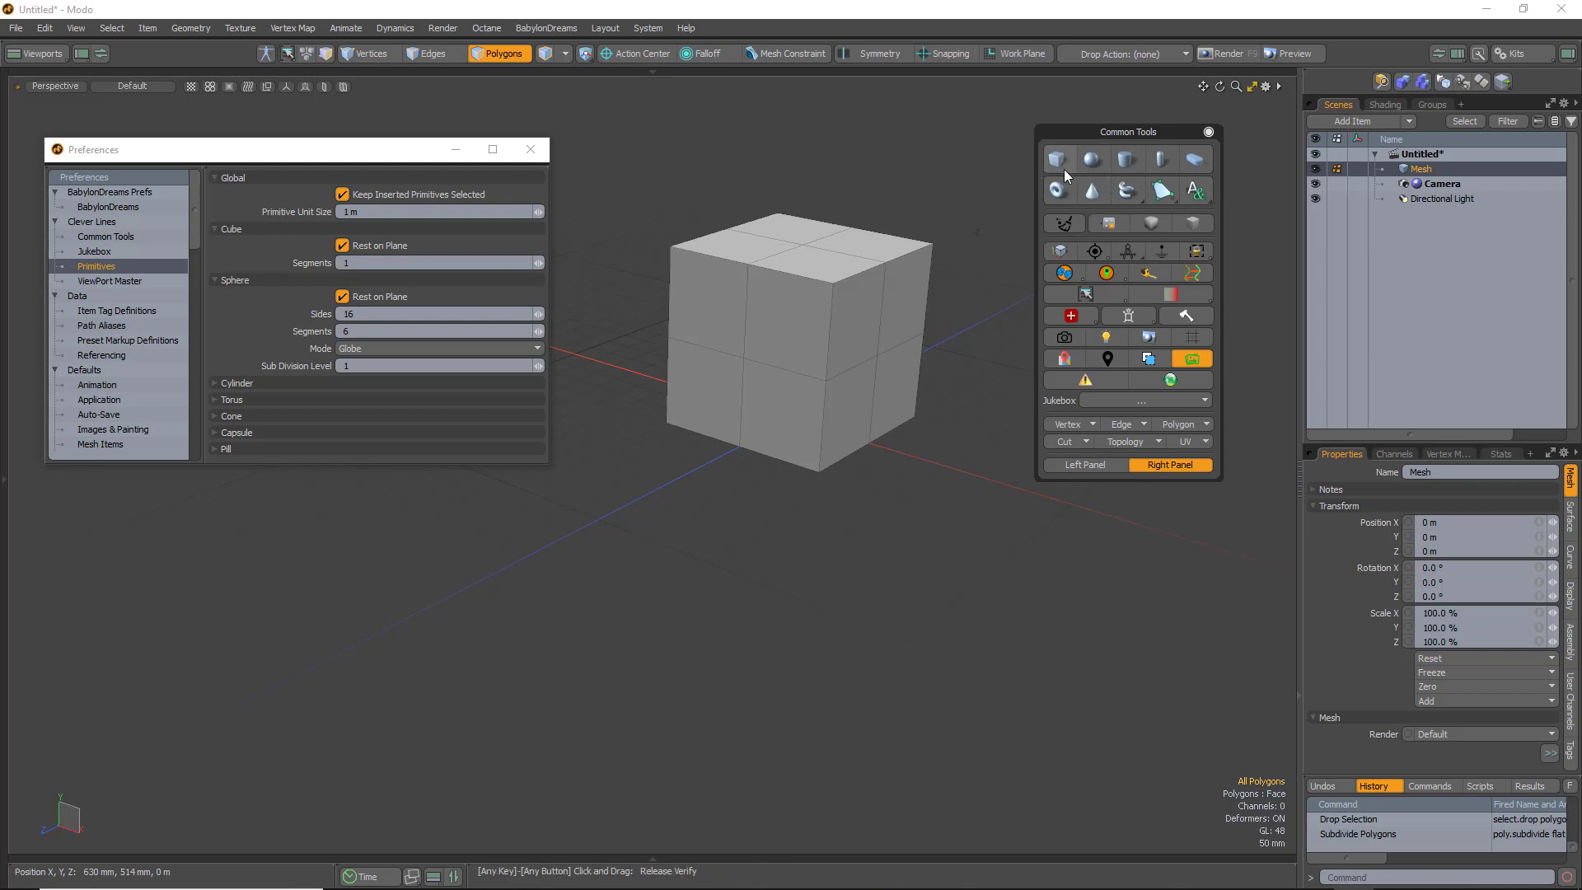
# Add a cube scaled to a selected polygon on the cube's top face
pyautogui.press('ctrl')
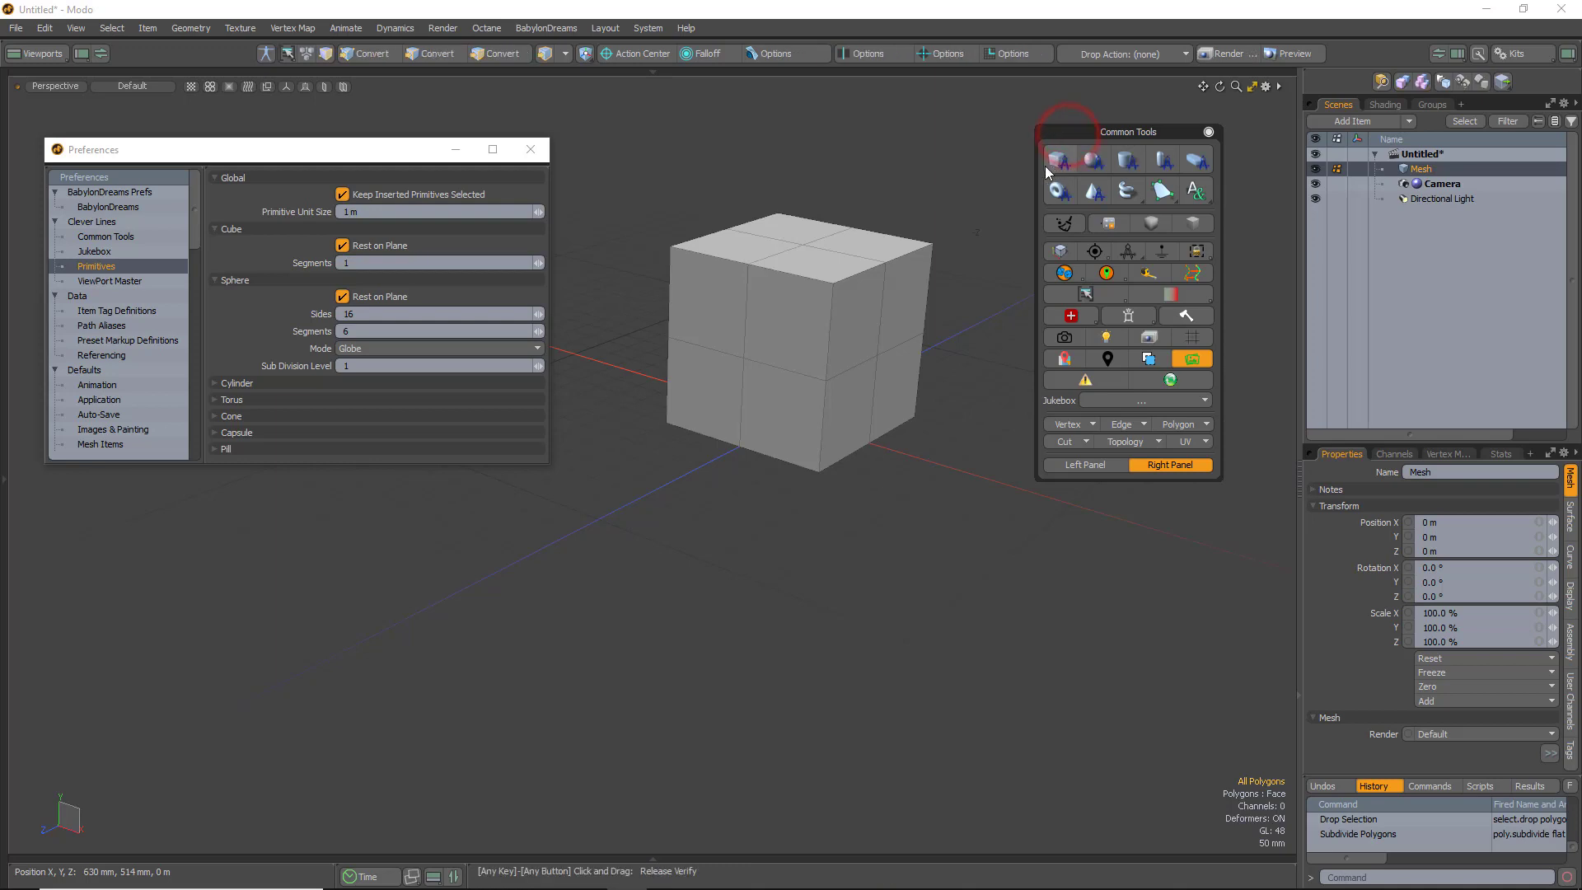
pyautogui.press('alt')
pyautogui.click(822, 262)
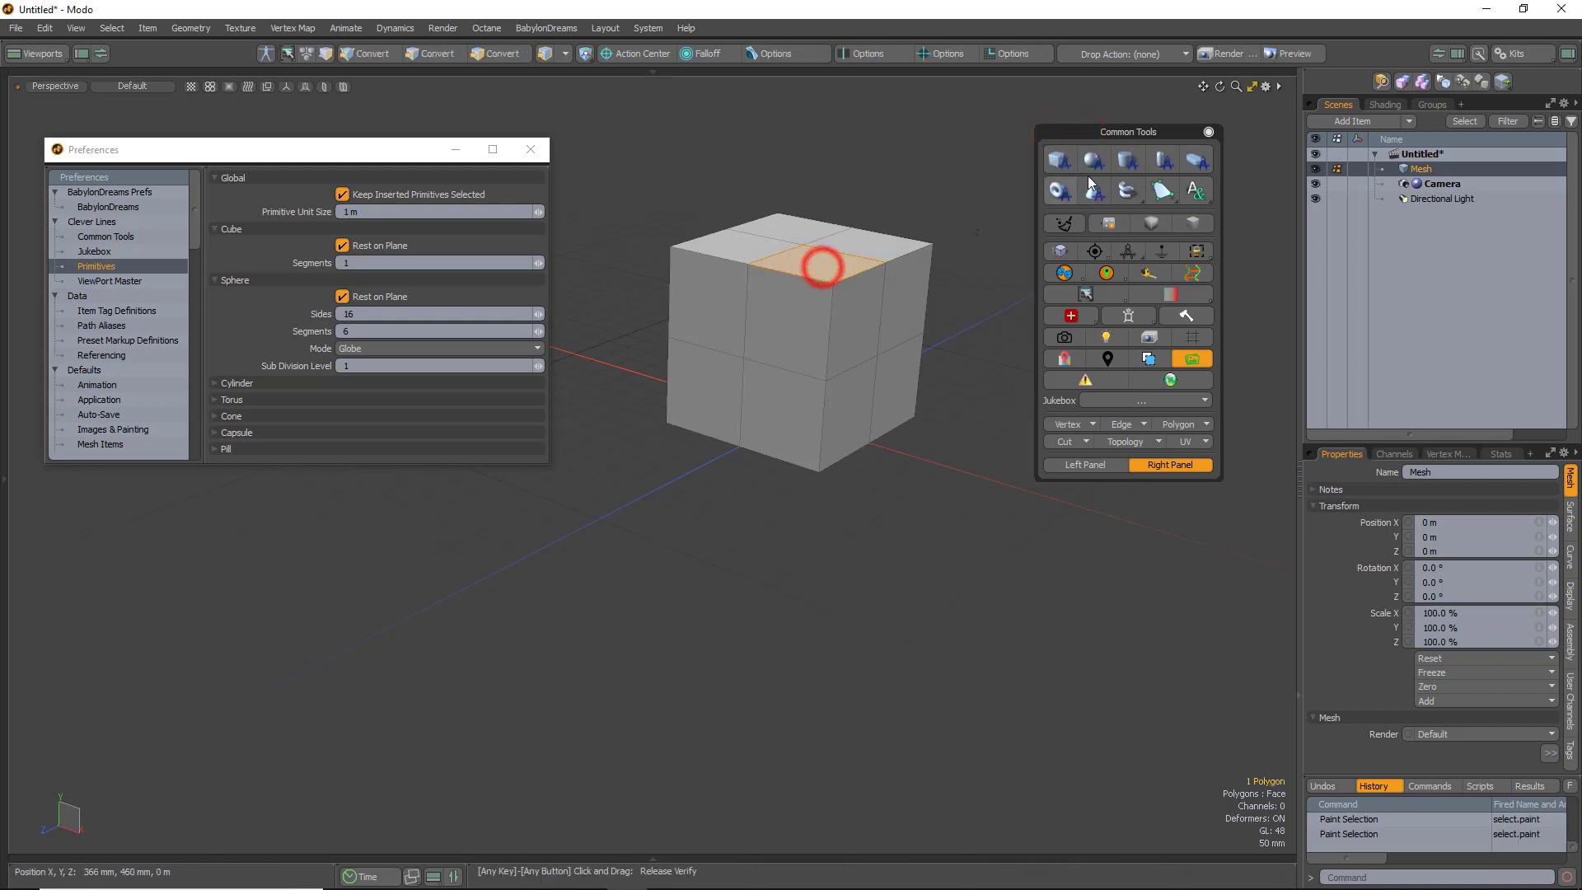
pyautogui.keyDown('alt'); pyautogui.click(1061, 162); pyautogui.keyUp('alt')
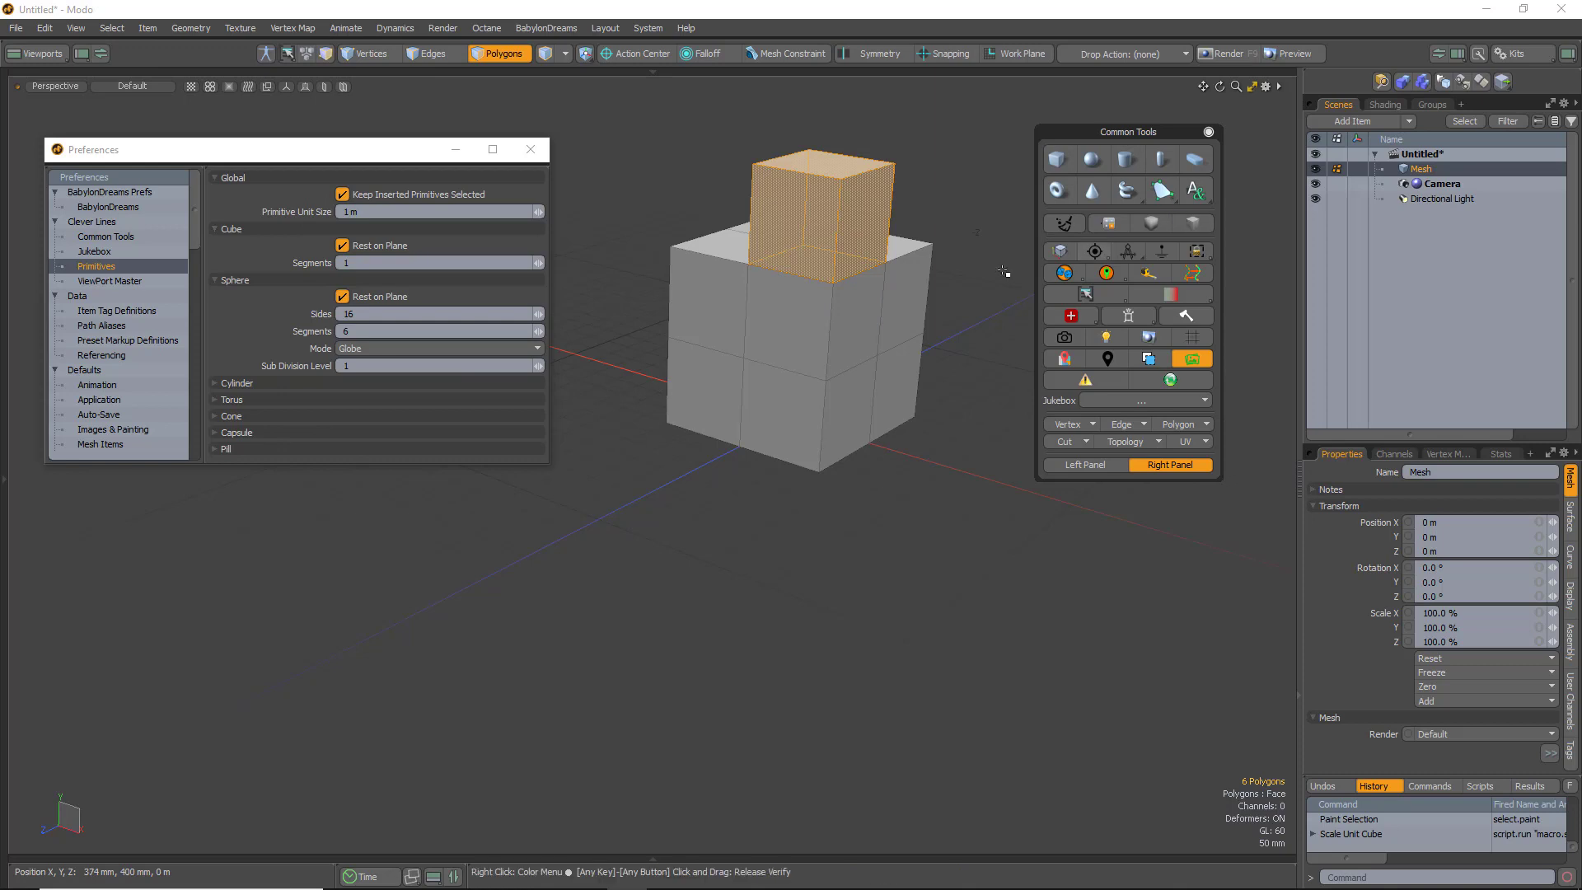
# Add a pill sized to a front-face polygon, then delete the Mesh item
pyautogui.click(772, 328)
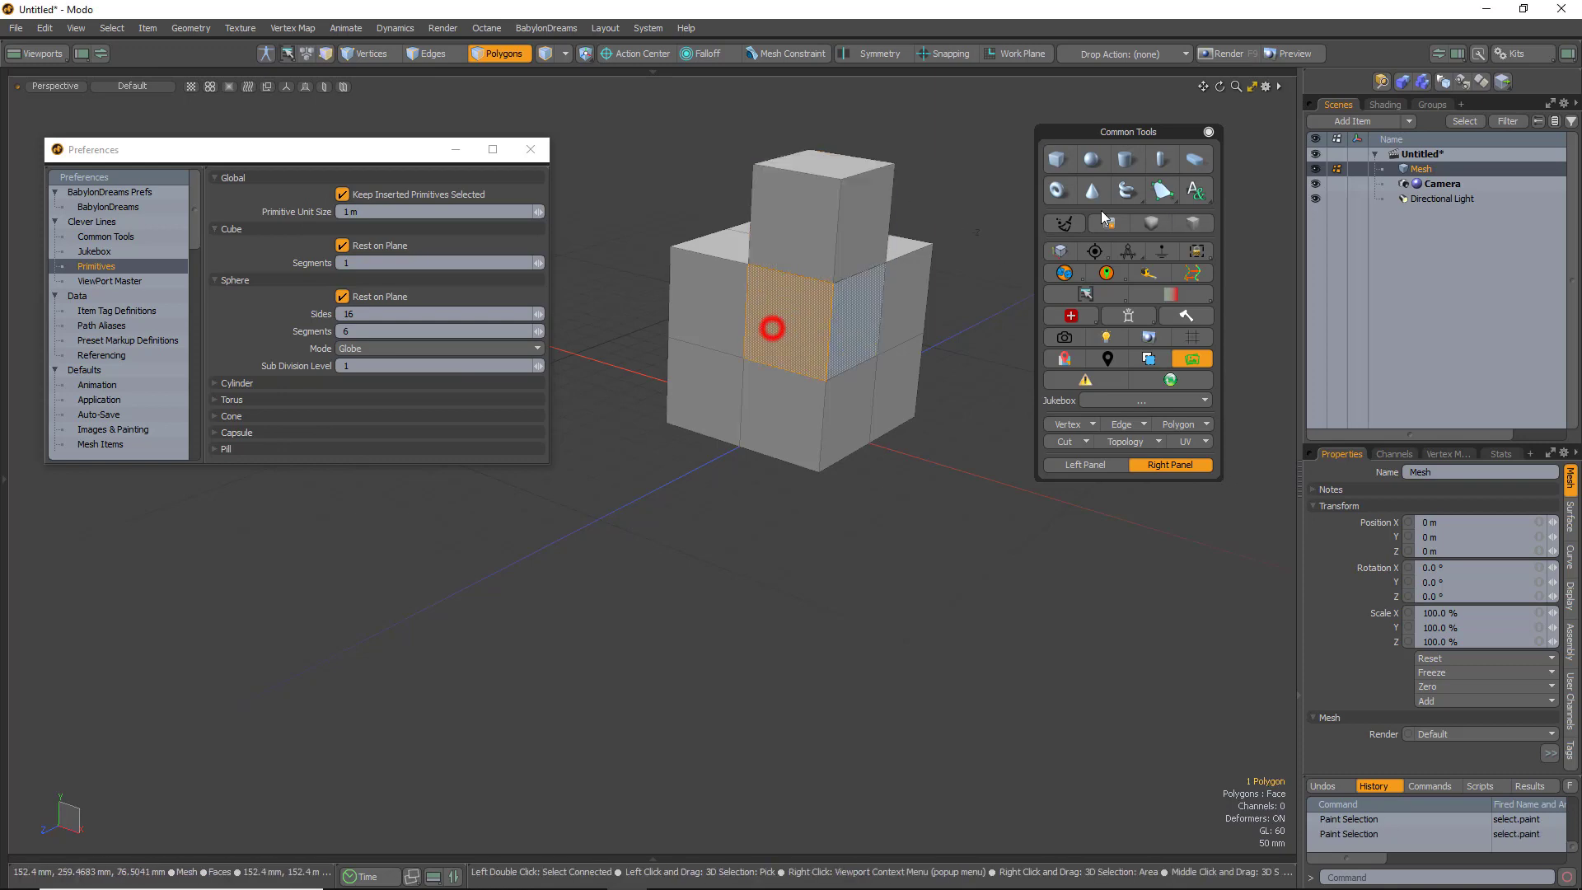
pyautogui.keyDown('shift'); pyautogui.click(1195, 159); pyautogui.keyUp('shift')
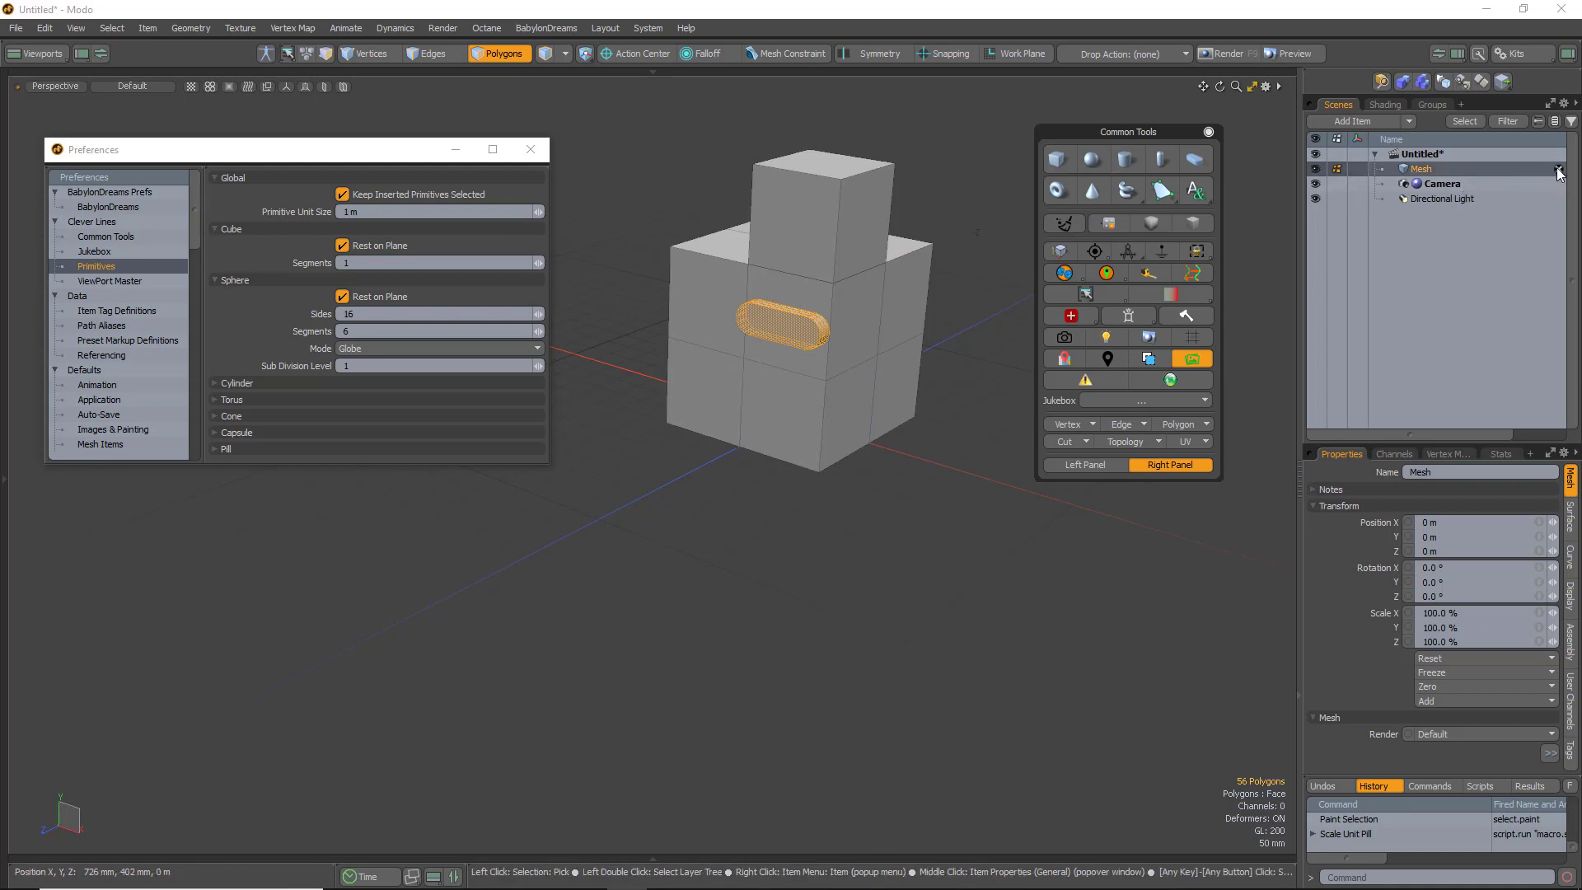
pyautogui.click(1559, 169)
pyautogui.click(773, 314)
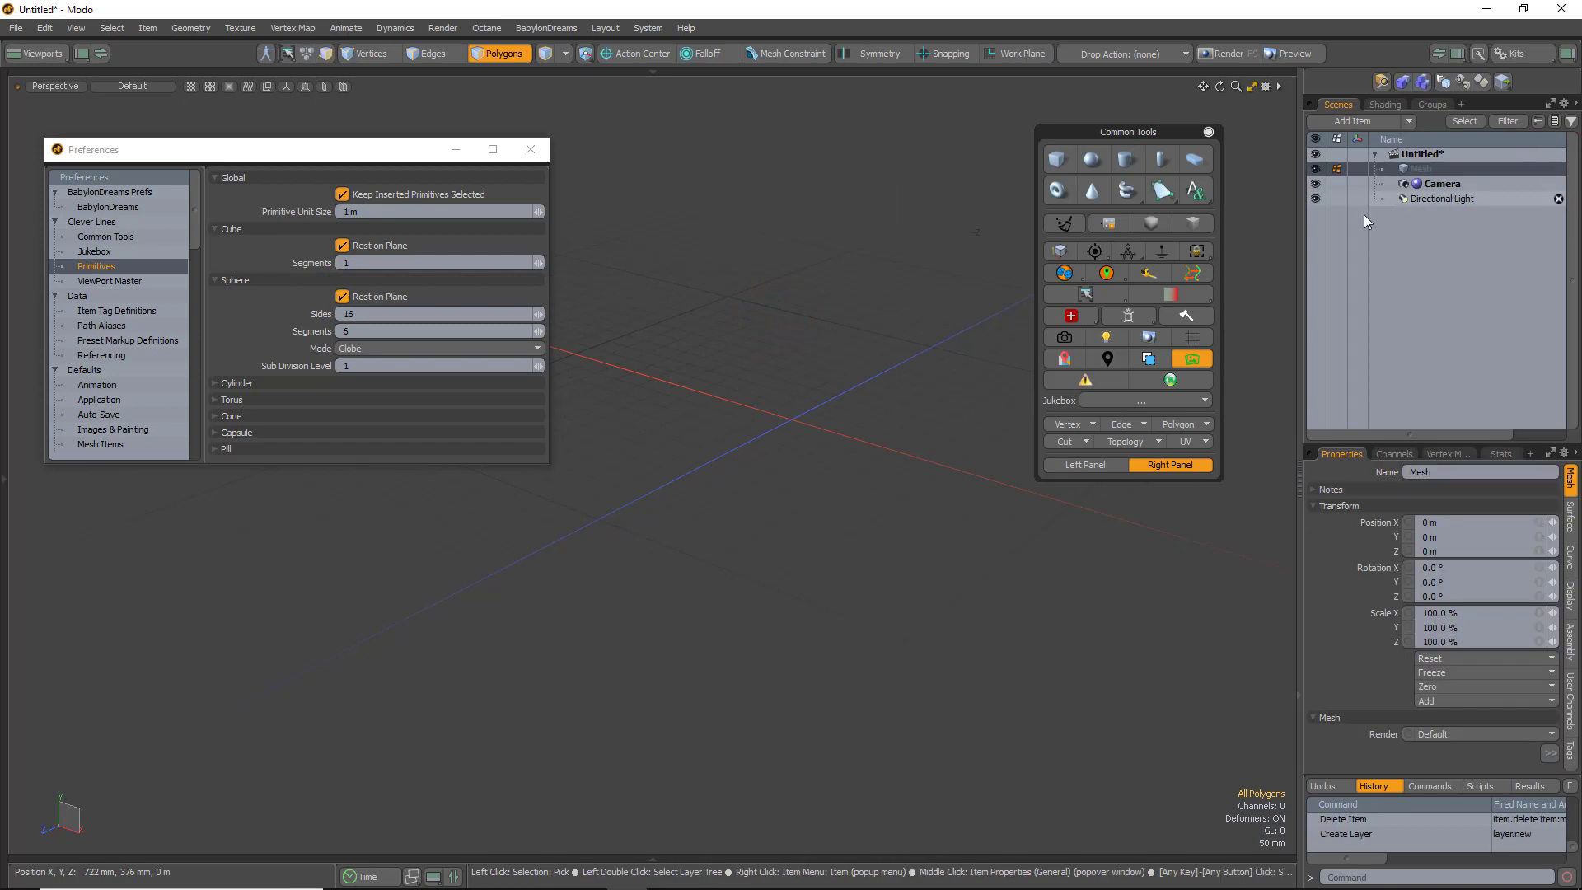
# Test Primitive Unit Size at 10 cm and 1 m with new cubes, undoing the large one
pyautogui.click(366, 211)
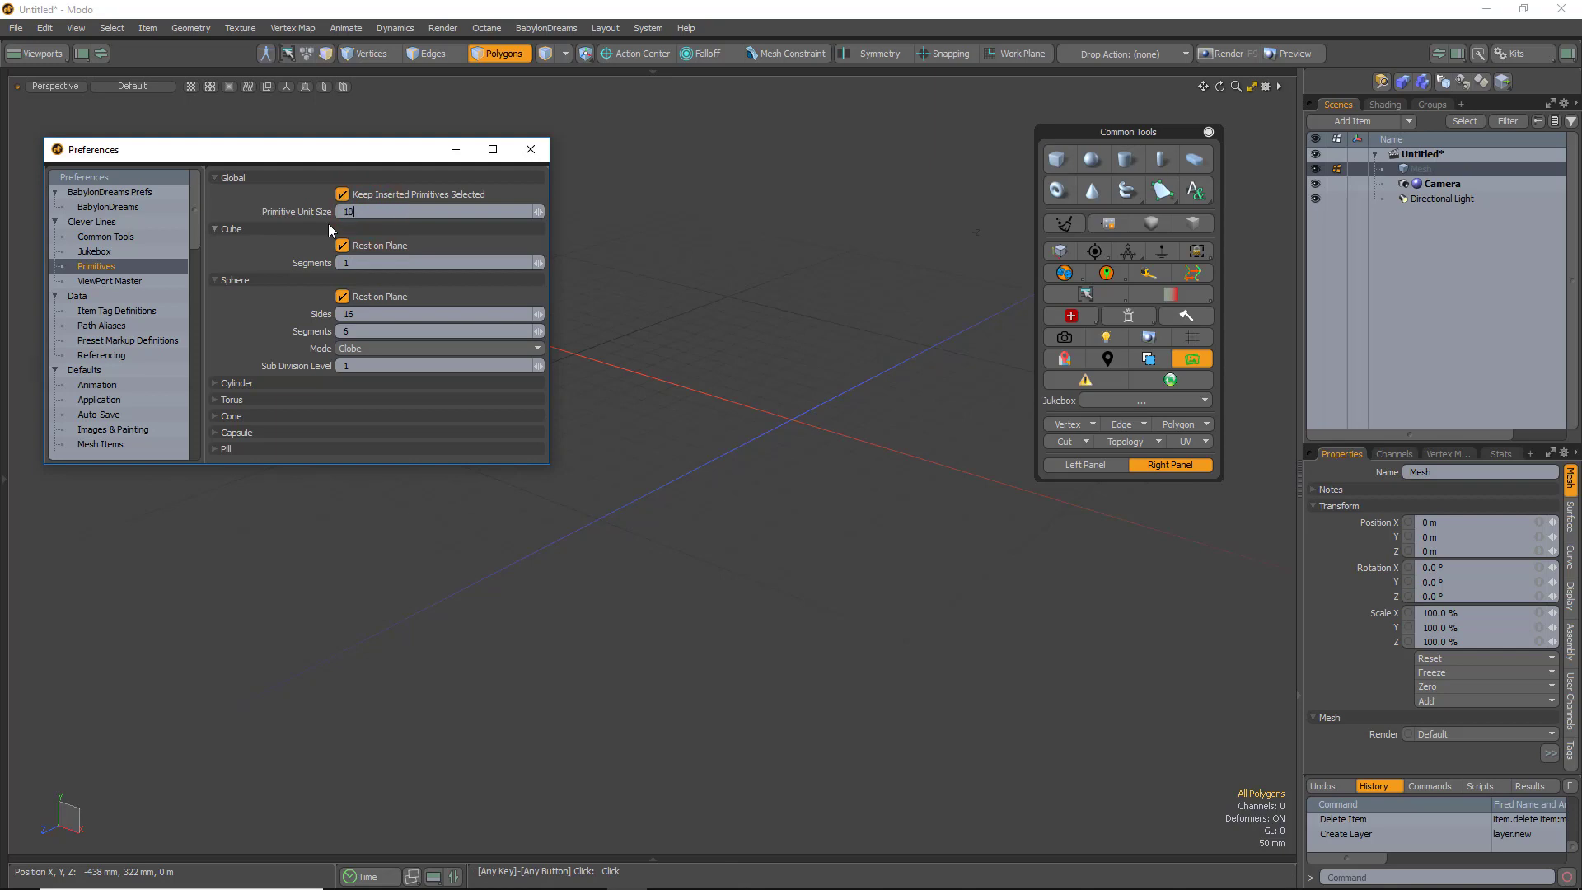
pyautogui.write('10cm')
pyautogui.press('Return')
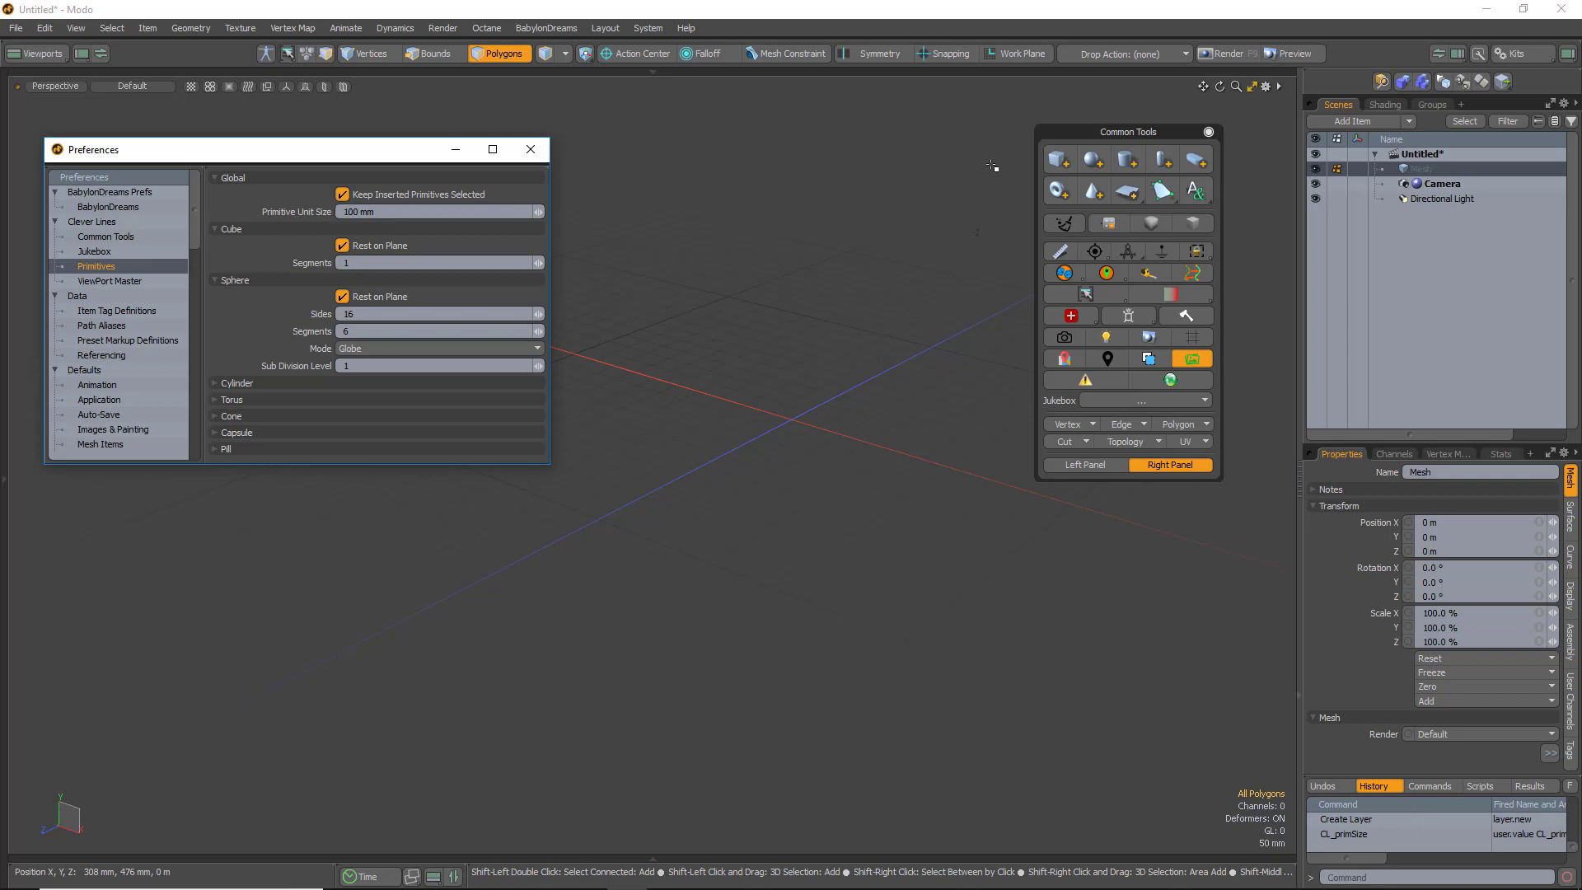
pyautogui.click(1058, 160)
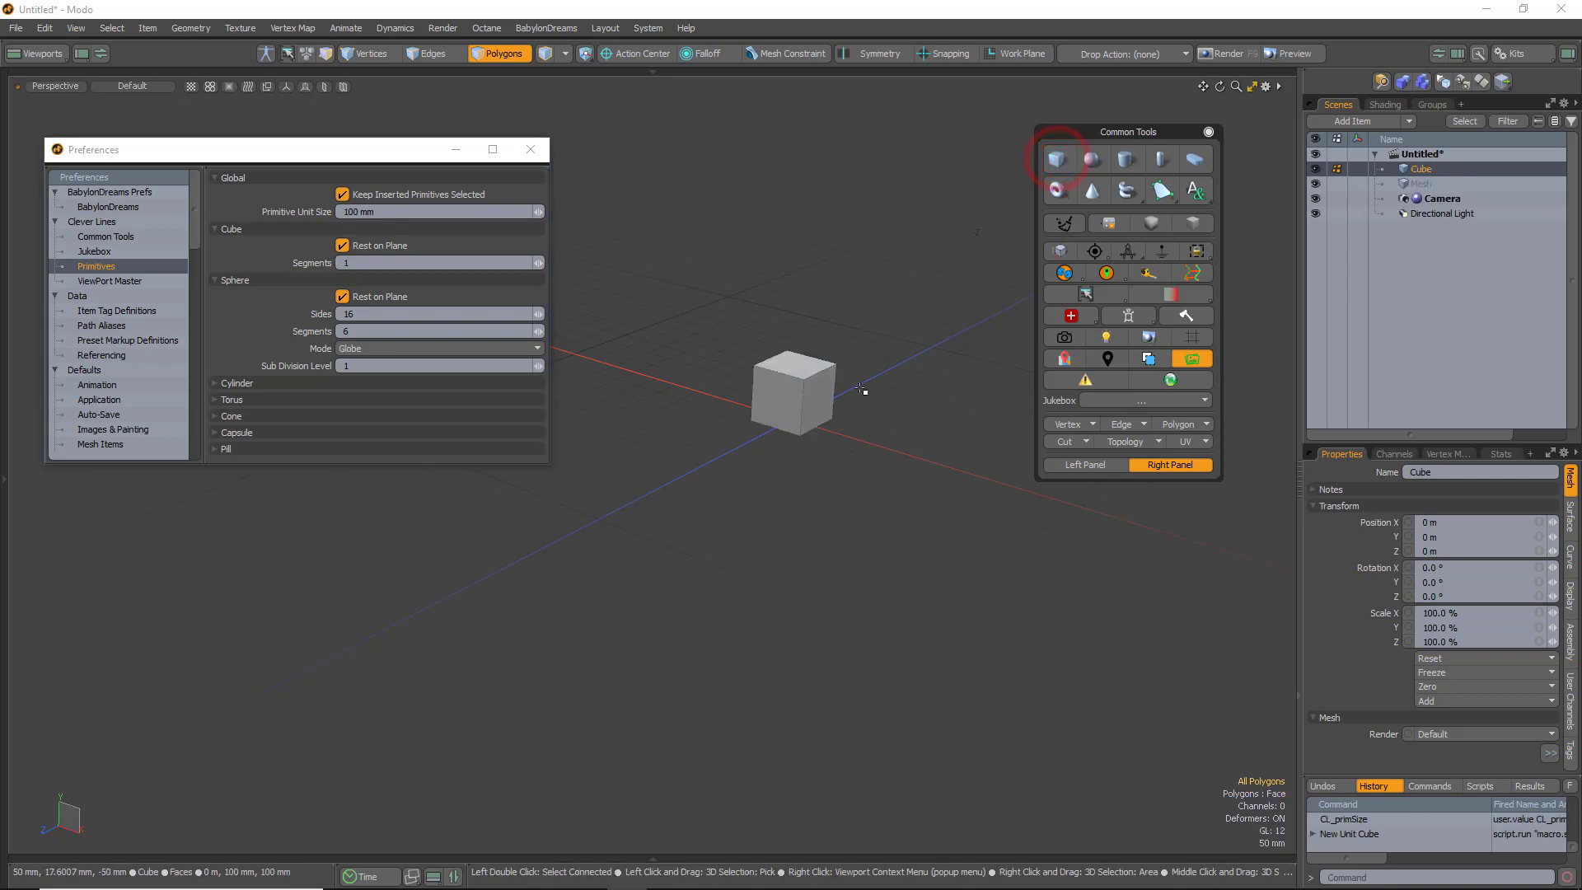
pyautogui.doubleClick(398, 214)
pyautogui.write('1m')
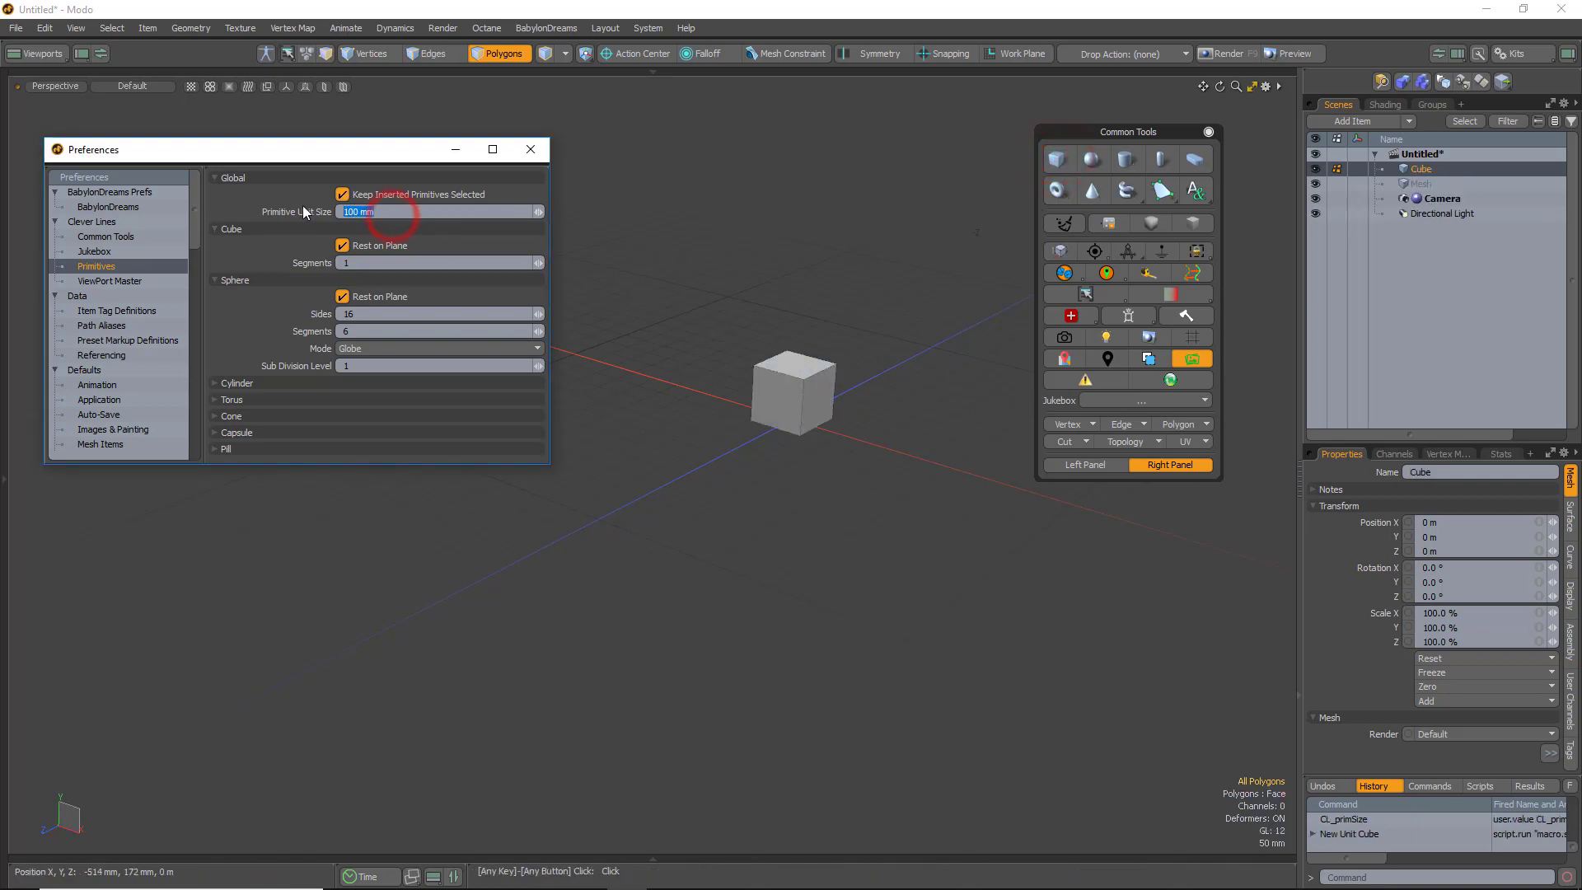
pyautogui.press('Return')
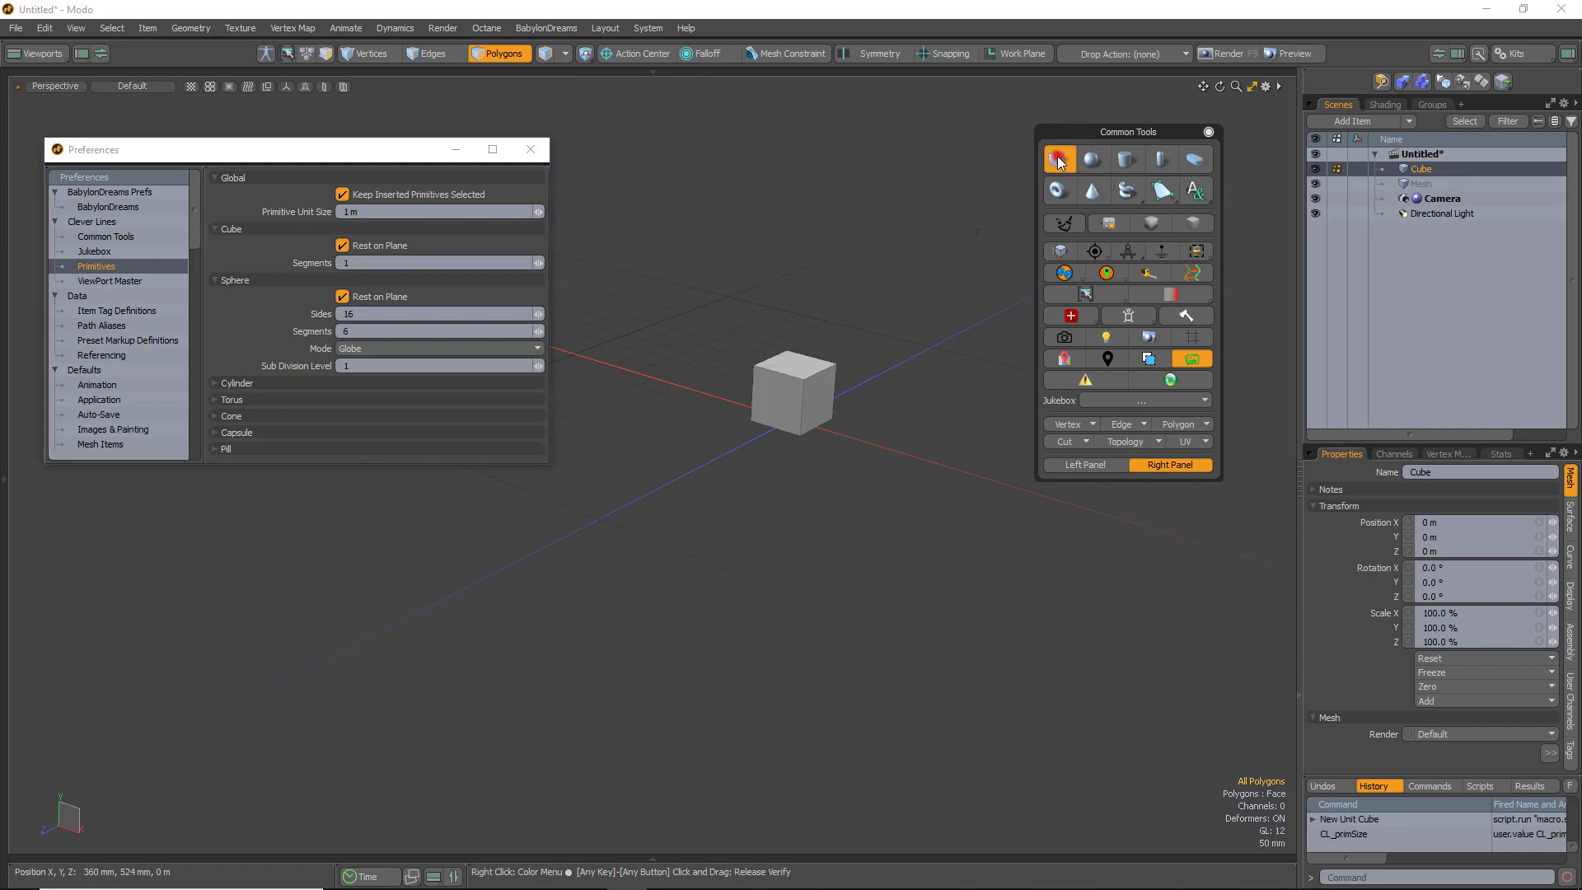
pyautogui.click(1061, 161)
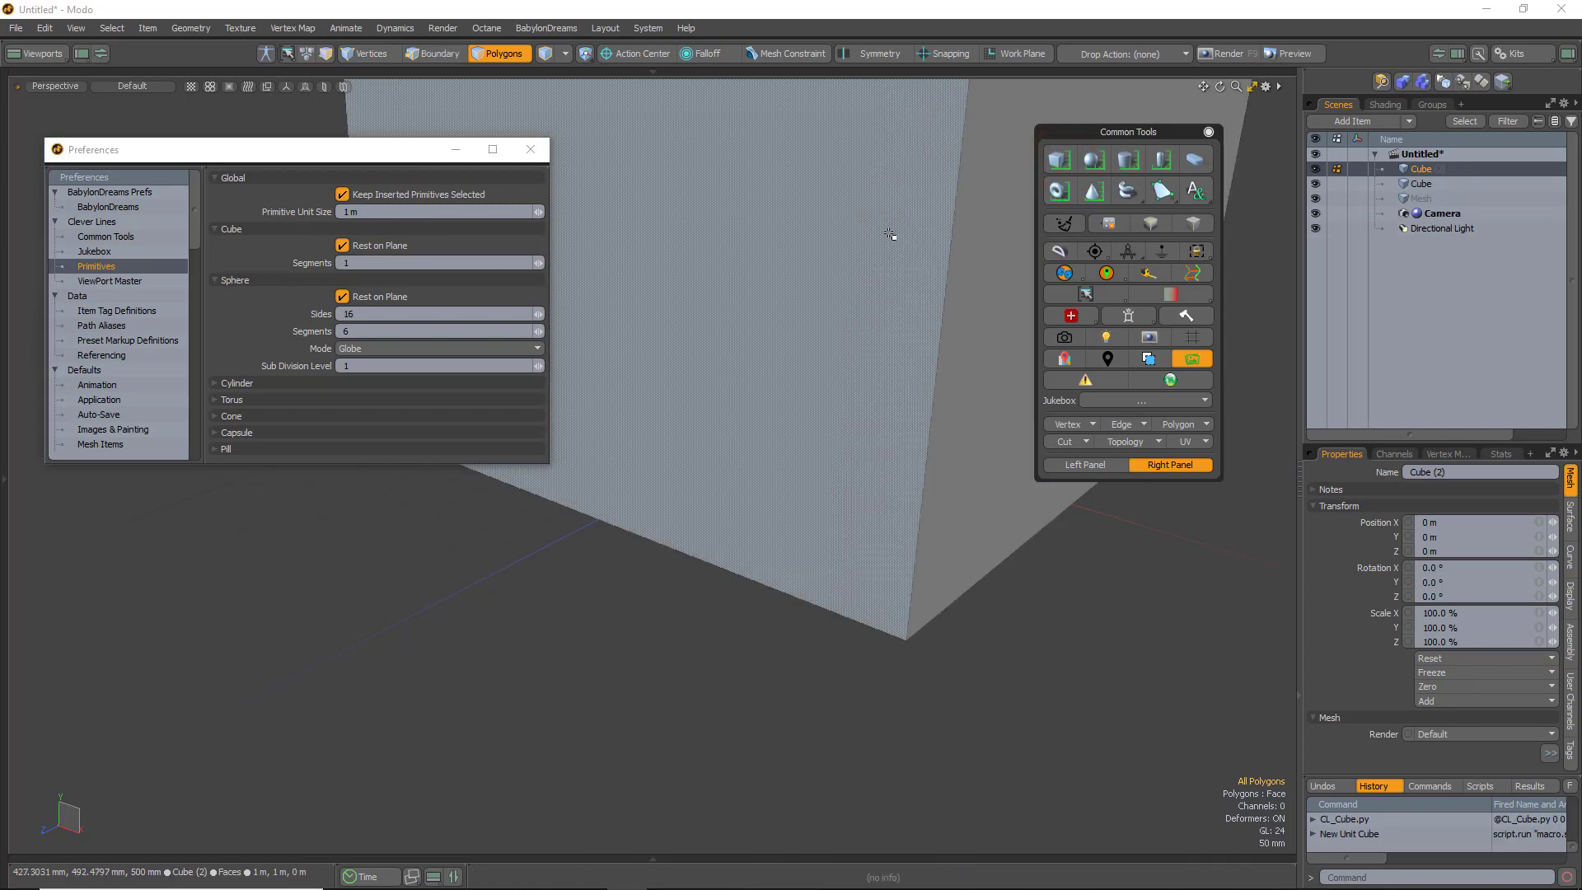
pyautogui.hotkey('ctrl', 'z')
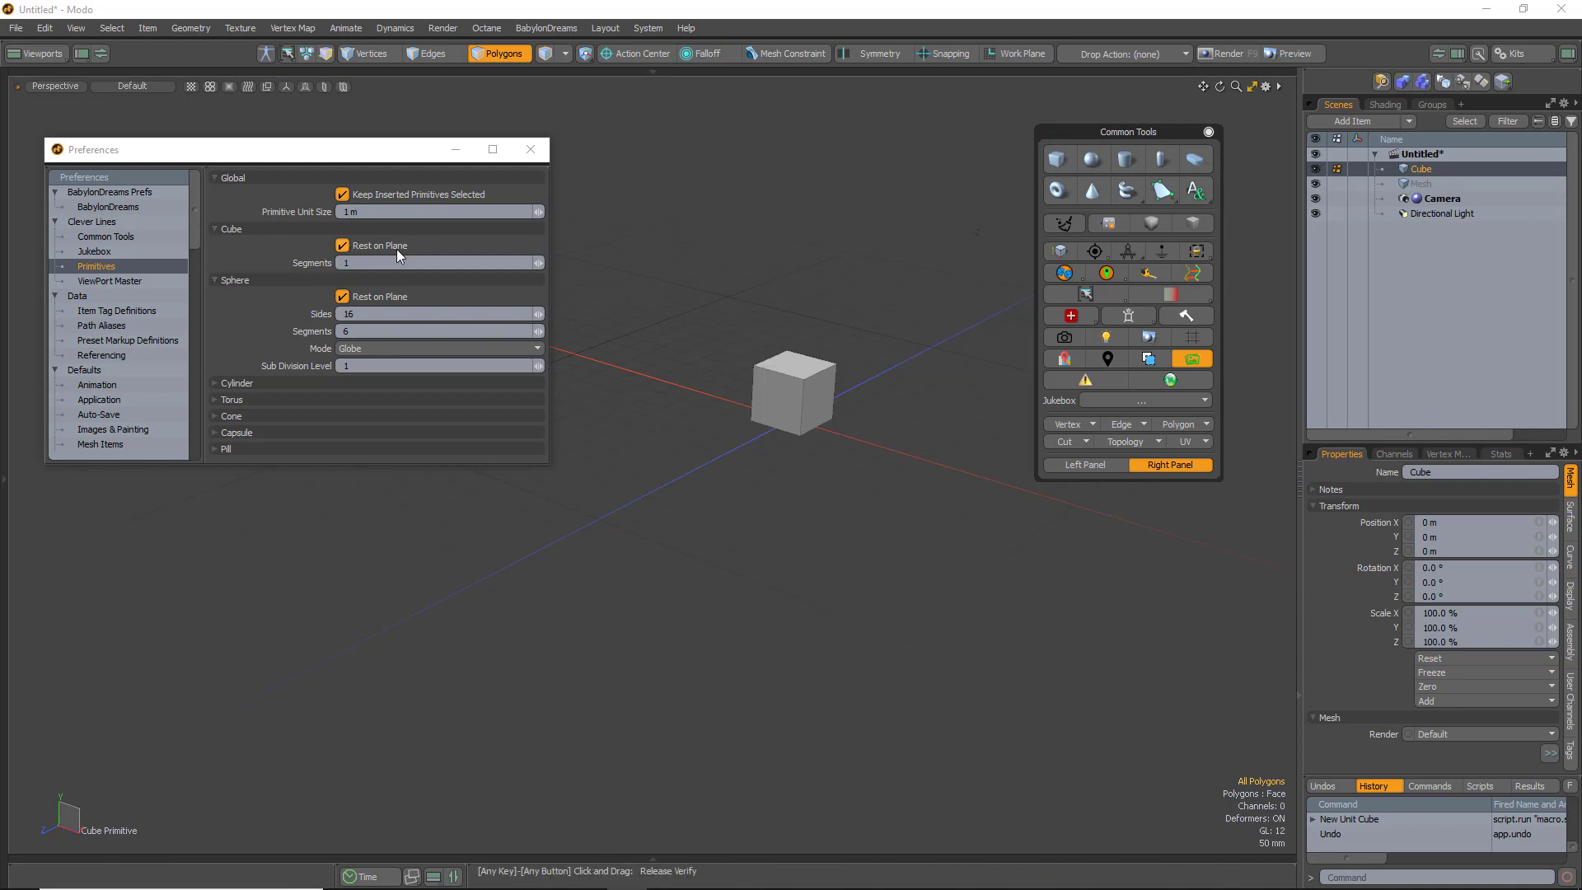
# Turn off Cube Rest on Plane, create a centred cube, and set unit size to 100 mm
pyautogui.click(342, 245)
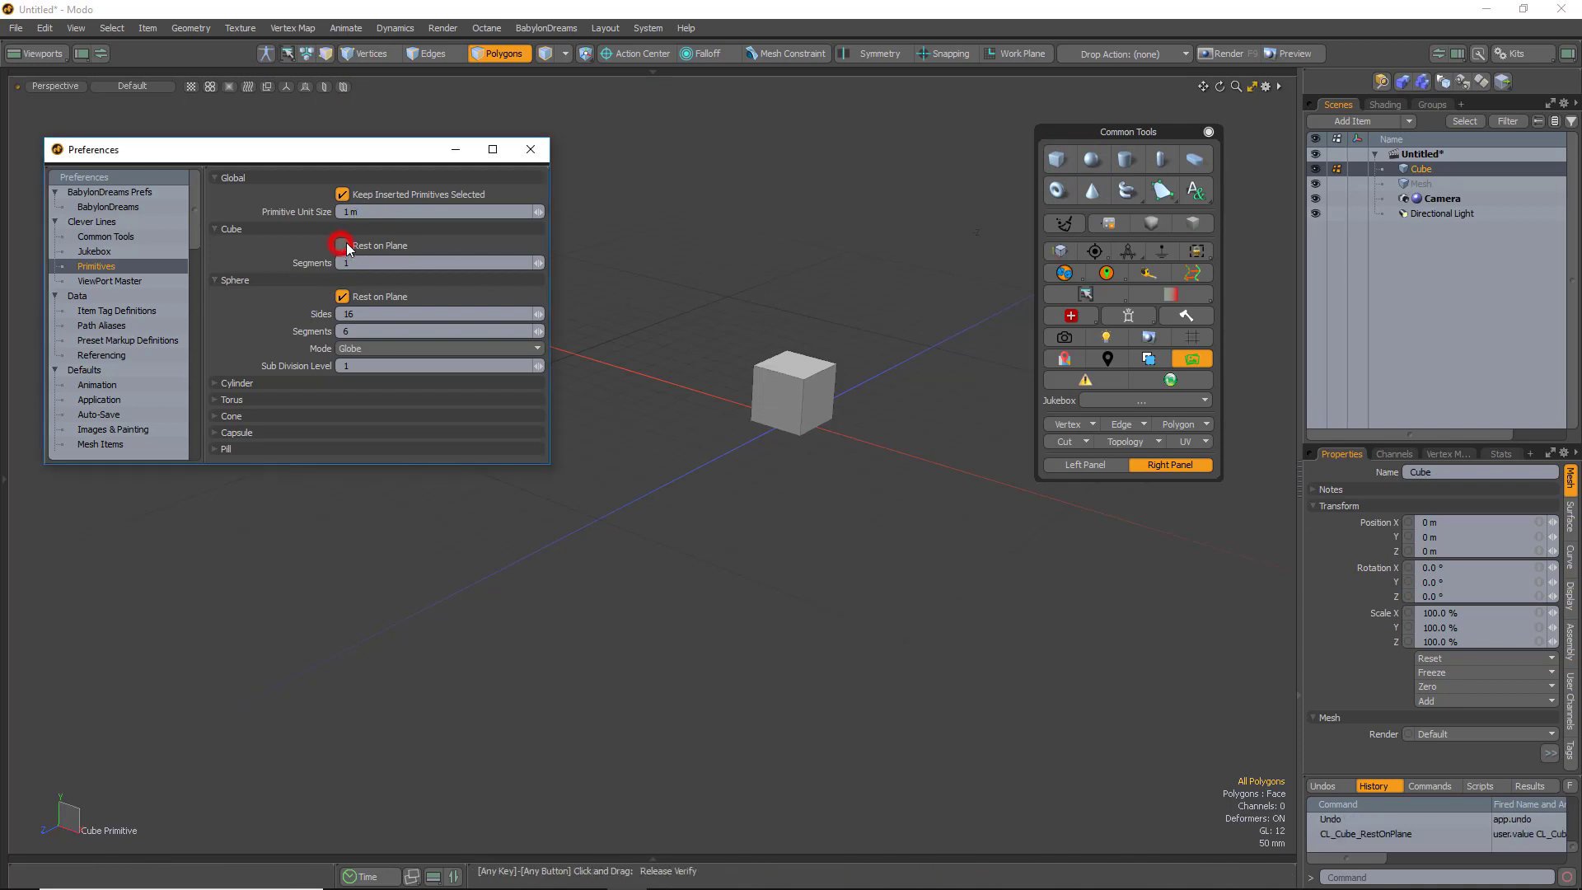
pyautogui.click(1061, 160)
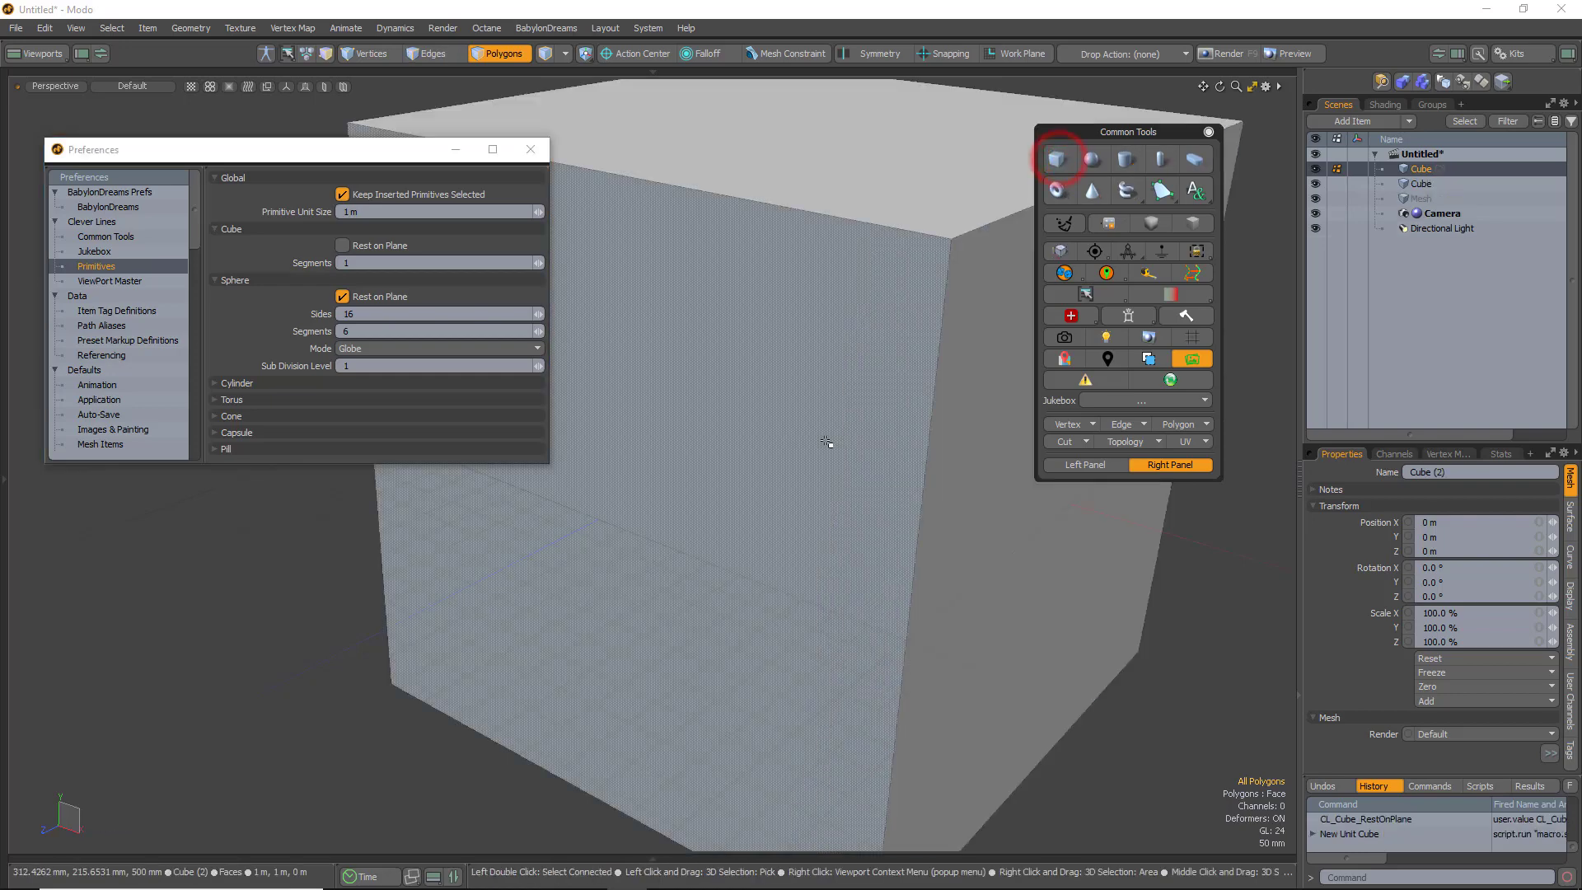
pyautogui.click(356, 212)
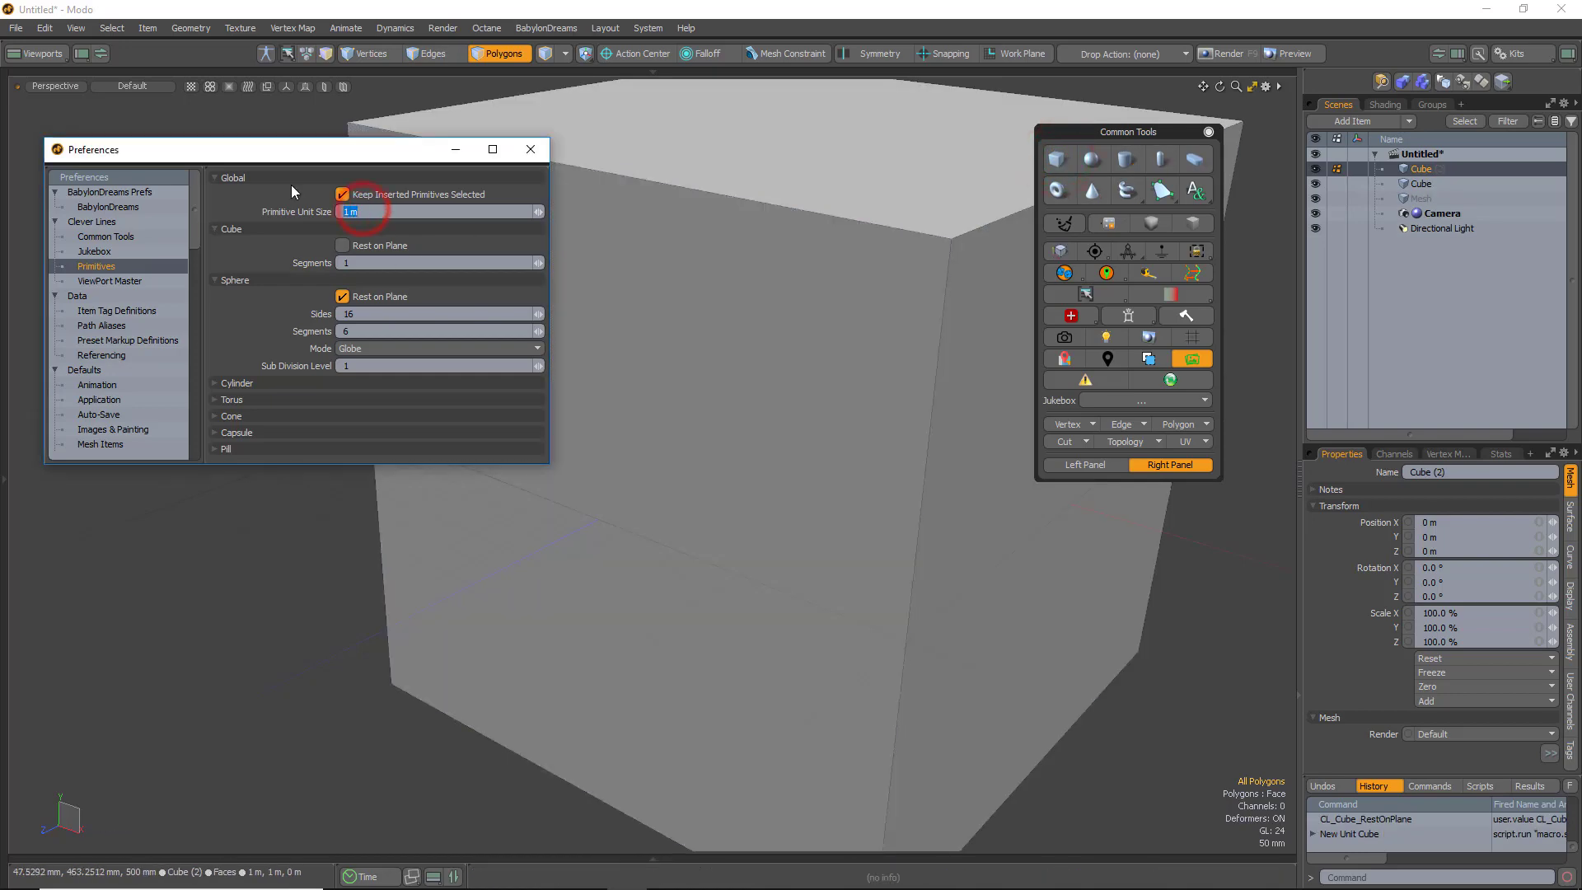
pyautogui.write('100 mm')
pyautogui.press('Return')
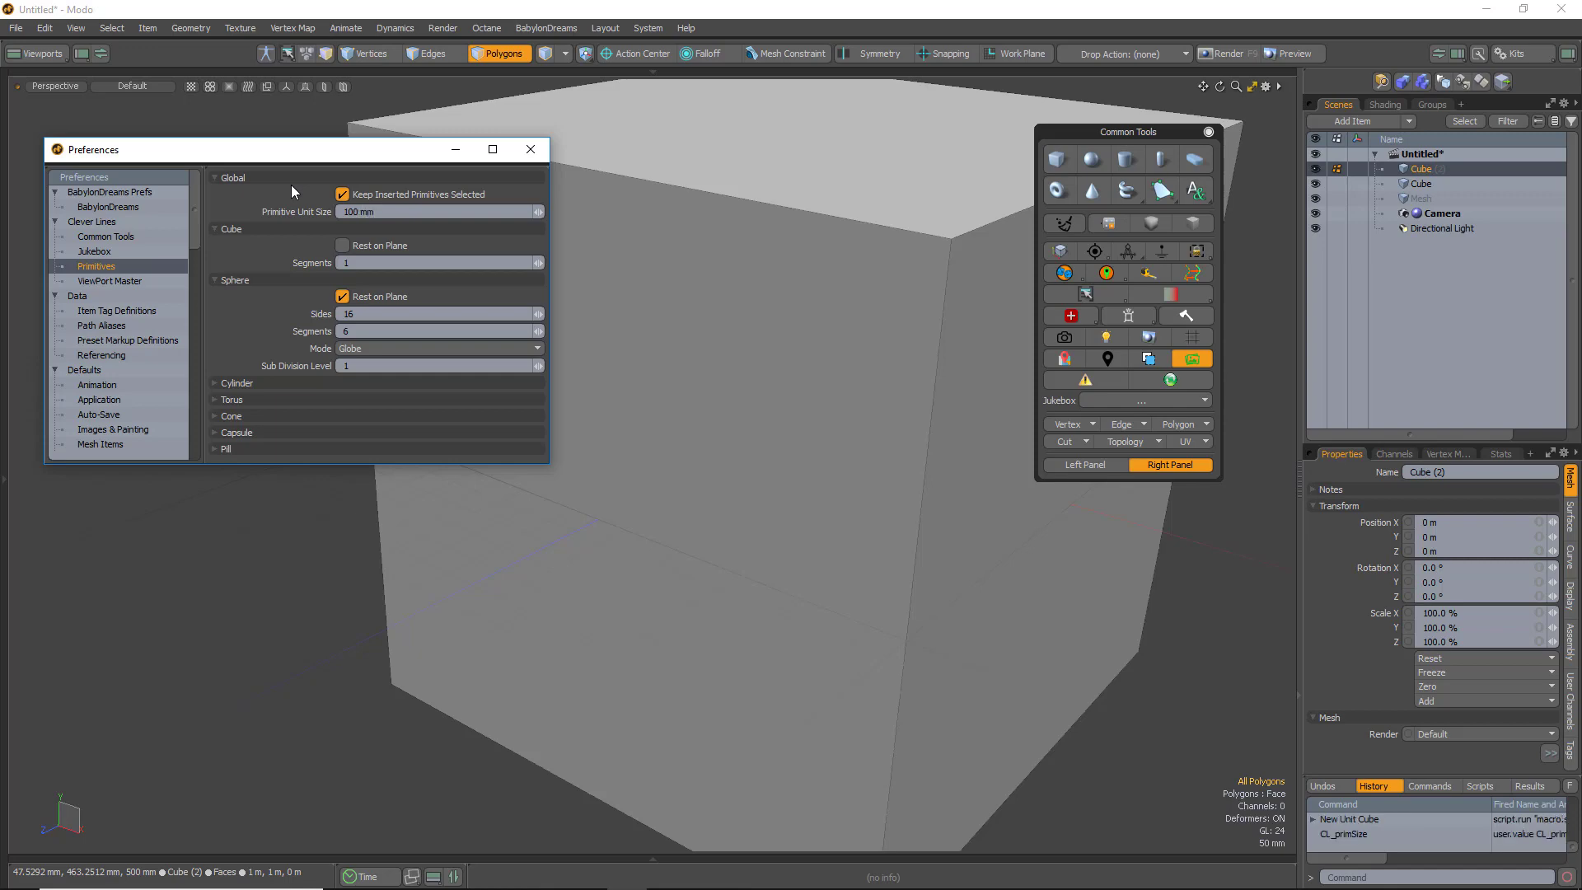
# Cut away the large cube and create a new 100 mm cube
pyautogui.doubleClick(876, 298)
pyautogui.hotkey('ctrl', 'x')
pyautogui.click(1058, 158)
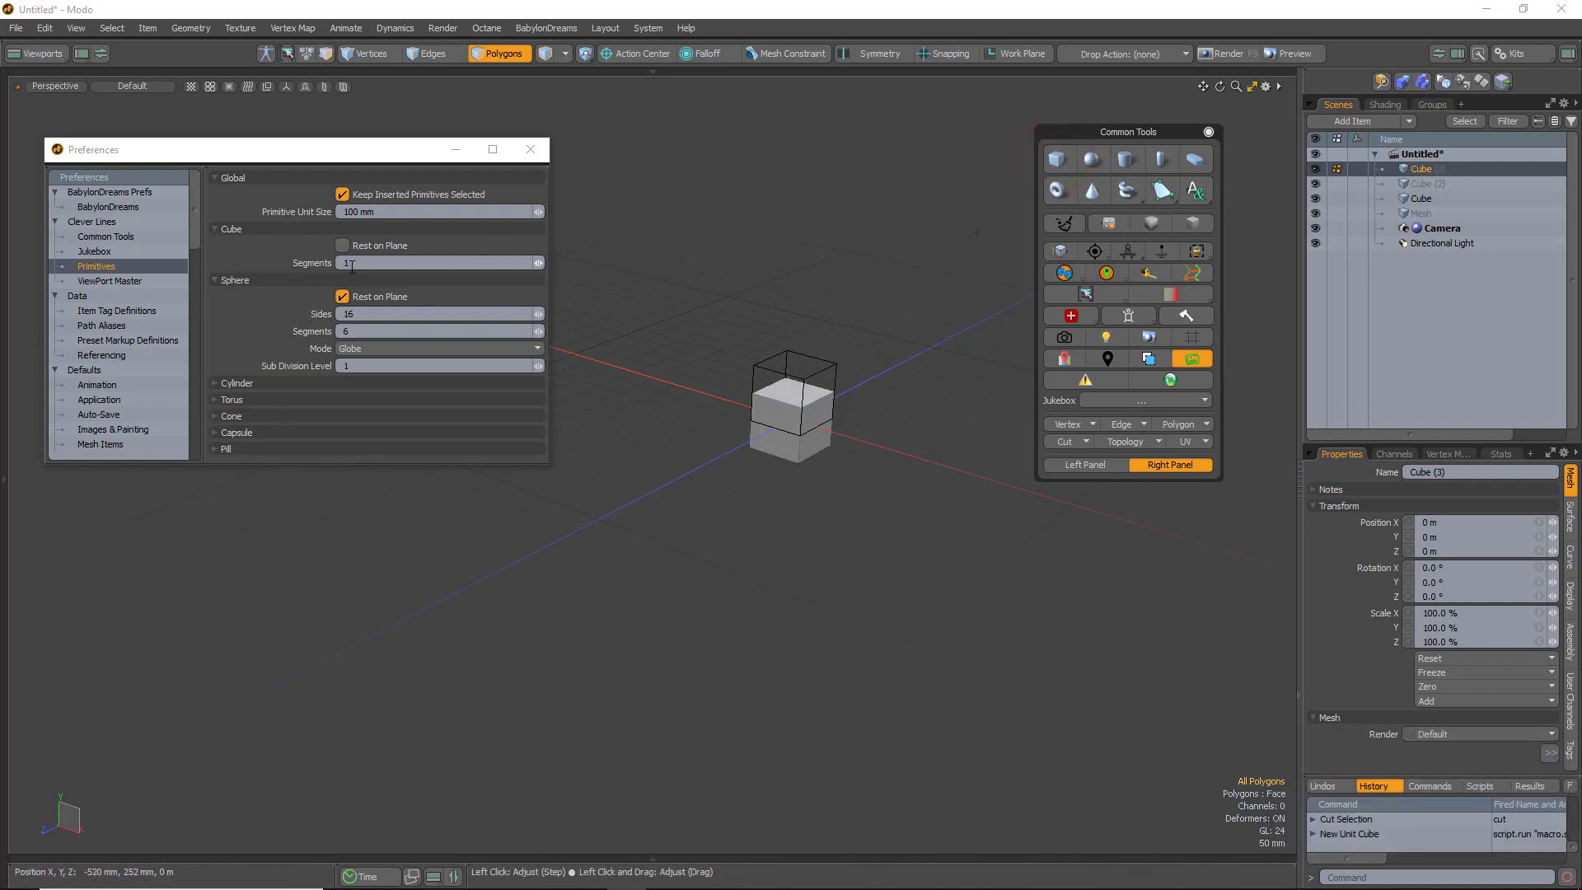
# Set Cube Segments to 3 and create a new 3-segment cube at the origin
pyautogui.click(542, 261)
pyautogui.click(542, 261)
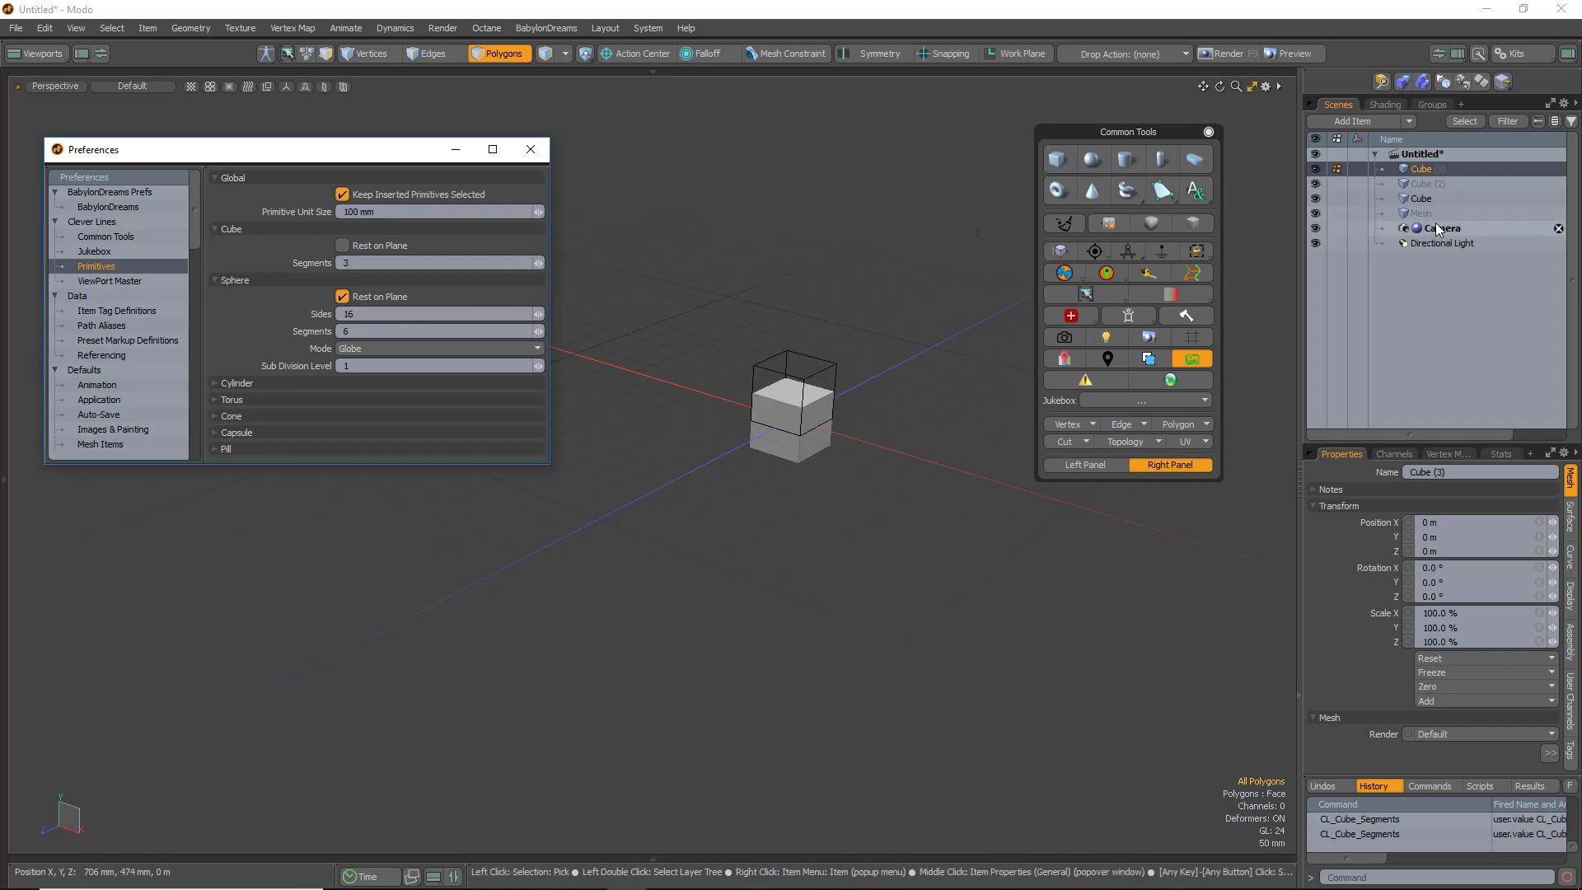
pyautogui.click(1054, 161)
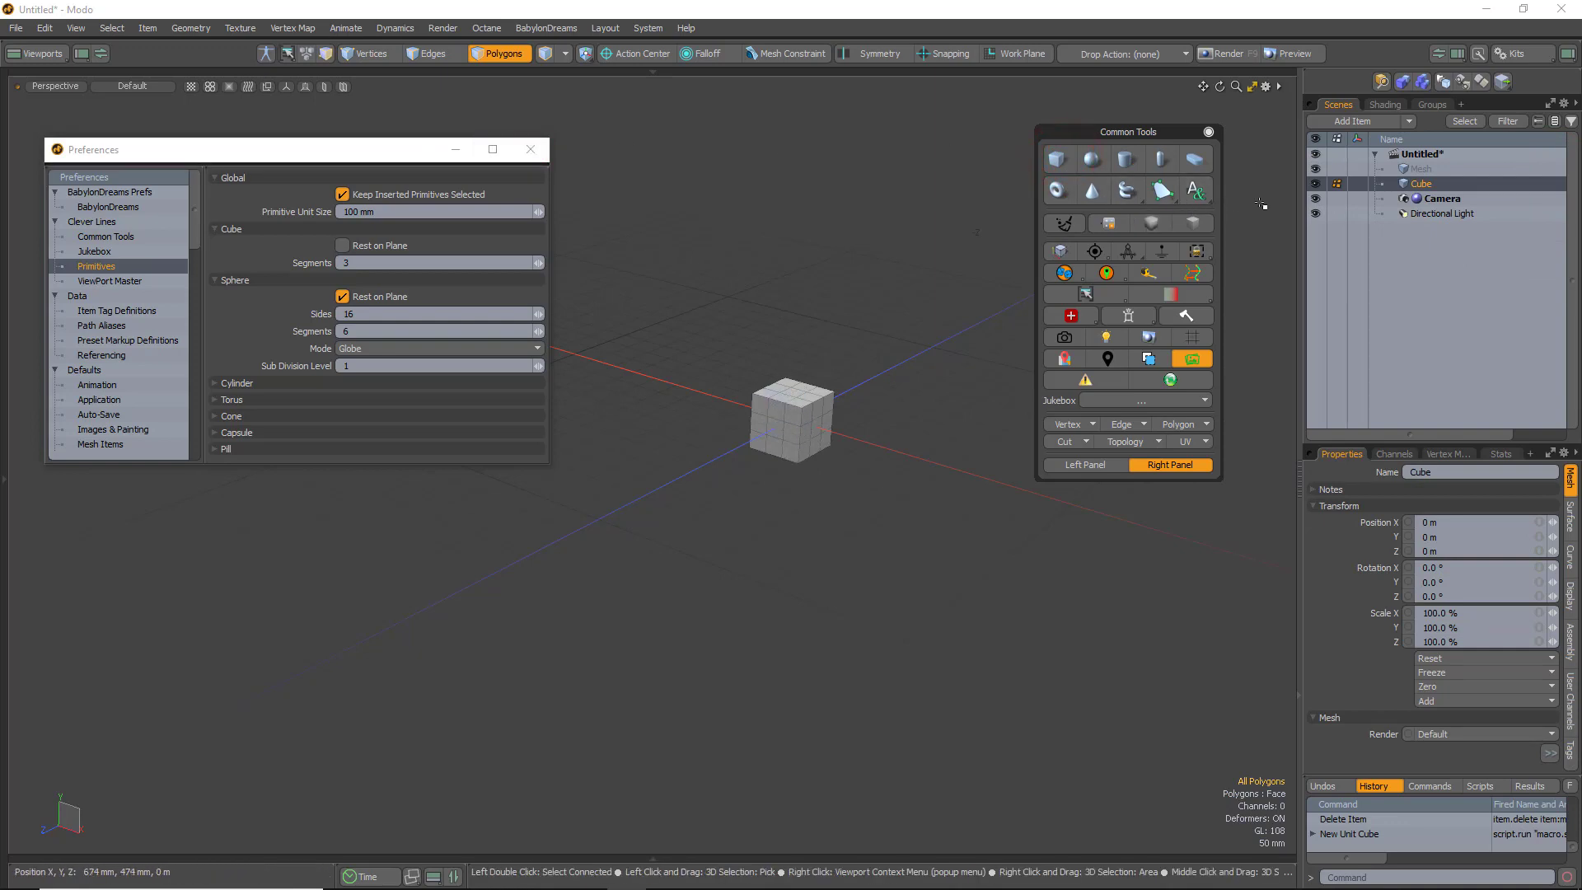
pyautogui.click(1197, 190)
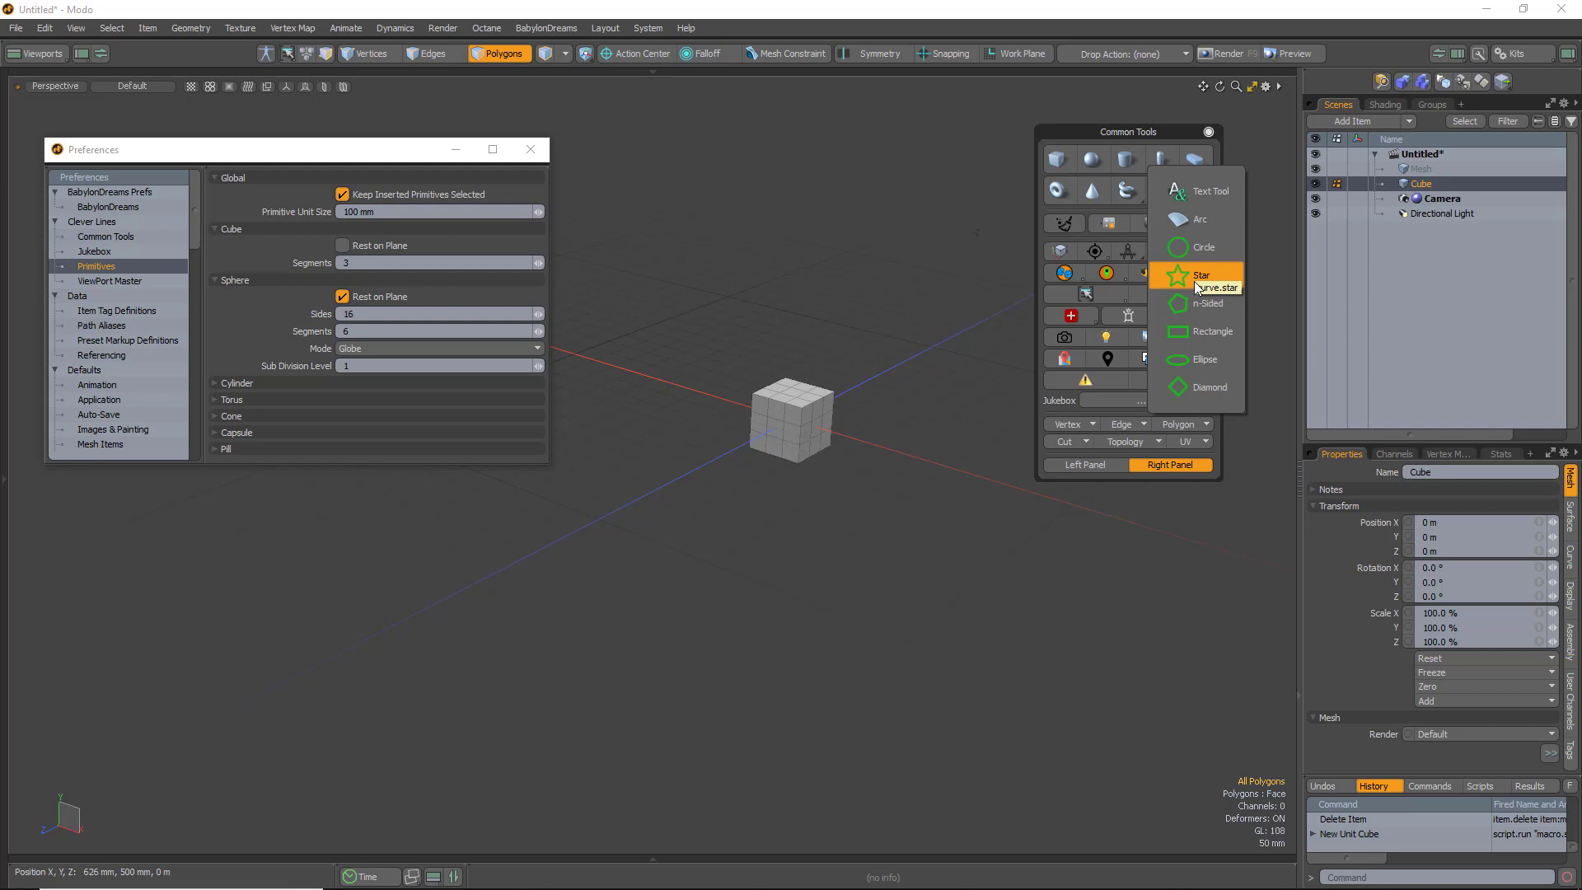
# Place a Star curve in the viewport and raise its Sides from 5 to 11
pyautogui.click(1185, 274)
pyautogui.click(907, 414)
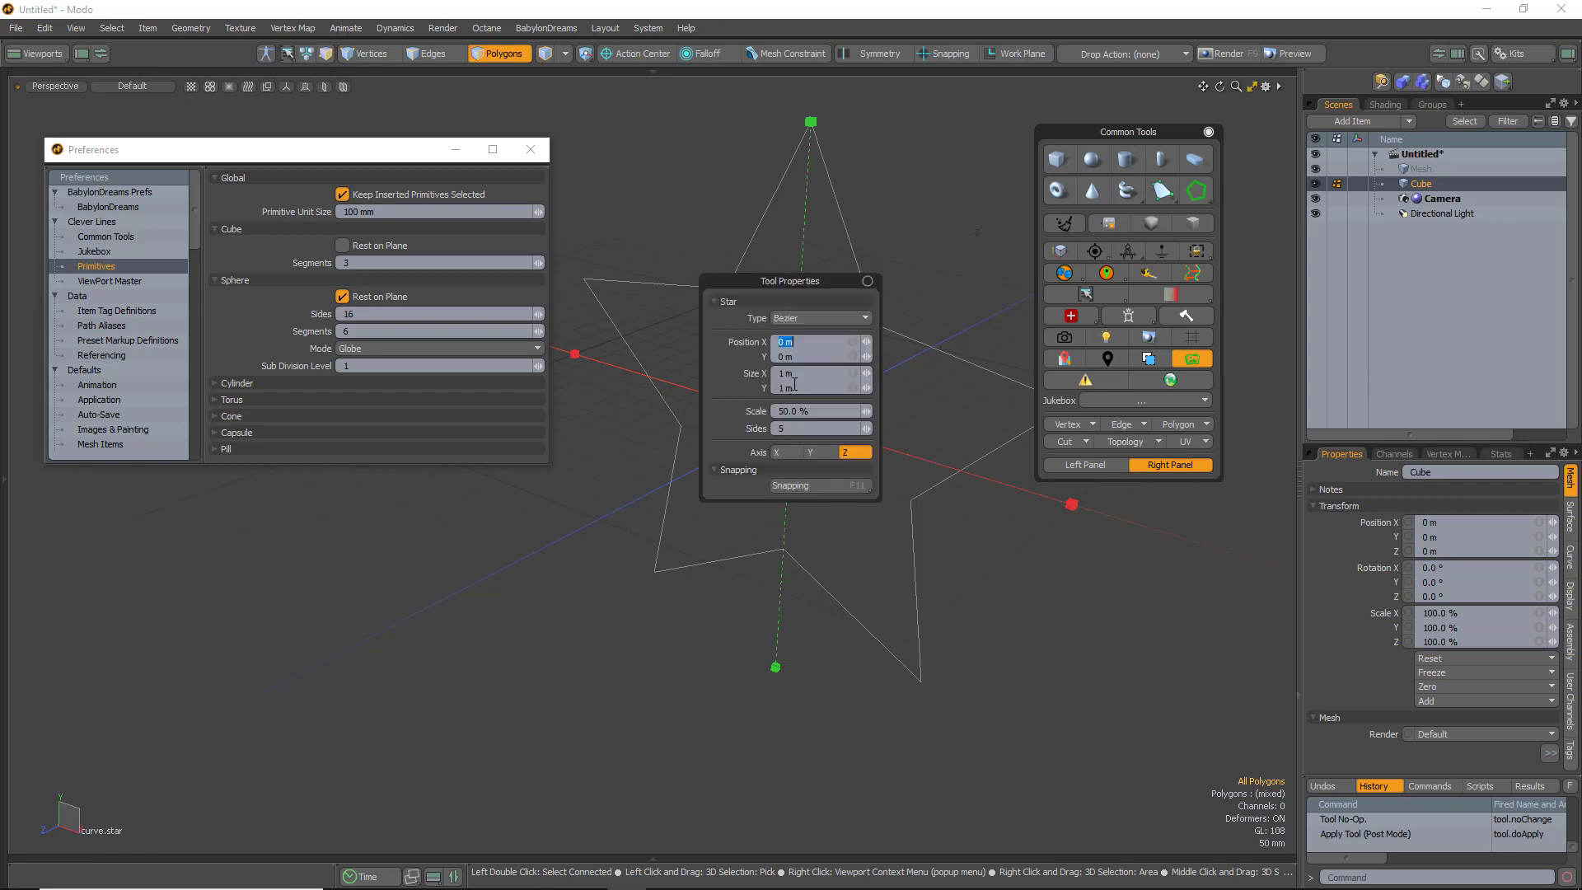
pyautogui.moveTo(805, 282); pyautogui.dragTo(664, 158)
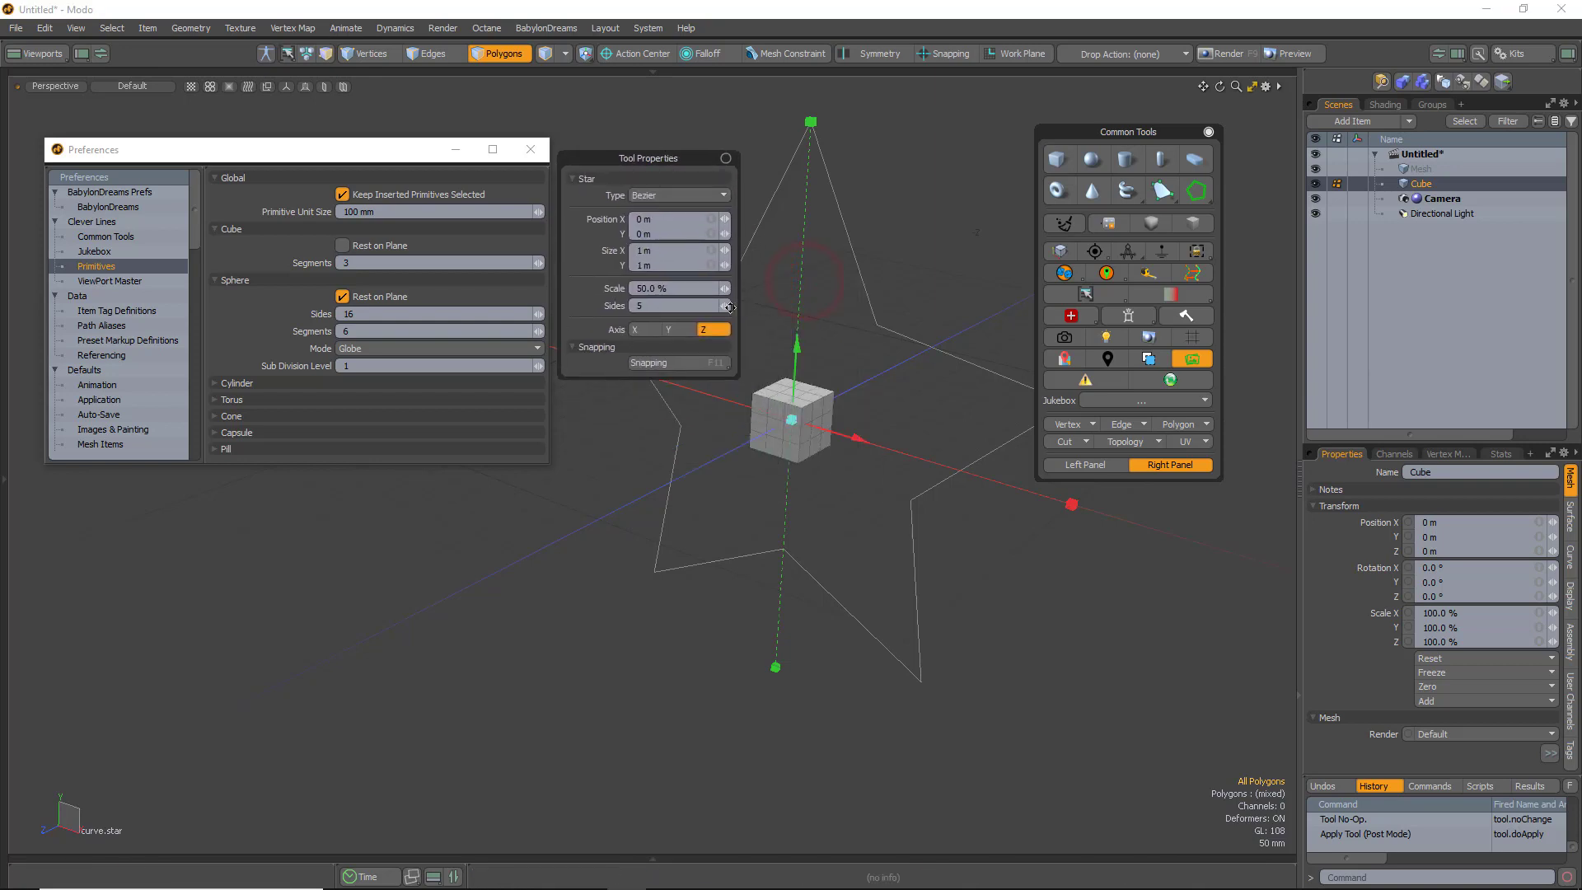
pyautogui.moveTo(725, 306); pyautogui.dragTo(730, 308)
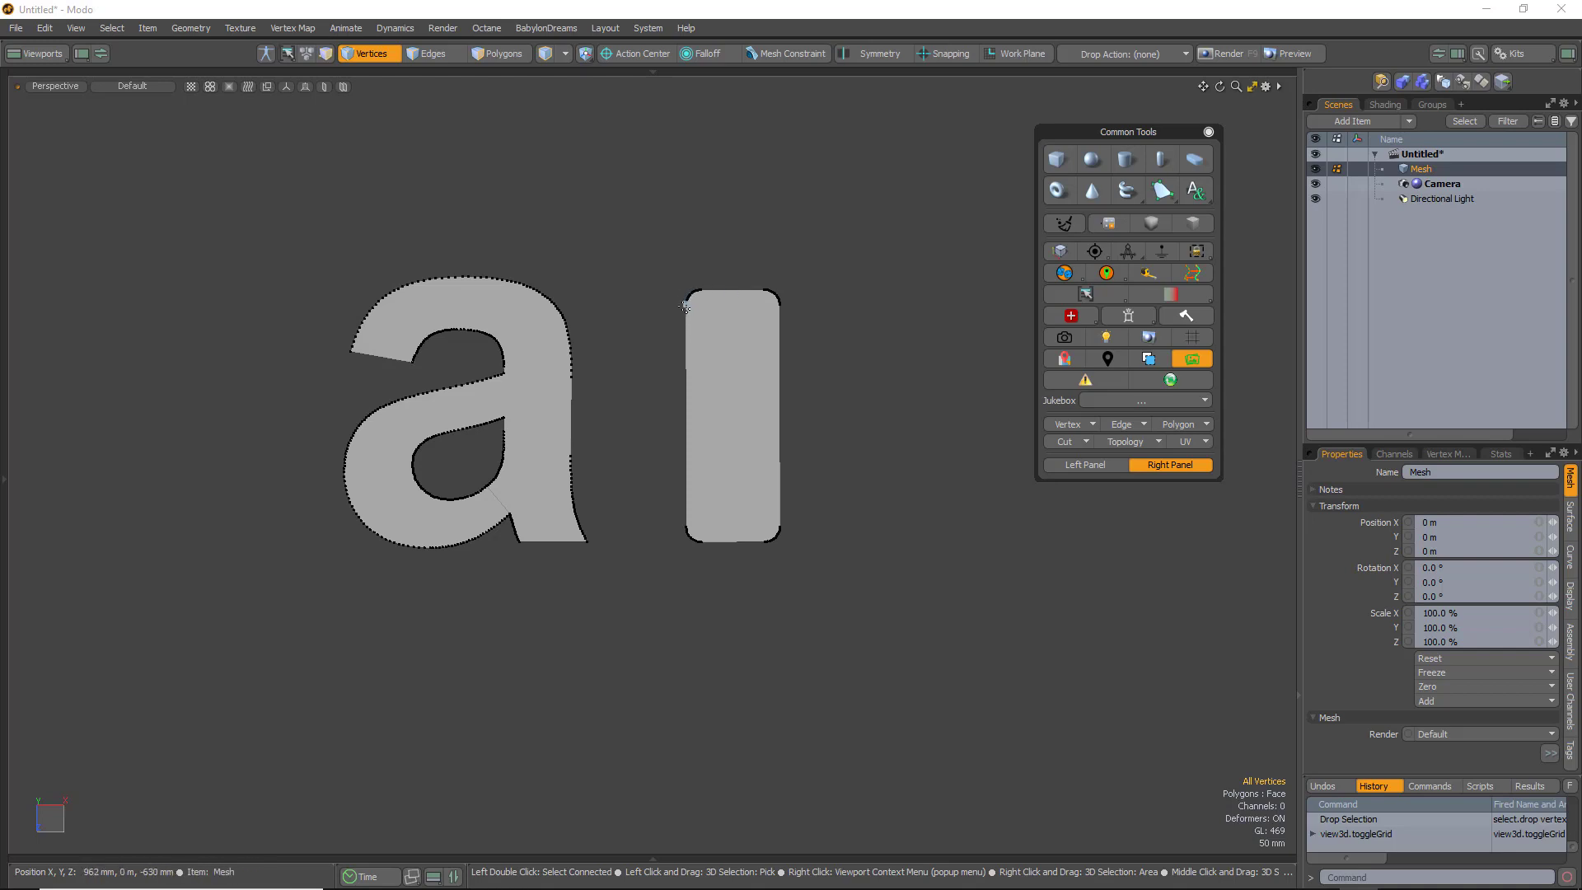
# Rebuild the I's top-left corner vertices with 5 vertices
pyautogui.scroll(8, 684, 307)
pyautogui.scroll(-3, 700, 290)
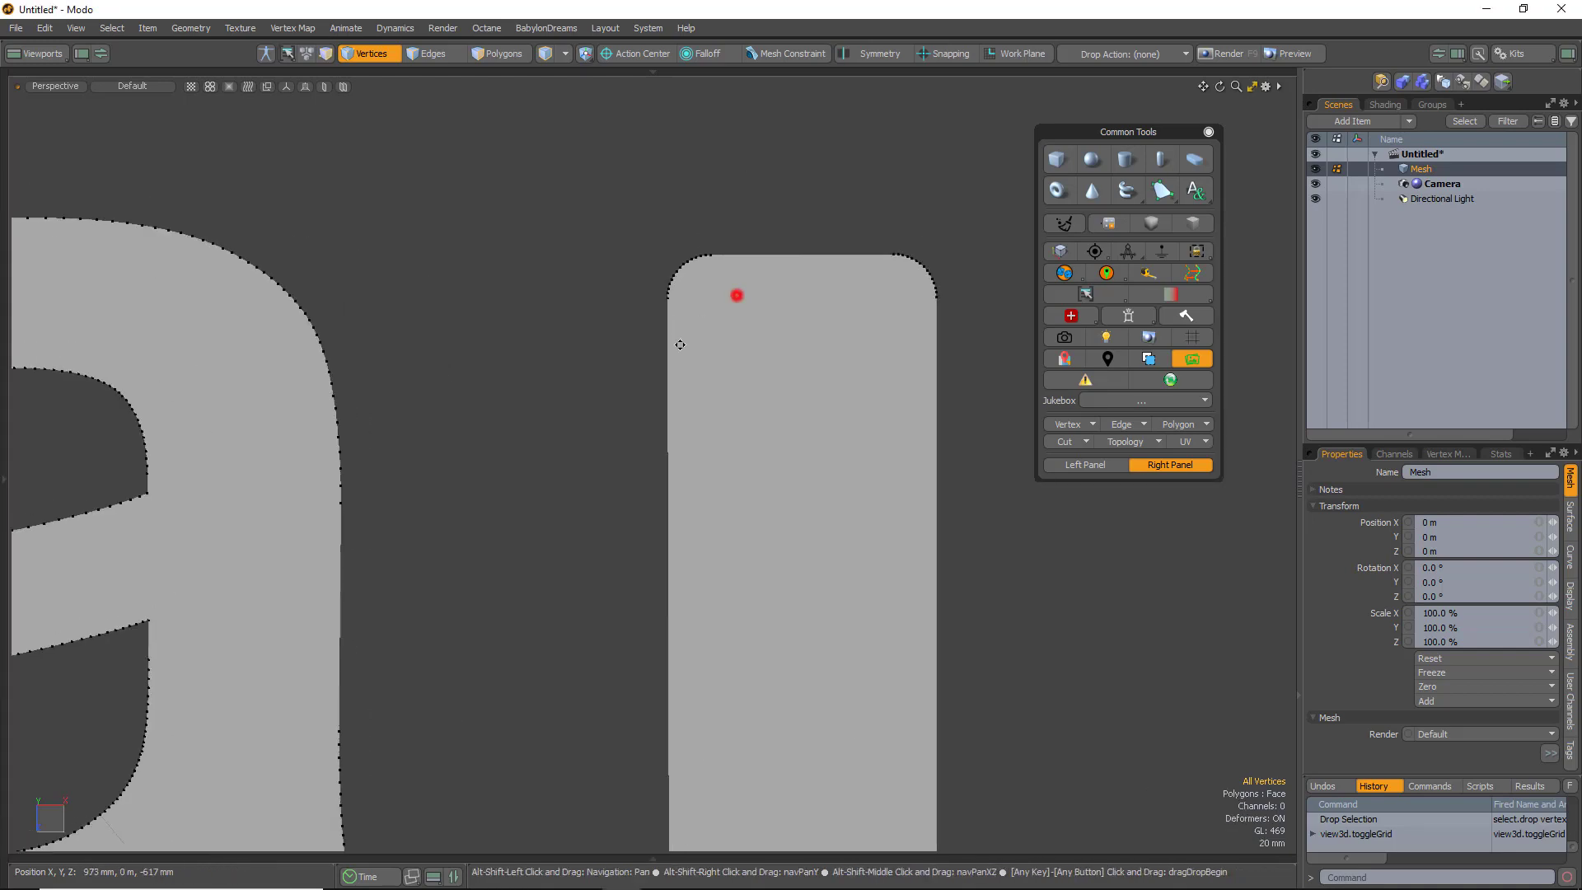
pyautogui.scroll(-3, 737, 295)
pyautogui.moveTo(579, 424); pyautogui.dragTo(611, 379)
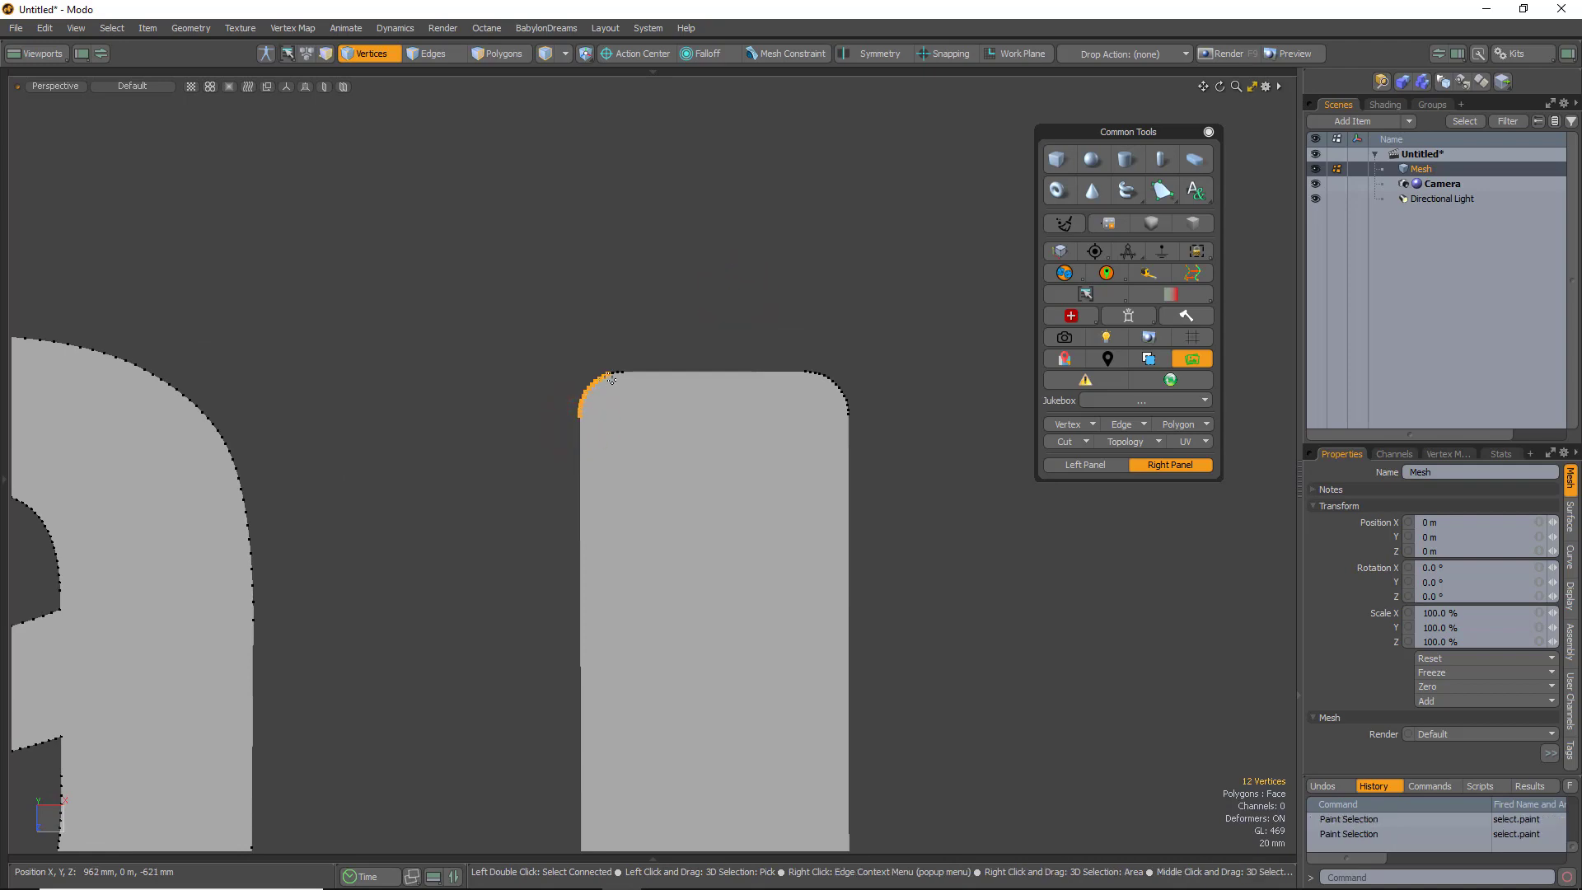
pyautogui.click(1193, 274)
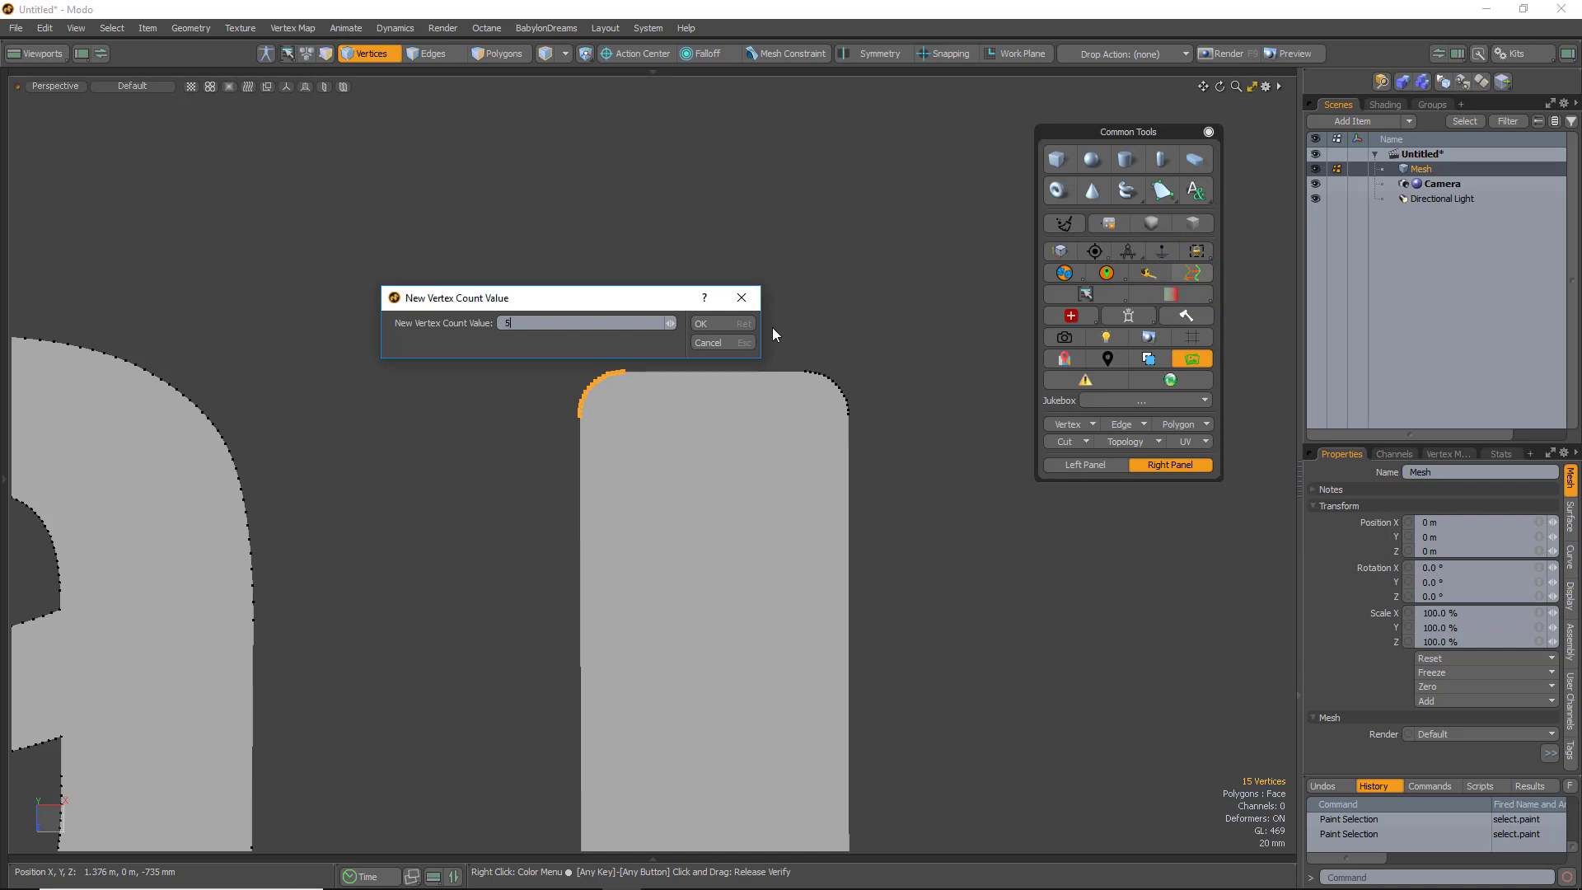
pyautogui.press('Return')
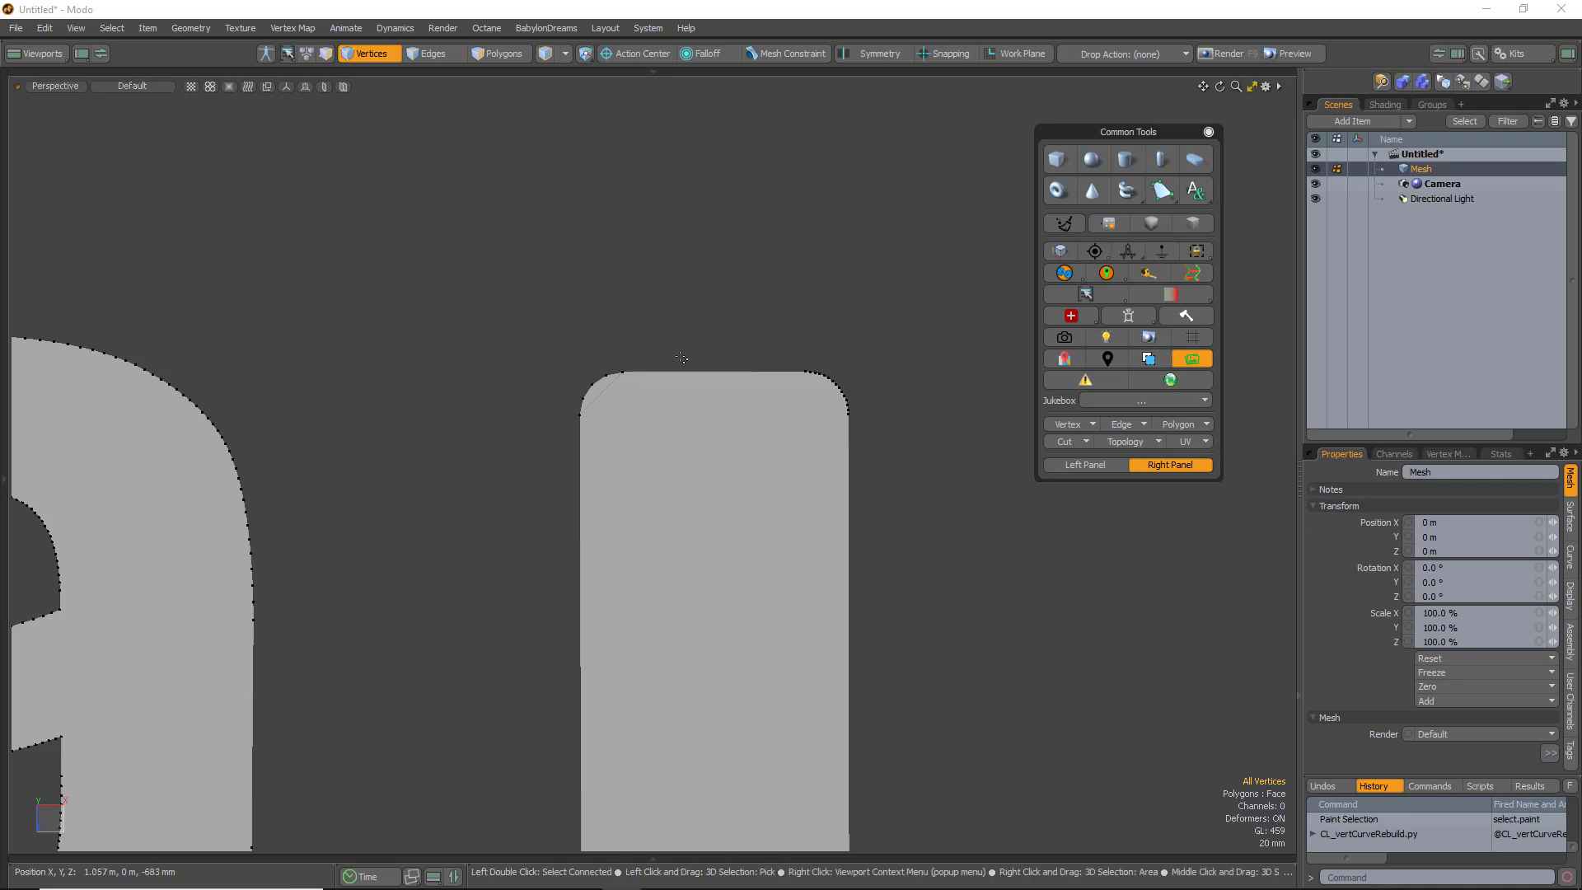
# Remove the rounded corner's diagonal edge keeping its vertices, then zoom out to letters a and i
pyautogui.press('2')
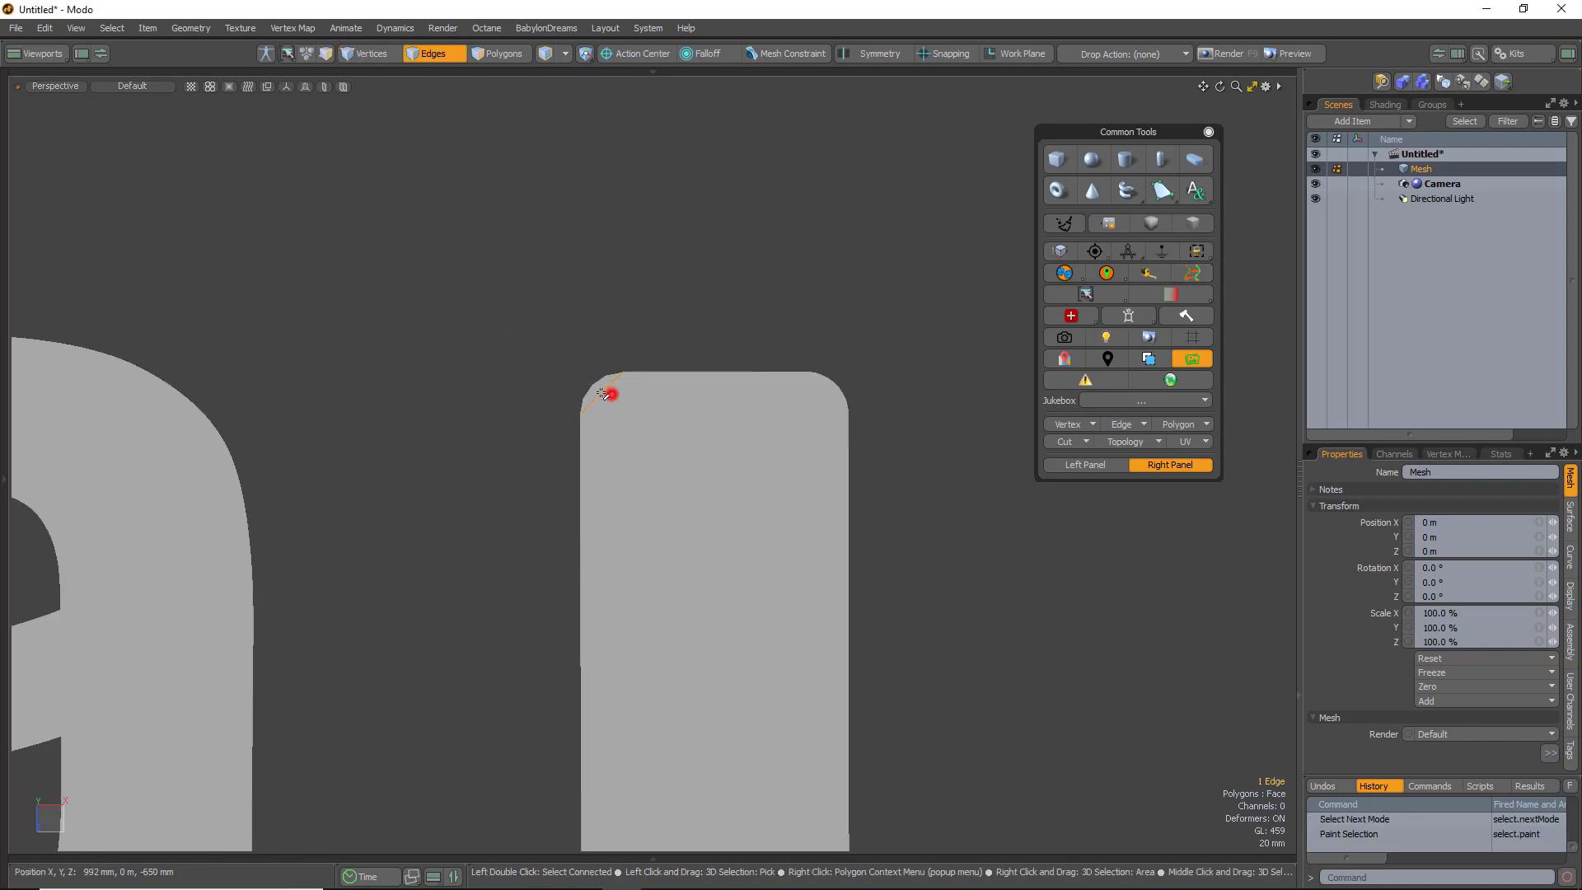
pyautogui.click(608, 391)
pyautogui.scroll(5, 593, 404)
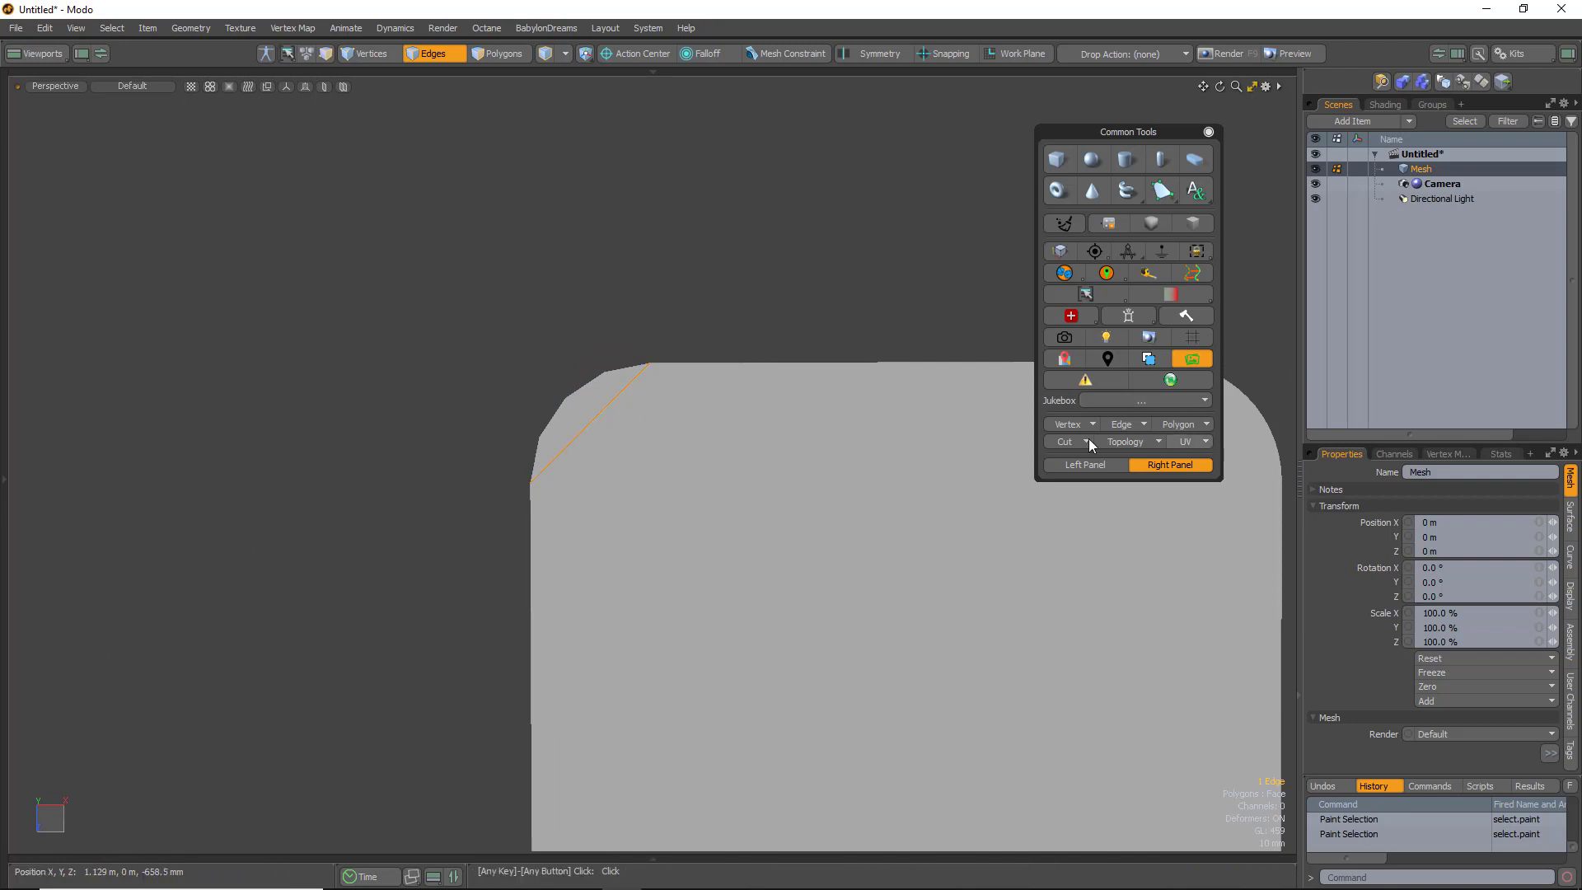
pyautogui.click(1129, 426)
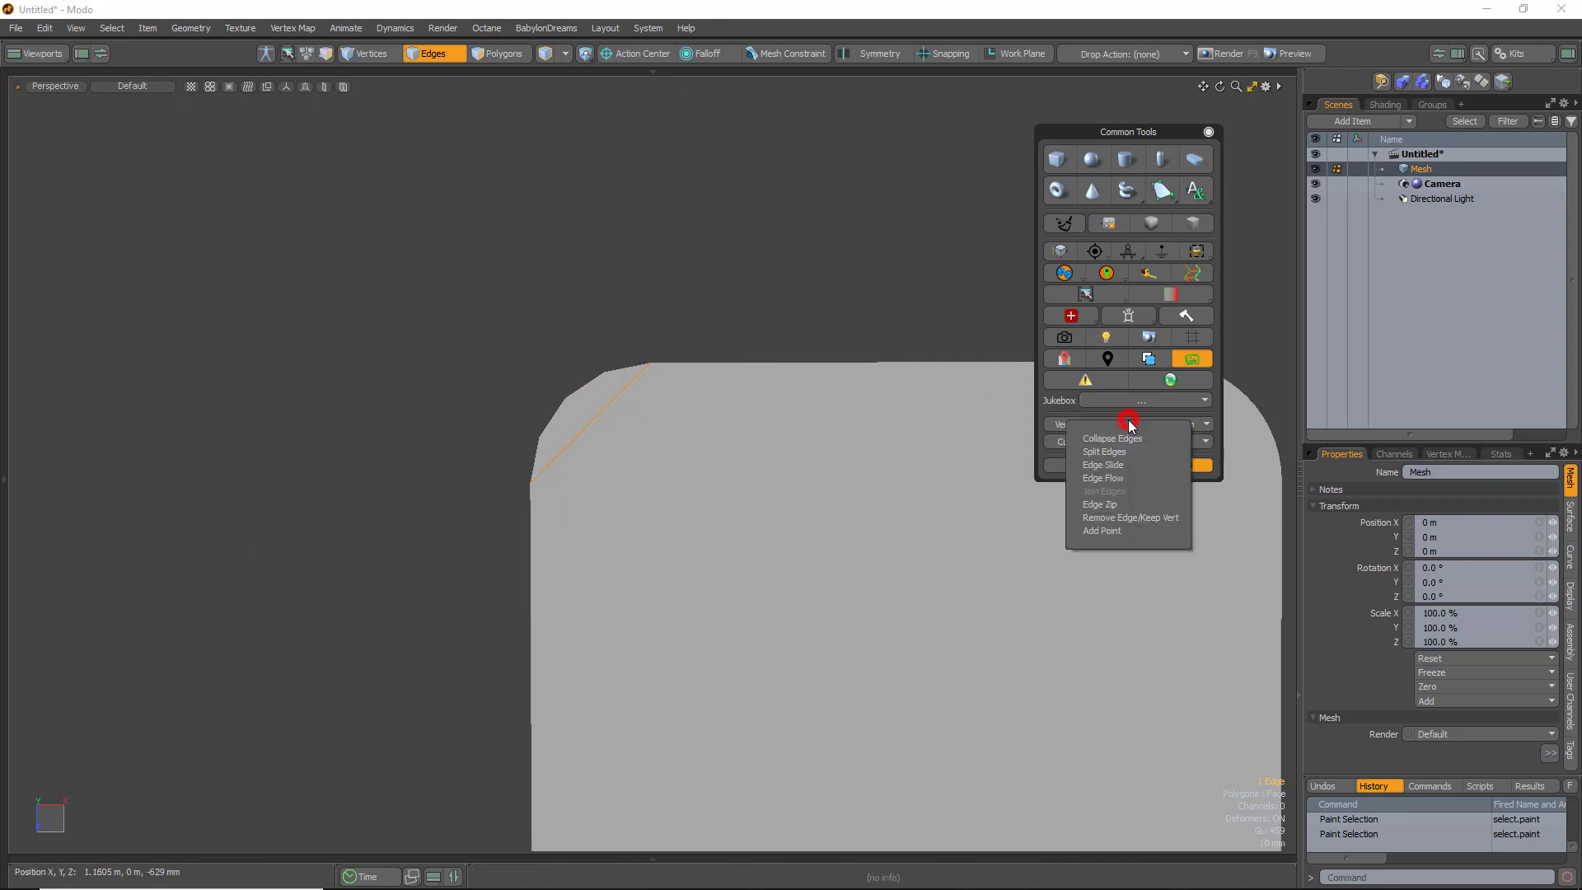
pyautogui.click(1111, 519)
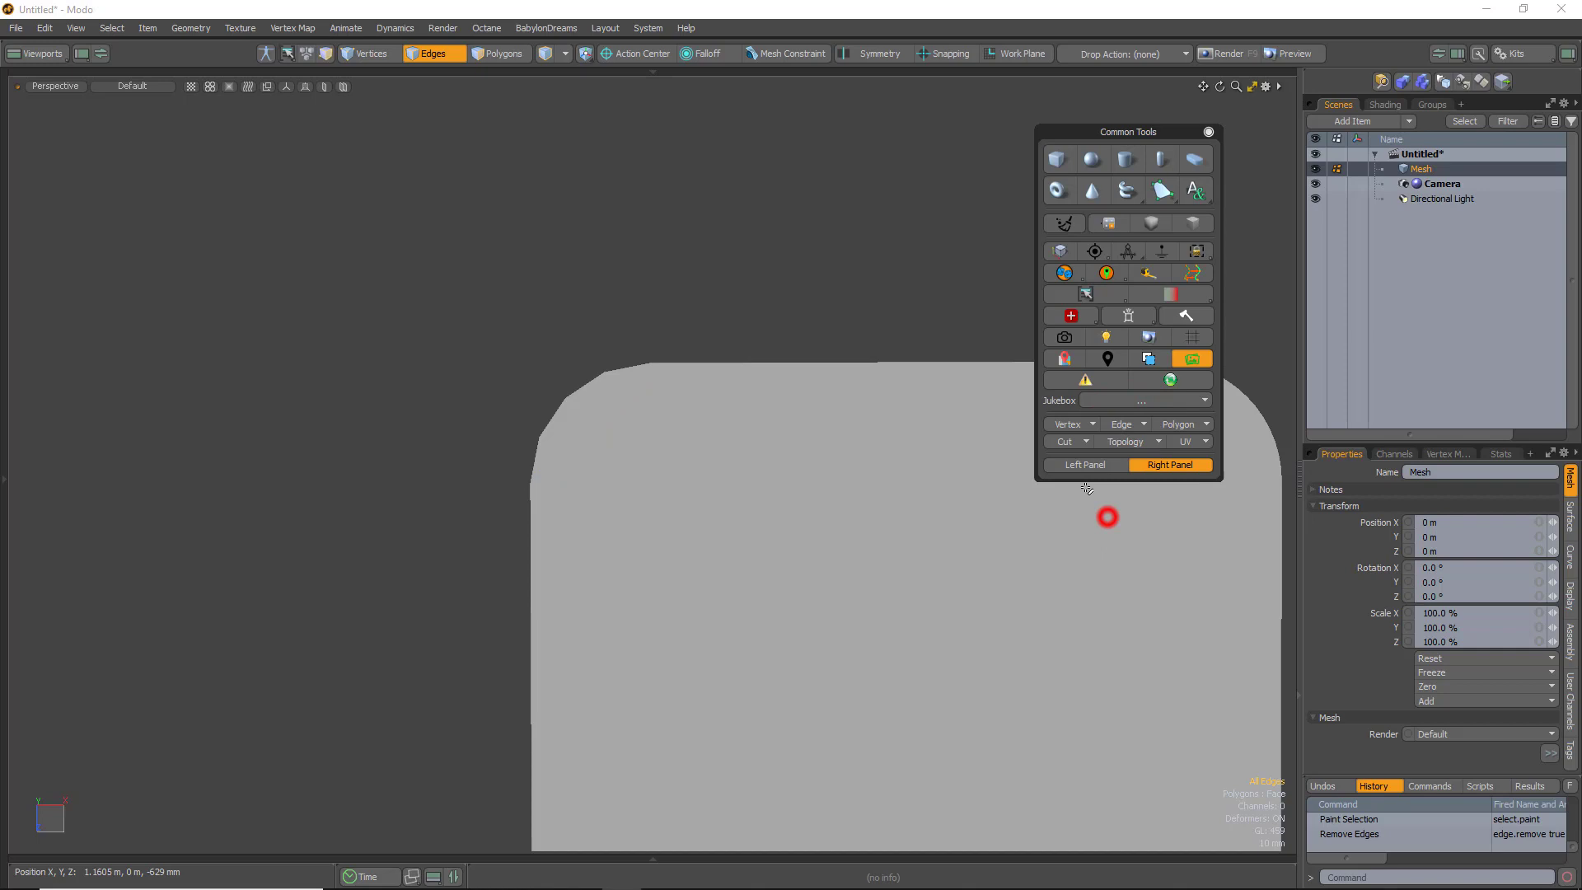
pyautogui.scroll(-5, 684, 418)
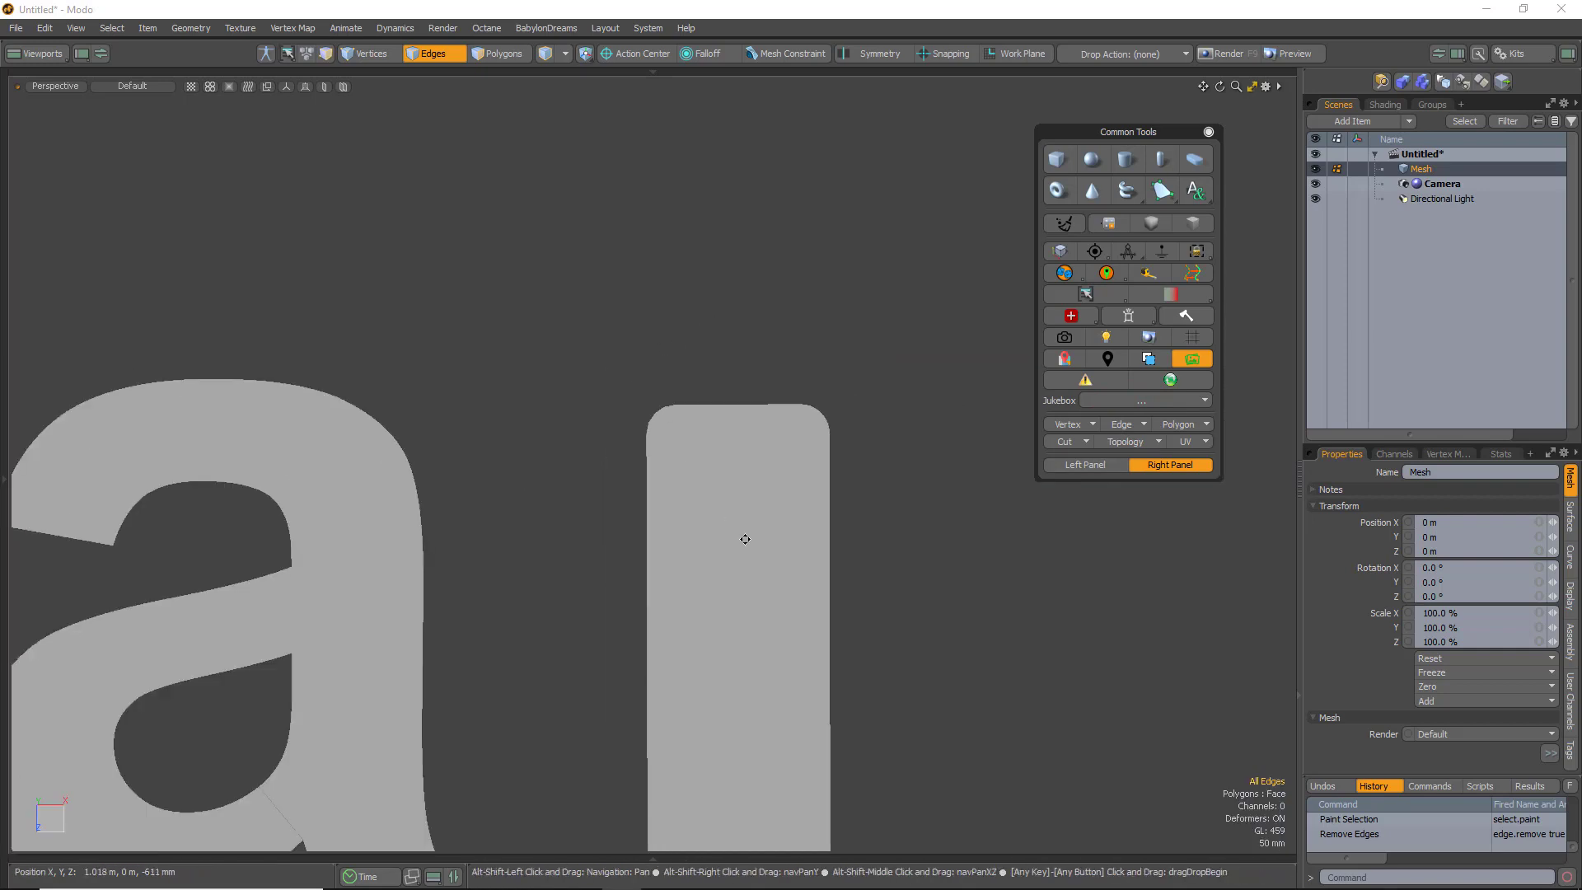
pyautogui.keyDown('alt'); pyautogui.moveTo(745, 536); pyautogui.dragTo(707, 437); pyautogui.keyUp('alt')
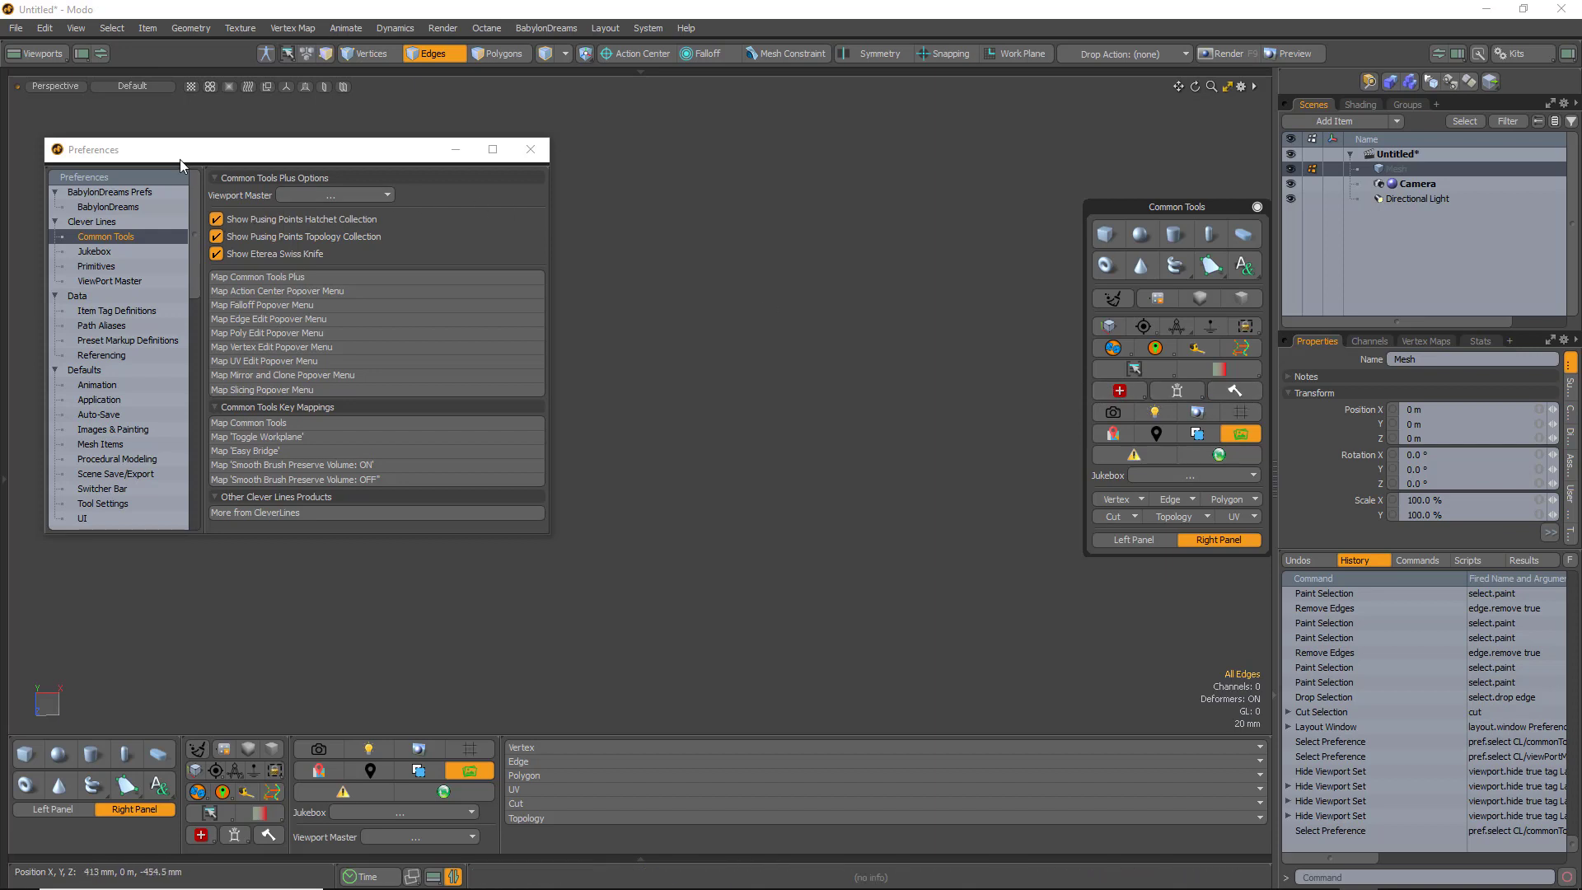
# Toggle the Pushing Points Hatchet, Topology and Eterea Swiss Knife options off and back on
pyautogui.click(216, 218)
pyautogui.click(216, 236)
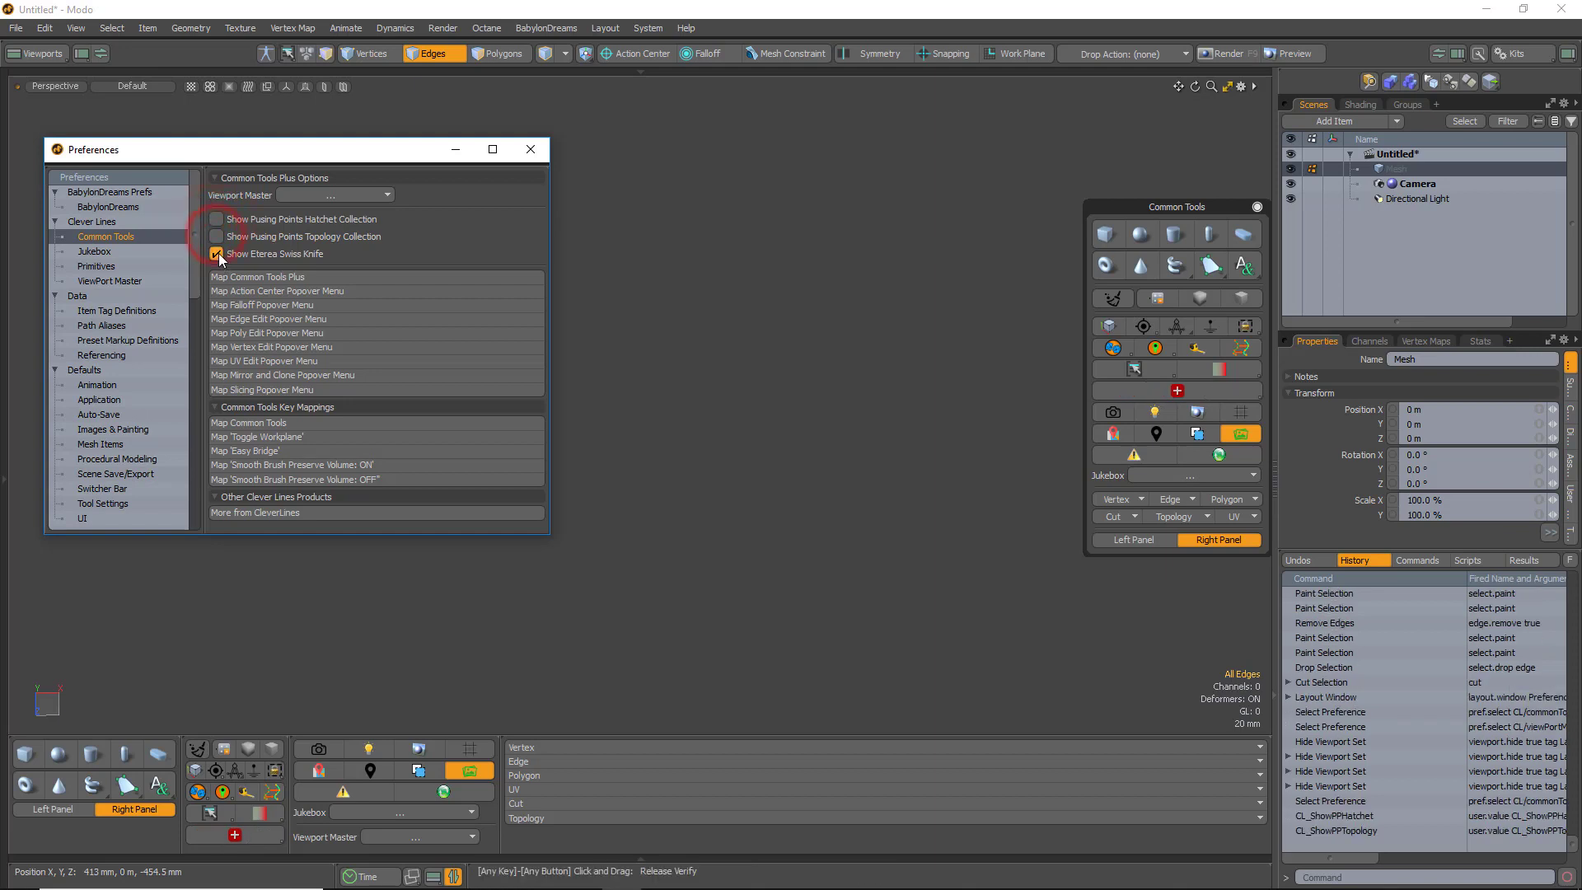
pyautogui.click(217, 255)
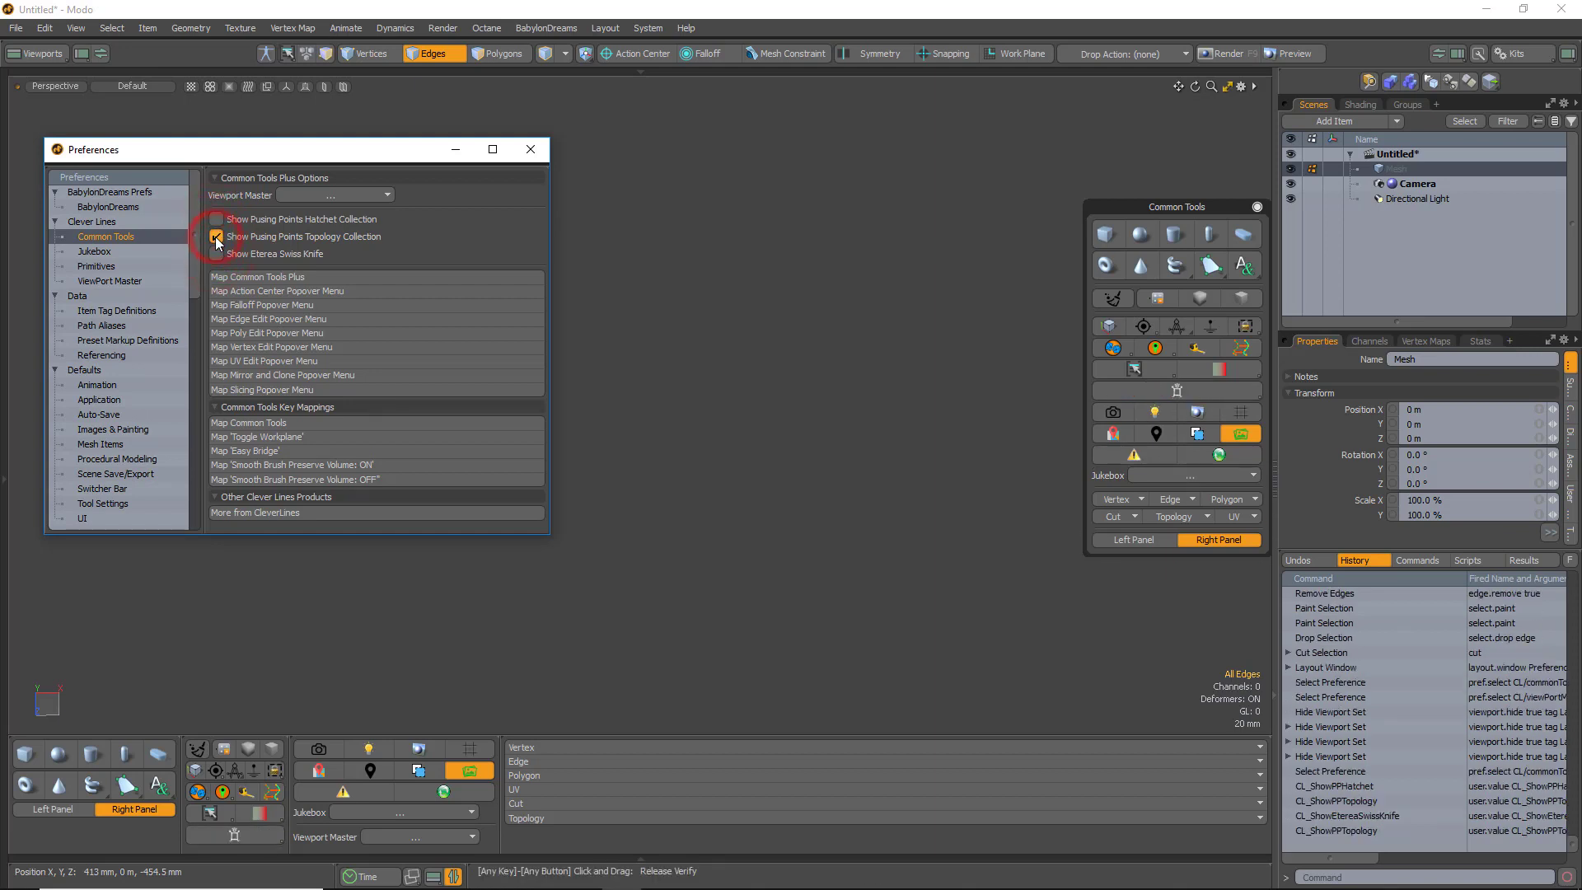
pyautogui.click(216, 236)
pyautogui.click(216, 219)
pyautogui.click(215, 255)
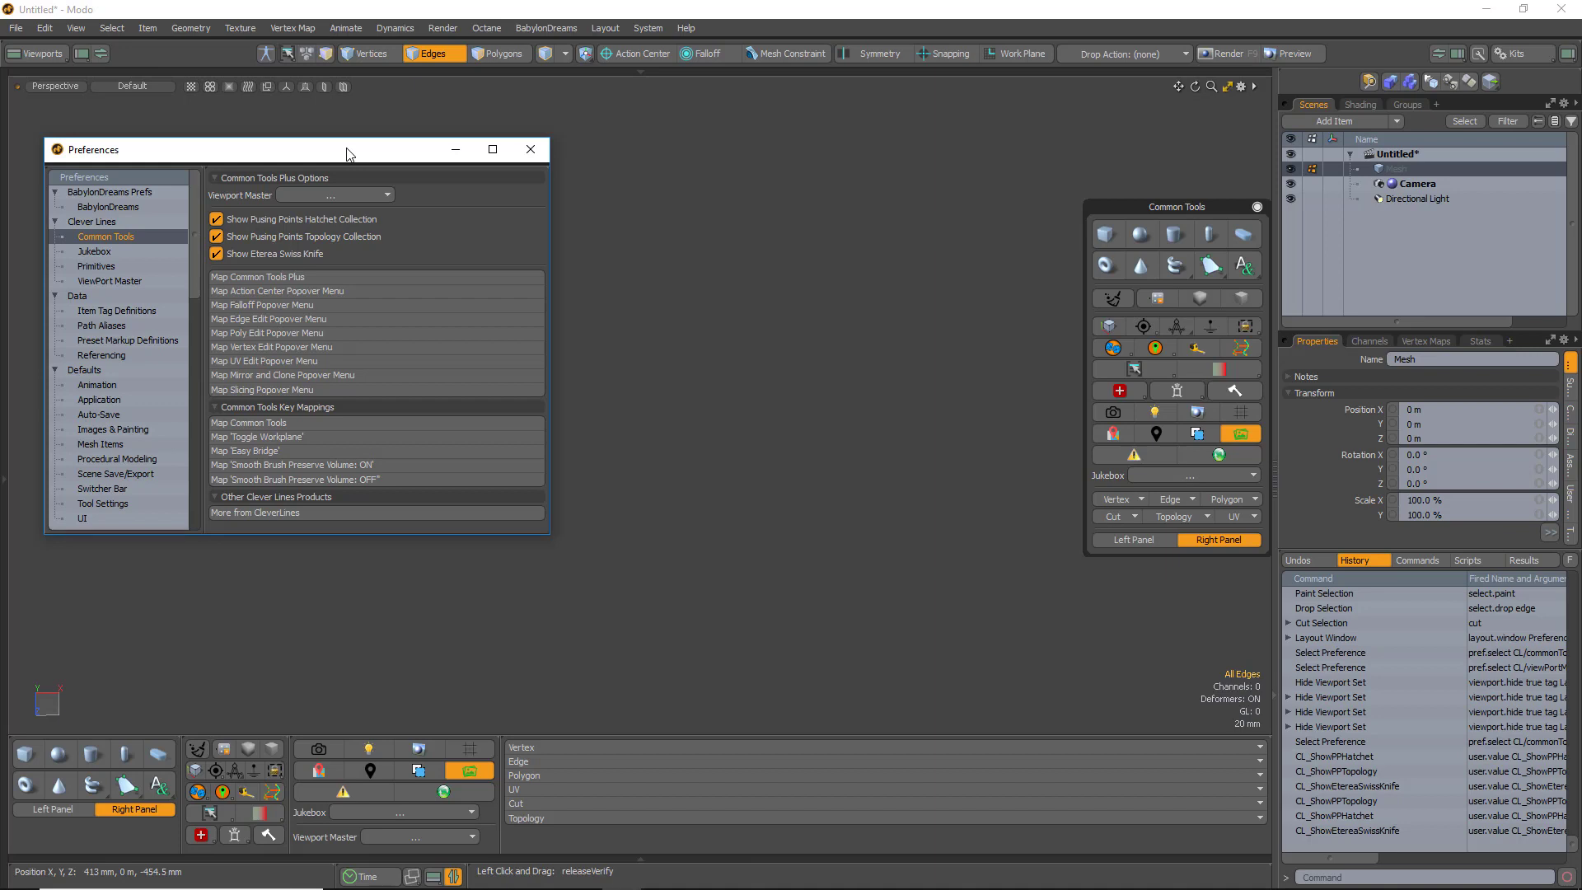
pyautogui.click(1091, 390)
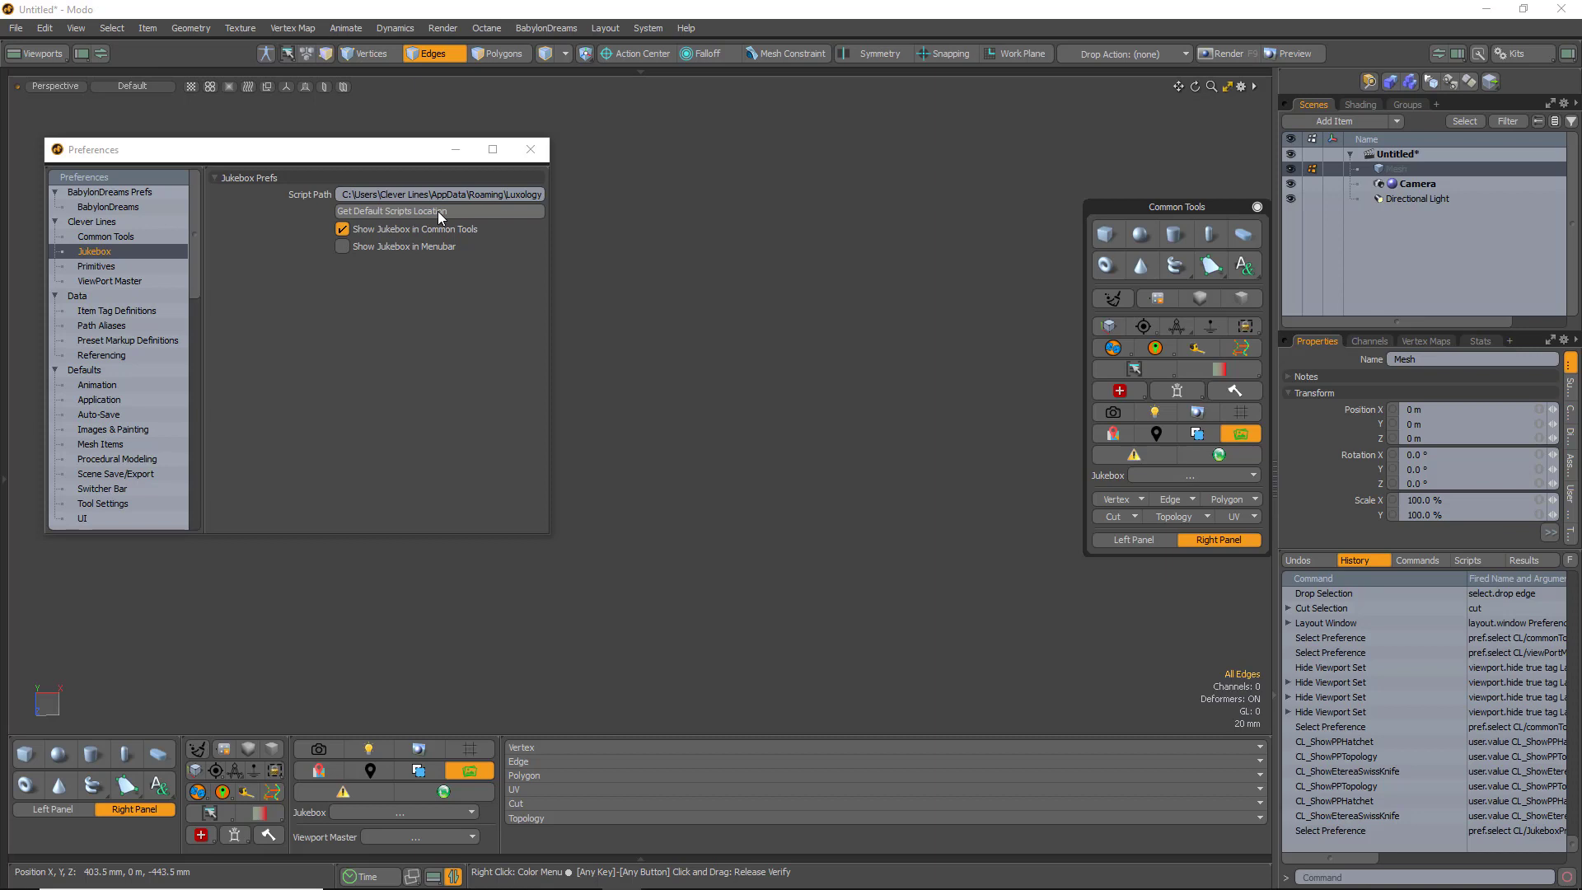
# Append \Scripts to the Jukebox Script Path
pyautogui.click(514, 195)
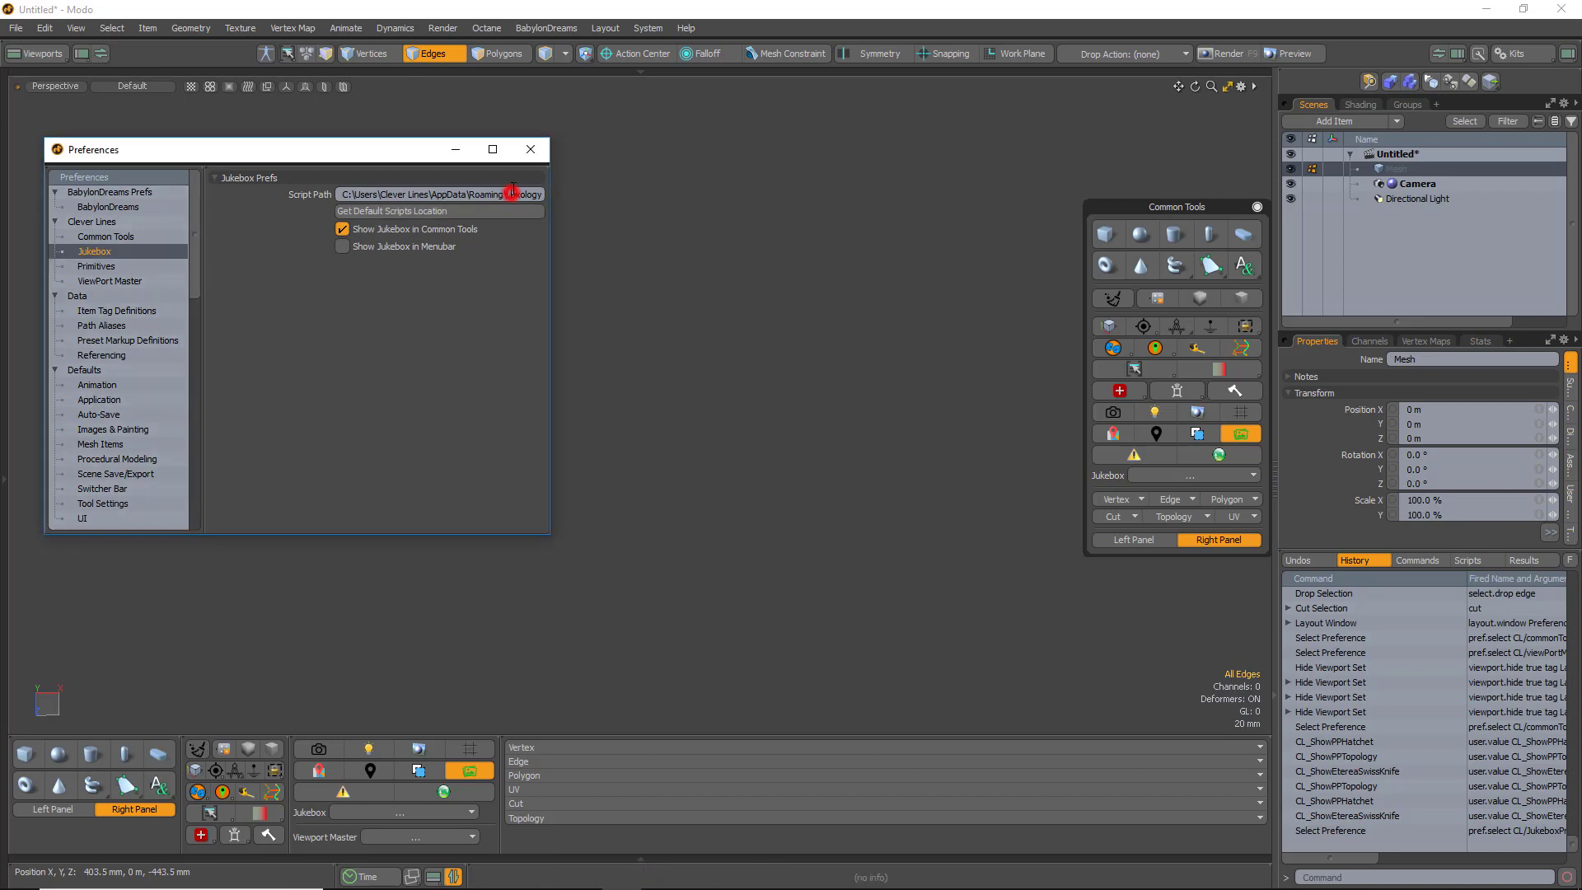
pyautogui.write('\\Scripts')
# Run pp_Add_Center_Vert.py from the Jukebox with no arguments and dismiss its warnings
pyautogui.click(1220, 475)
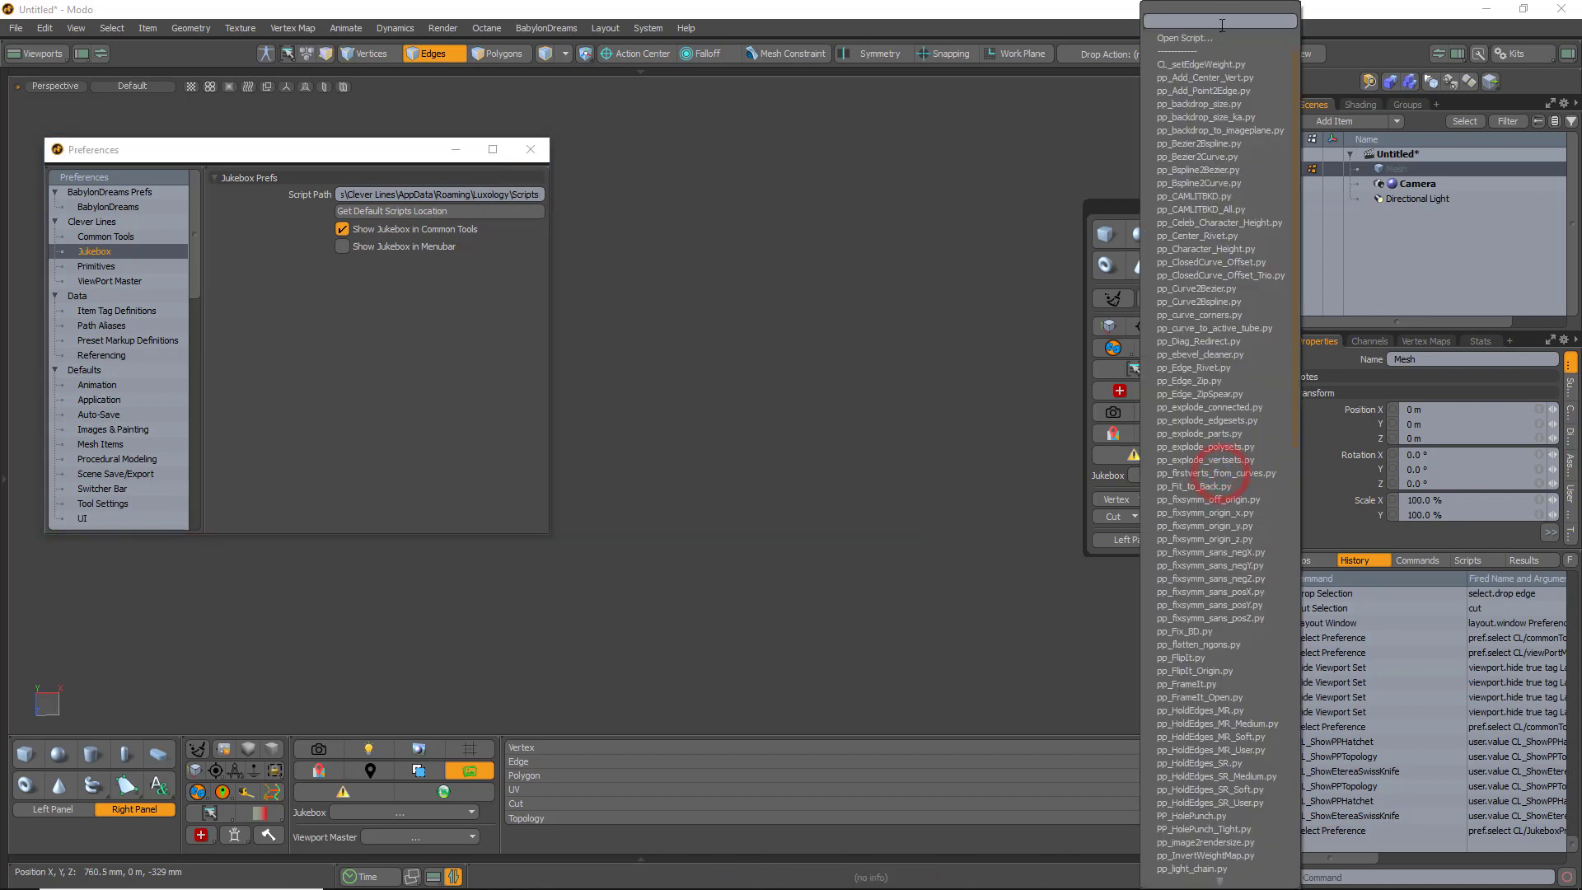
pyautogui.click(1208, 77)
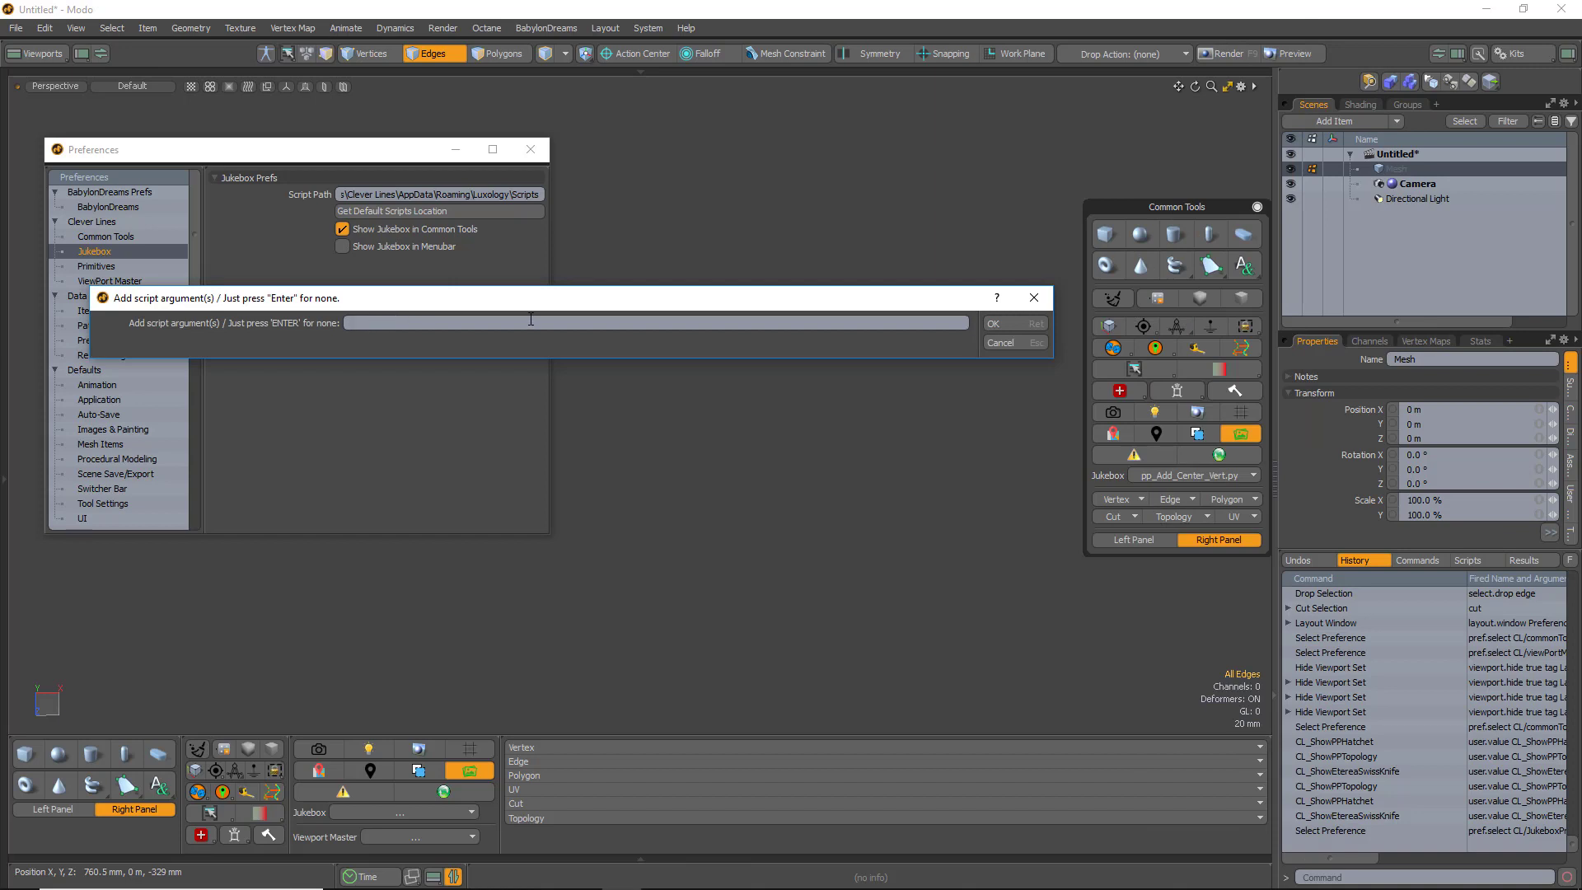
pyautogui.click(356, 323)
pyautogui.click(1017, 322)
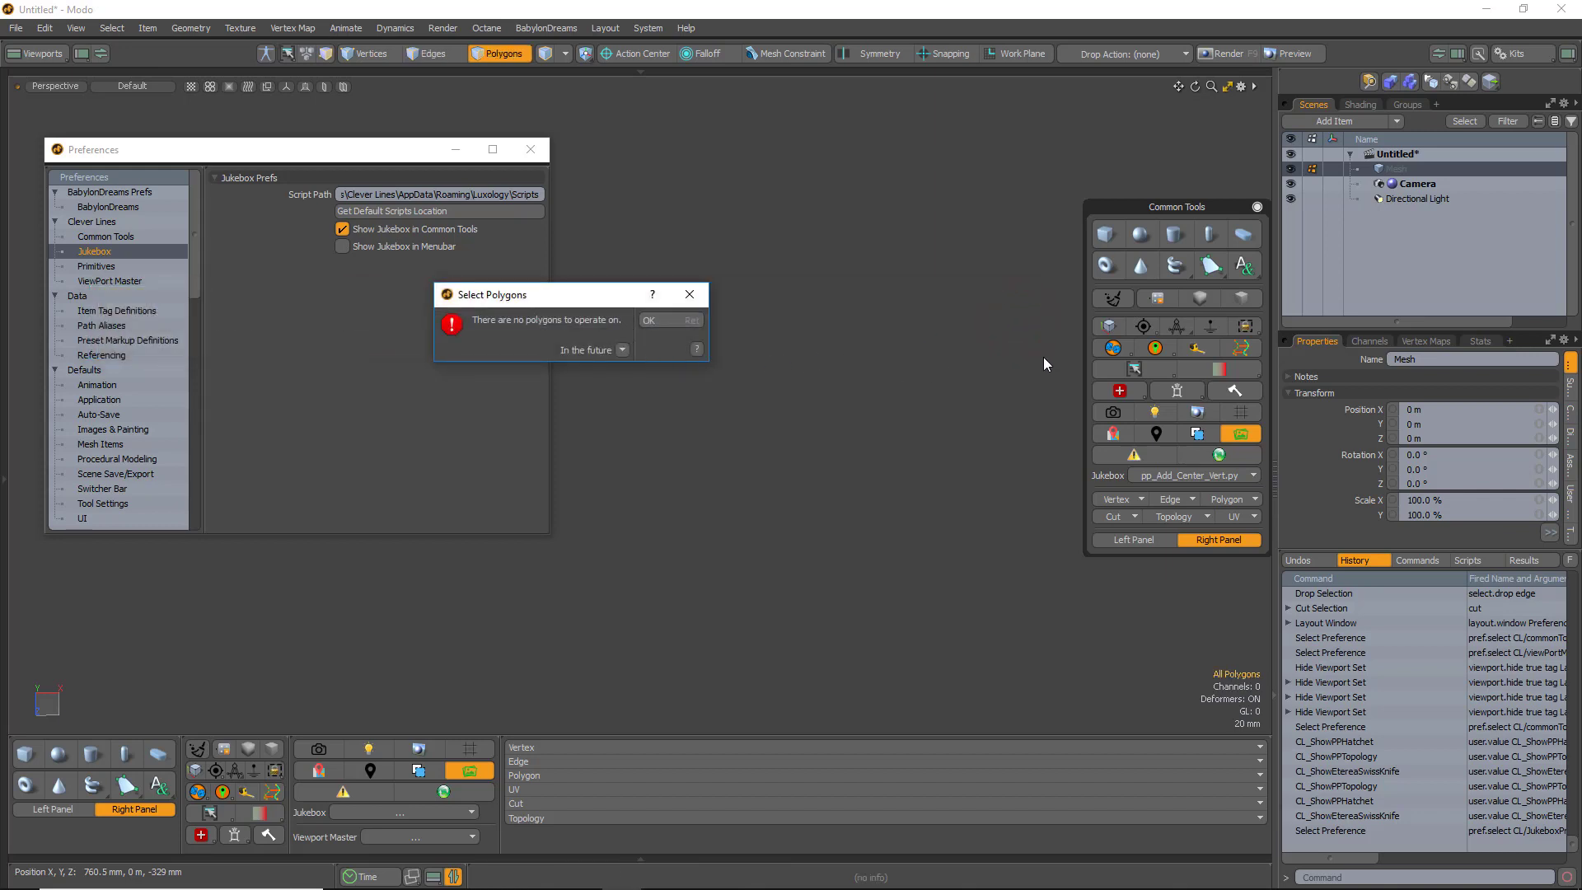
pyautogui.click(658, 320)
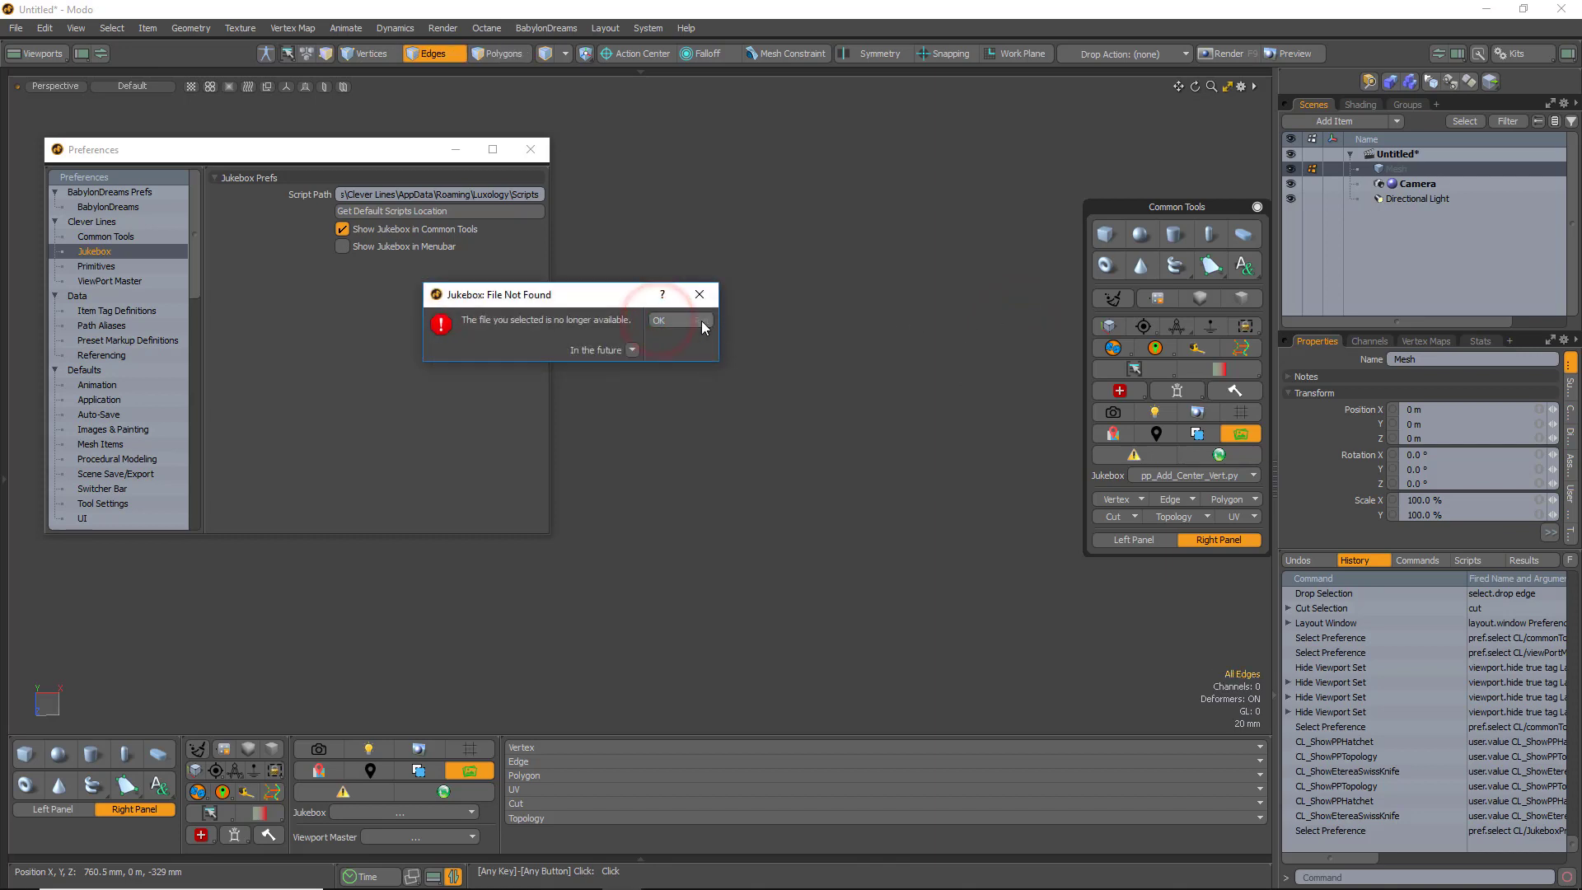
pyautogui.click(674, 320)
# Enable Show Jukebox in Menubar and check the new Jukebox menu's script list
pyautogui.click(342, 246)
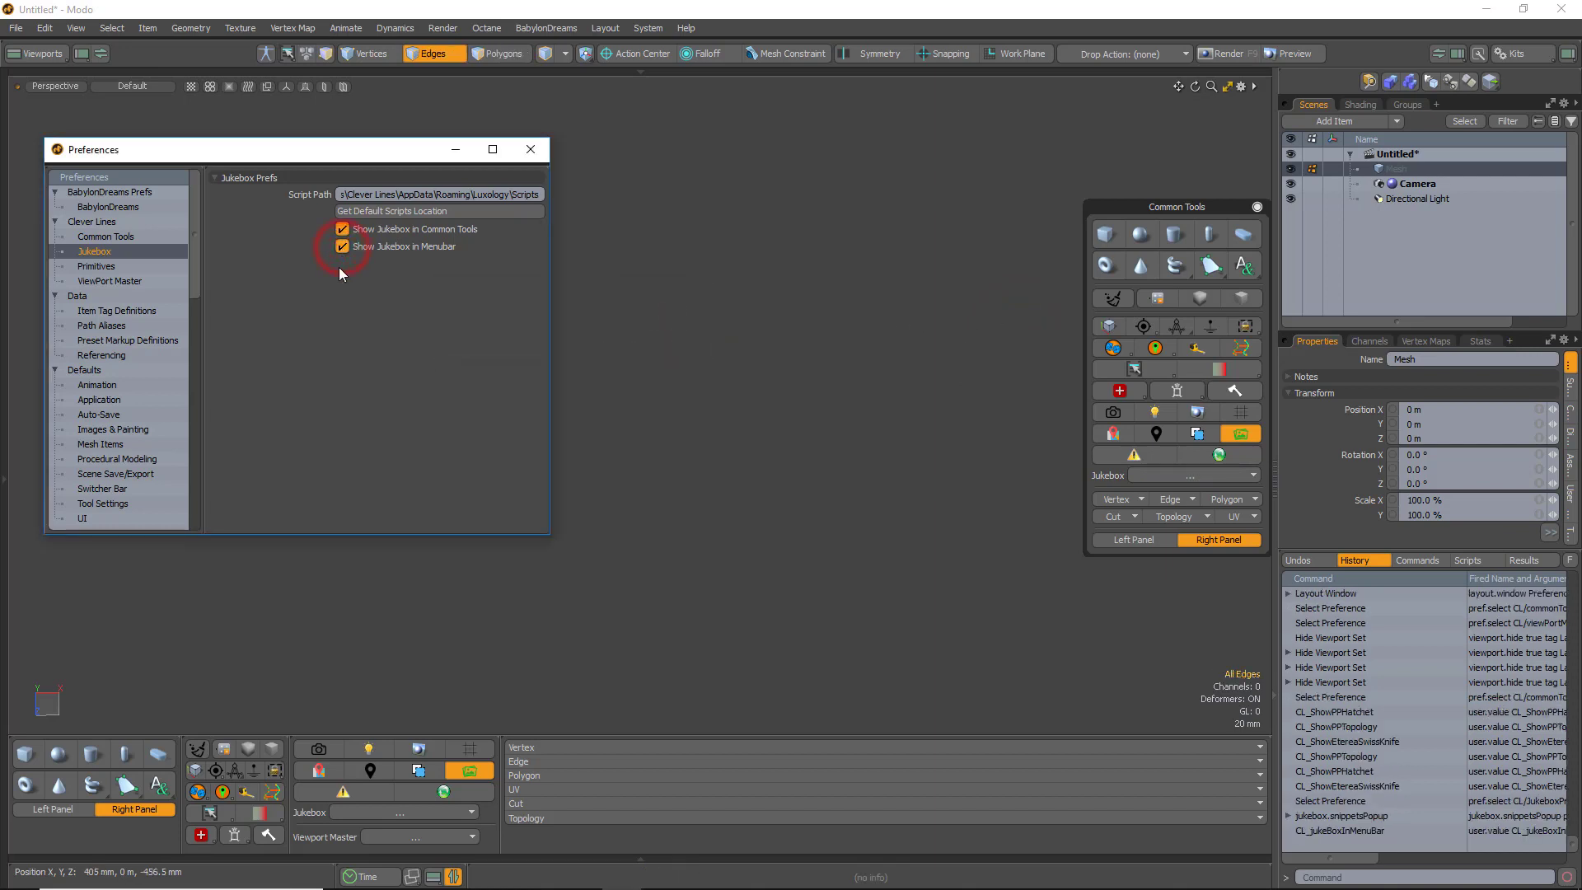
pyautogui.click(601, 28)
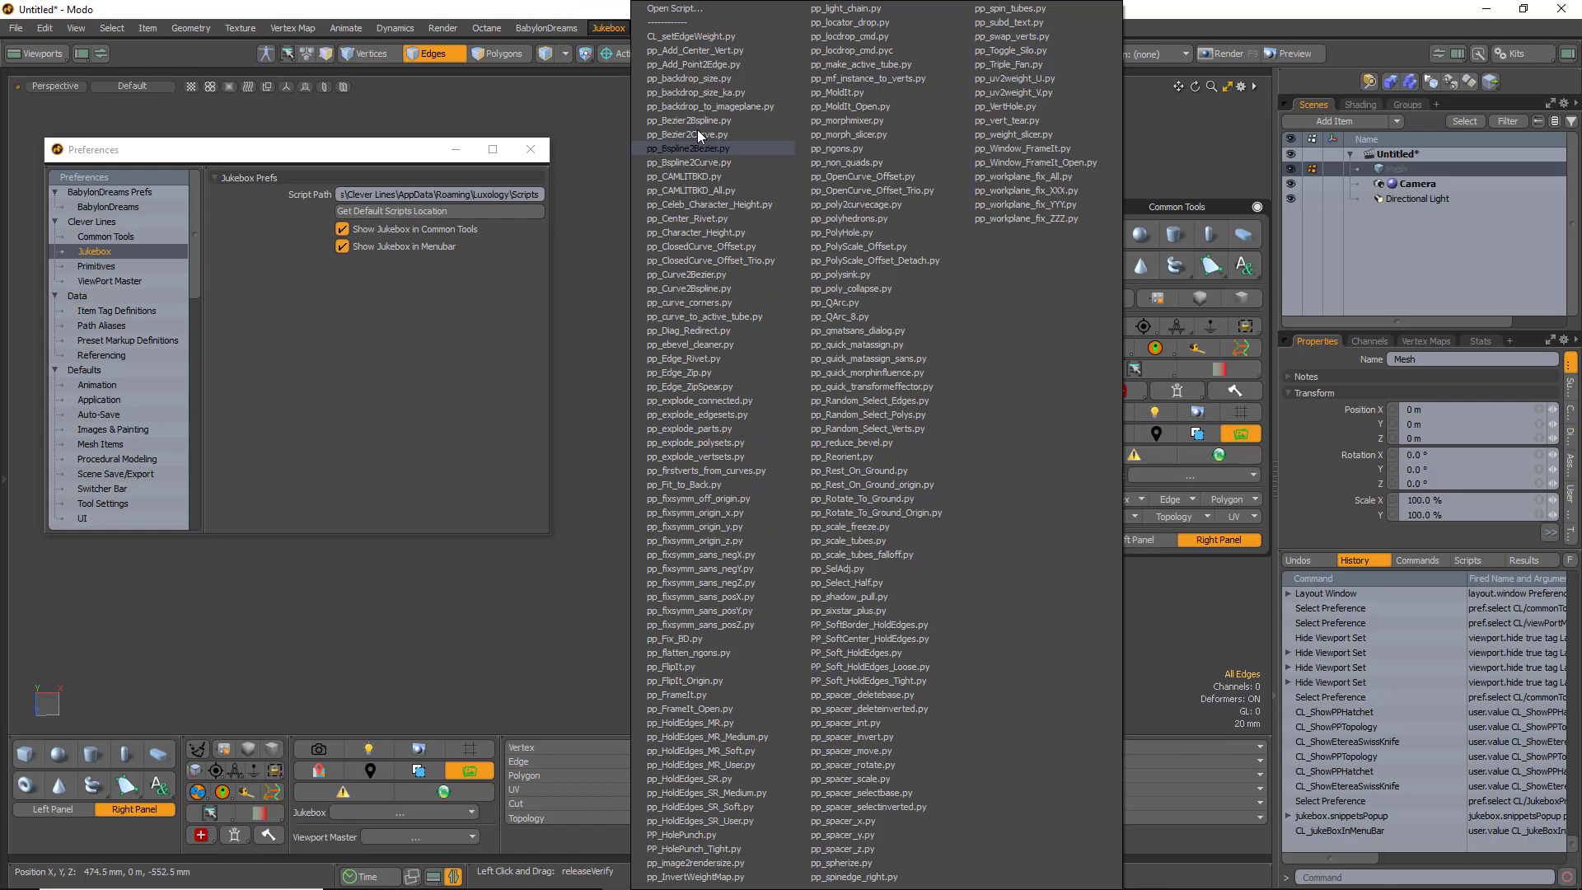
pyautogui.click(379, 154)
# Hide the Jukebox from Common Tools and browse the Vertex command list without choosing
pyautogui.click(342, 230)
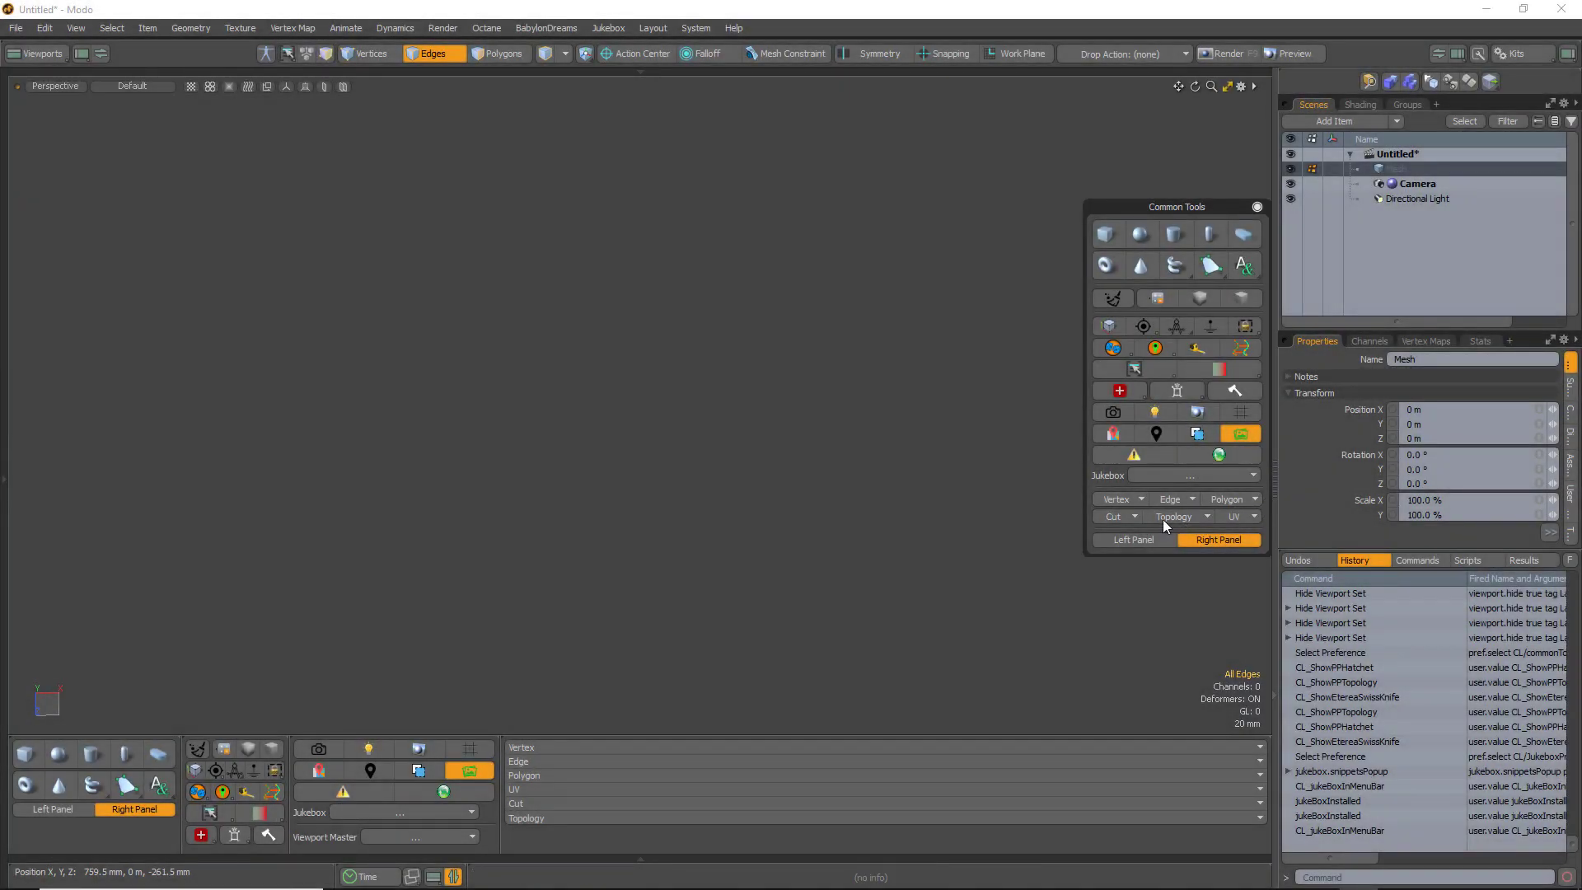
pyautogui.click(1125, 499)
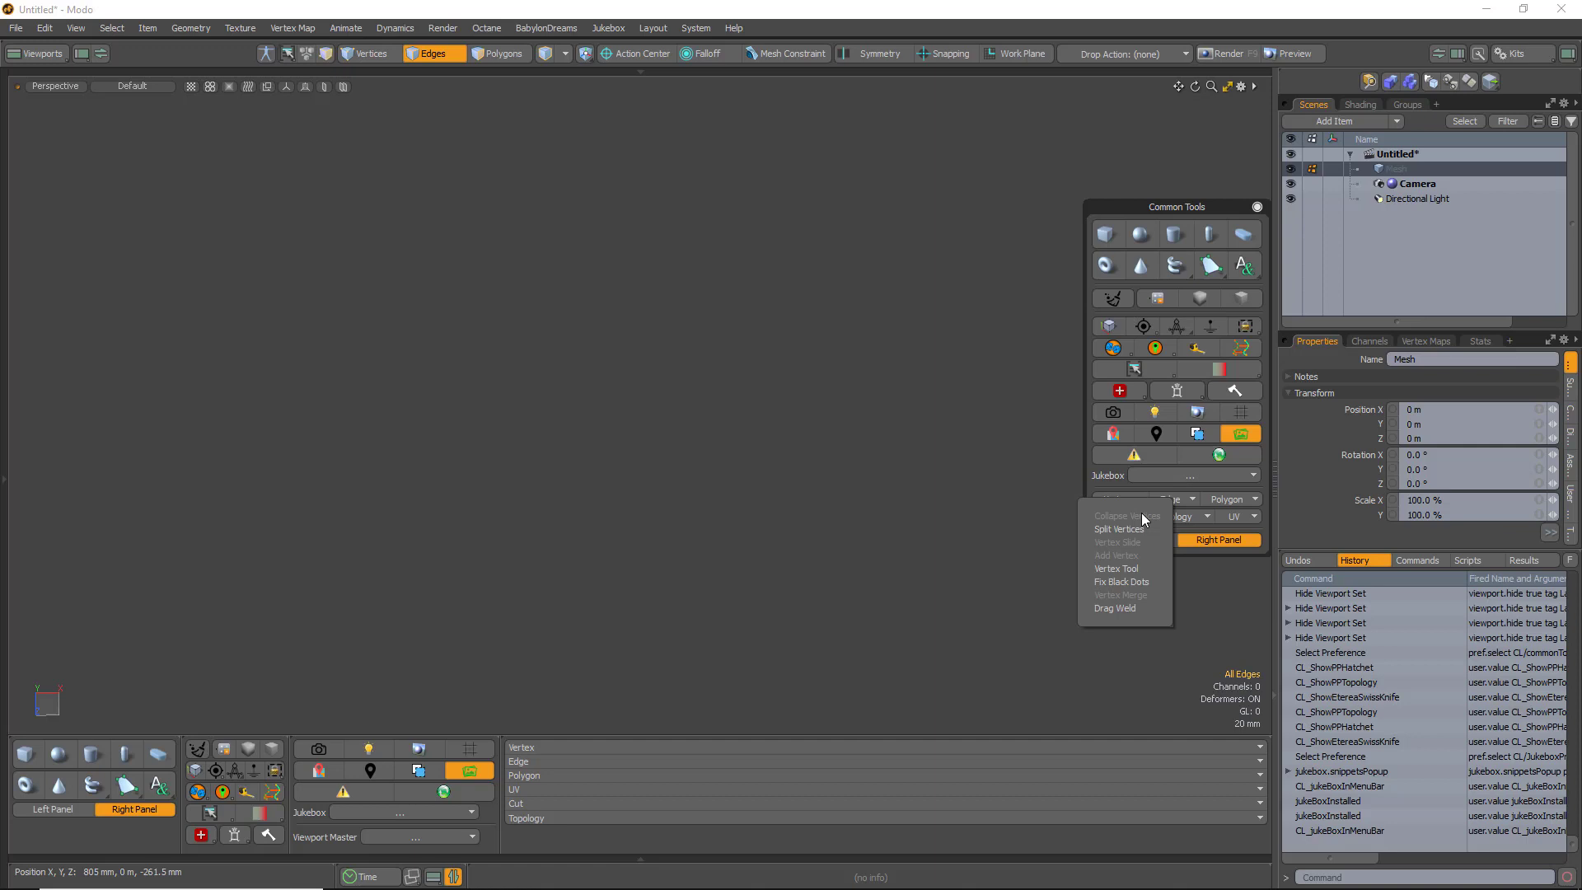
pyautogui.click(1080, 473)
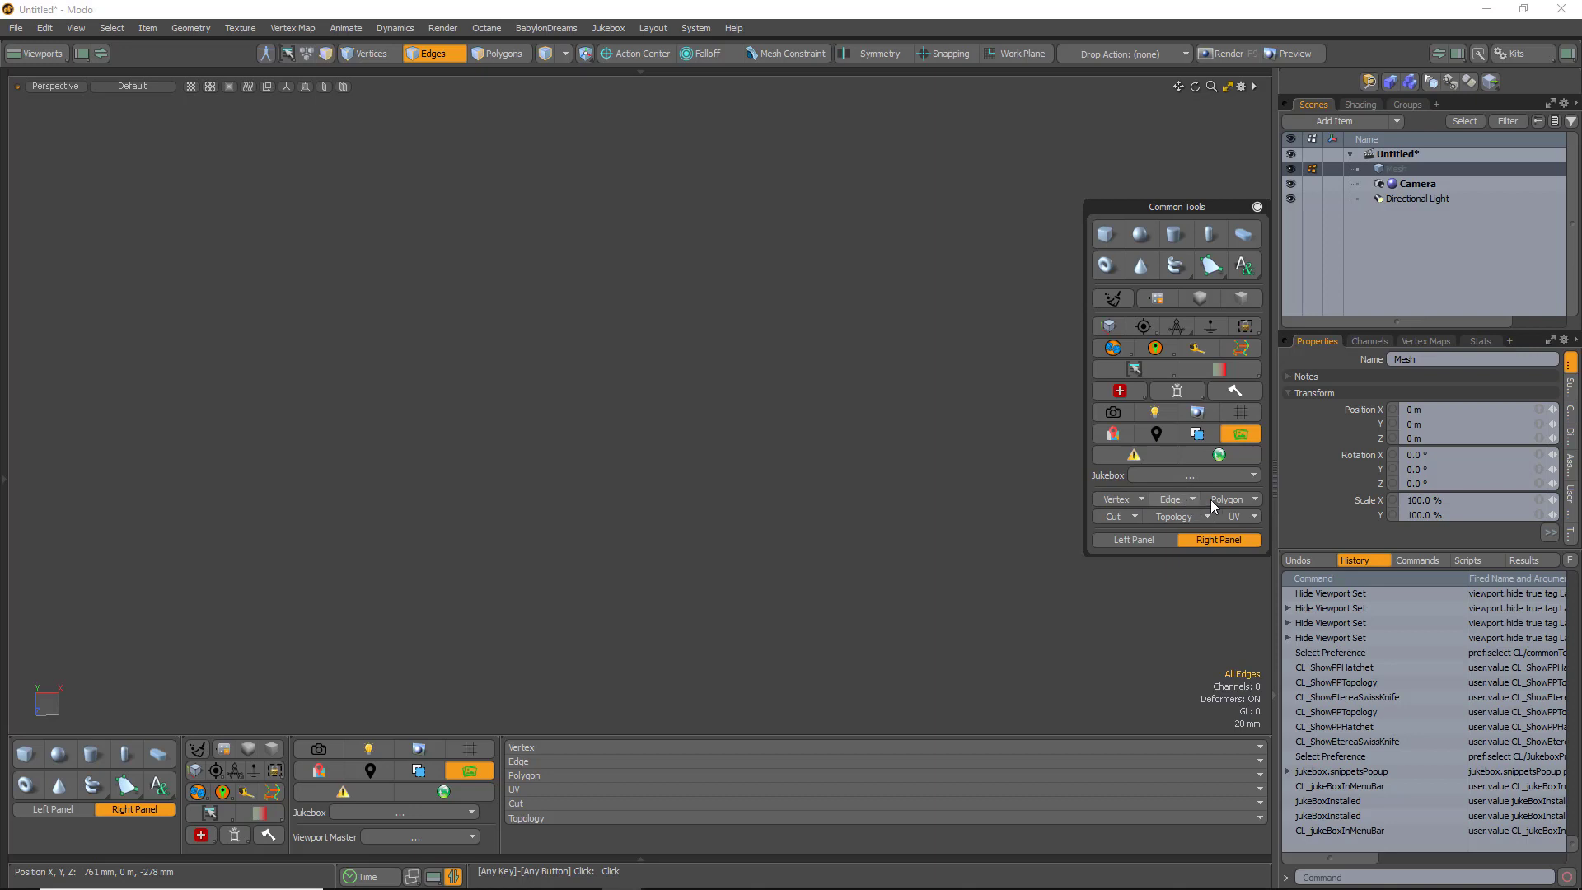
pyautogui.click(1134, 517)
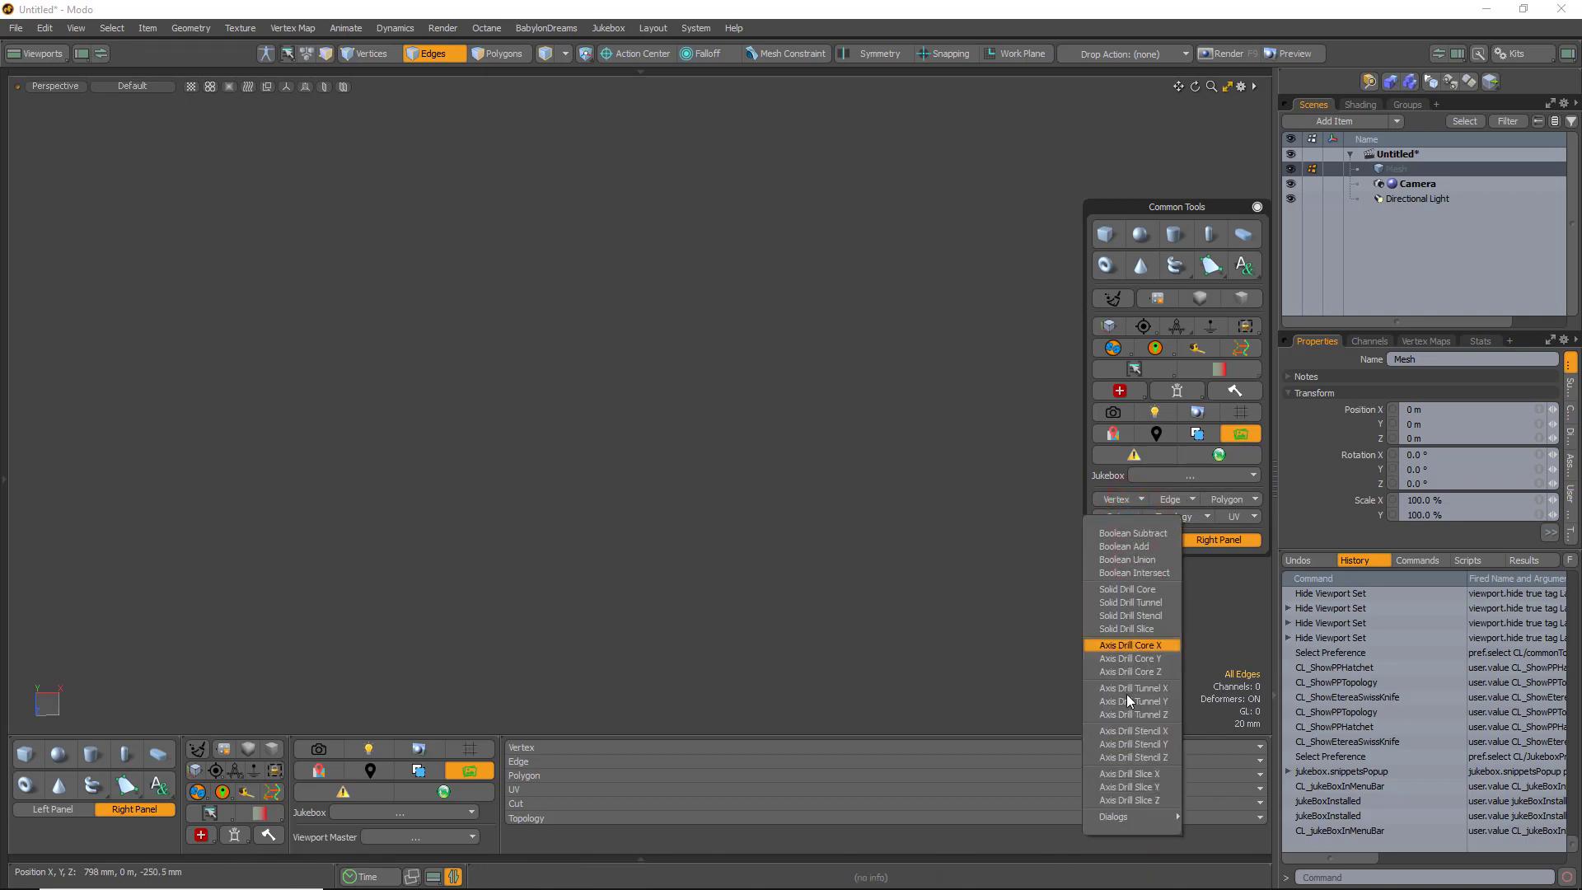
pyautogui.click(1116, 817)
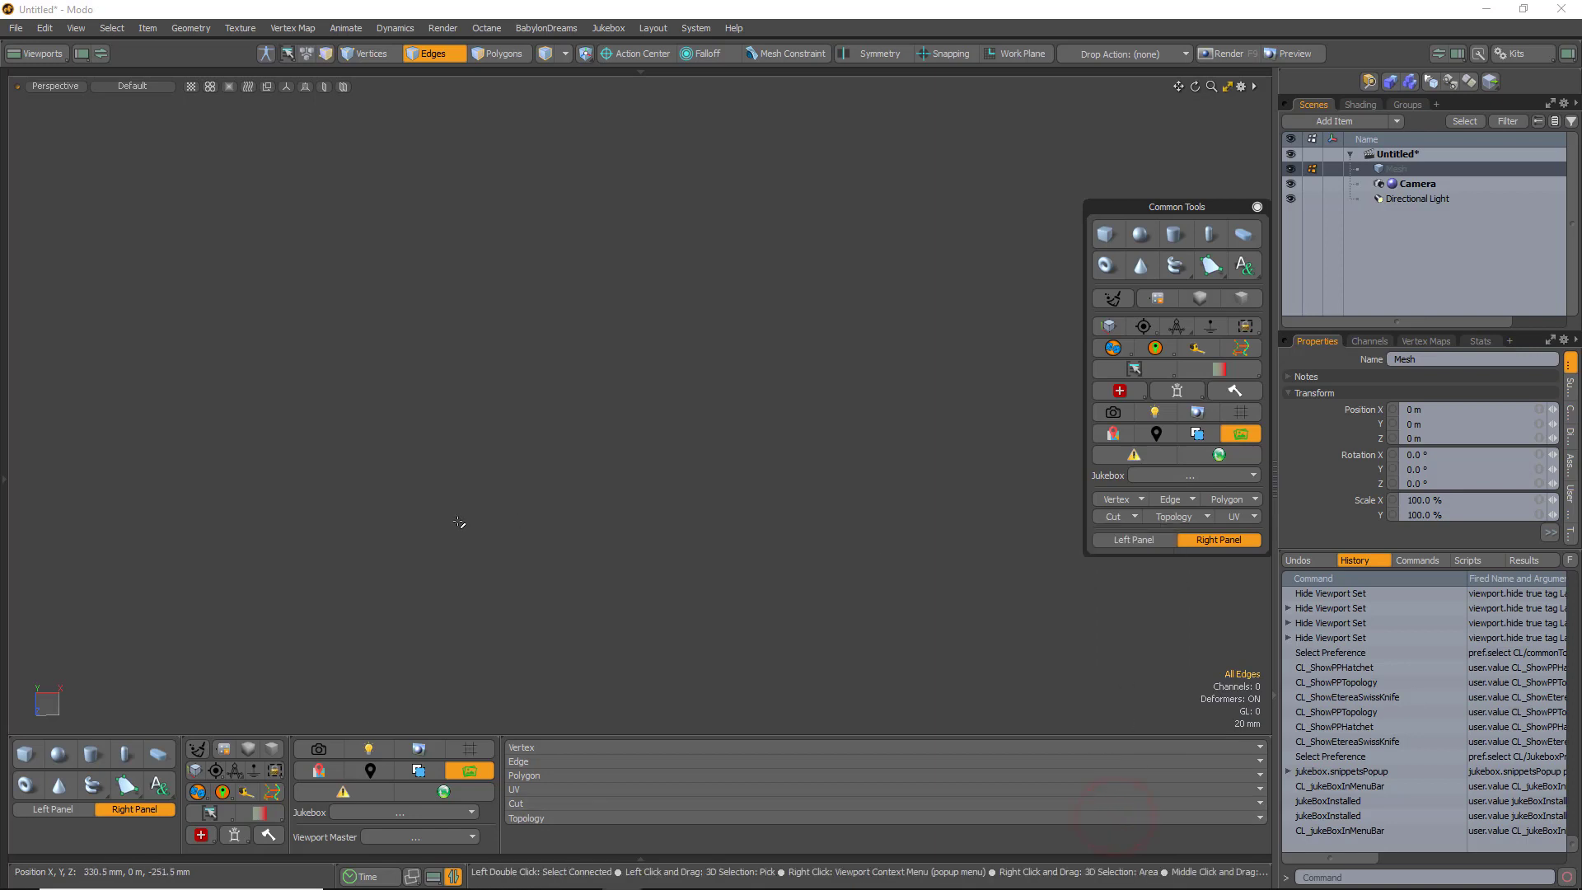
pyautogui.click(1133, 517)
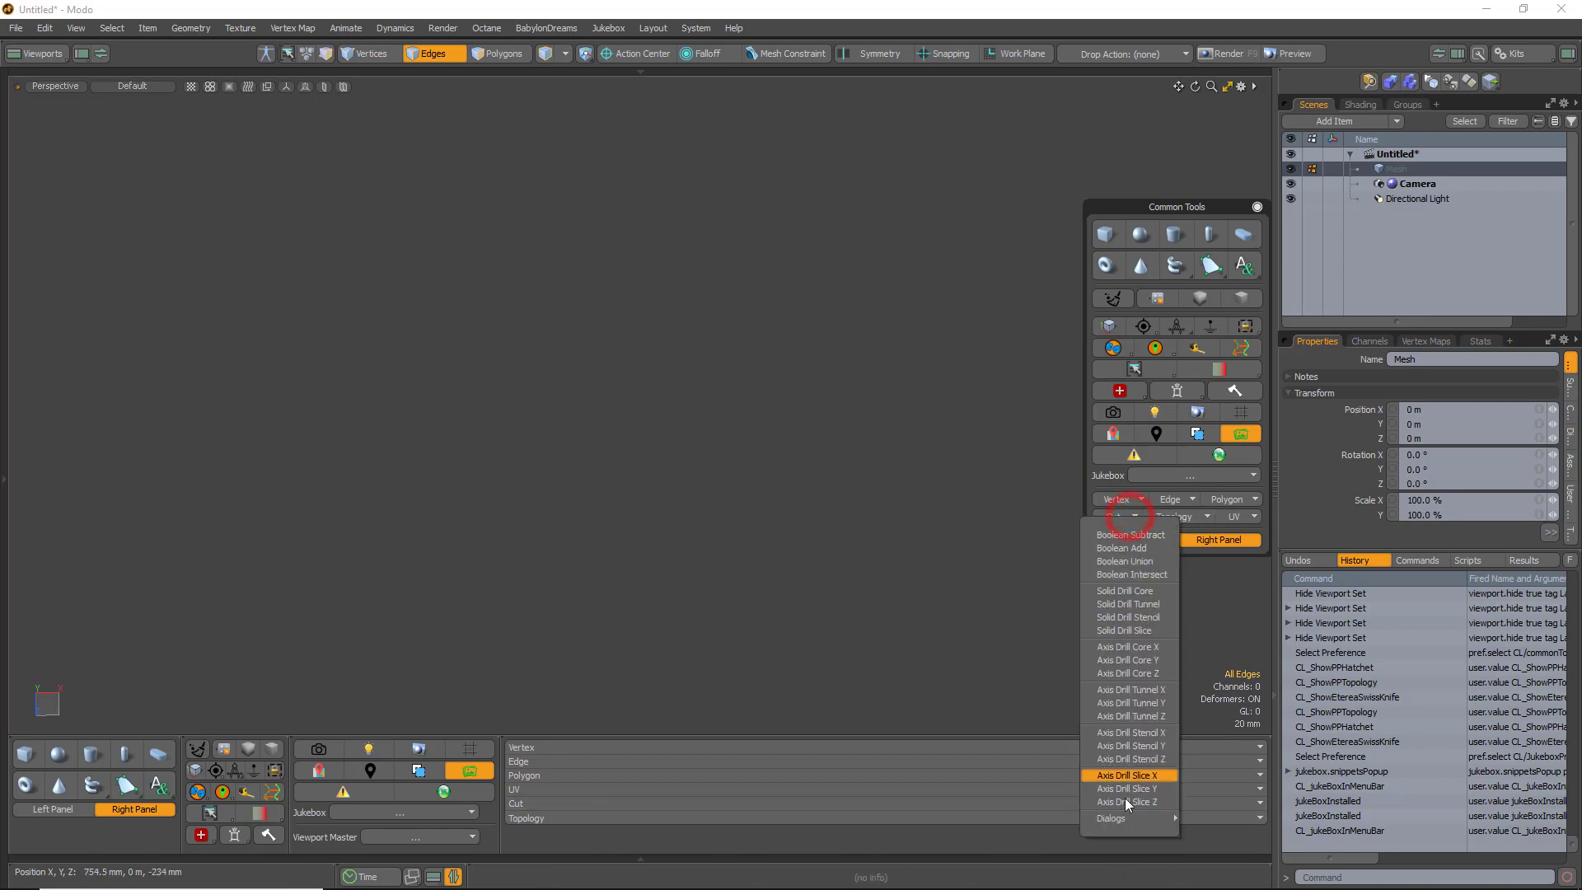
pyautogui.moveTo(1121, 823)
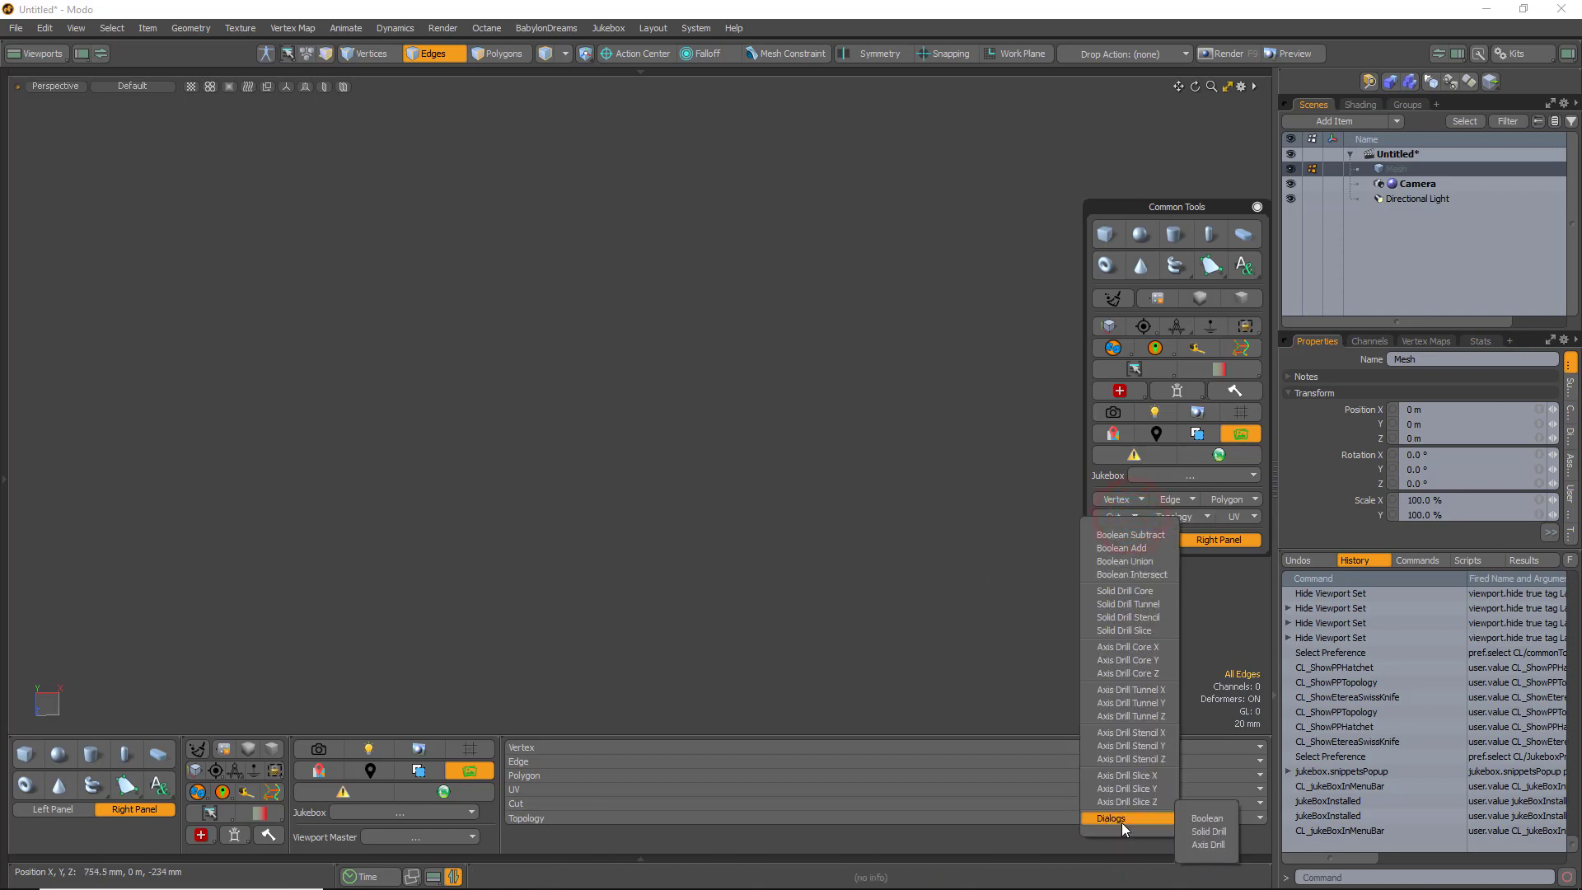
pyautogui.click(1205, 819)
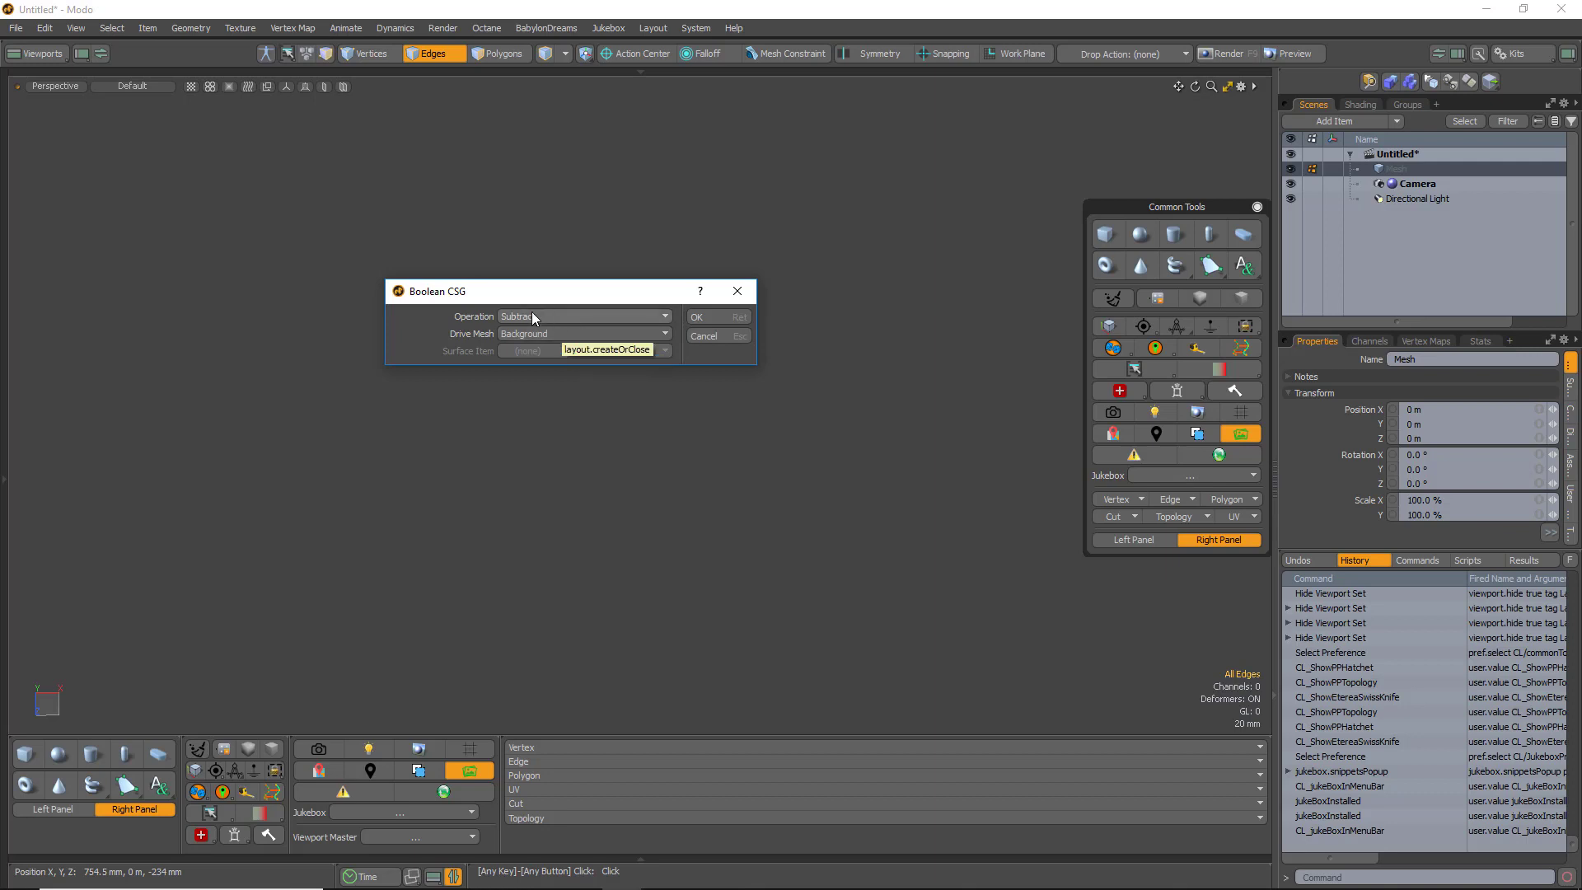
pyautogui.click(1113, 517)
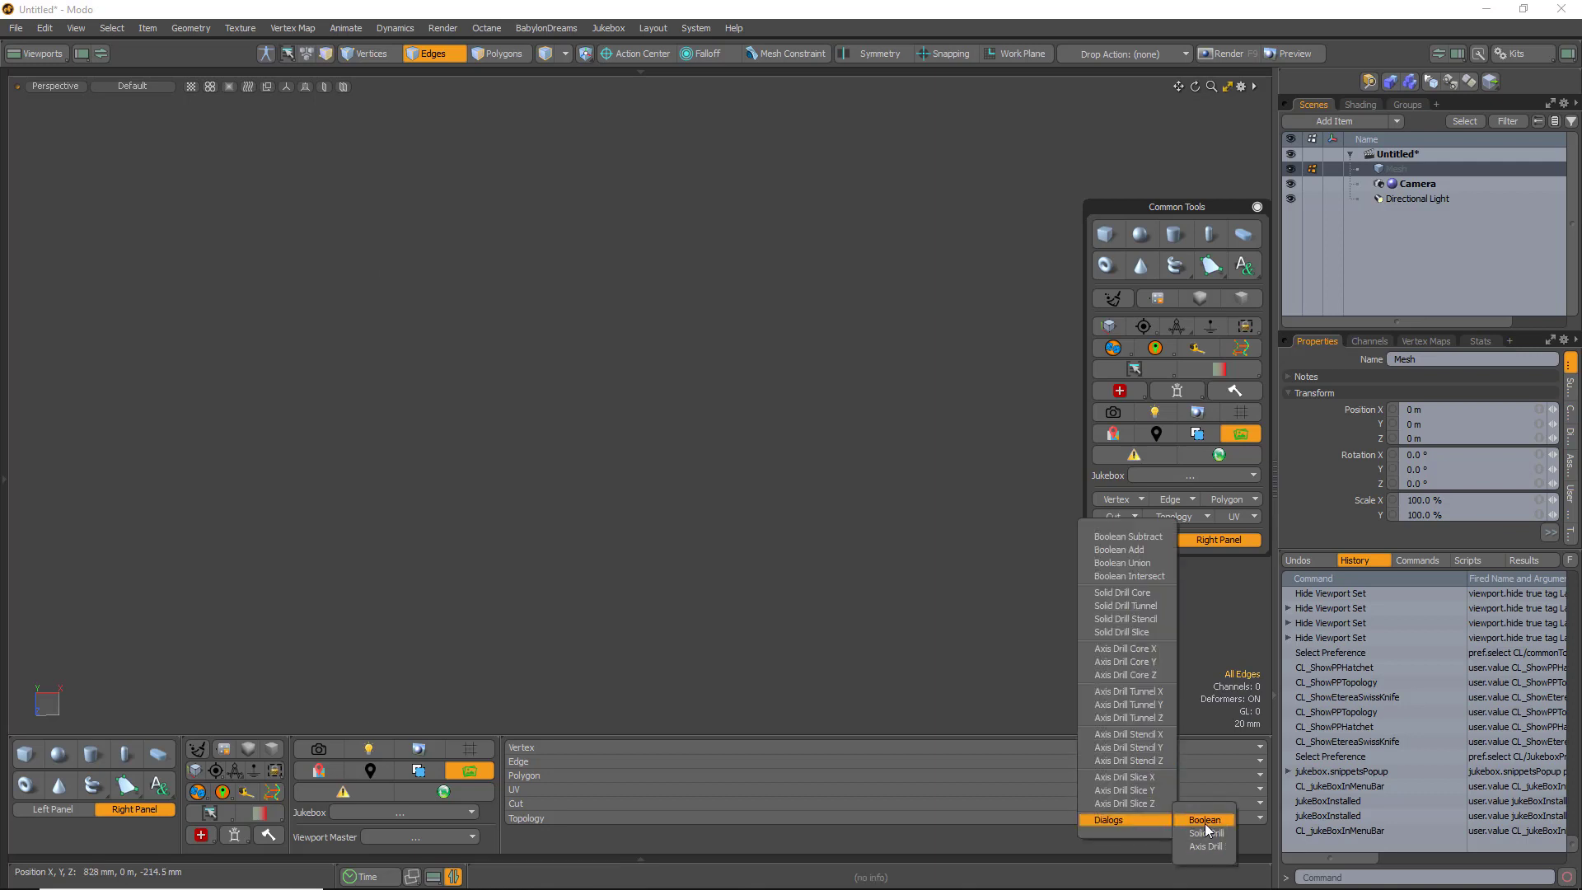
pyautogui.click(1083, 467)
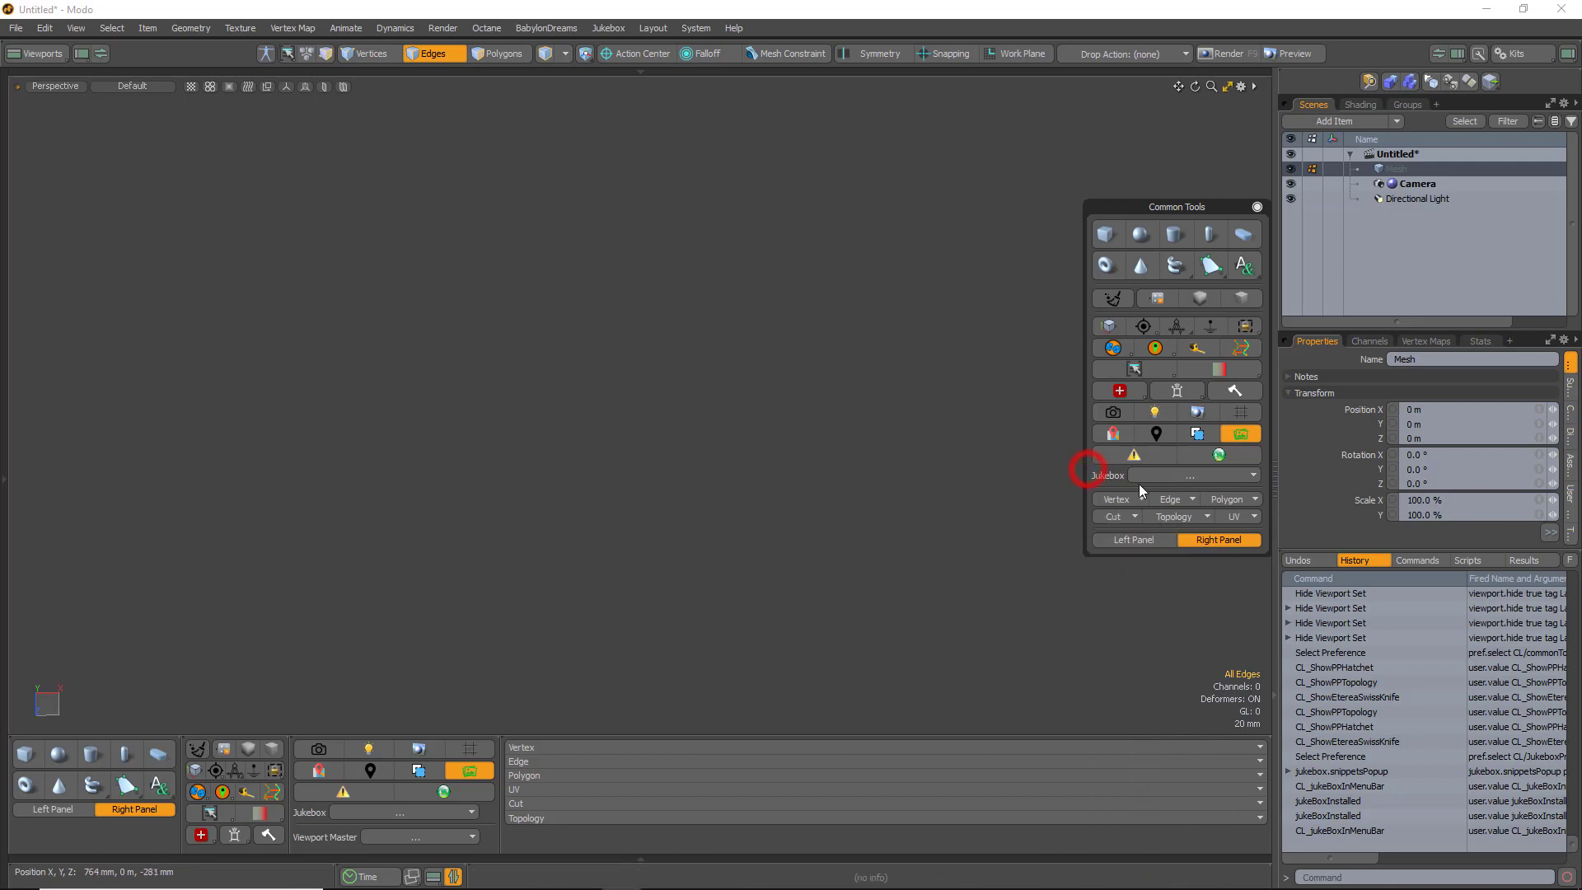
pyautogui.click(1208, 516)
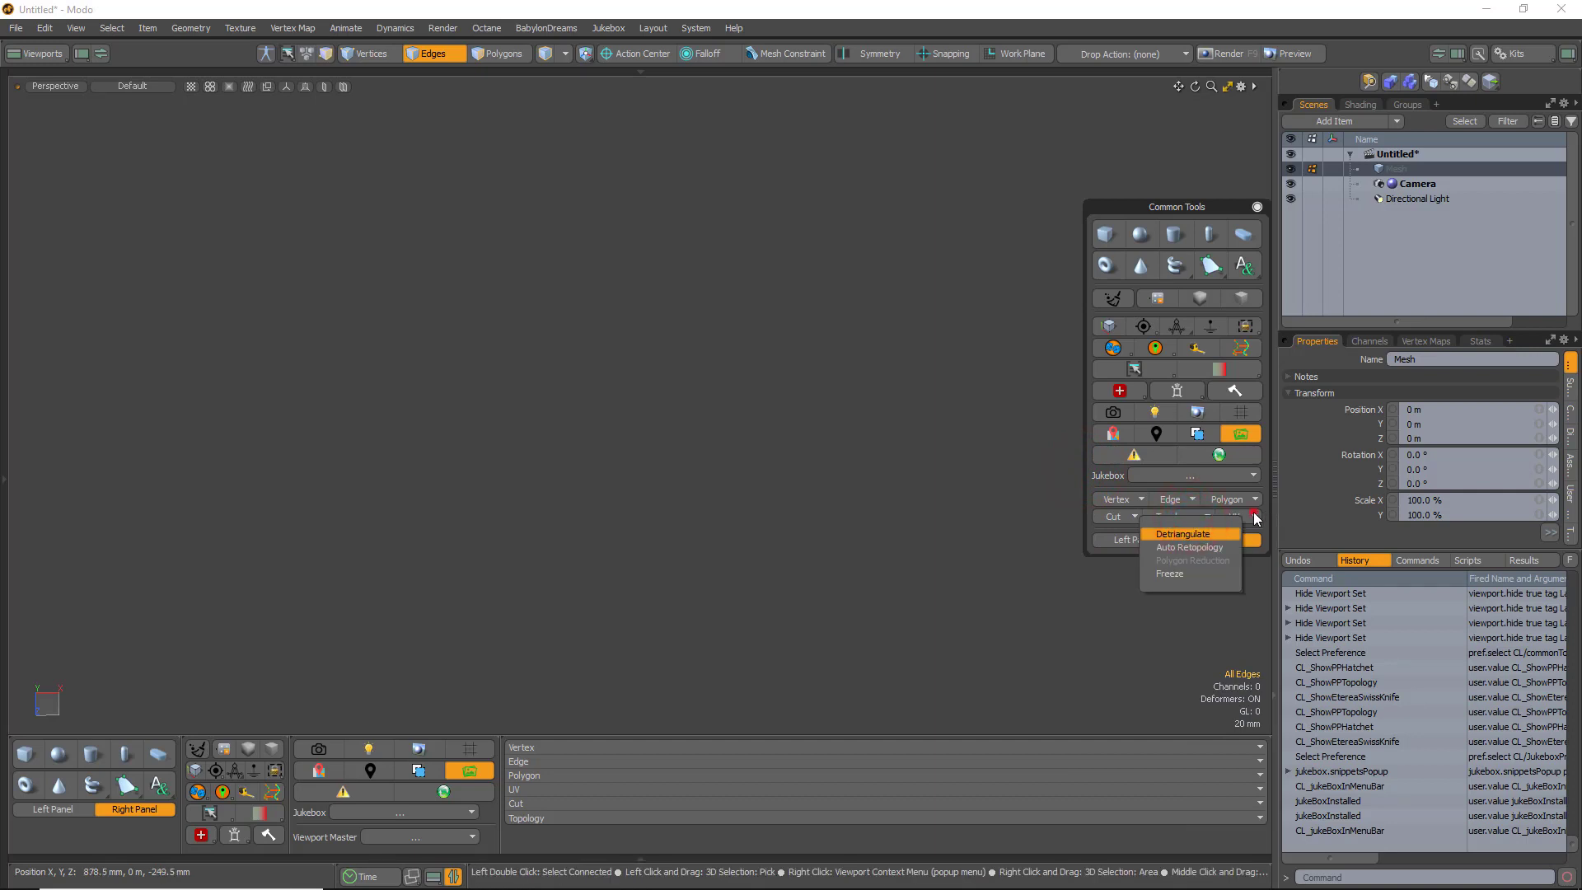
pyautogui.click(1252, 516)
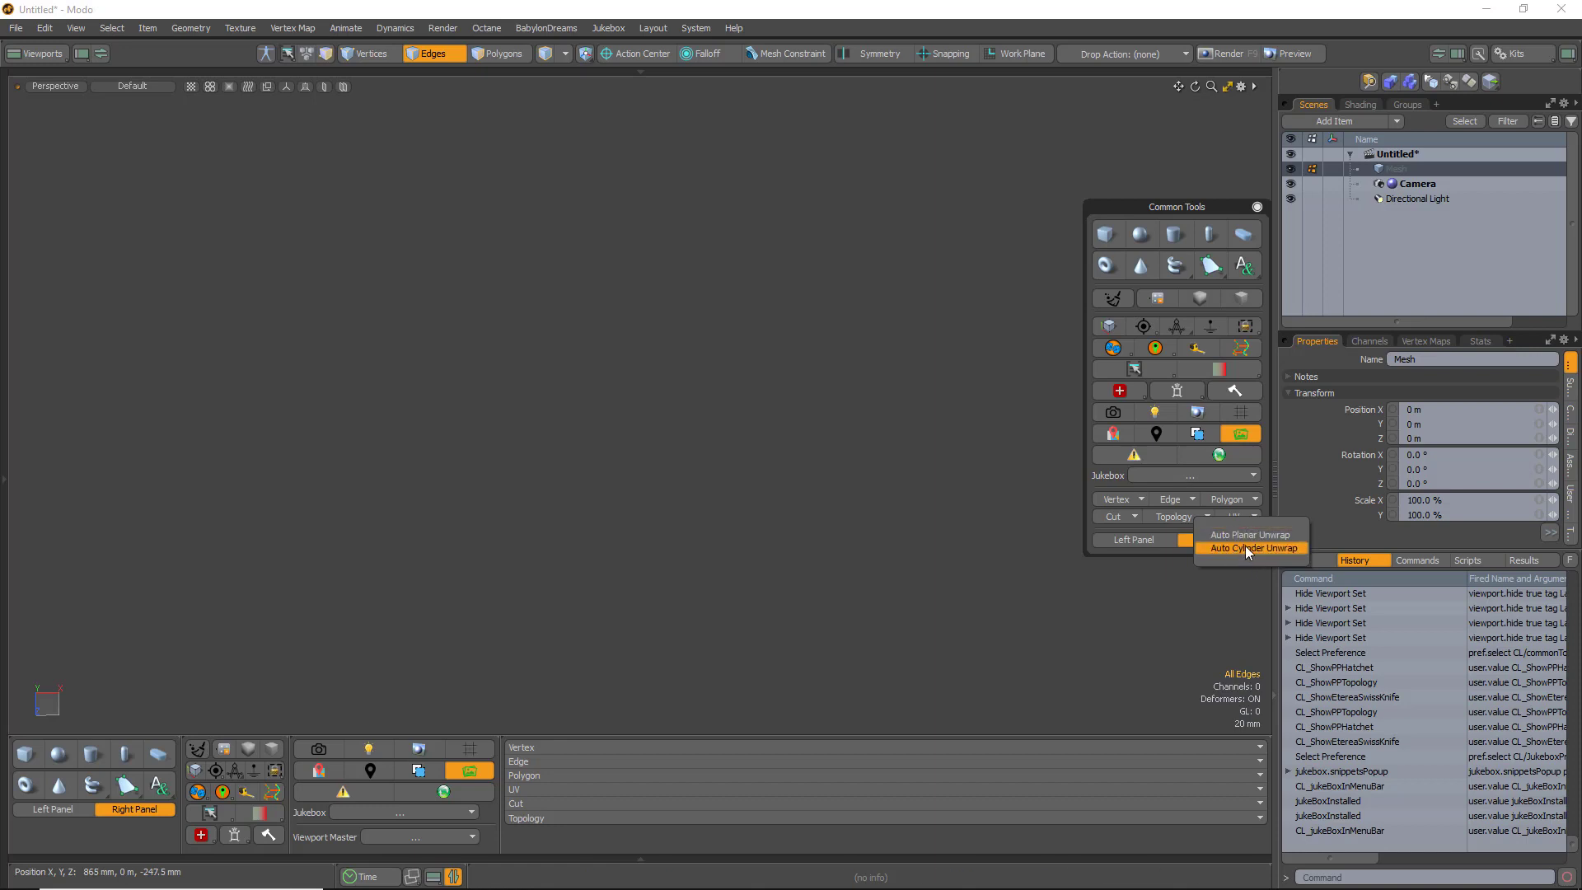
pyautogui.click(1088, 209)
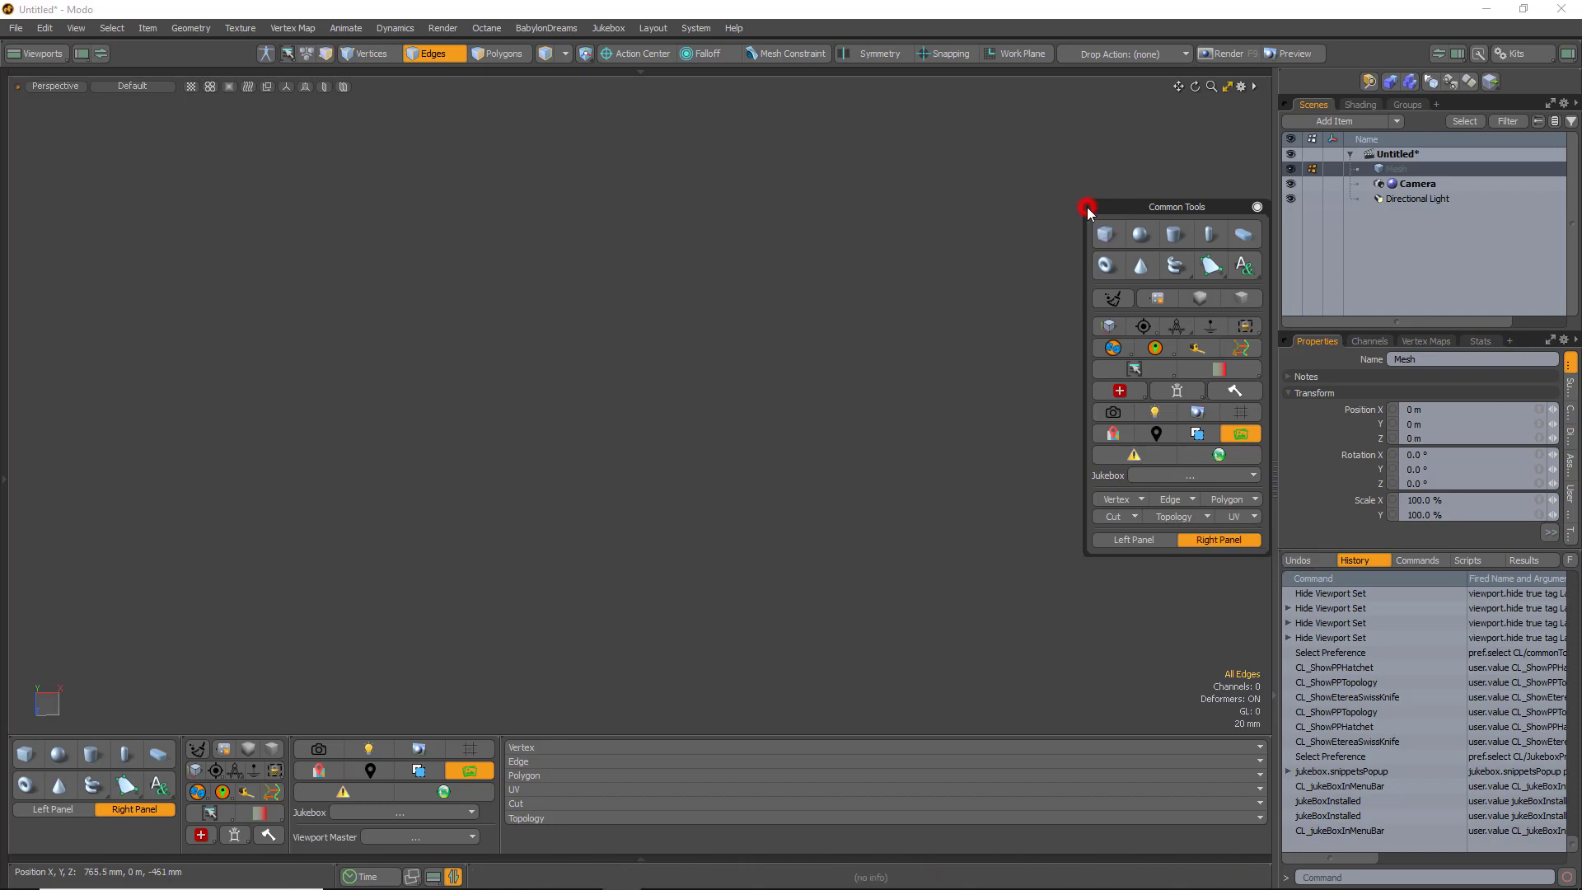
# Open the Edge command list in the Common Tools palette
pyautogui.click(1168, 499)
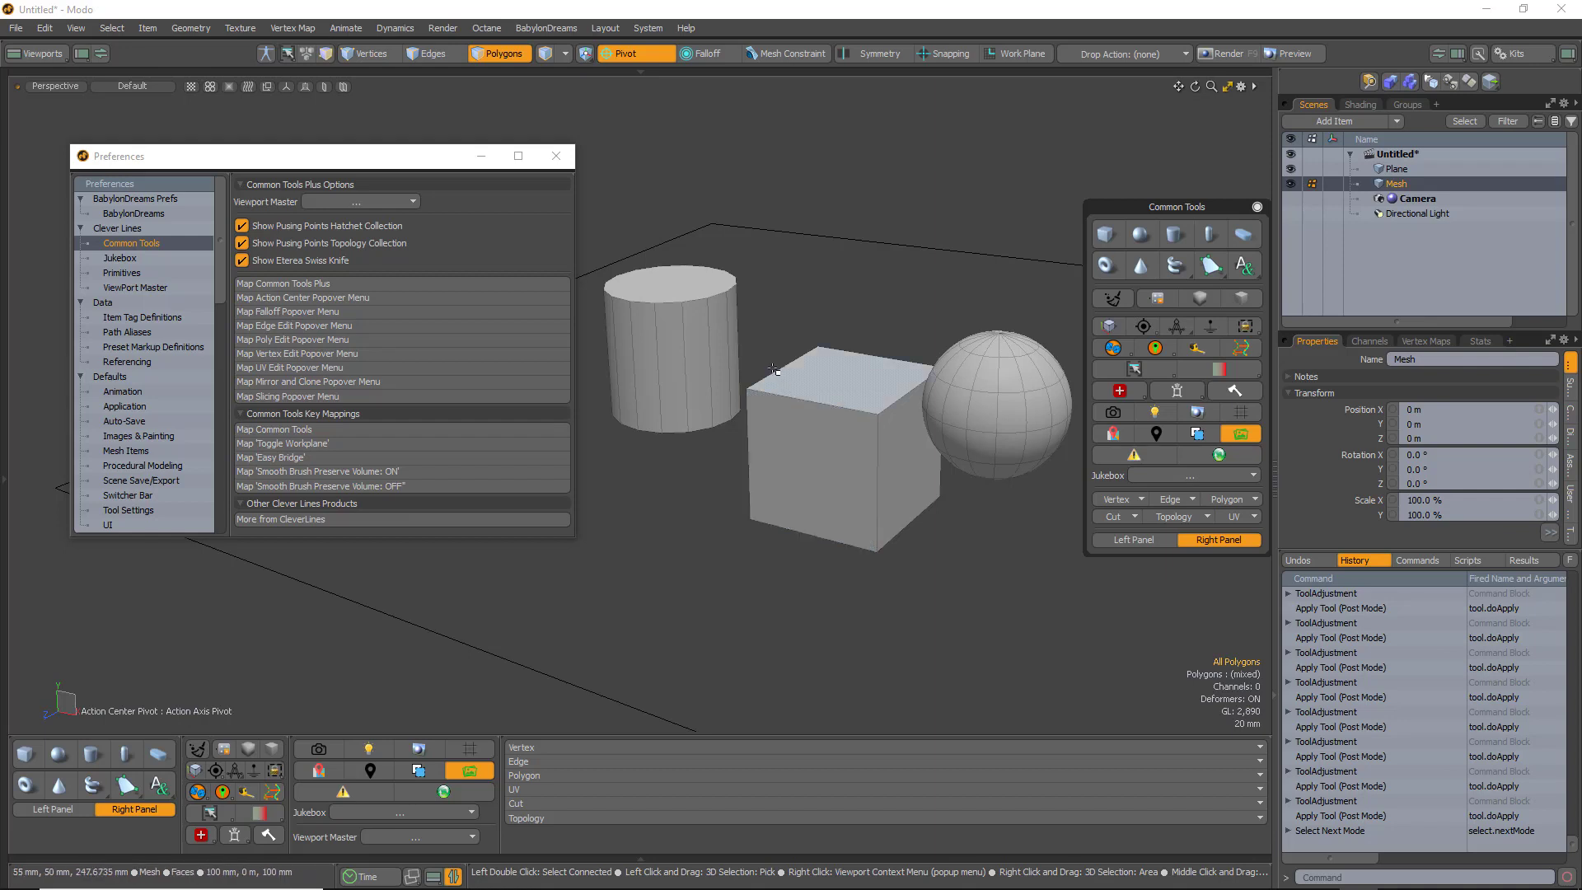
# Bring up the Ctrl+A action center pie menu twice and dismiss it each time
pyautogui.hotkey('ctrl', 'a')
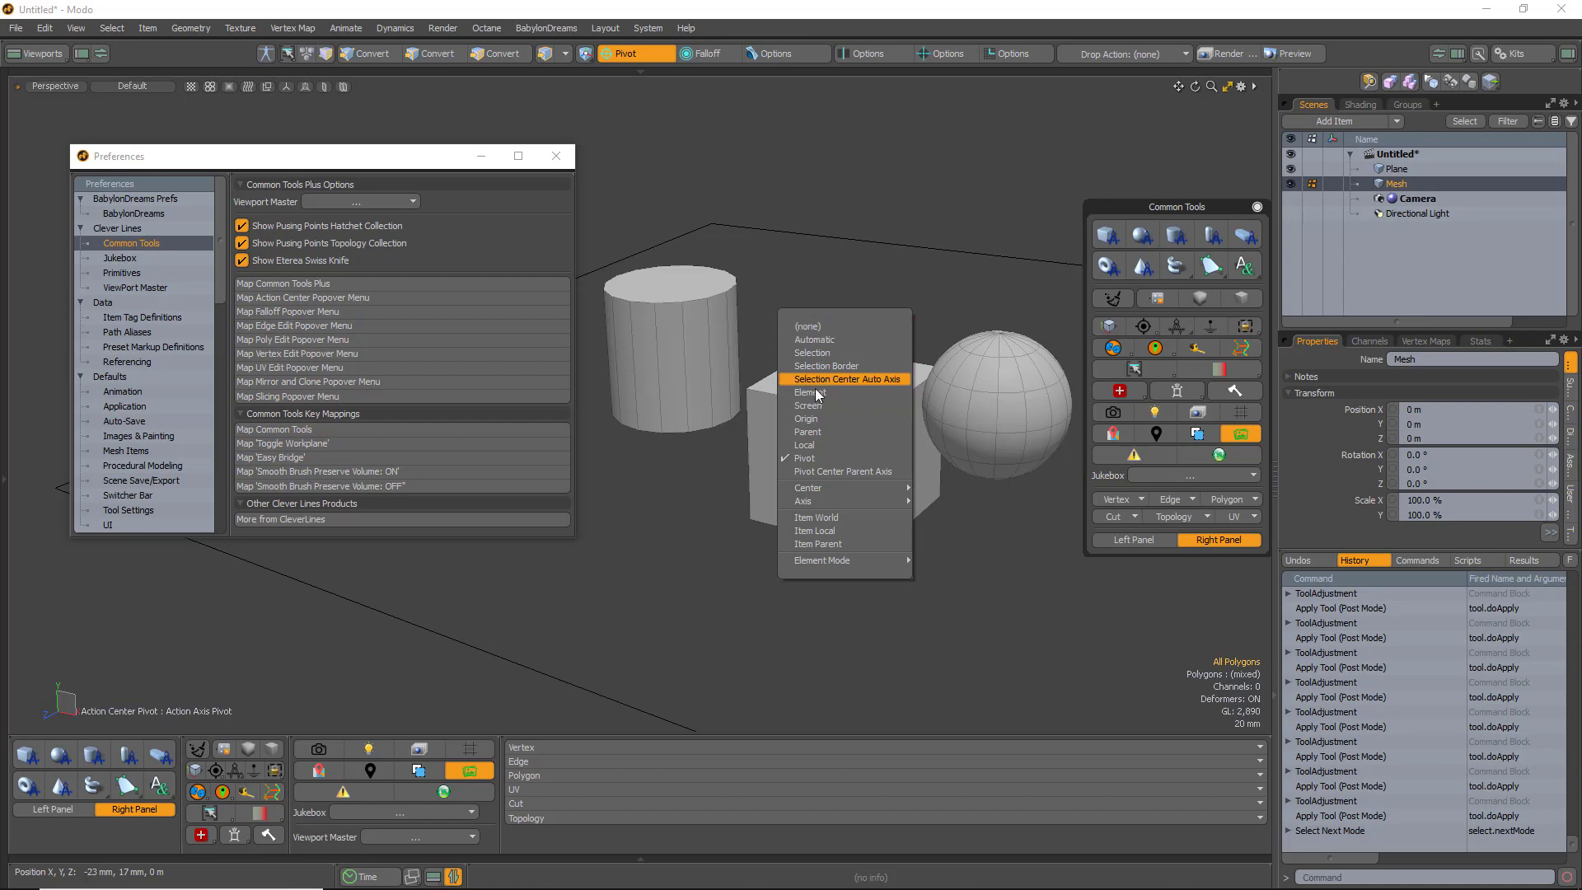
pyautogui.click(913, 239)
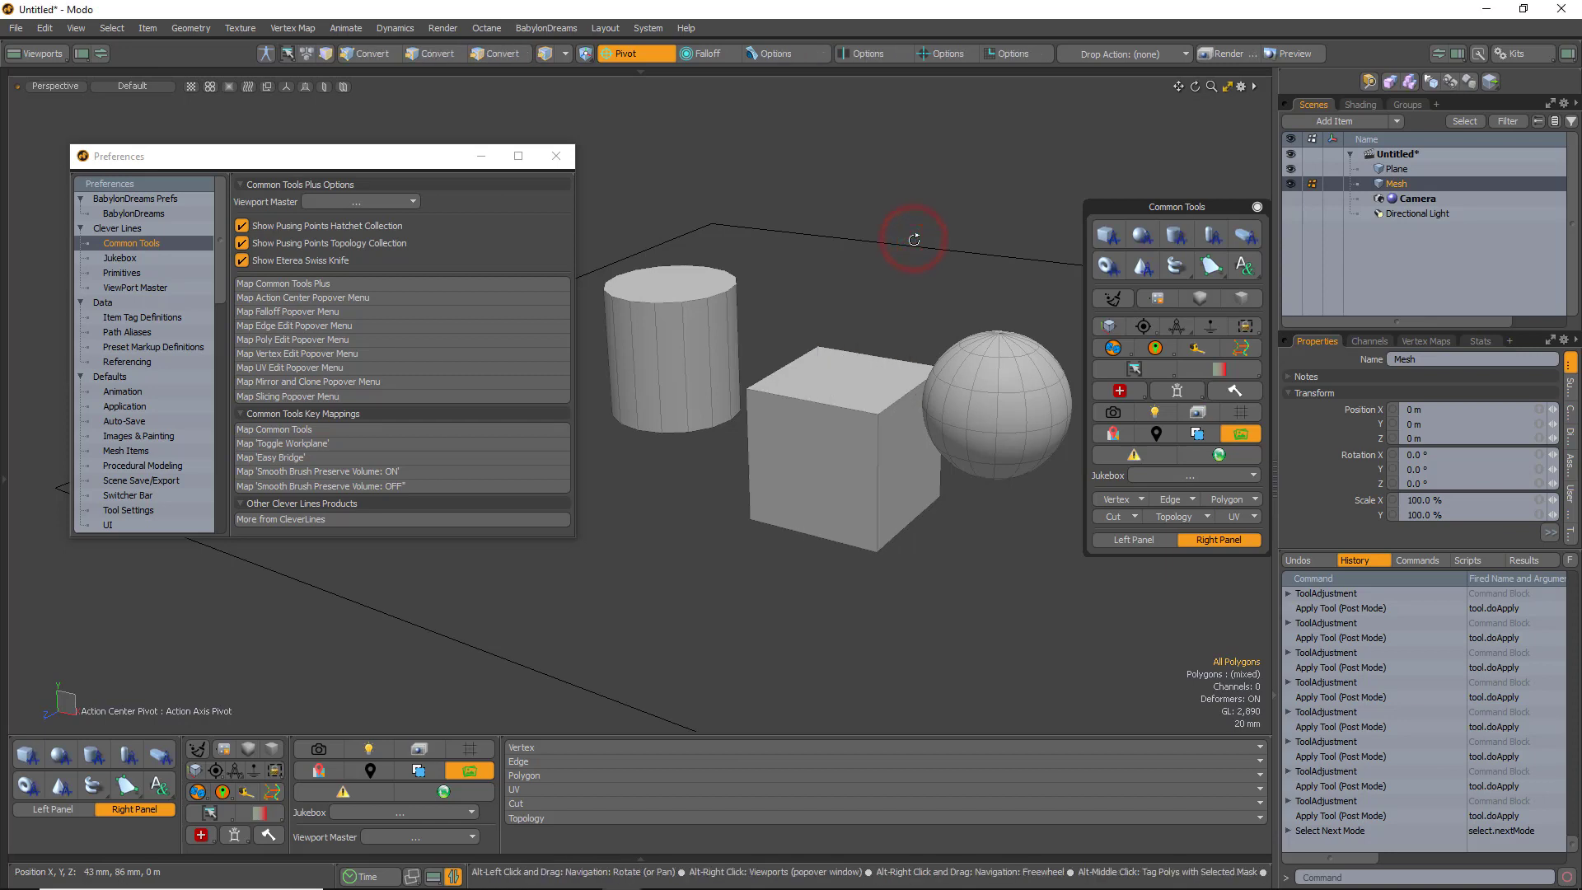
pyautogui.hotkey('ctrl', 'a')
pyautogui.click(814, 171)
# Show the Mirror/Clone/Array pie menu, toggling between its Instance and Replica variants
pyautogui.hotkey('ctrl', 'm')
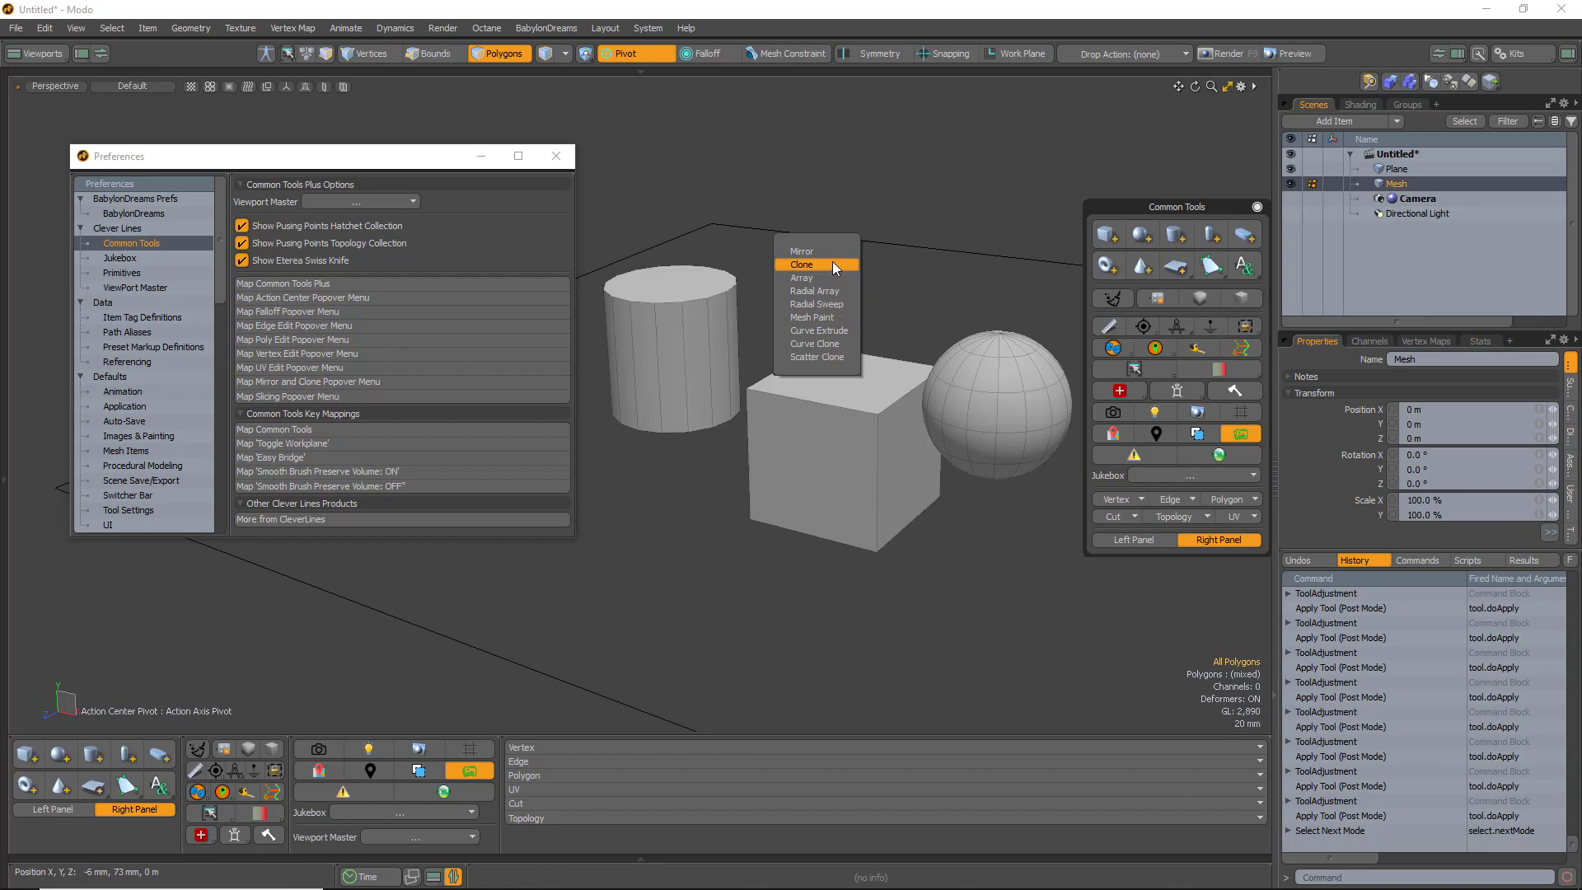
pyautogui.press('shift')
pyautogui.click(901, 166)
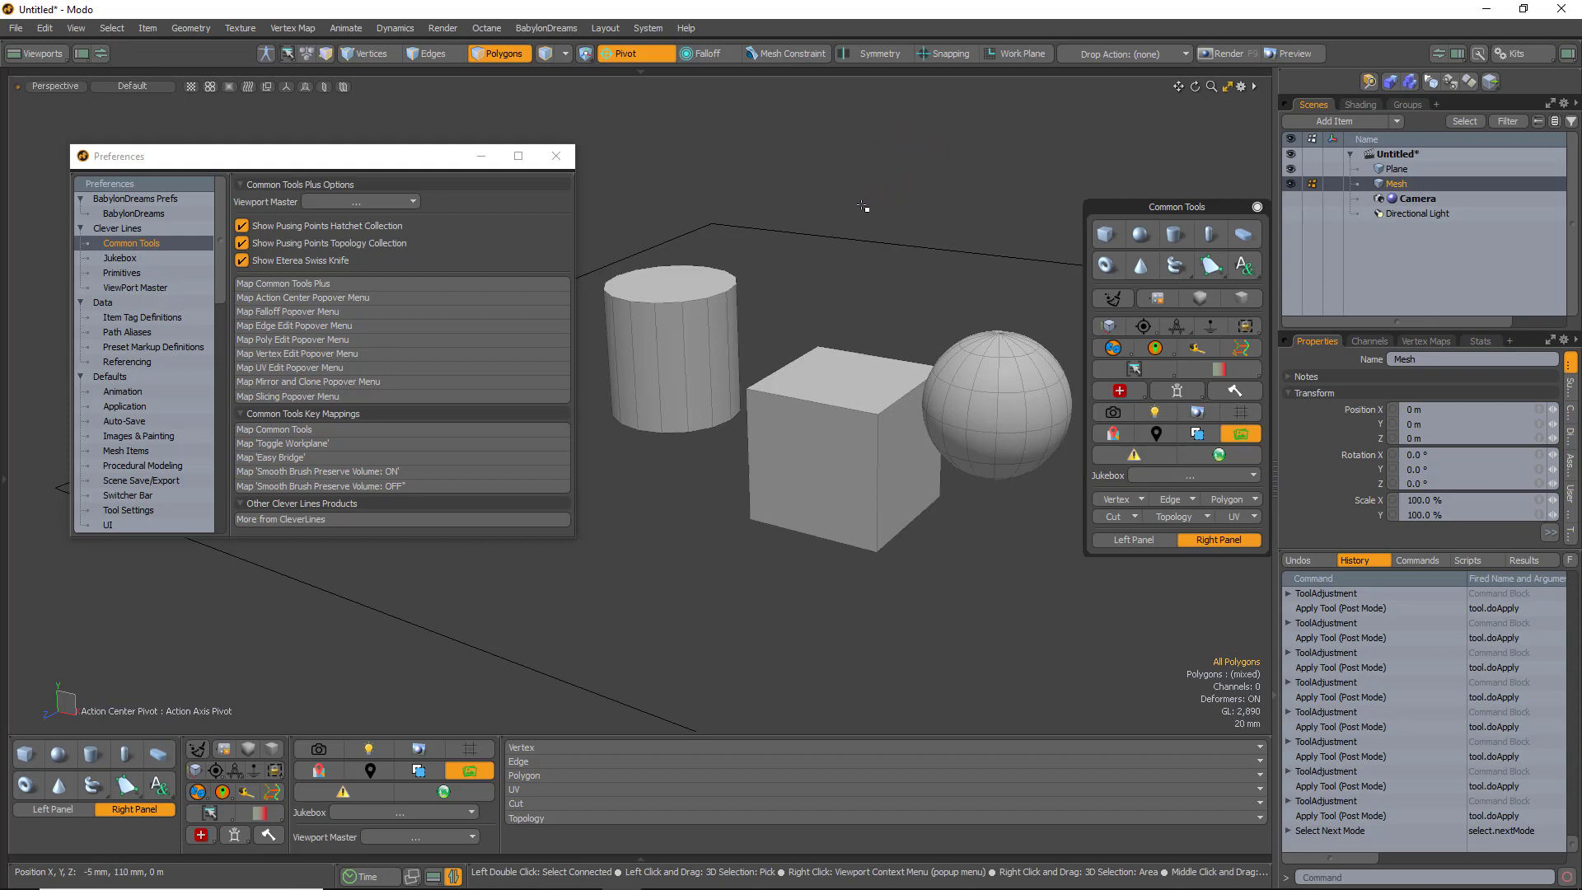
pyautogui.hotkey('shift', 'v')
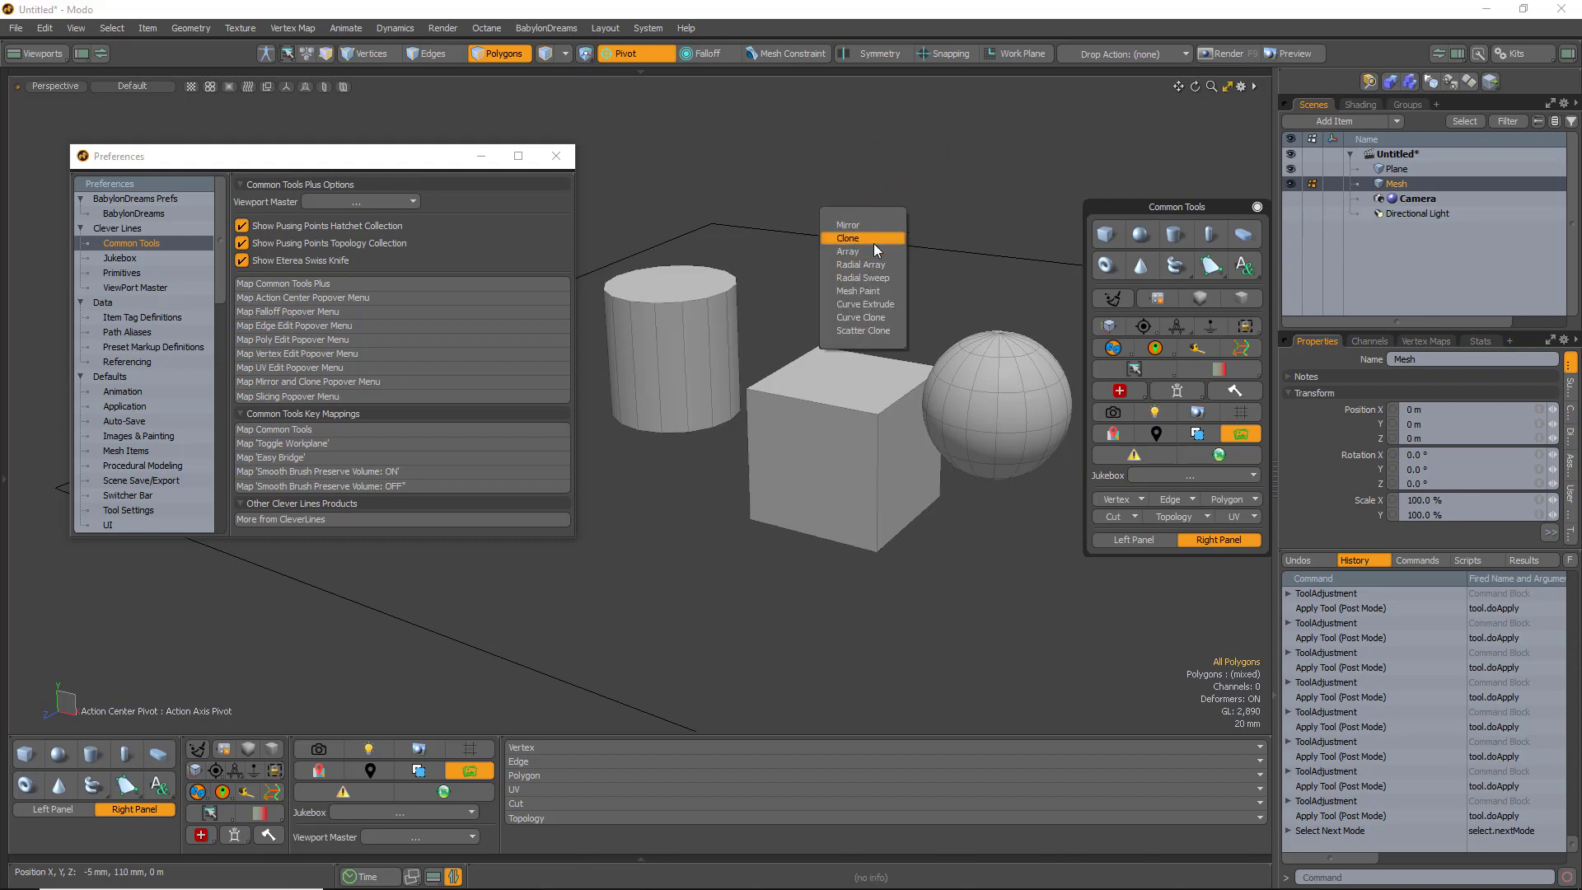
pyautogui.press('ctrl')
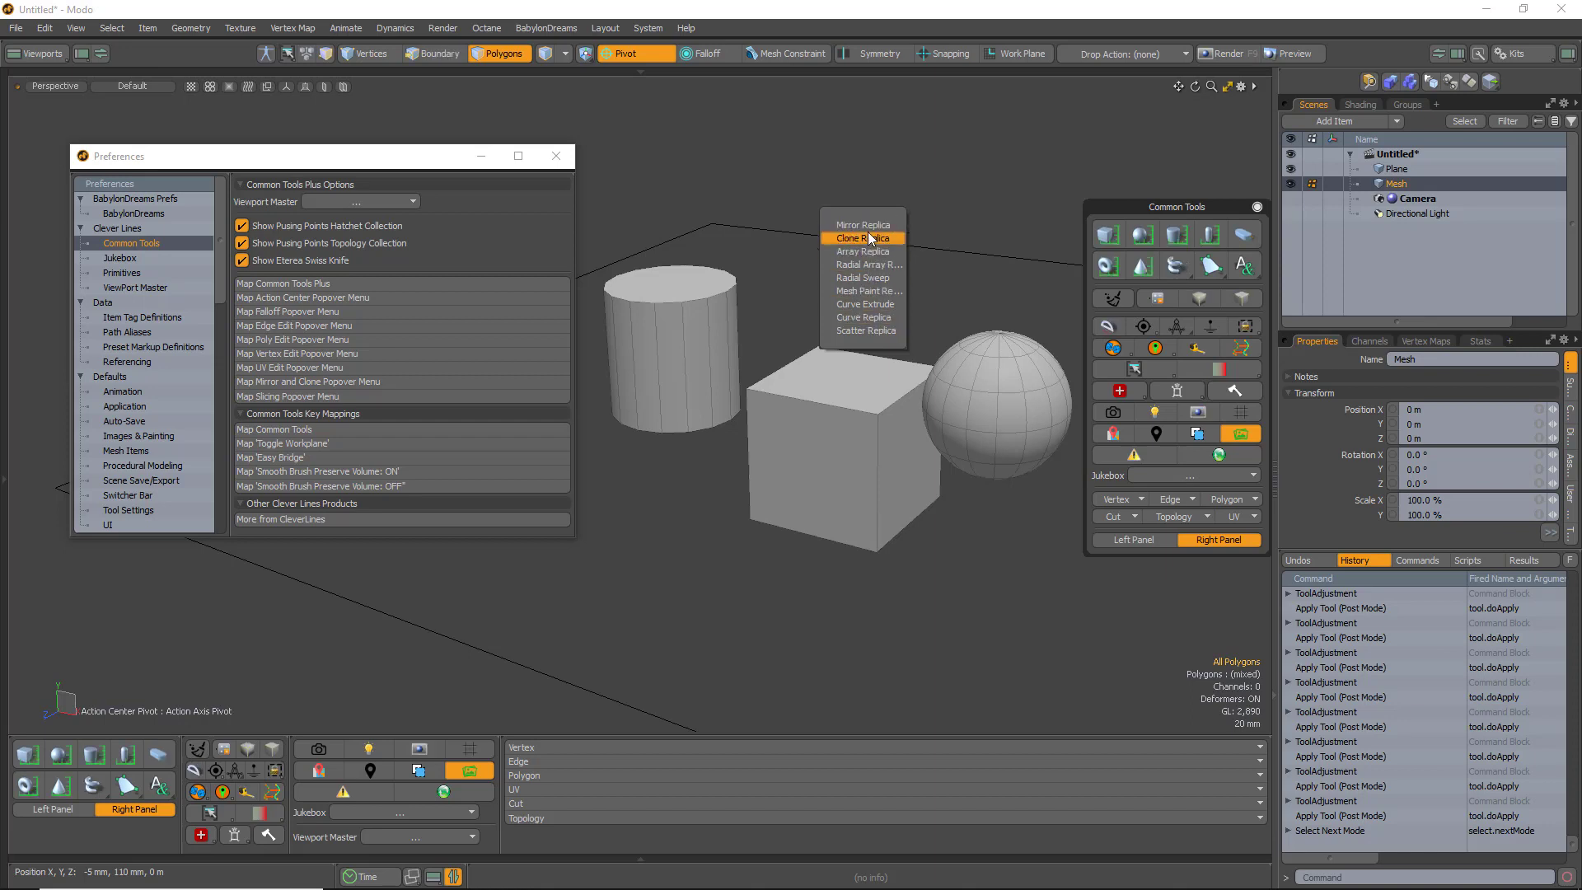
pyautogui.press('shift')
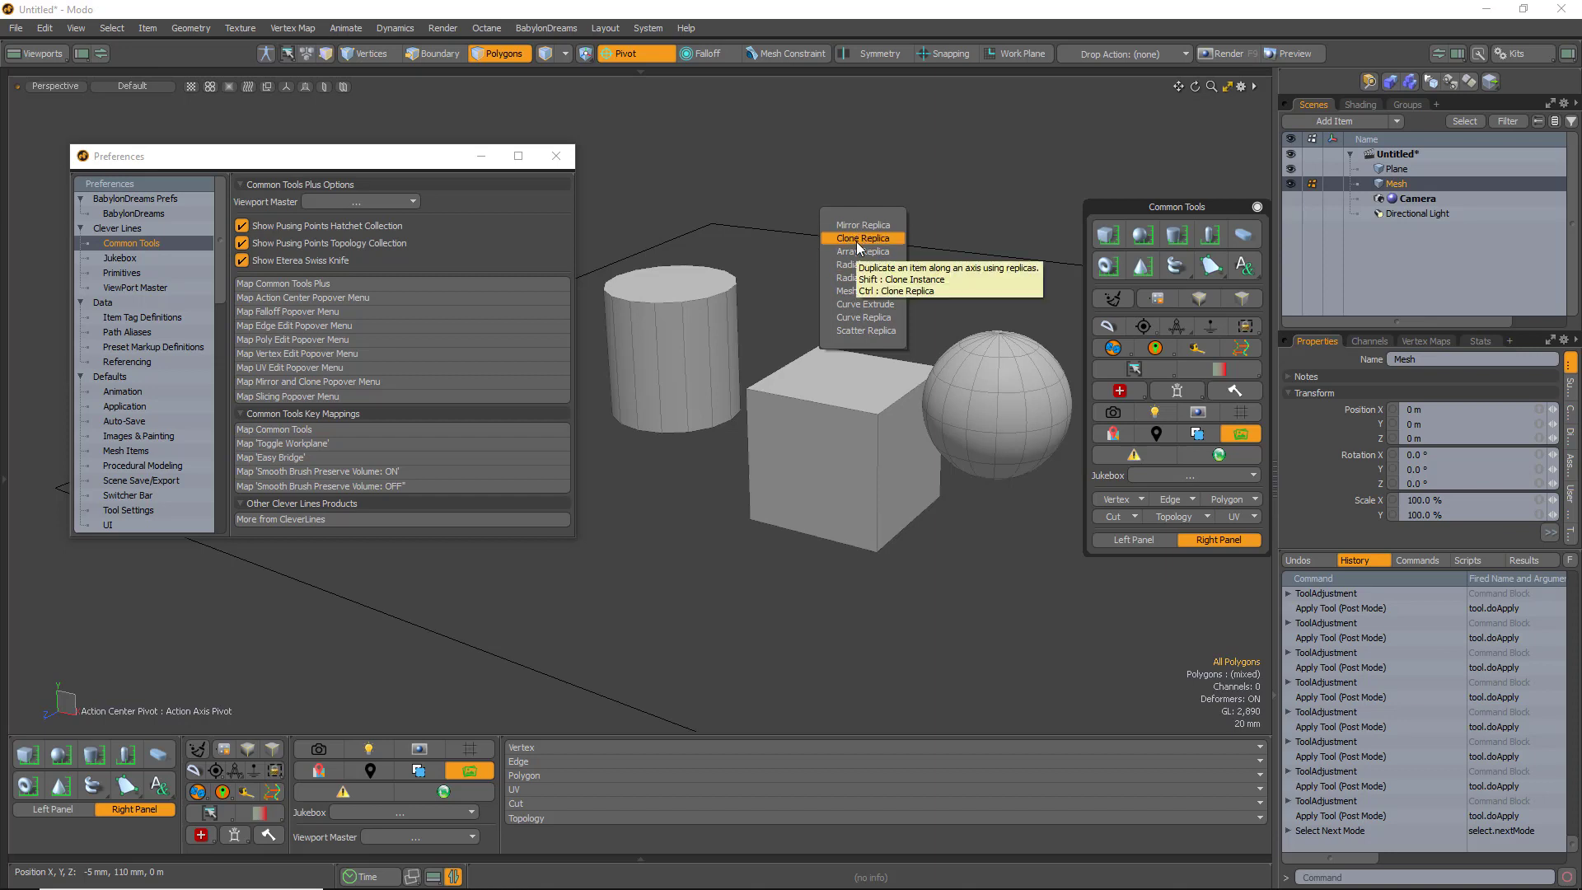
pyautogui.press('ctrl')
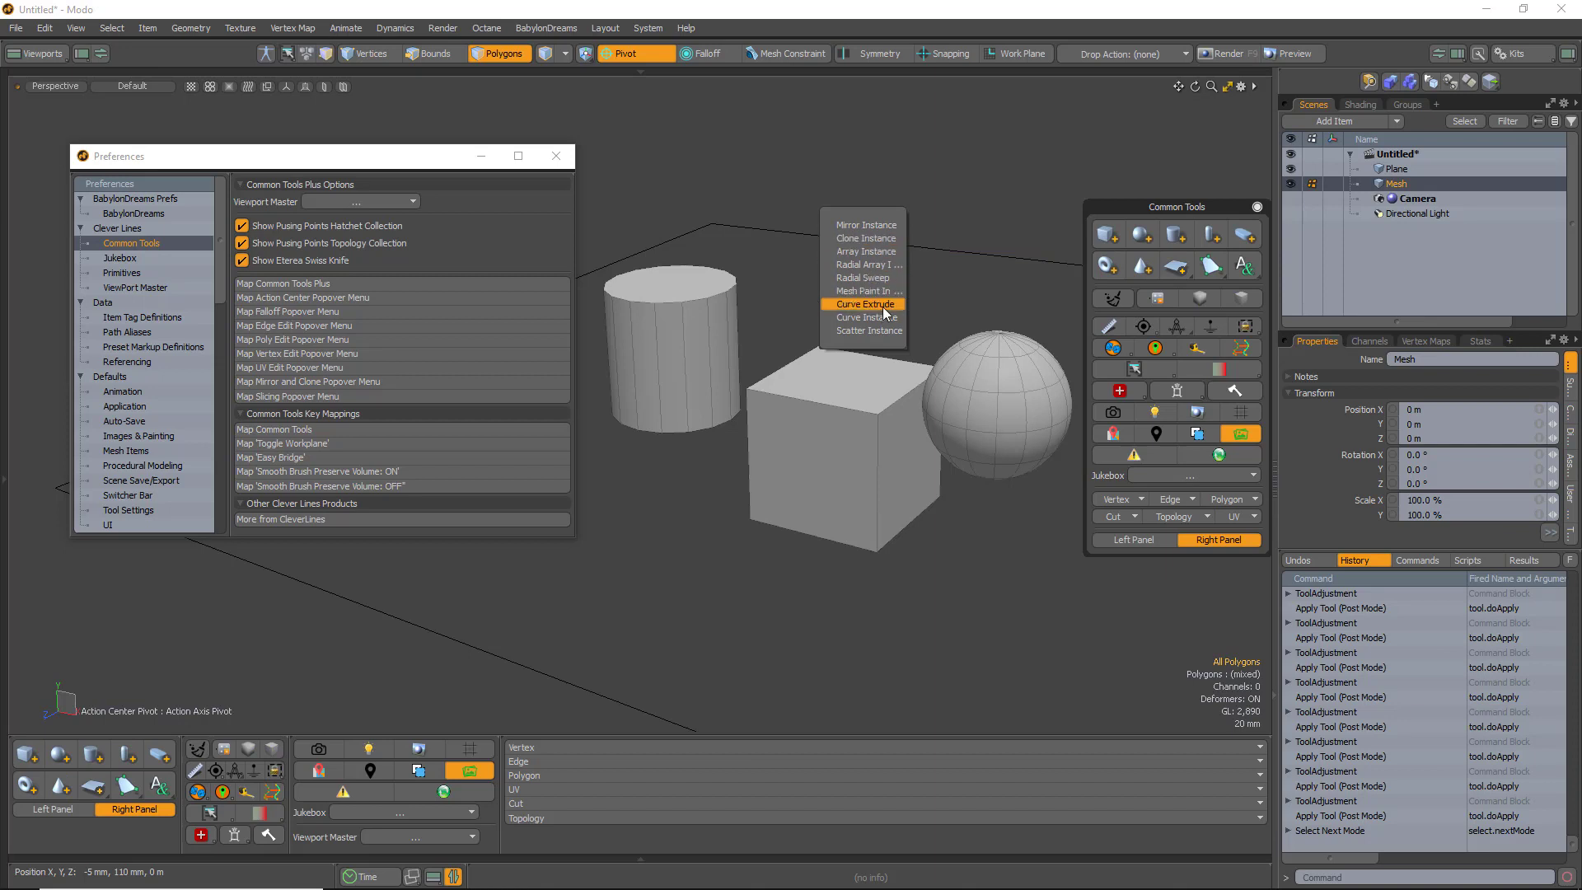
pyautogui.press('shift')
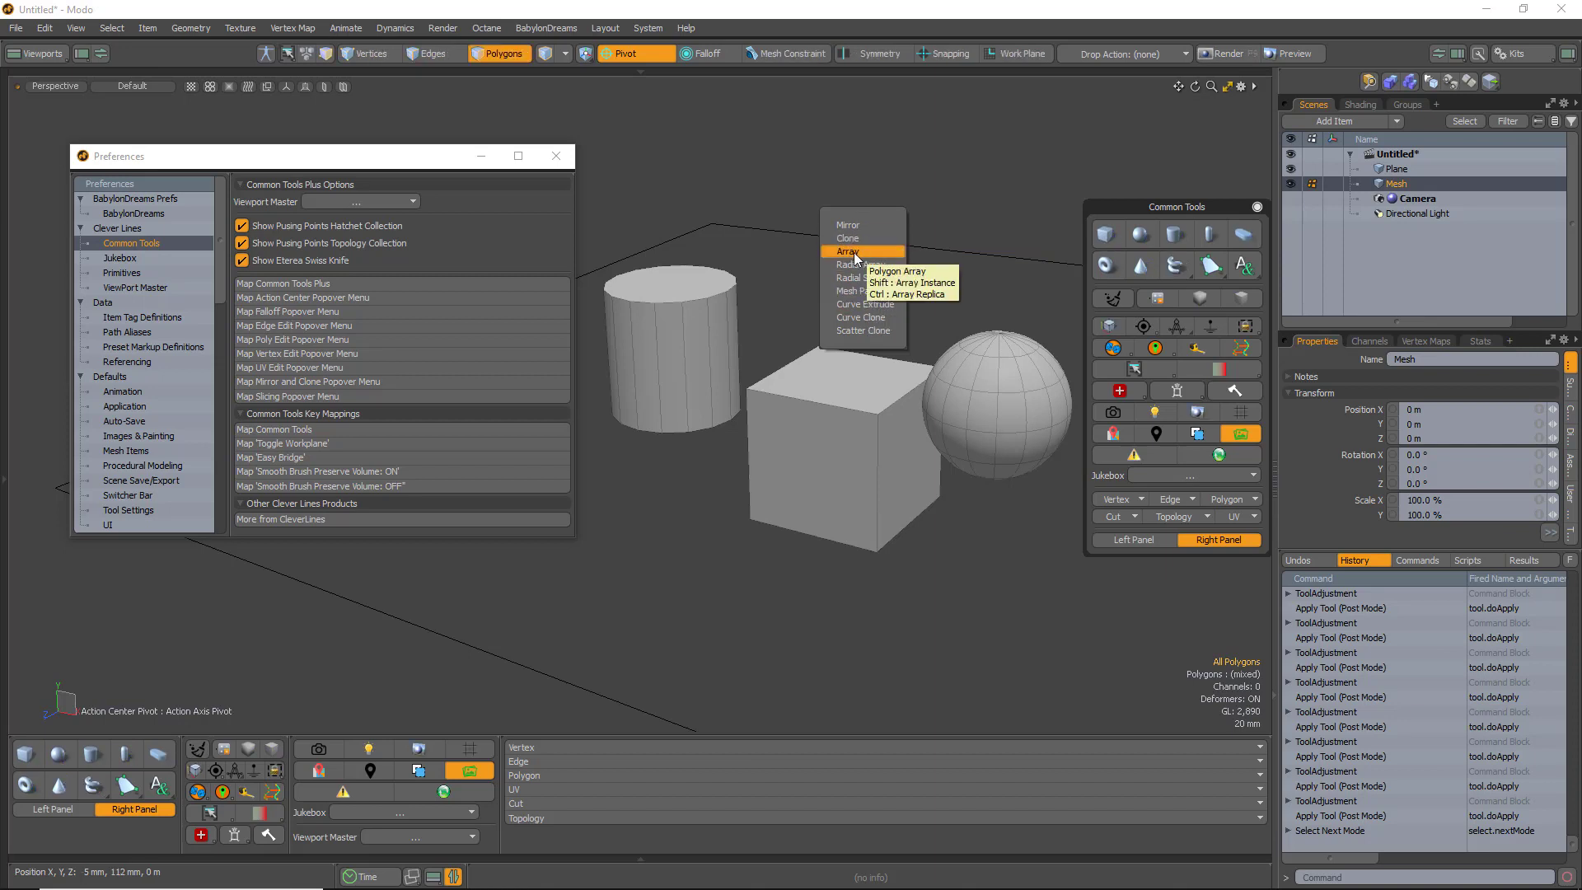
# Select the cube's top face, preview the slicing pie menu, then clear the selection
pyautogui.click(935, 187)
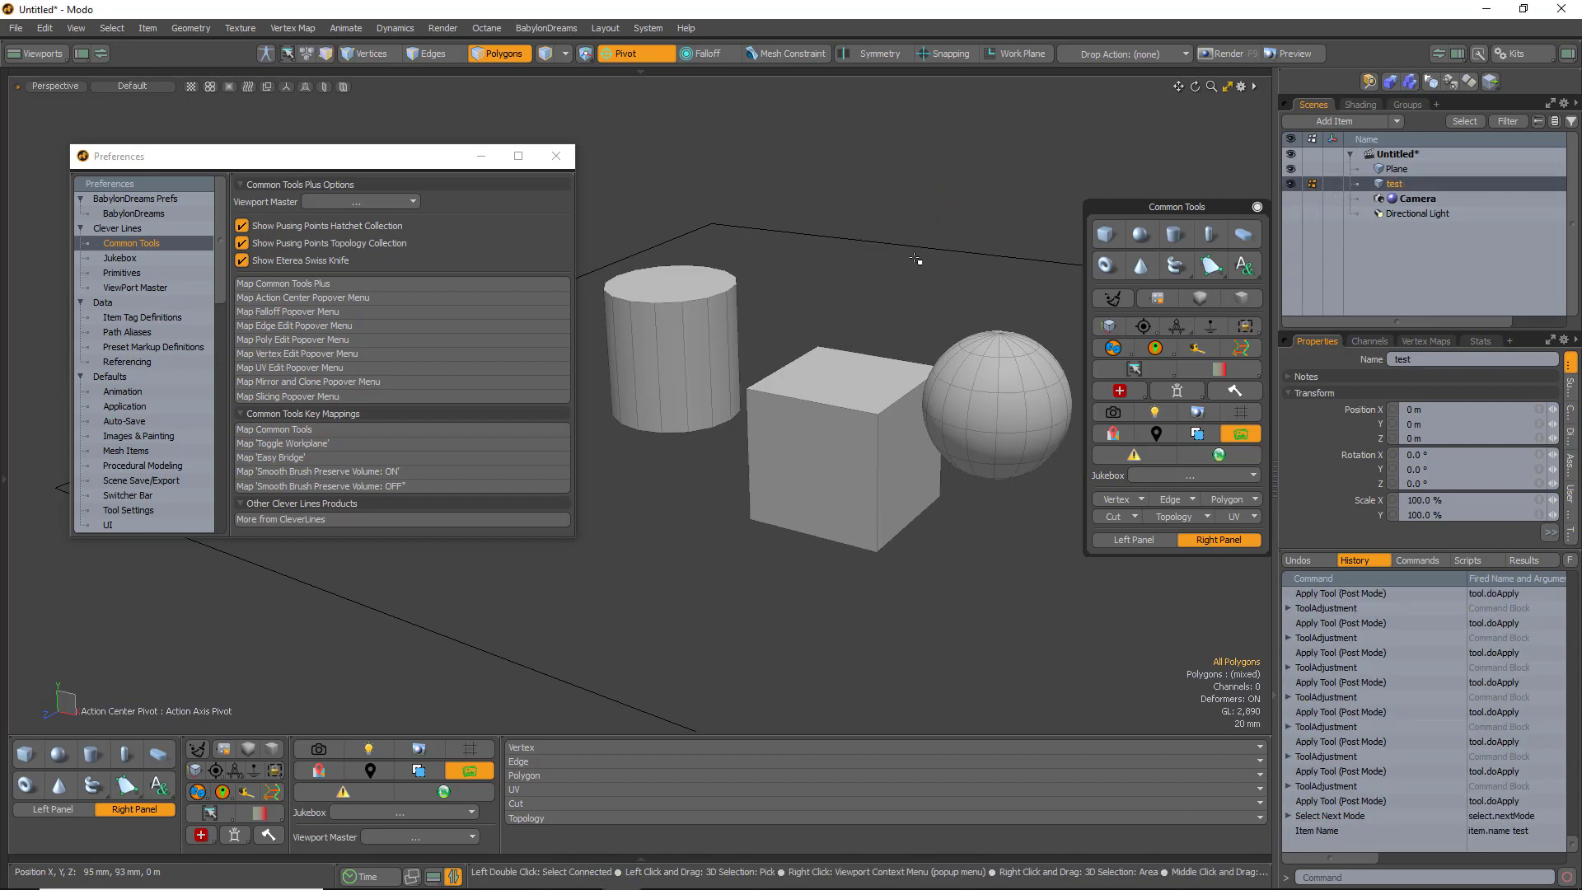
pyautogui.click(844, 392)
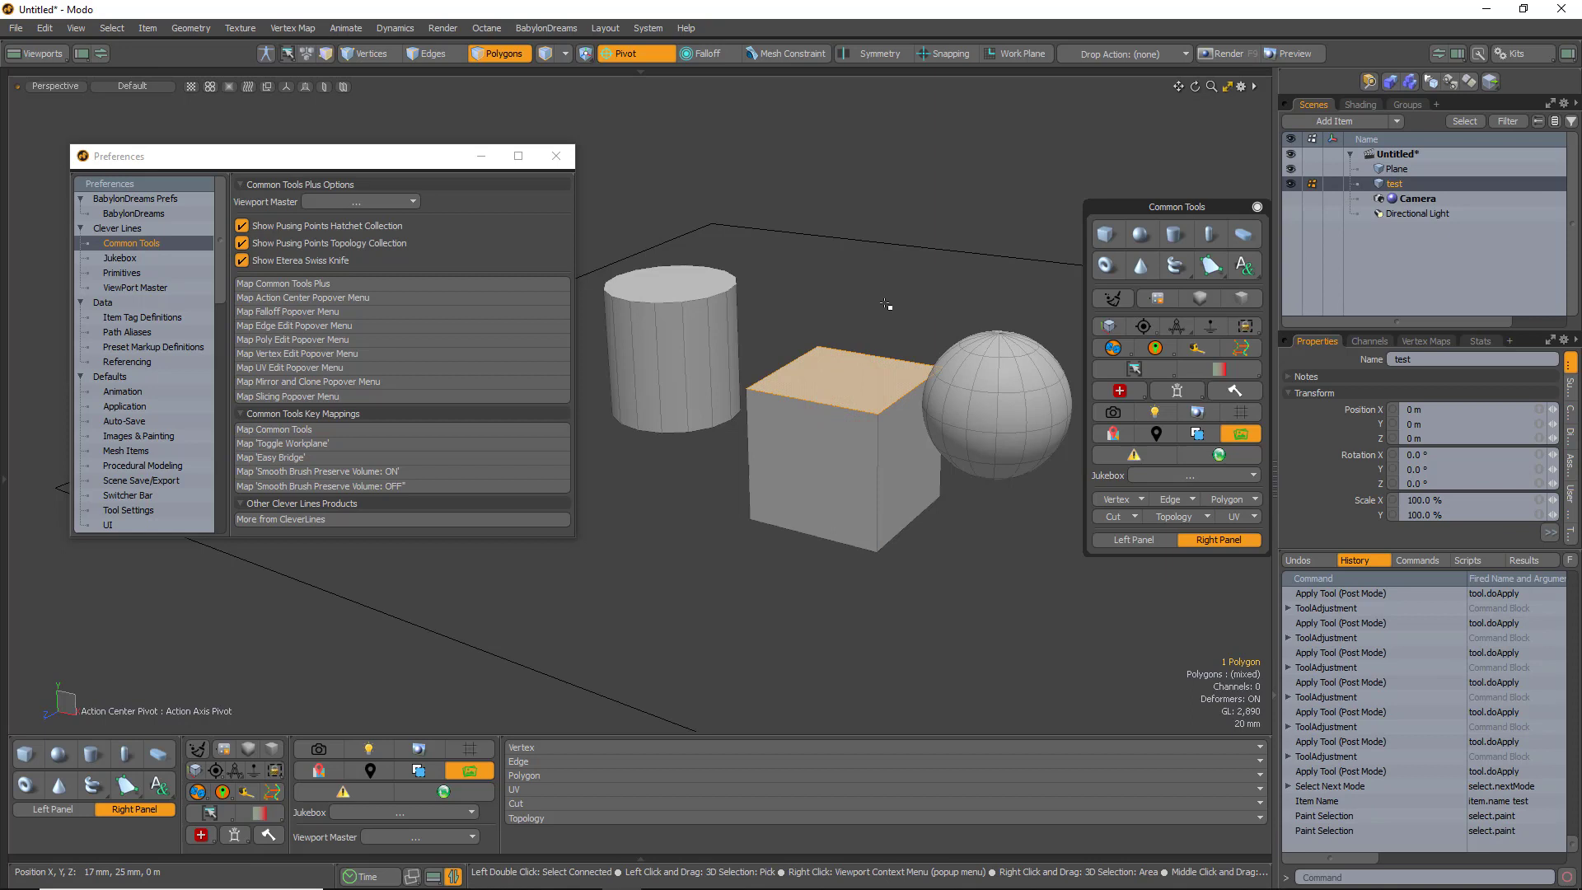
pyautogui.hotkey('ctrl', 'alt', 's')
pyautogui.click(879, 232)
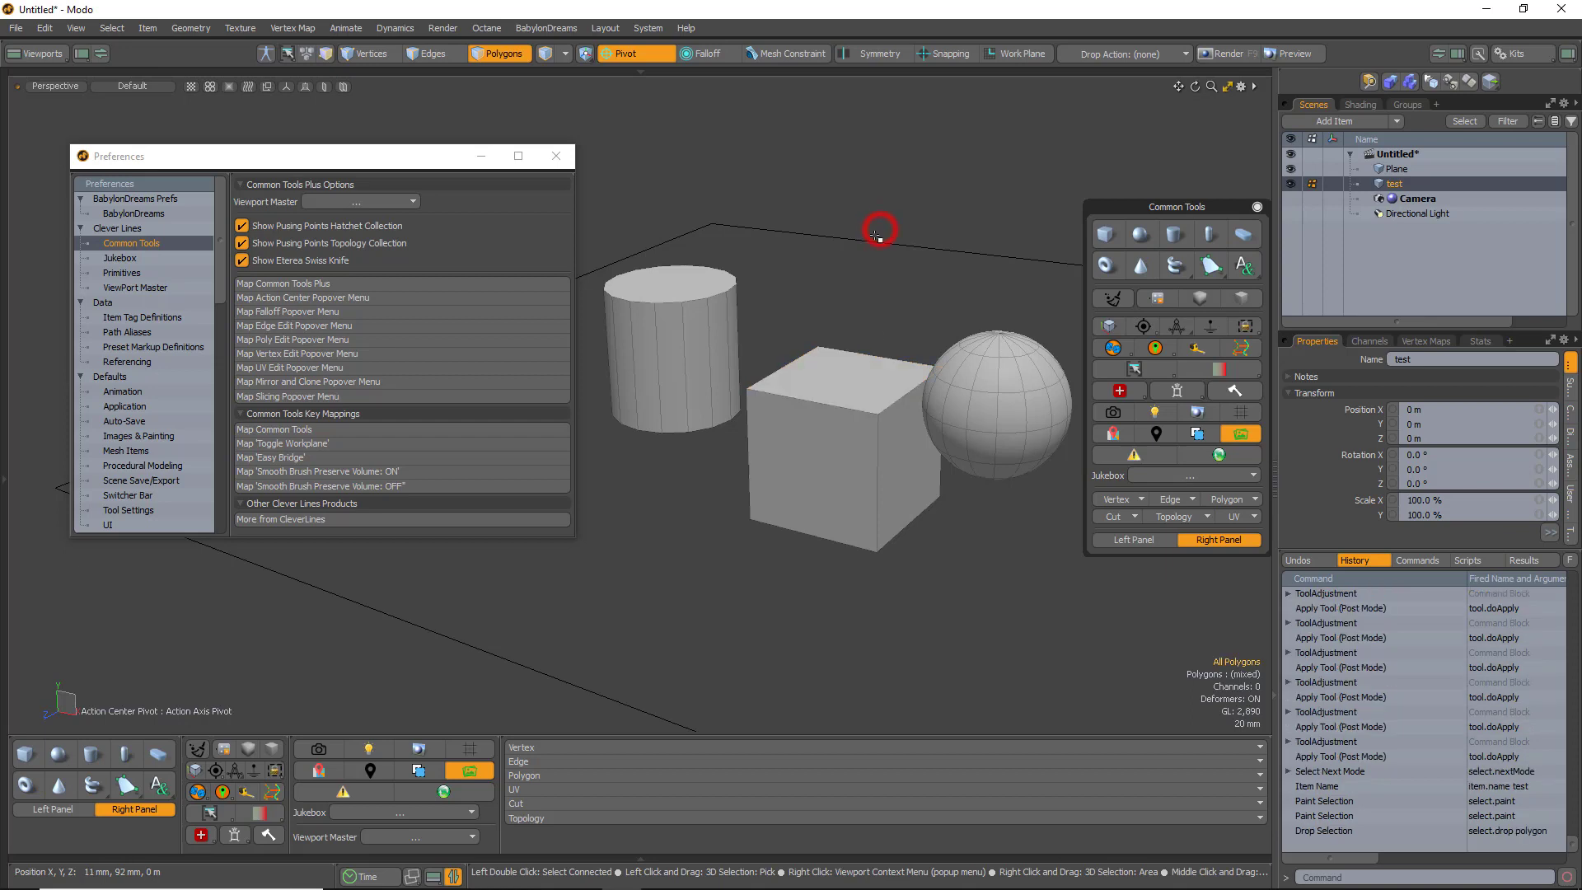
# Preview the three primitives with the quick draft render while orbiting, then turn it off
pyautogui.hotkey('ctrl', 'r')
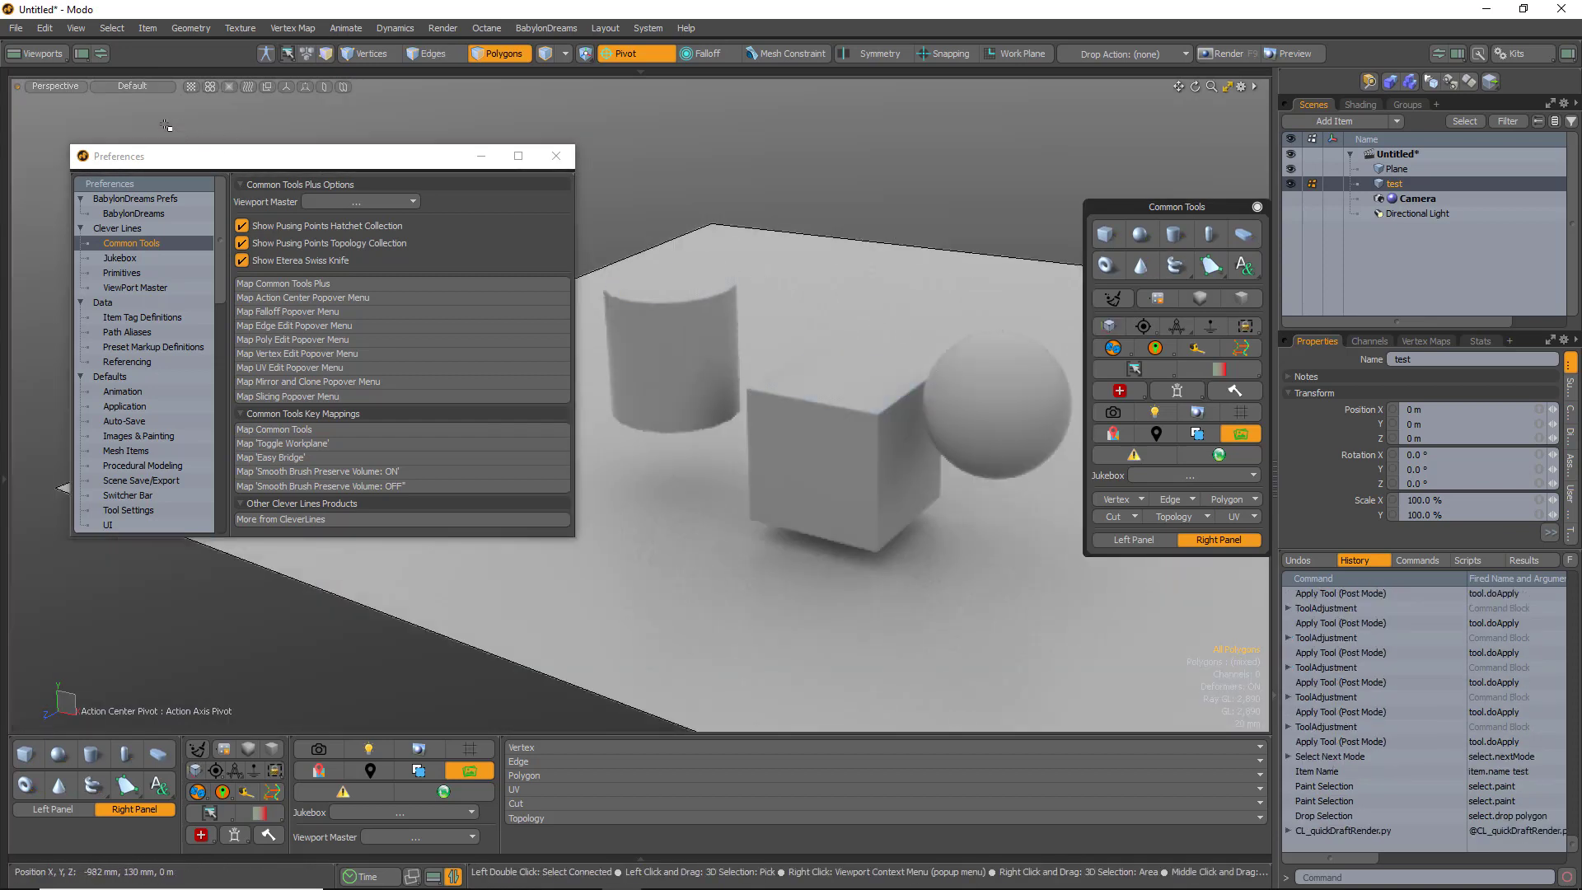
pyautogui.keyDown('alt'); pyautogui.moveTo(816, 313); pyautogui.dragTo(766, 310); pyautogui.keyUp('alt')
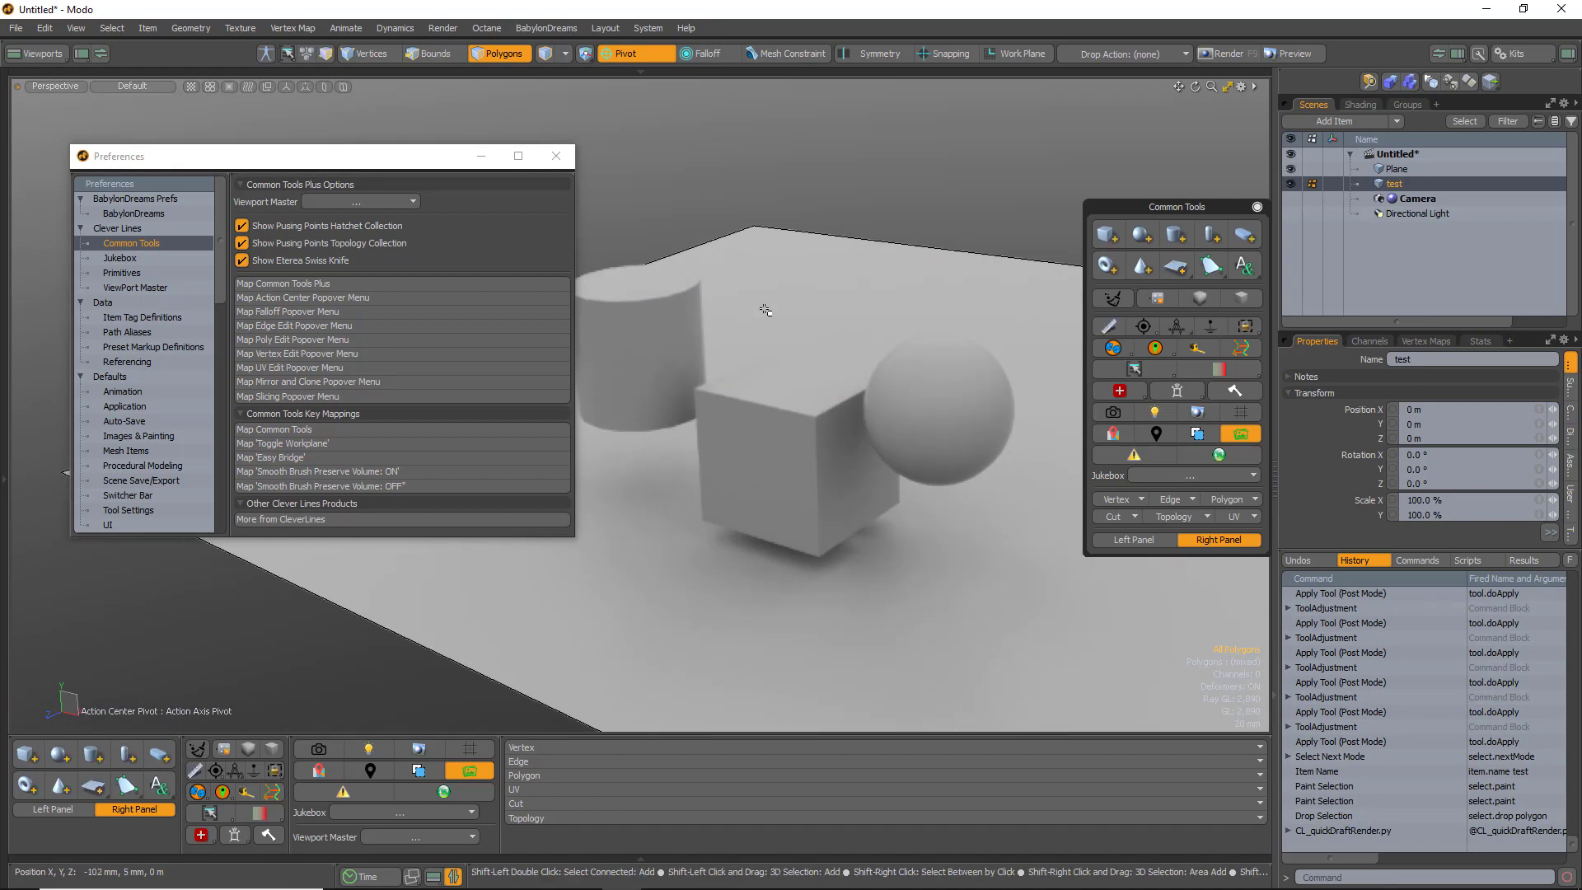
pyautogui.hotkey('ctrl', 'r')
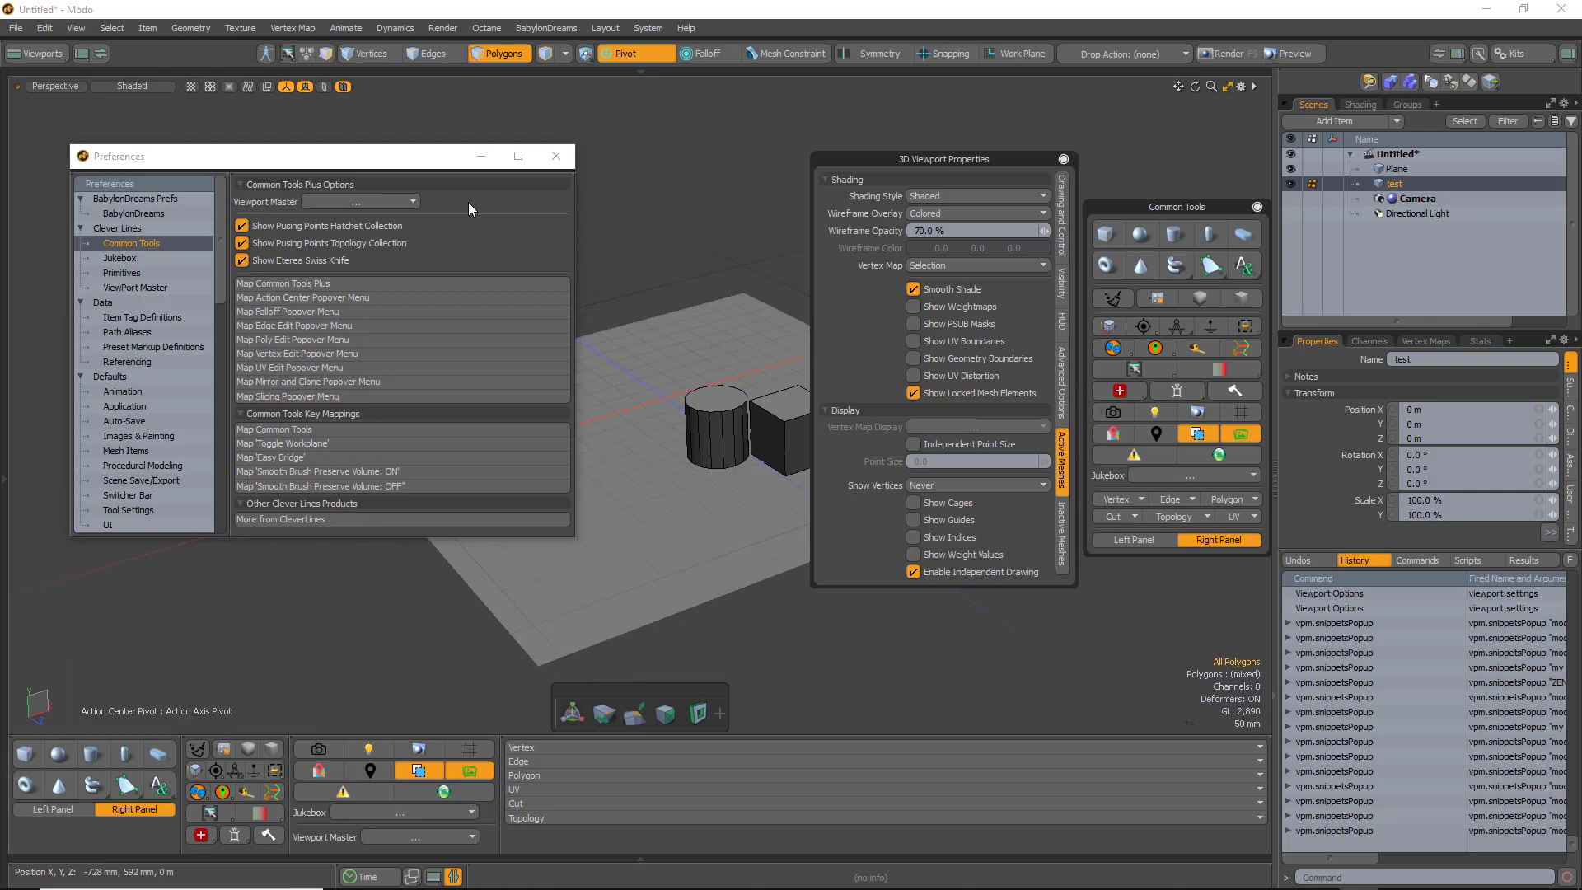
# Try the modo layout default, modo model default and my fave viewport presets, finishing on ZEN Config
pyautogui.click(376, 204)
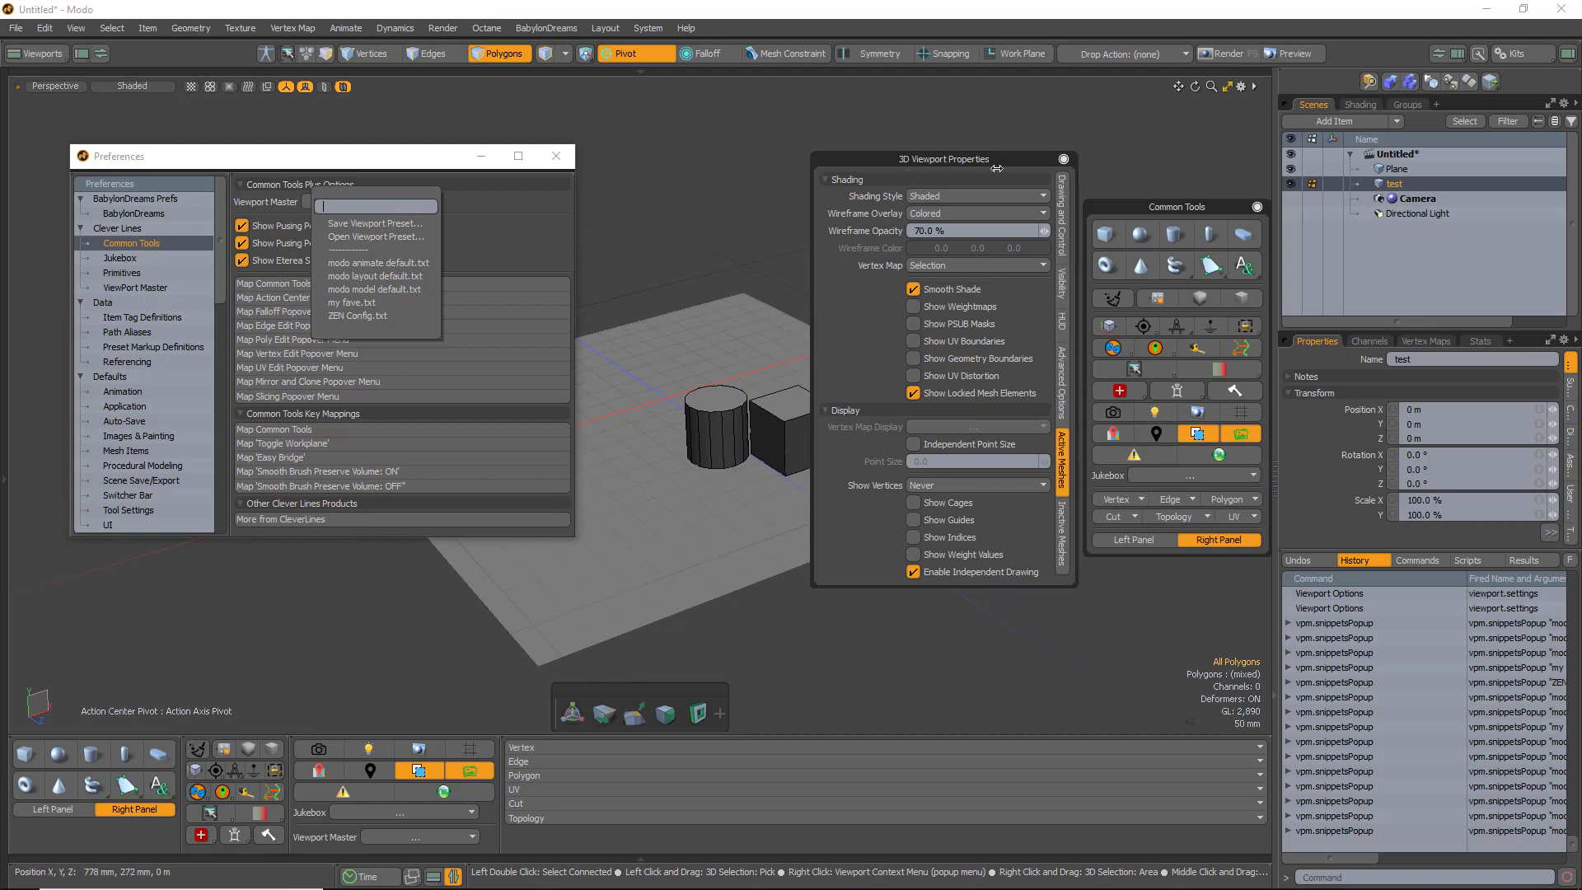
pyautogui.click(346, 277)
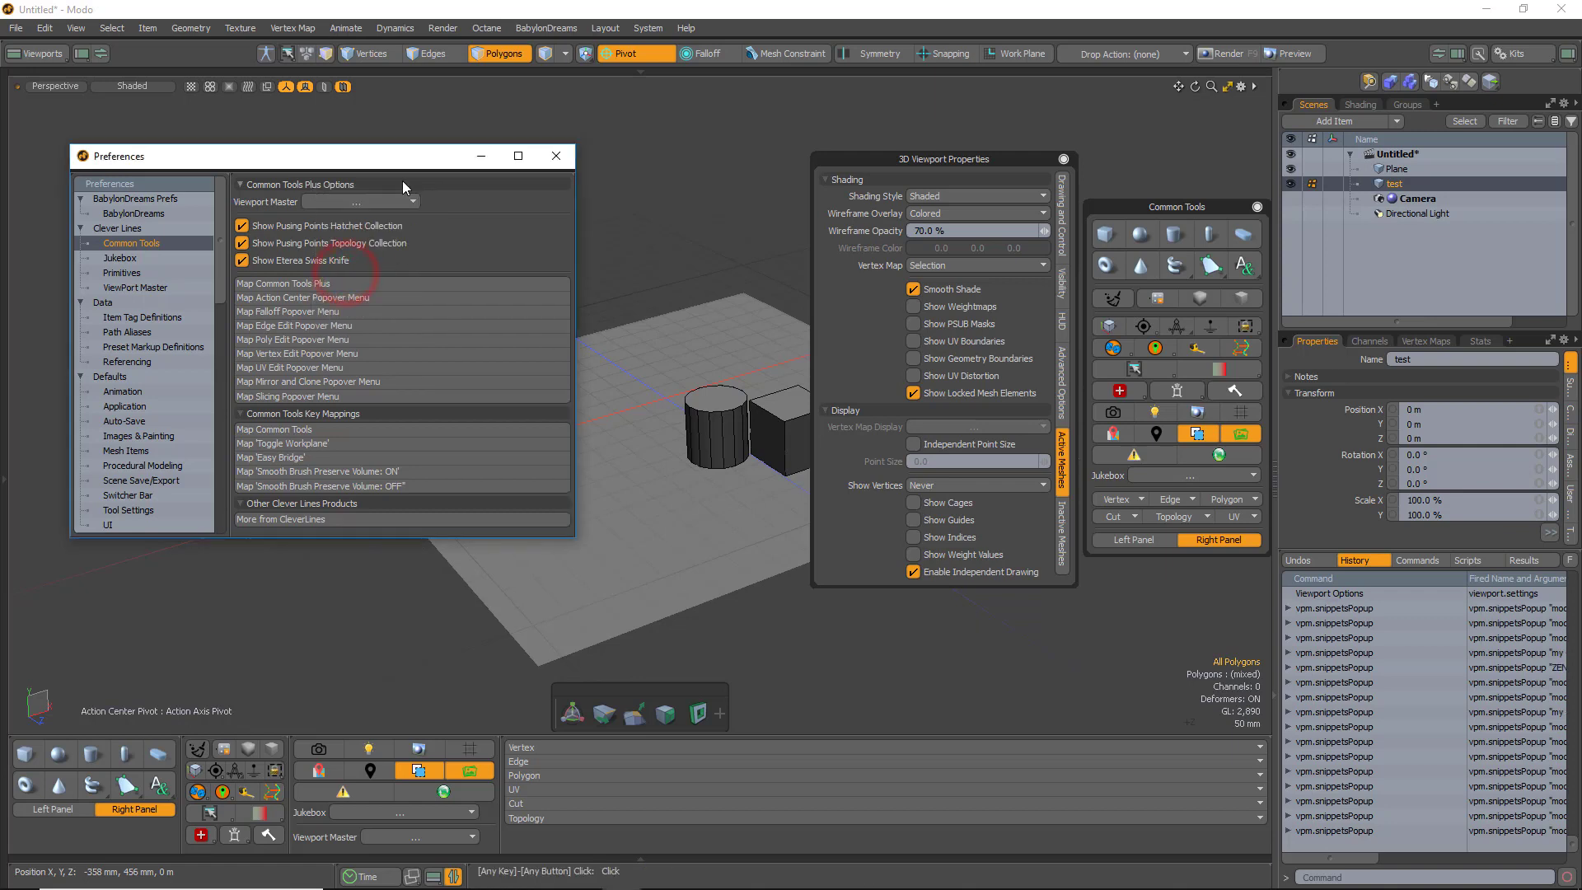
pyautogui.click(360, 199)
pyautogui.click(328, 288)
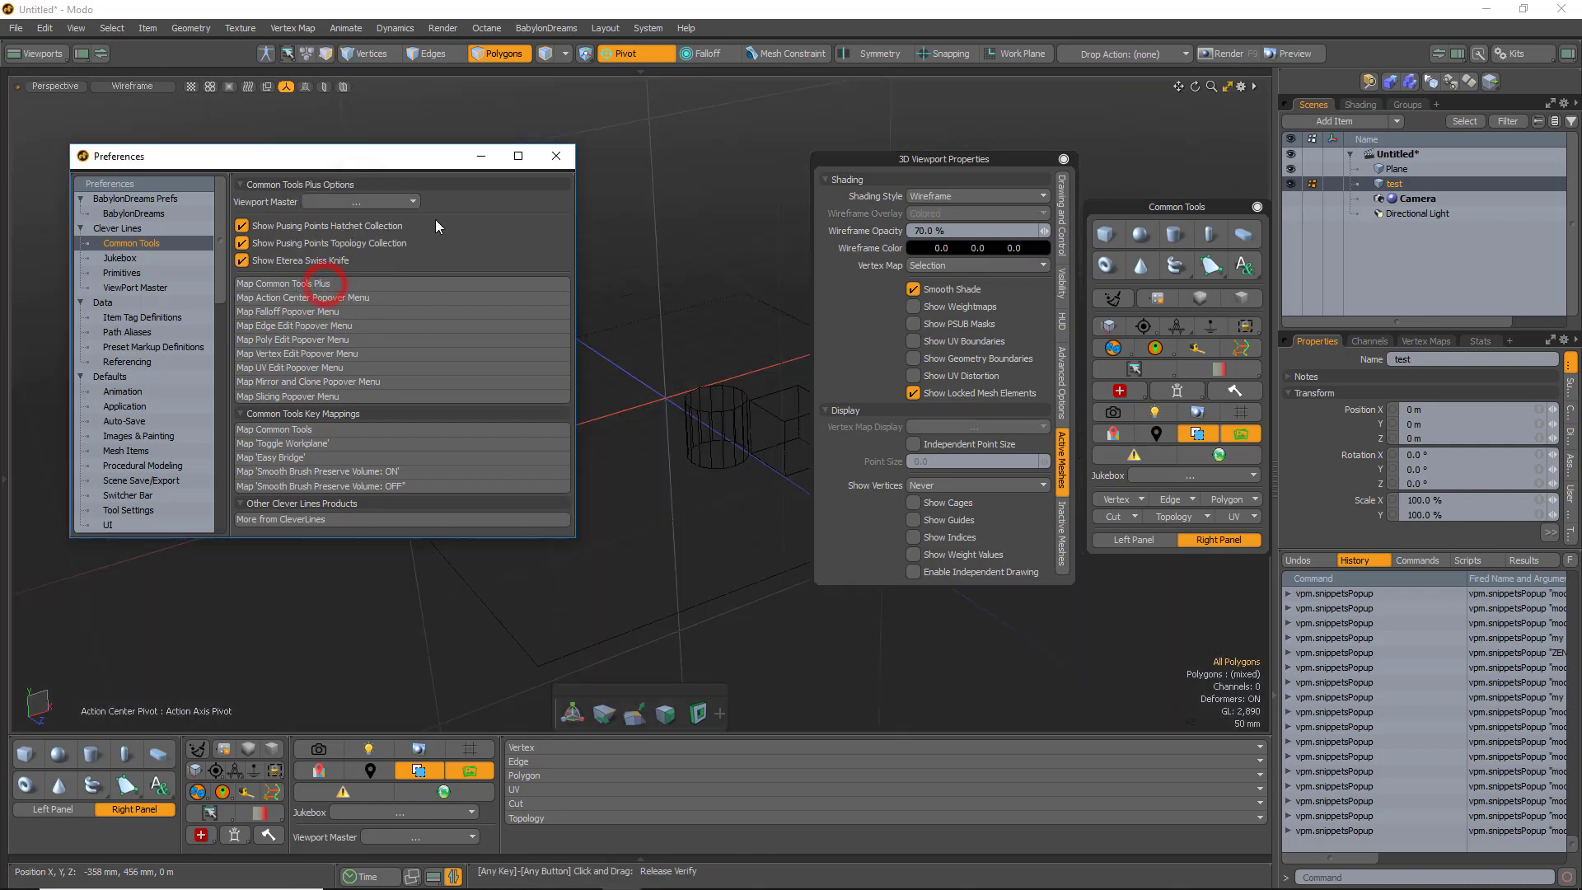
pyautogui.click(353, 204)
pyautogui.click(343, 303)
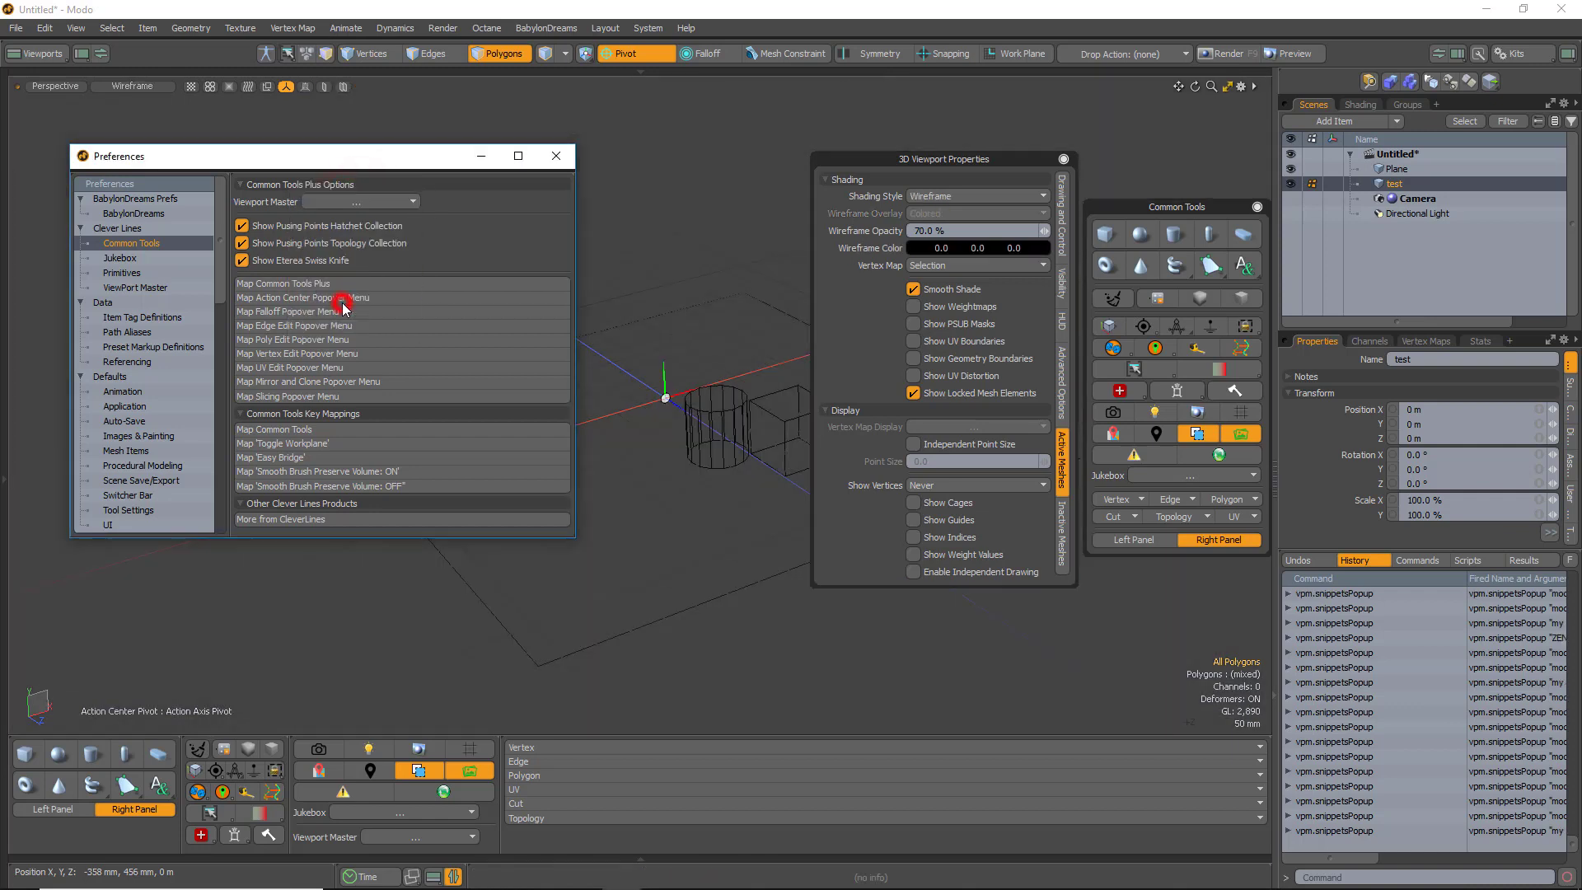
pyautogui.click(339, 199)
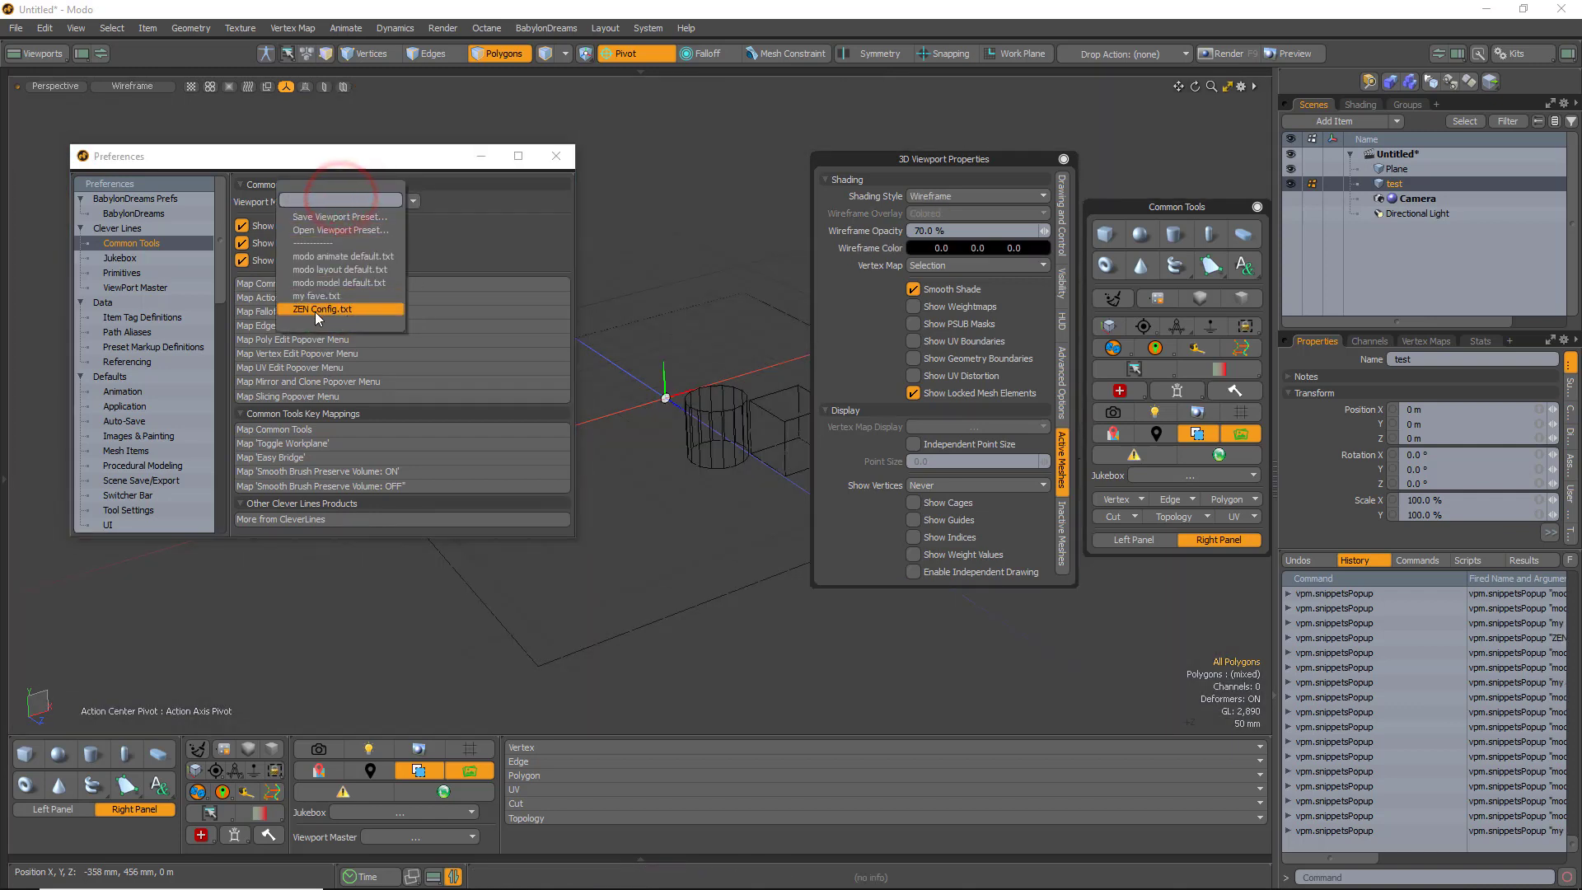
pyautogui.click(315, 311)
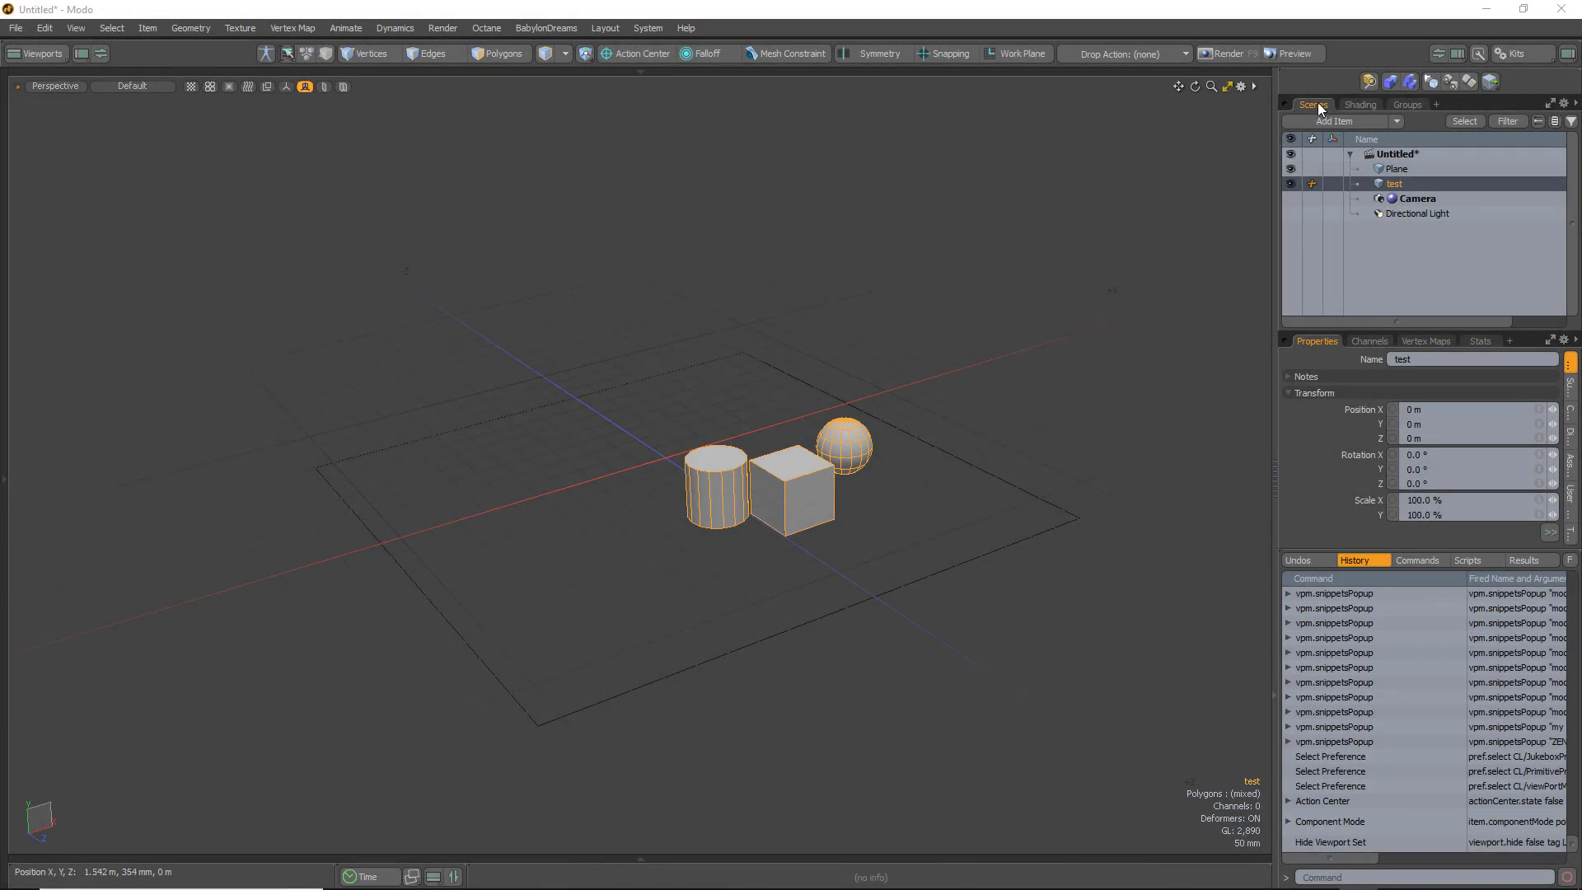
# Show the Common Tools creation toolbox inside the viewport
pyautogui.click(1439, 53)
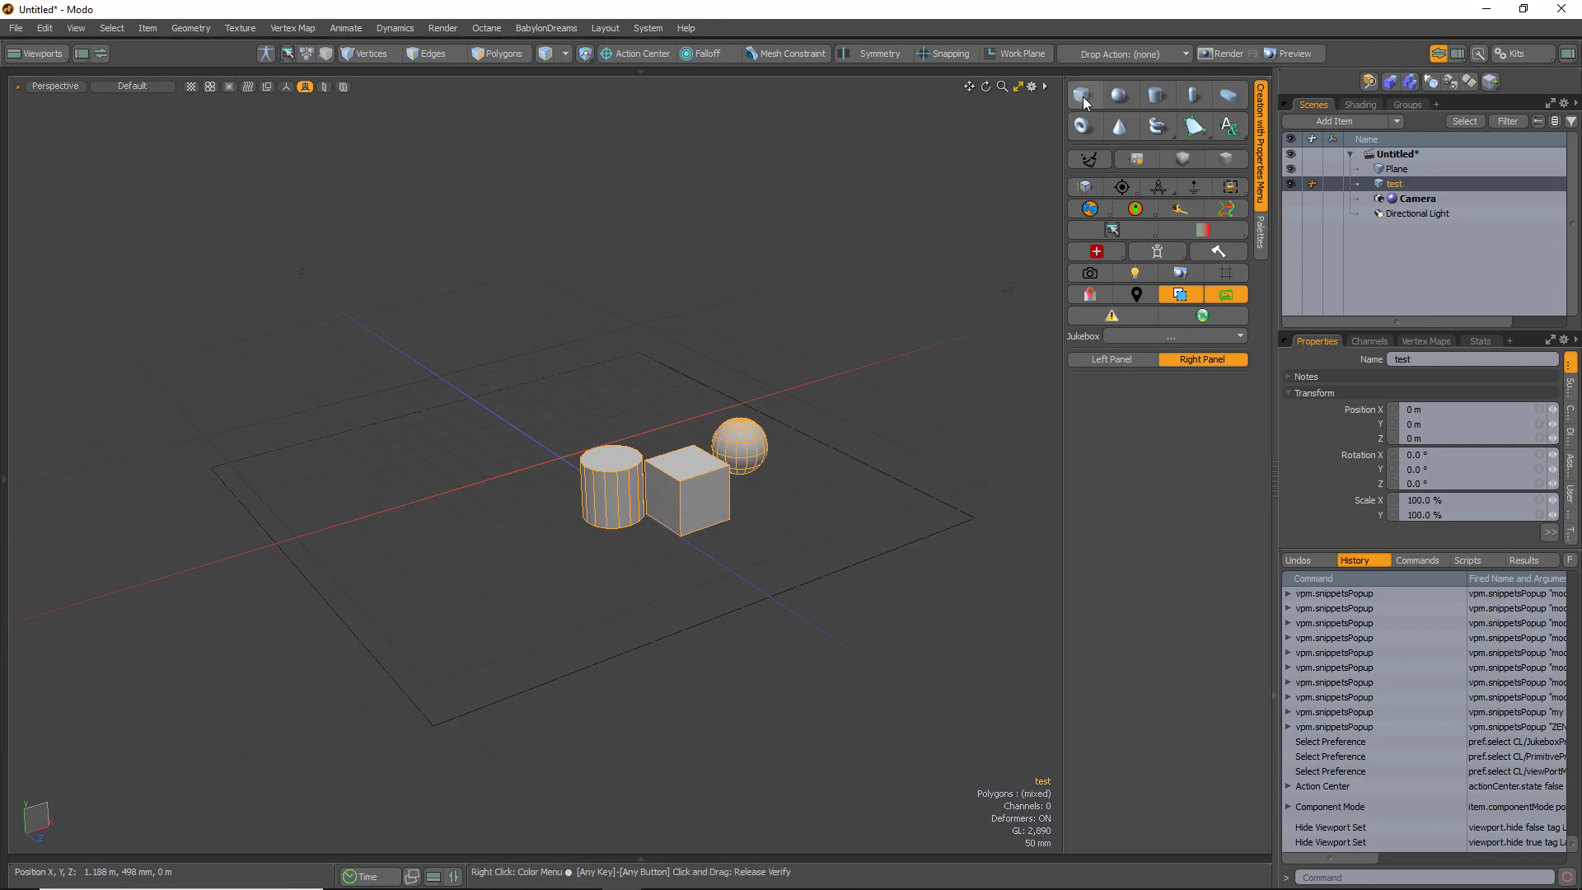
# Add a new mesh layer, draw a flat 514 by 334 mm rectangle, and hide the side panels
pyautogui.press('n')
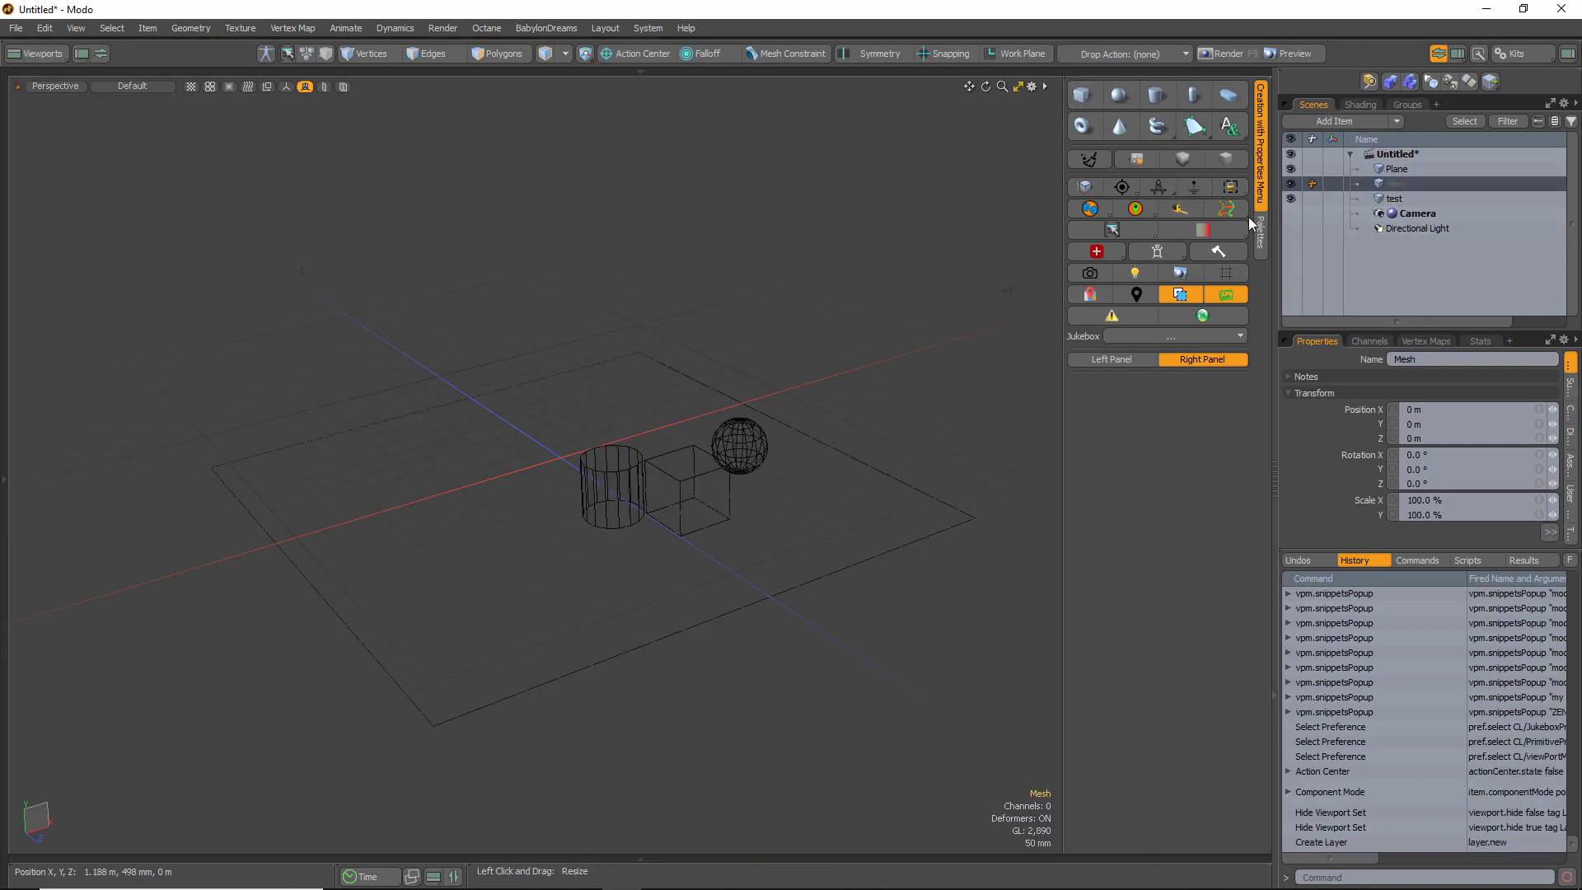
pyautogui.click(1082, 95)
pyautogui.moveTo(554, 171)
pyautogui.mouseDown()
pyautogui.moveTo(586, 318)
pyautogui.moveTo(806, 290)
pyautogui.moveTo(798, 302)
pyautogui.mouseUp()
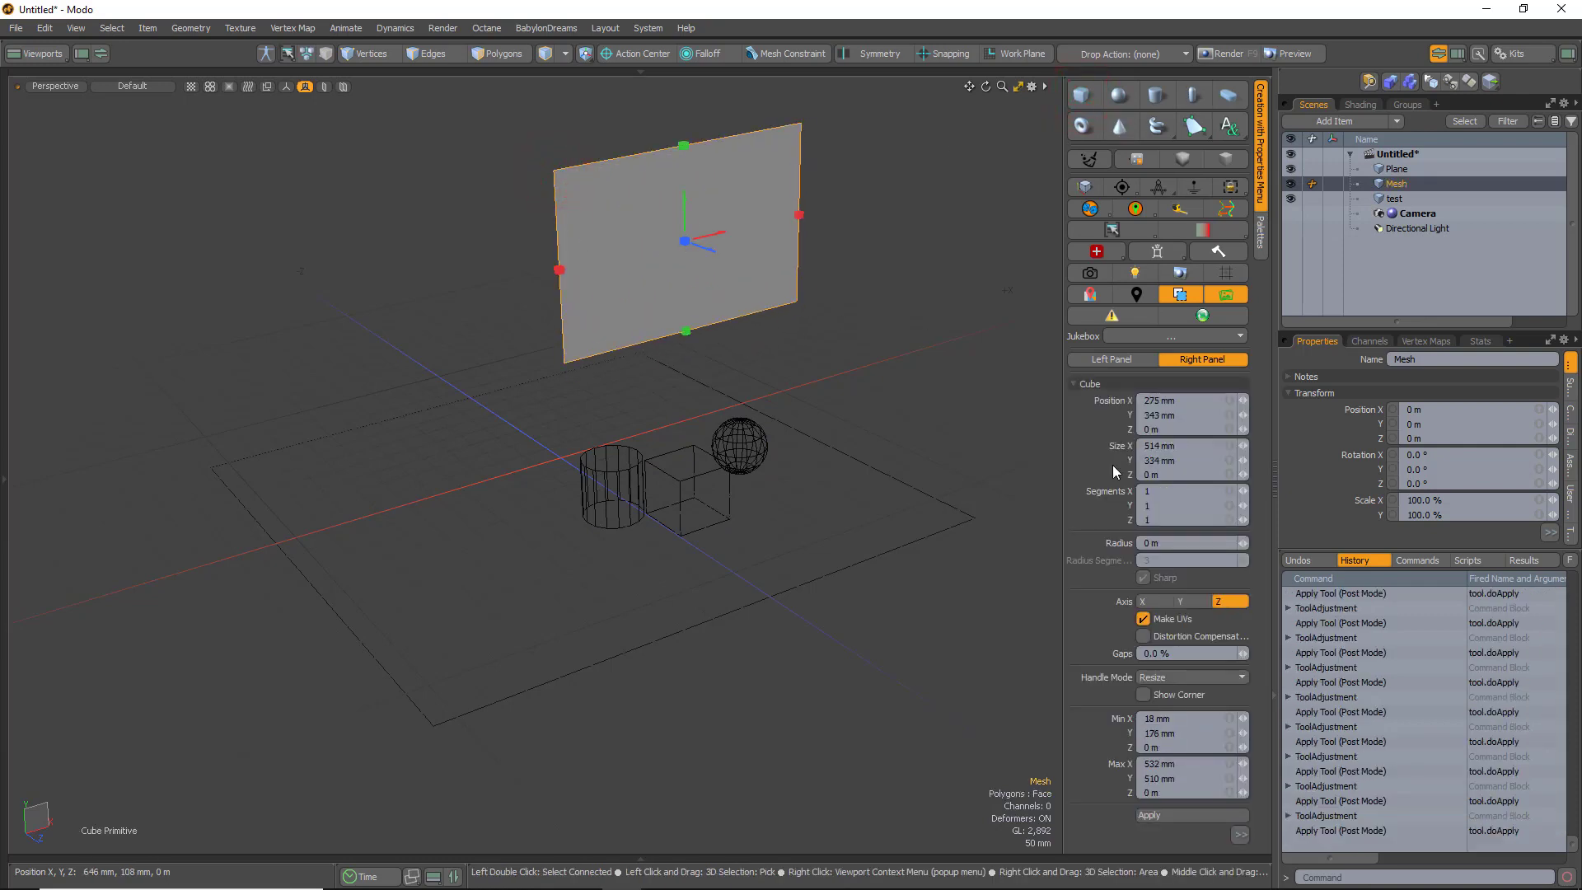
pyautogui.click(1197, 361)
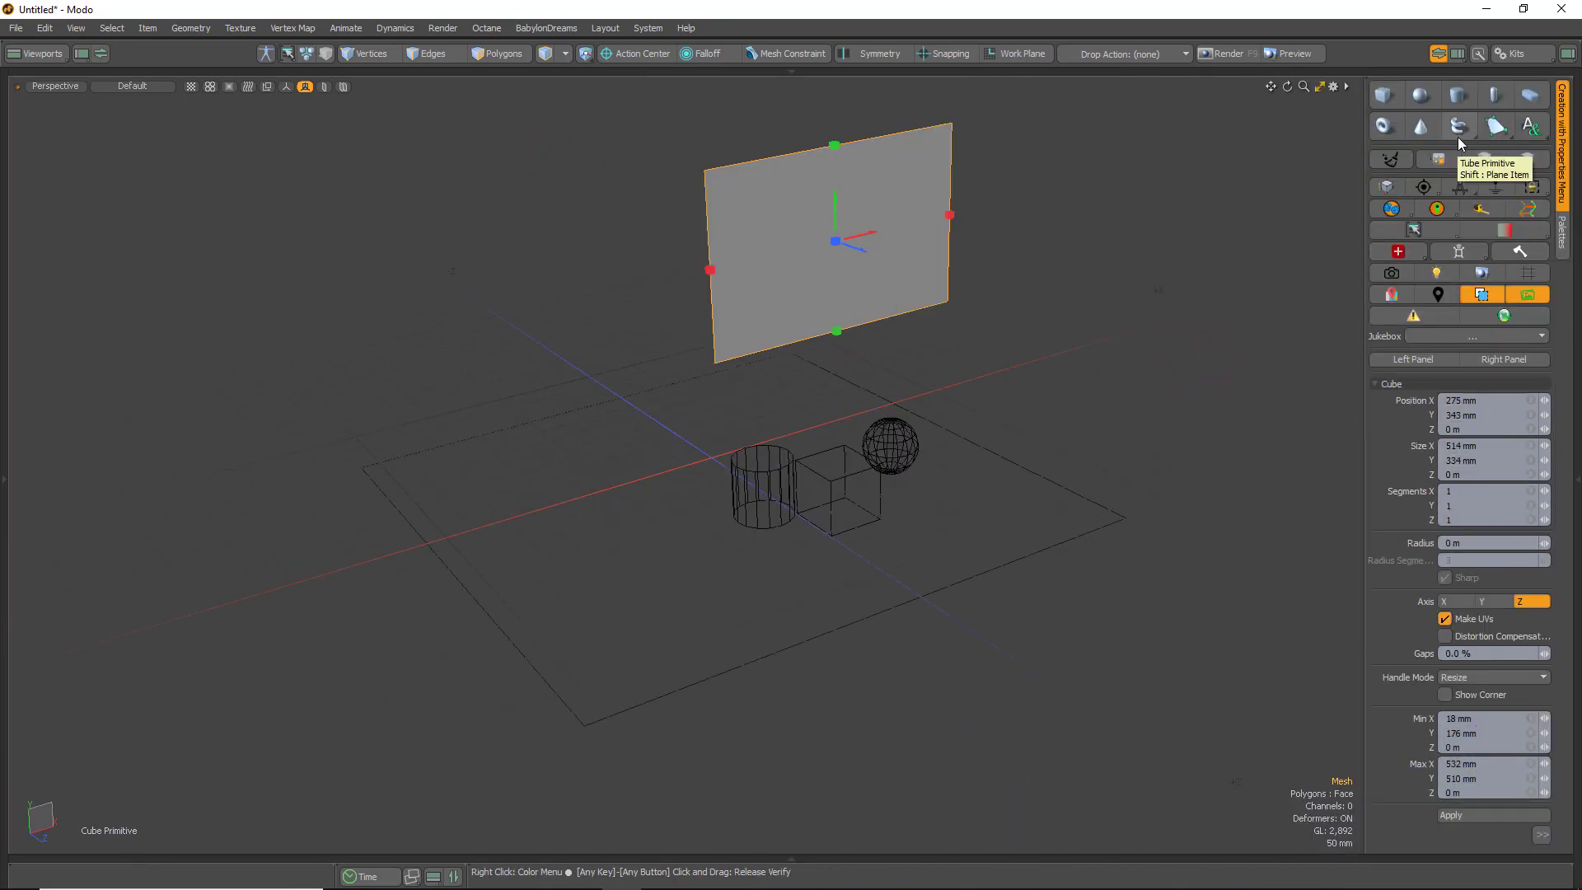
pyautogui.keyDown('alt'); pyautogui.keyDown('shift'); pyautogui.moveTo(1050, 244); pyautogui.dragTo(681, 495); pyautogui.keyUp('shift'); pyautogui.keyUp('alt')
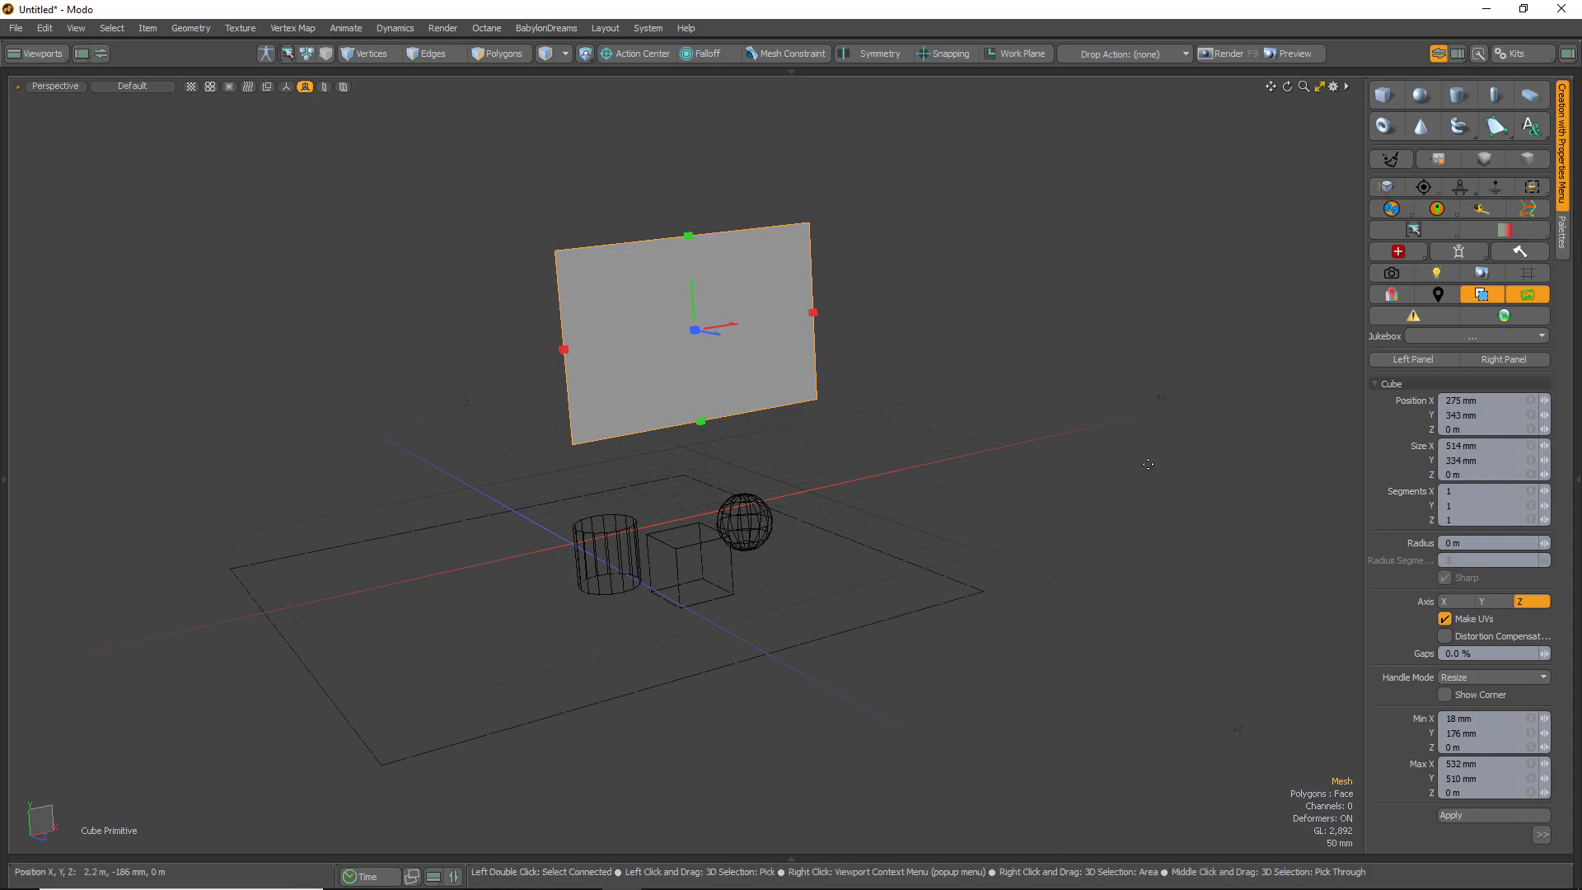
# Show the Palettes list from the right-edge tab and from Layout > Palettes
pyautogui.click(1563, 238)
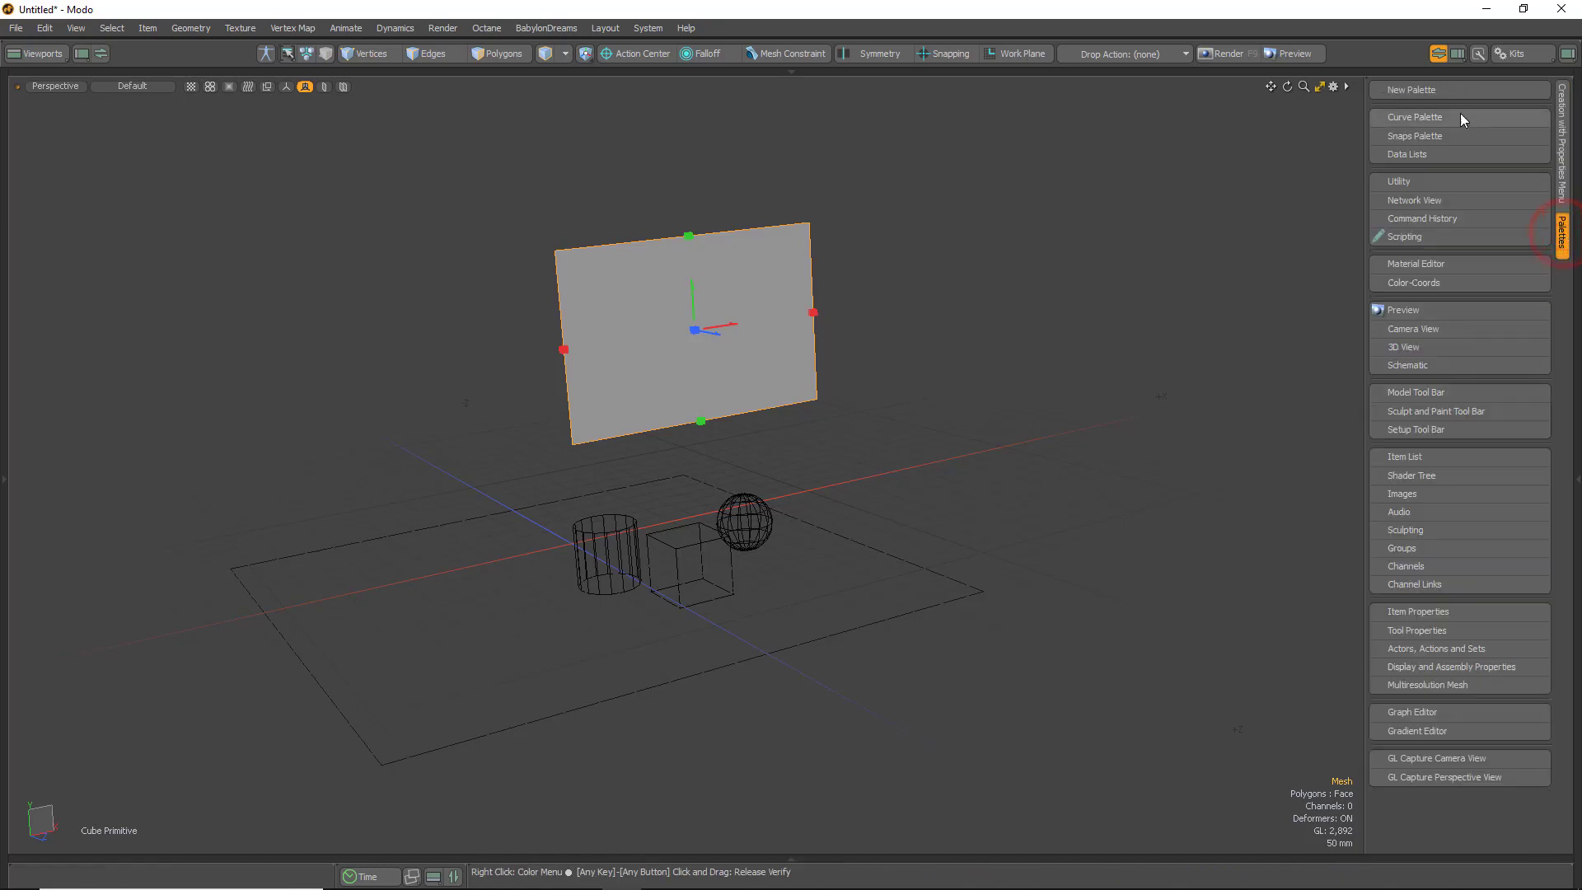
pyautogui.click(651, 29)
pyautogui.click(647, 29)
pyautogui.click(606, 28)
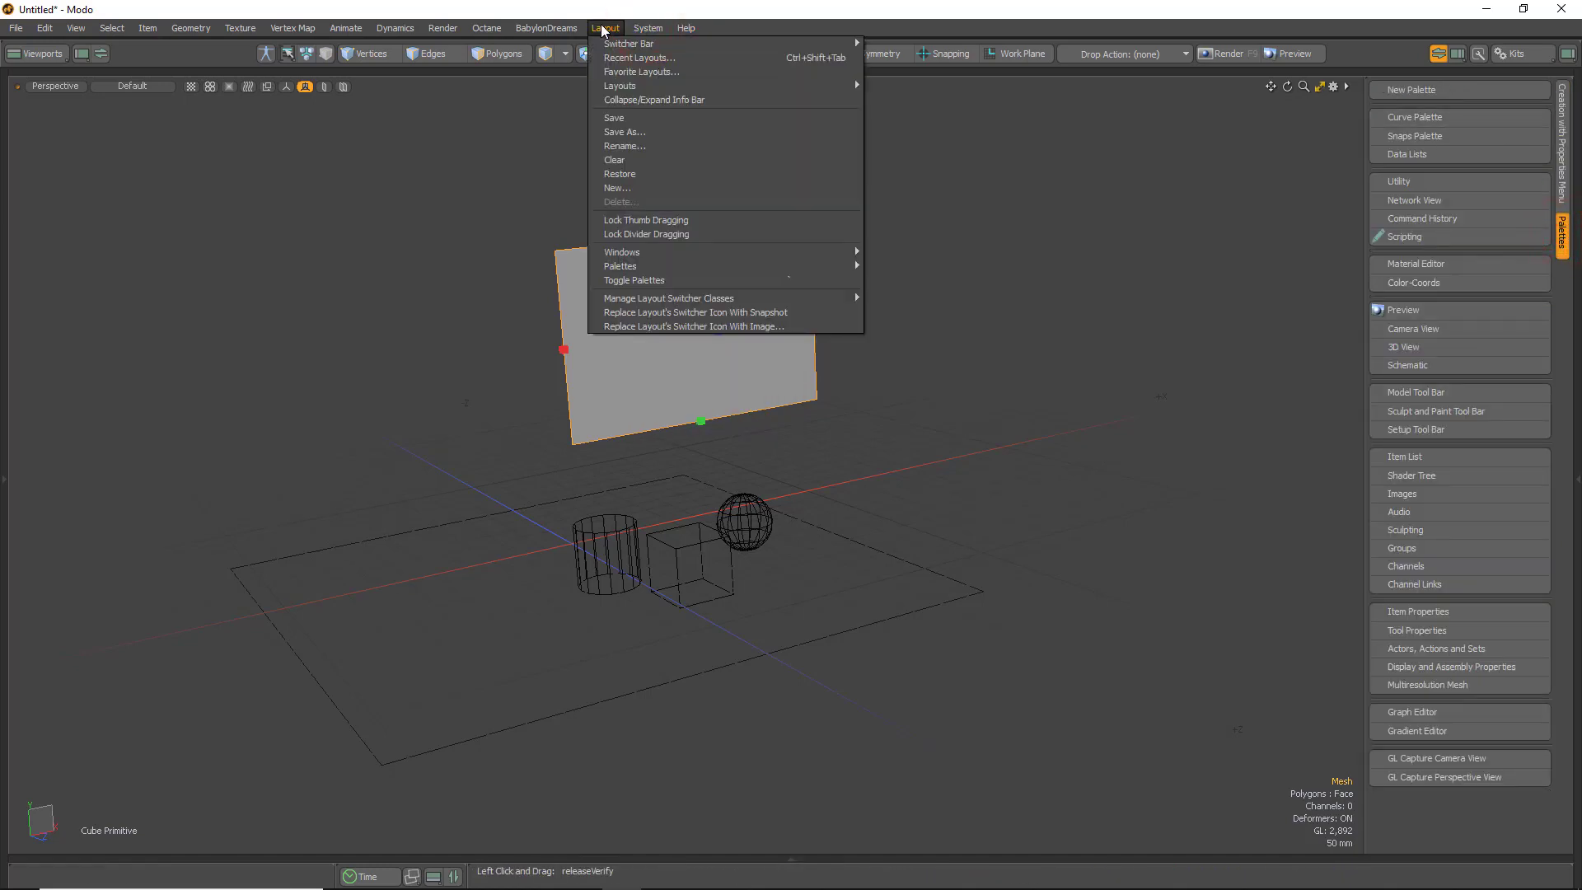
# Close the Layout menu and browse the right-panel layout list without changing it
pyautogui.moveTo(623, 270)
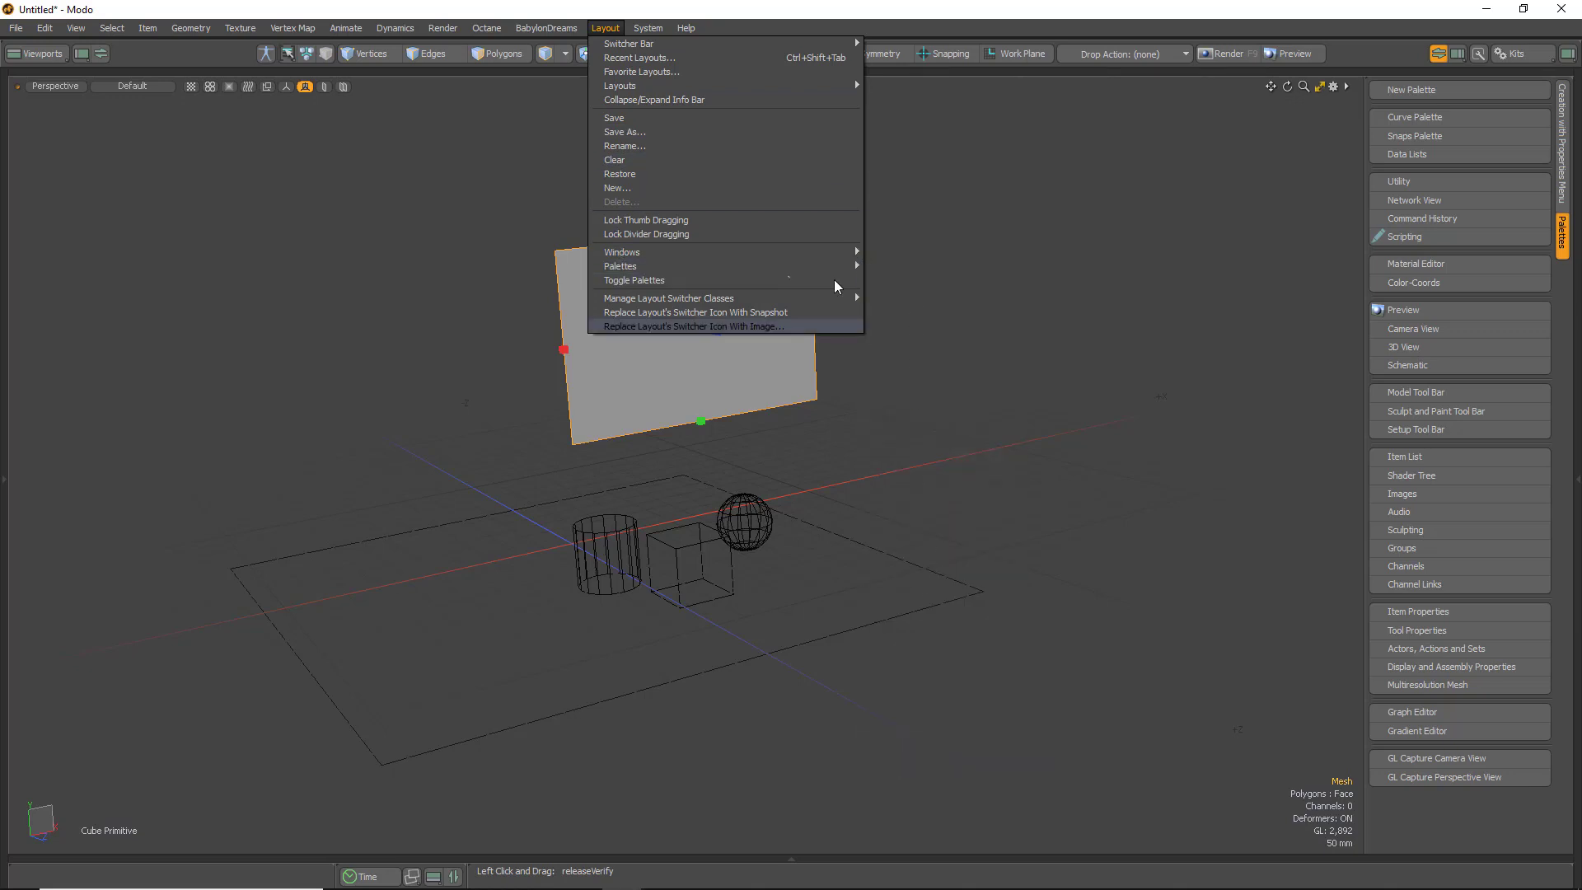
pyautogui.moveTo(832, 266)
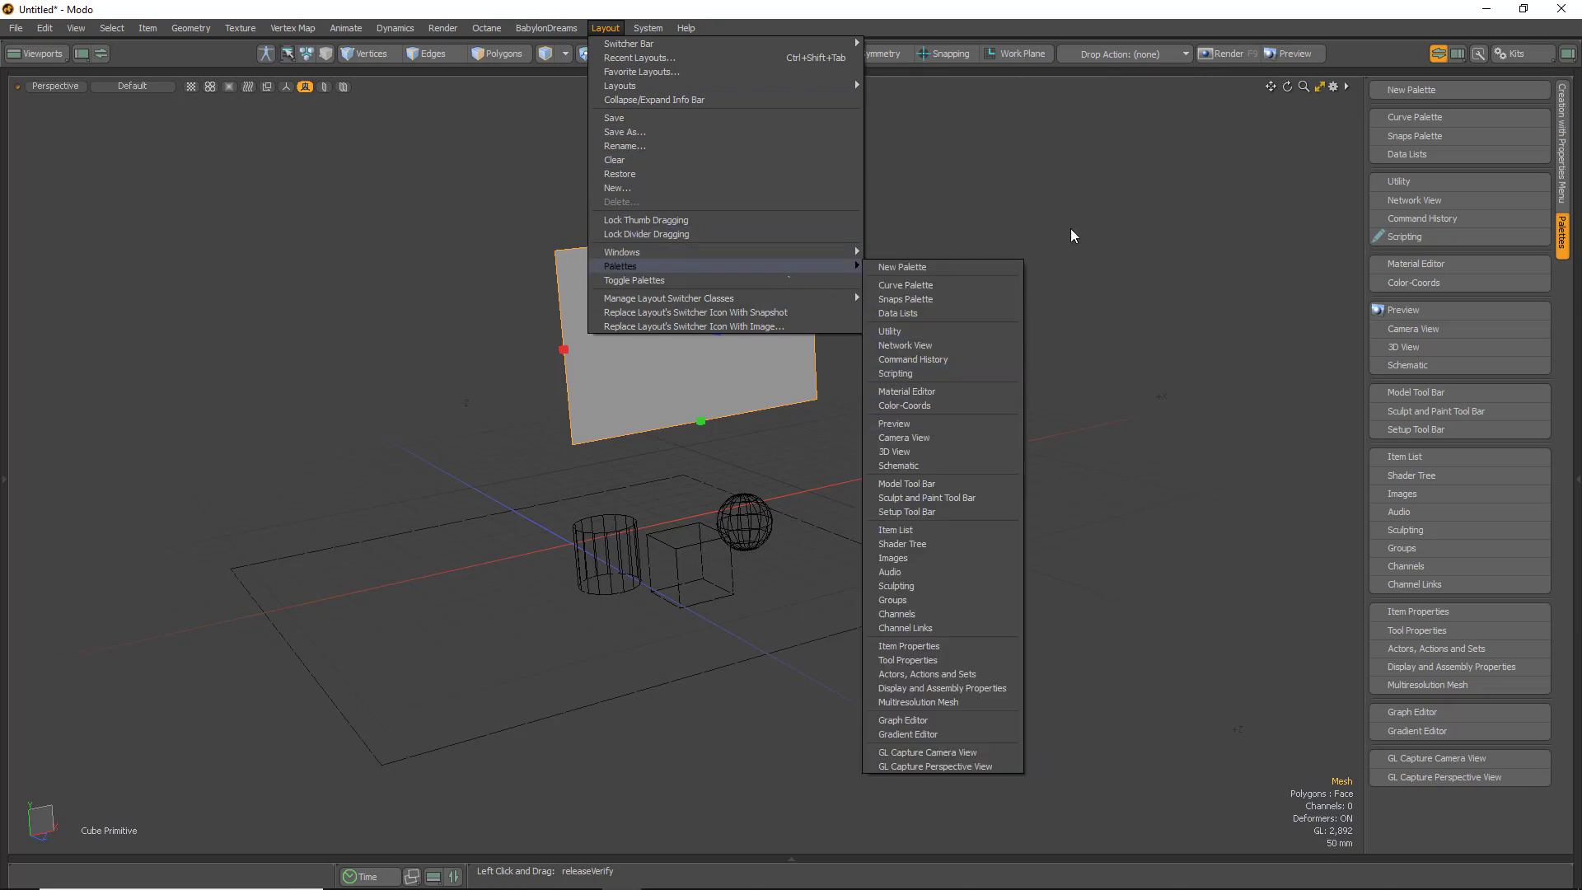
pyautogui.click(1074, 164)
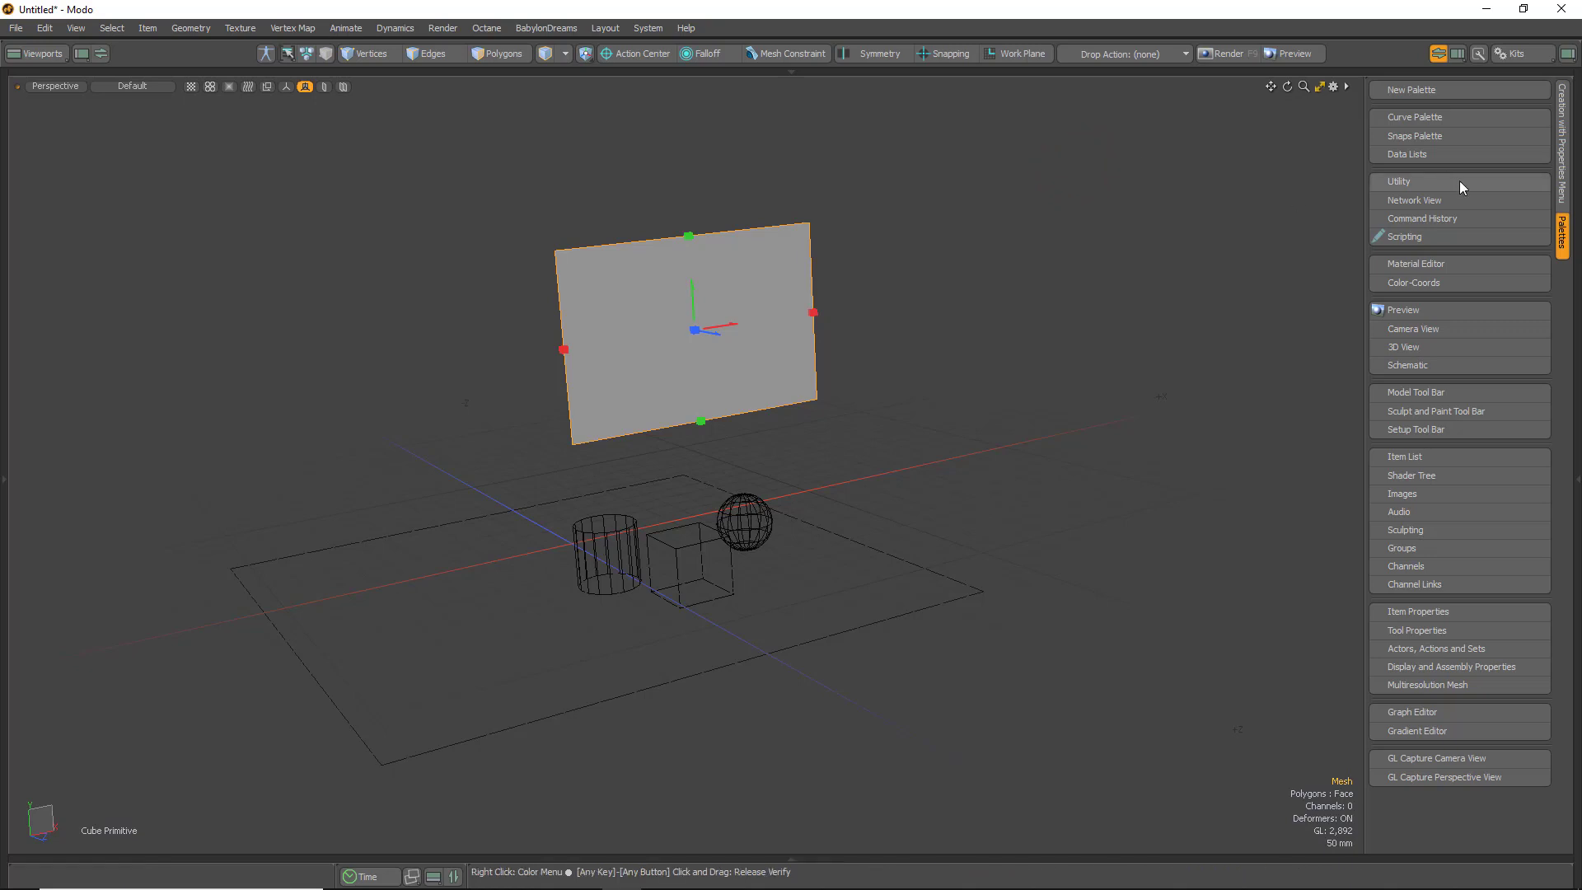
pyautogui.click(1430, 262)
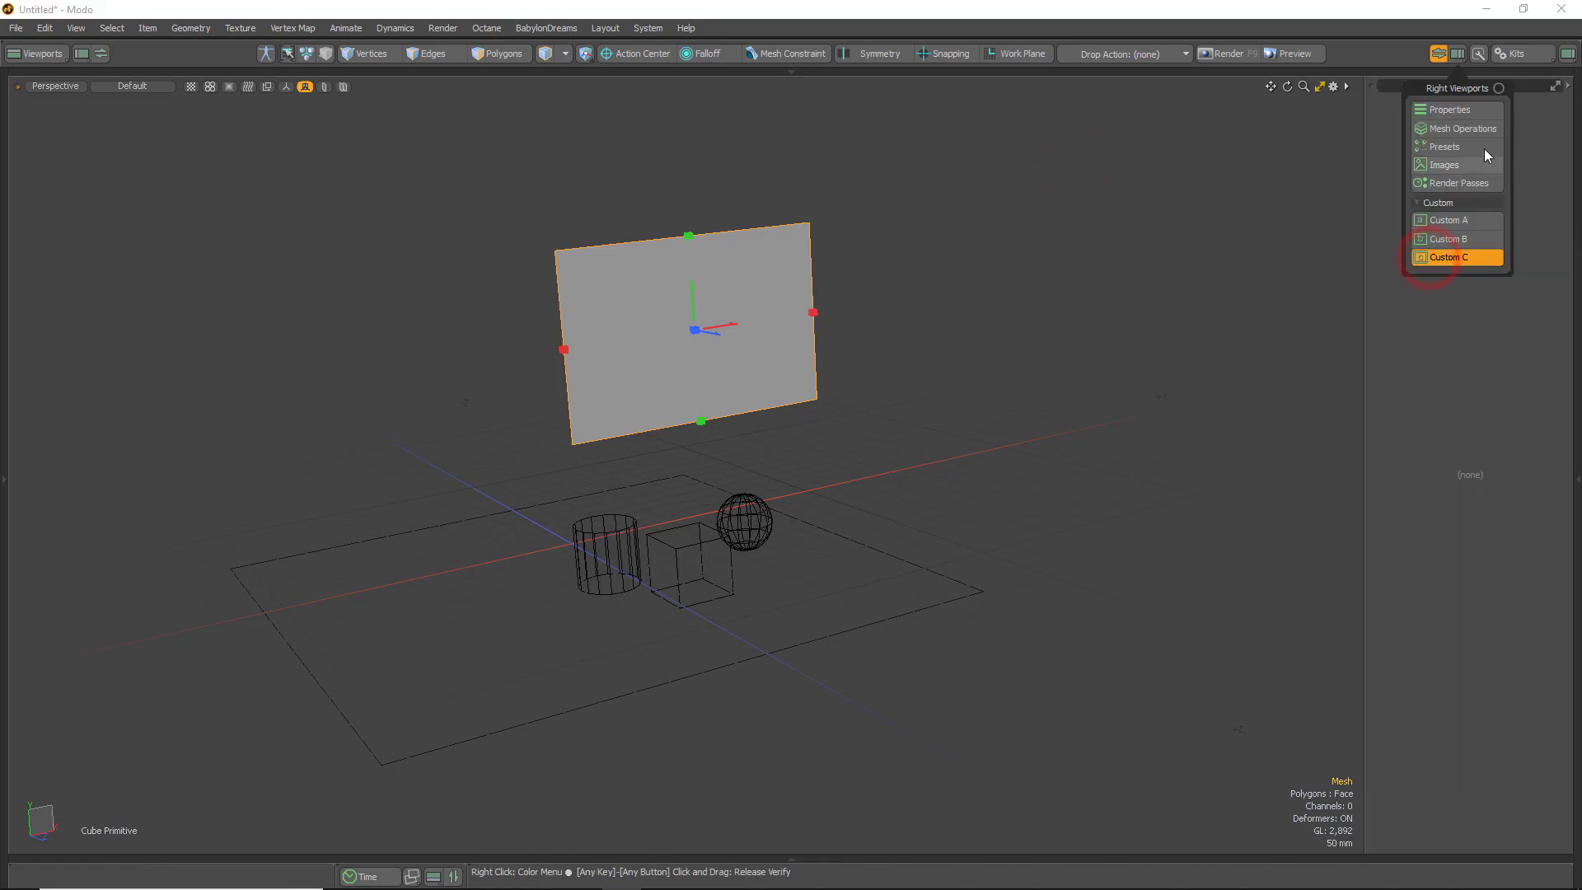
pyautogui.click(1531, 155)
pyautogui.click(1445, 87)
pyautogui.click(1457, 52)
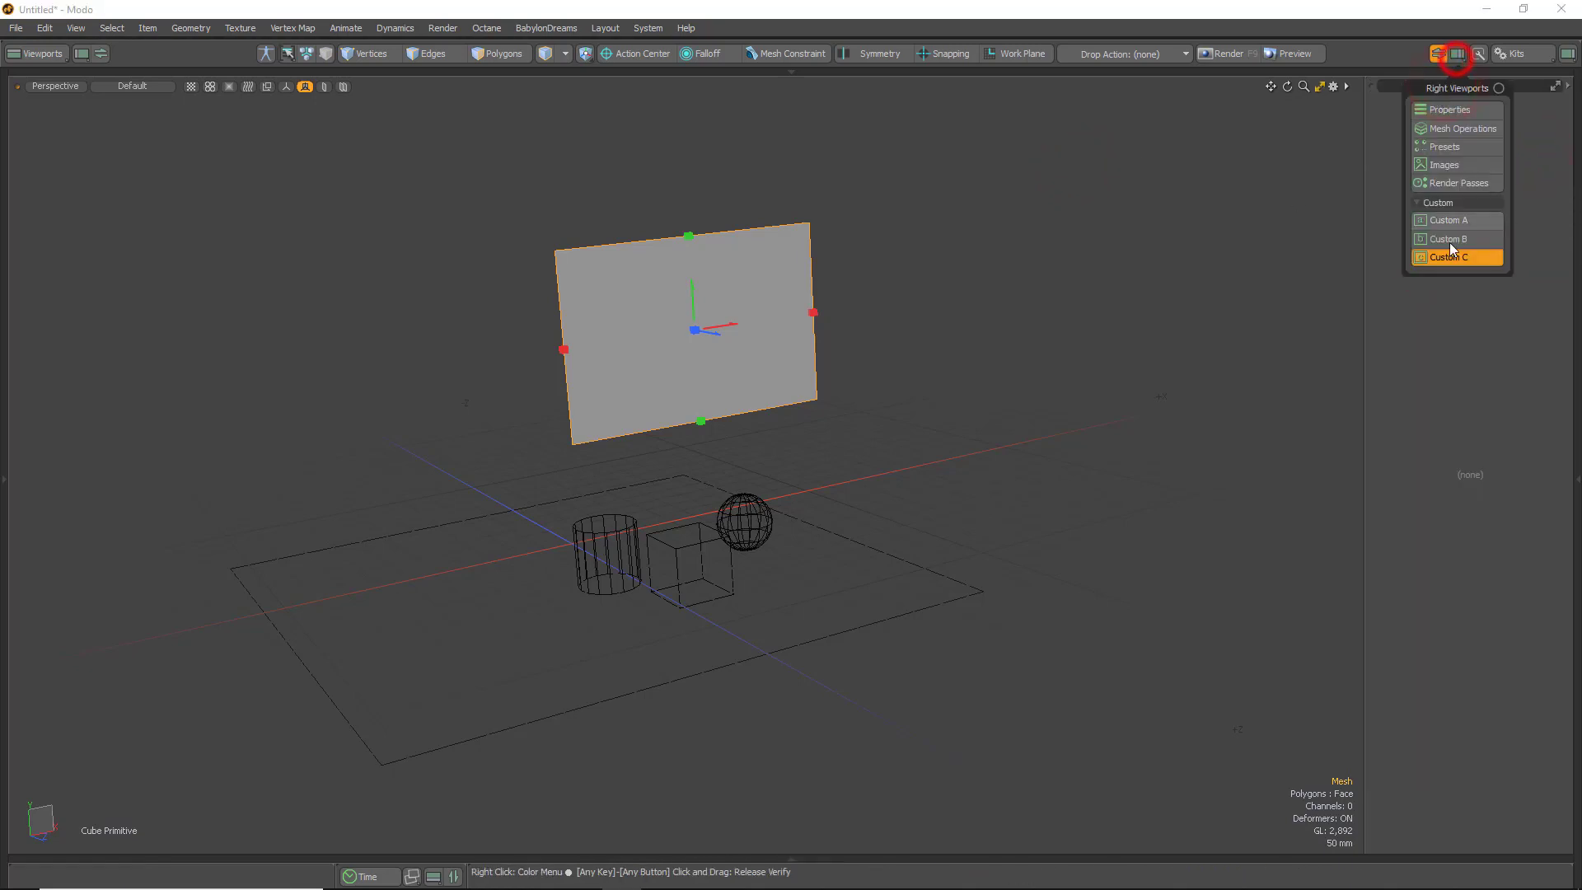
pyautogui.click(1543, 205)
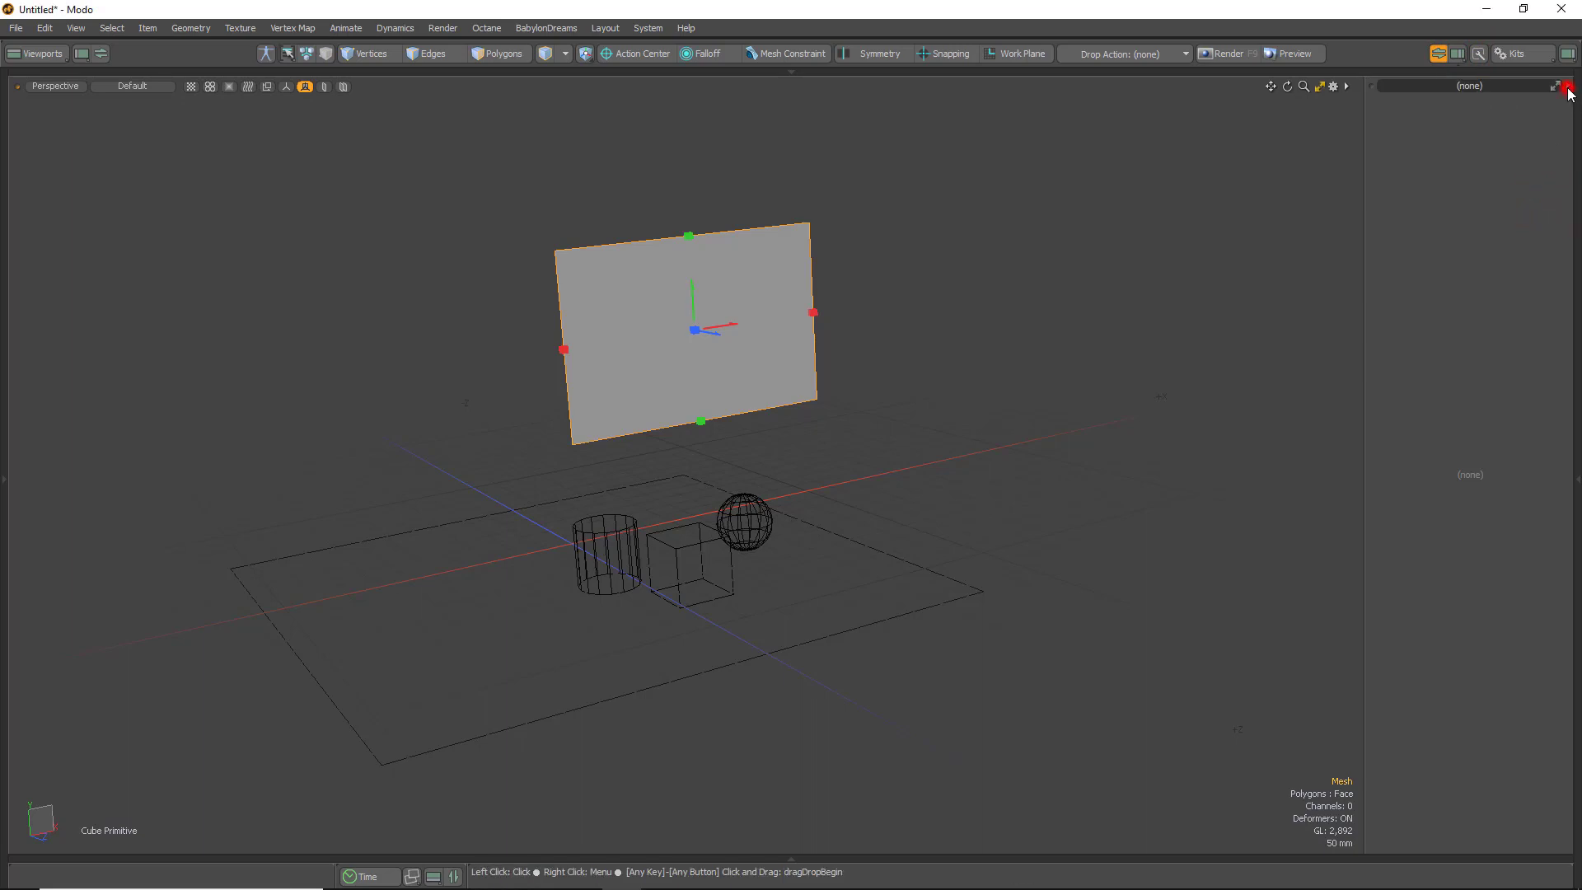
# Set the right panel's view type to Toolbars > Creation with Properties, showing the Cube settings
pyautogui.click(1569, 87)
pyautogui.moveTo(1437, 386)
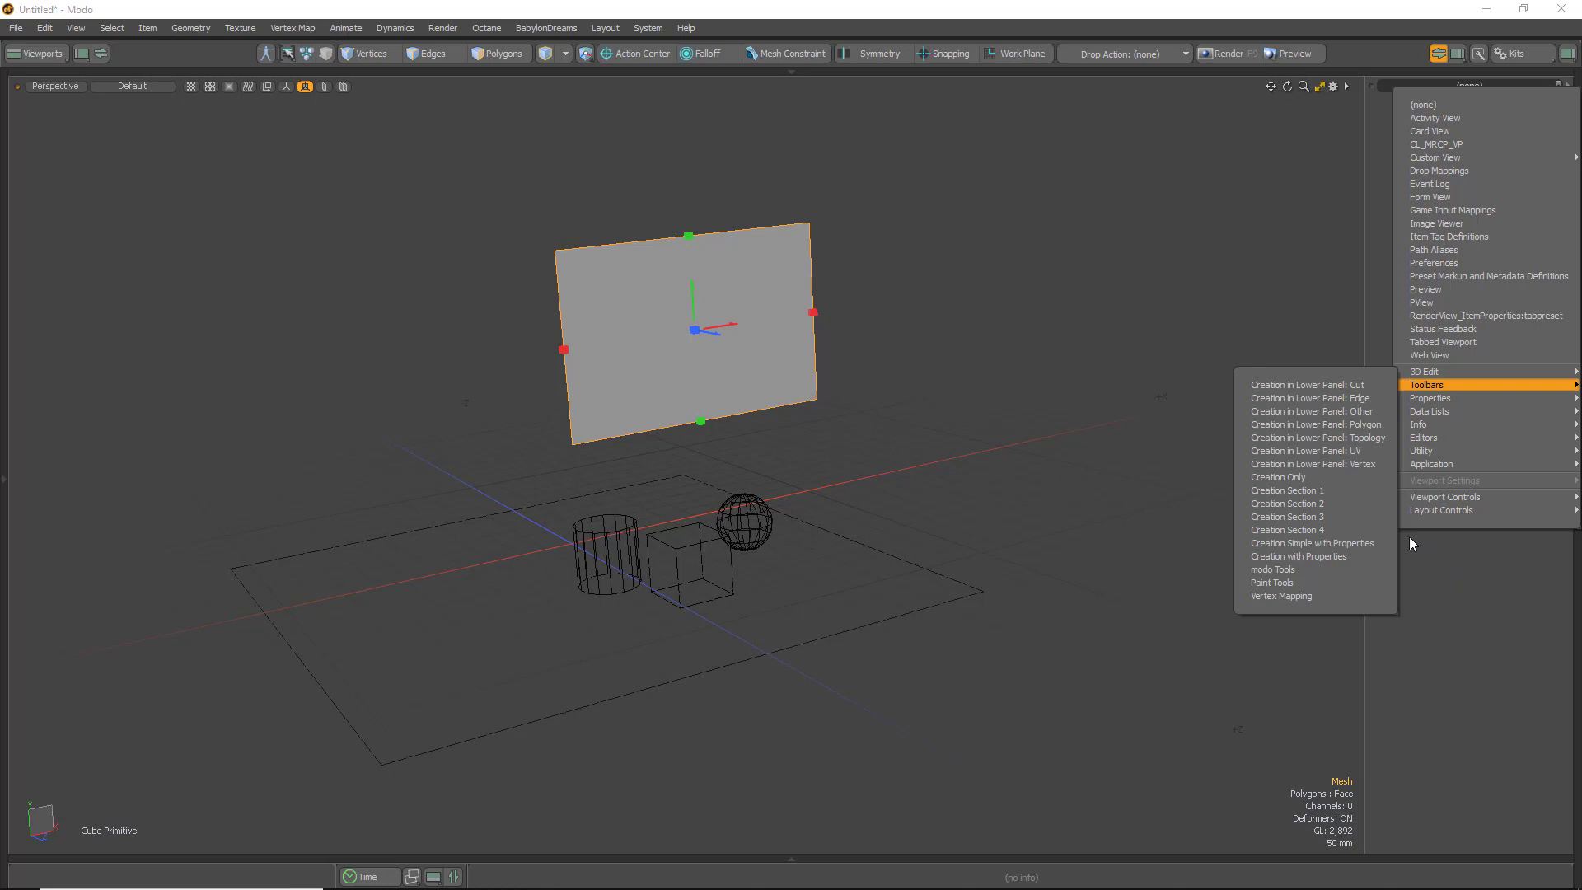
pyautogui.click(1308, 556)
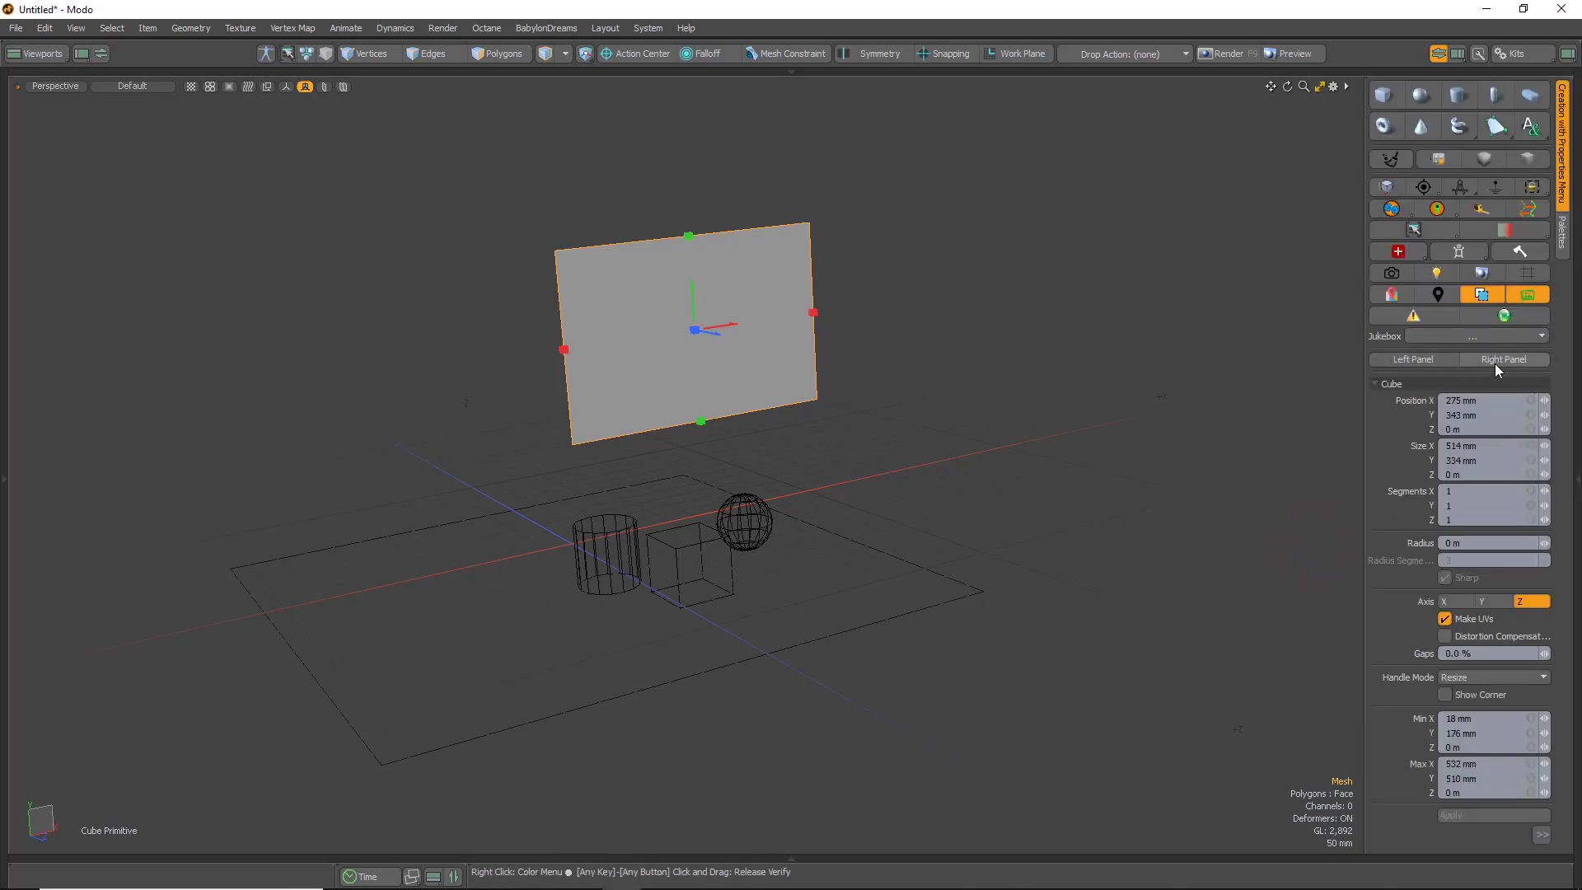
# Load the Custom A right-panel layout with Vertex, Edge, Polygon, UV, Cut and Topology rows
pyautogui.click(1458, 53)
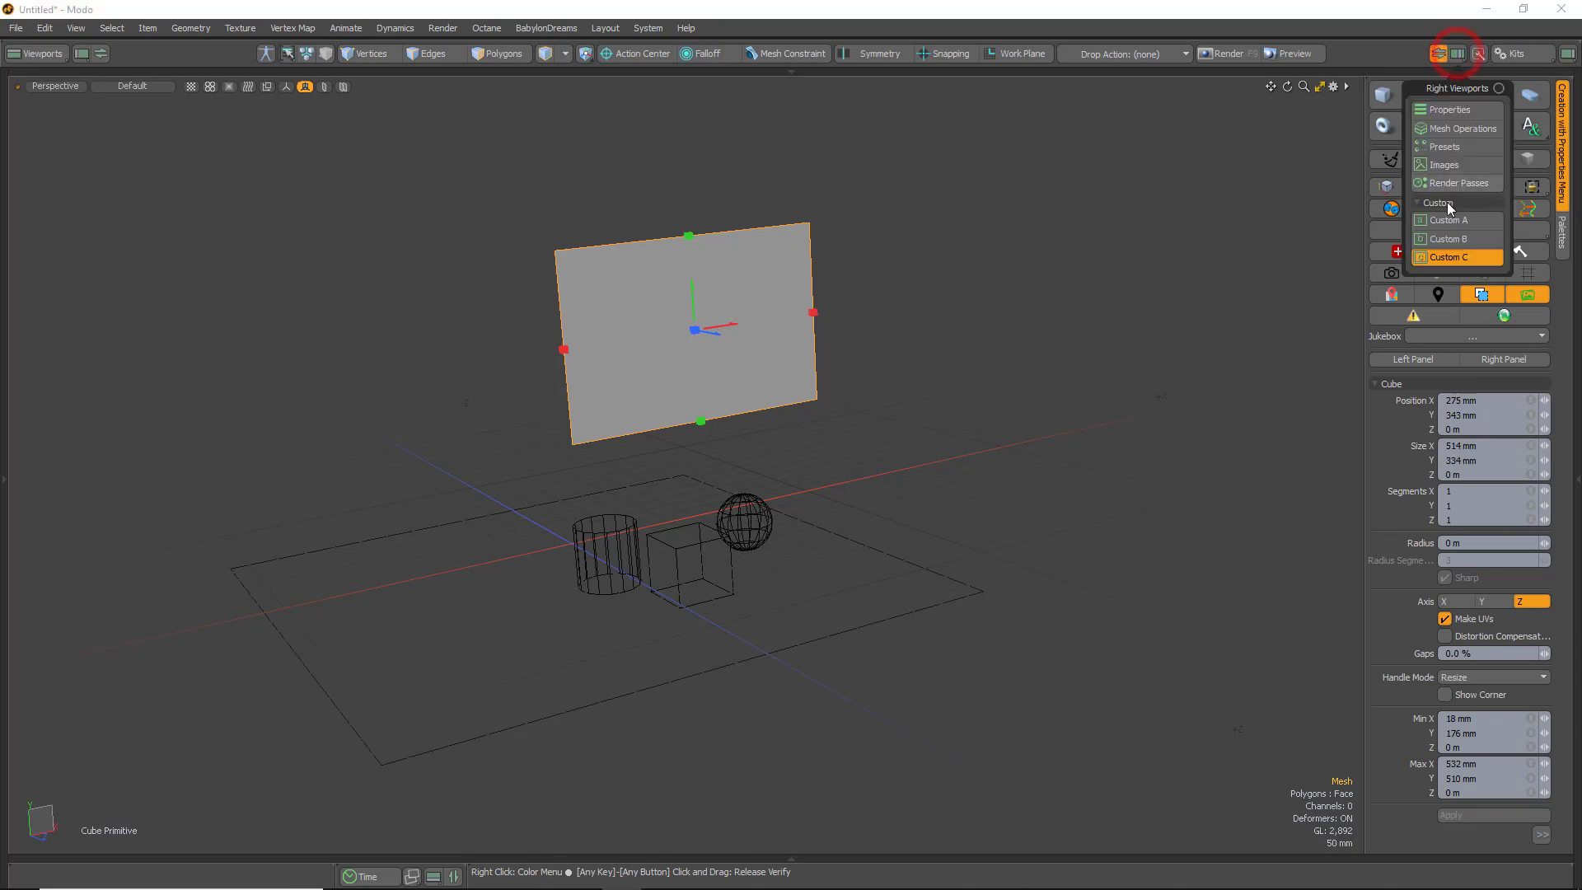
pyautogui.click(1449, 221)
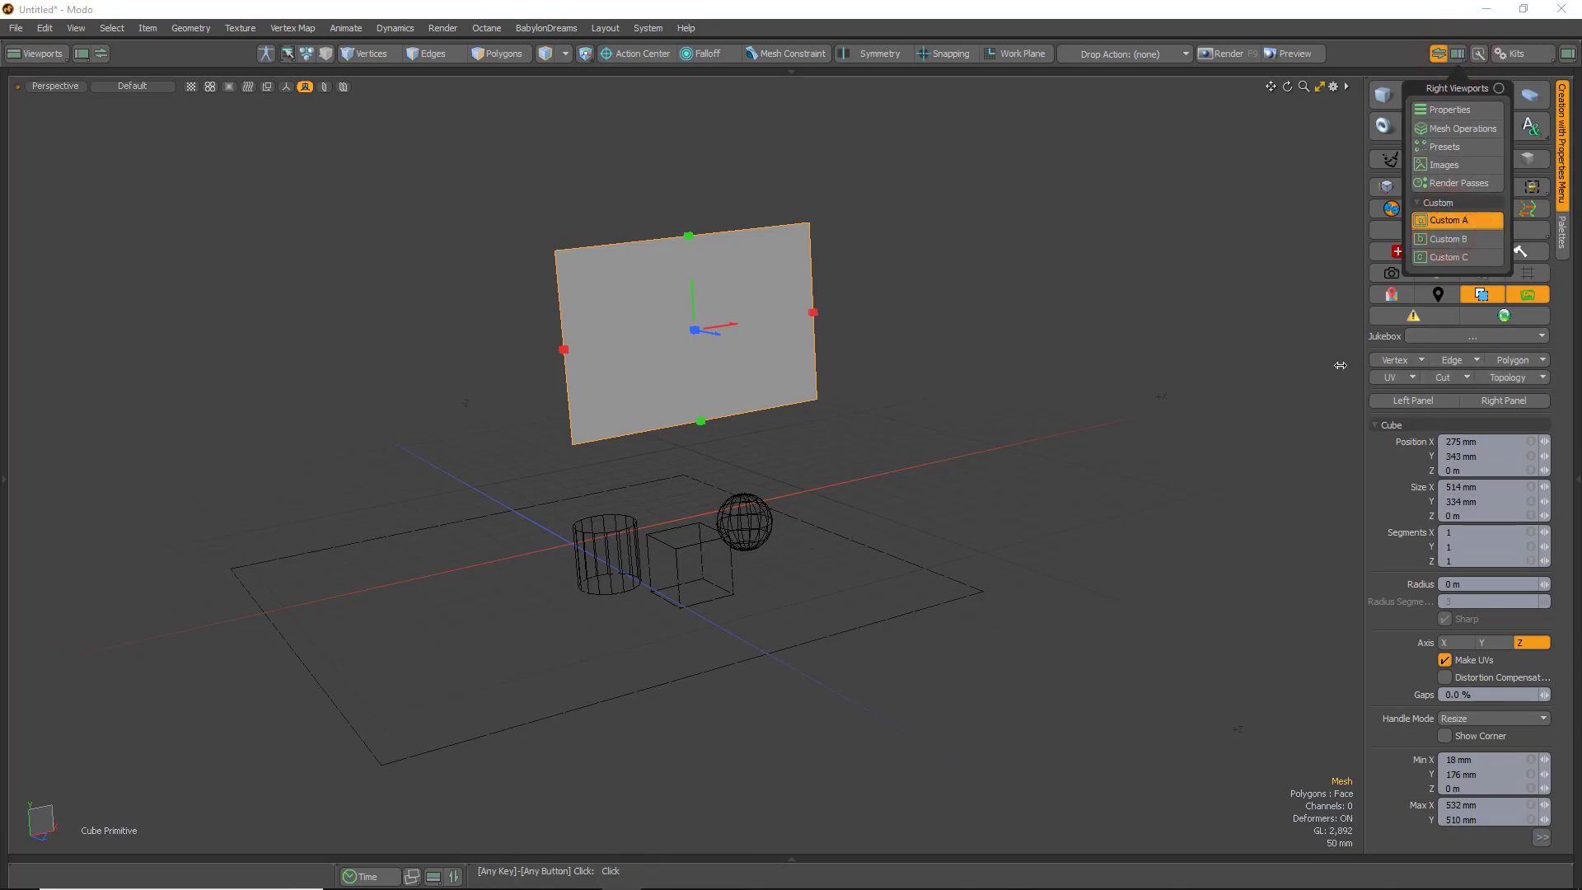
pyautogui.click(1297, 147)
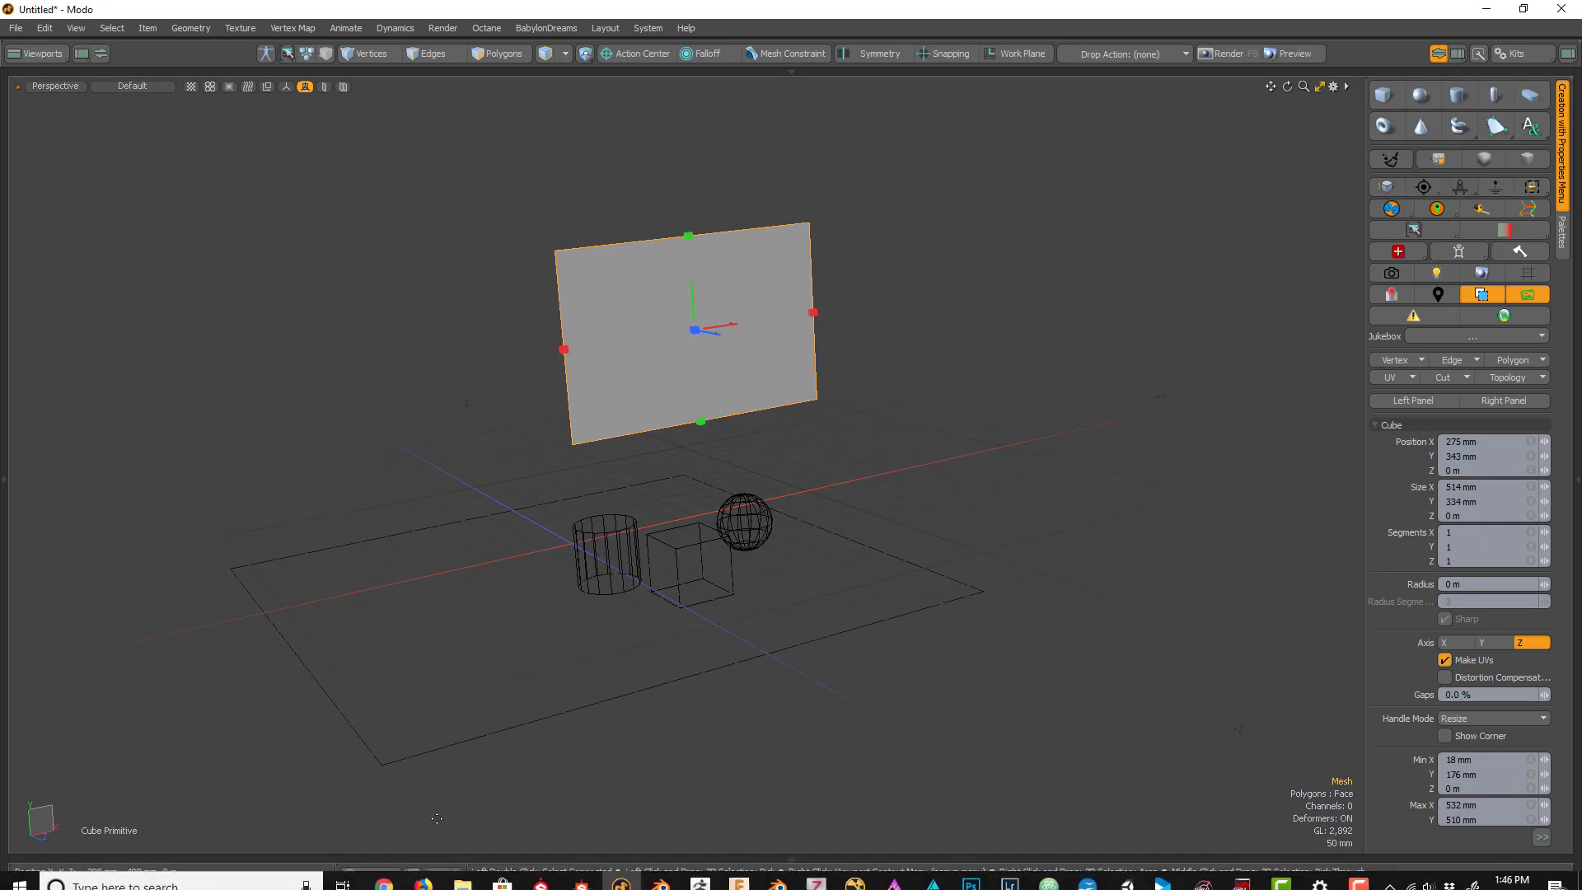
pyautogui.click(432, 875)
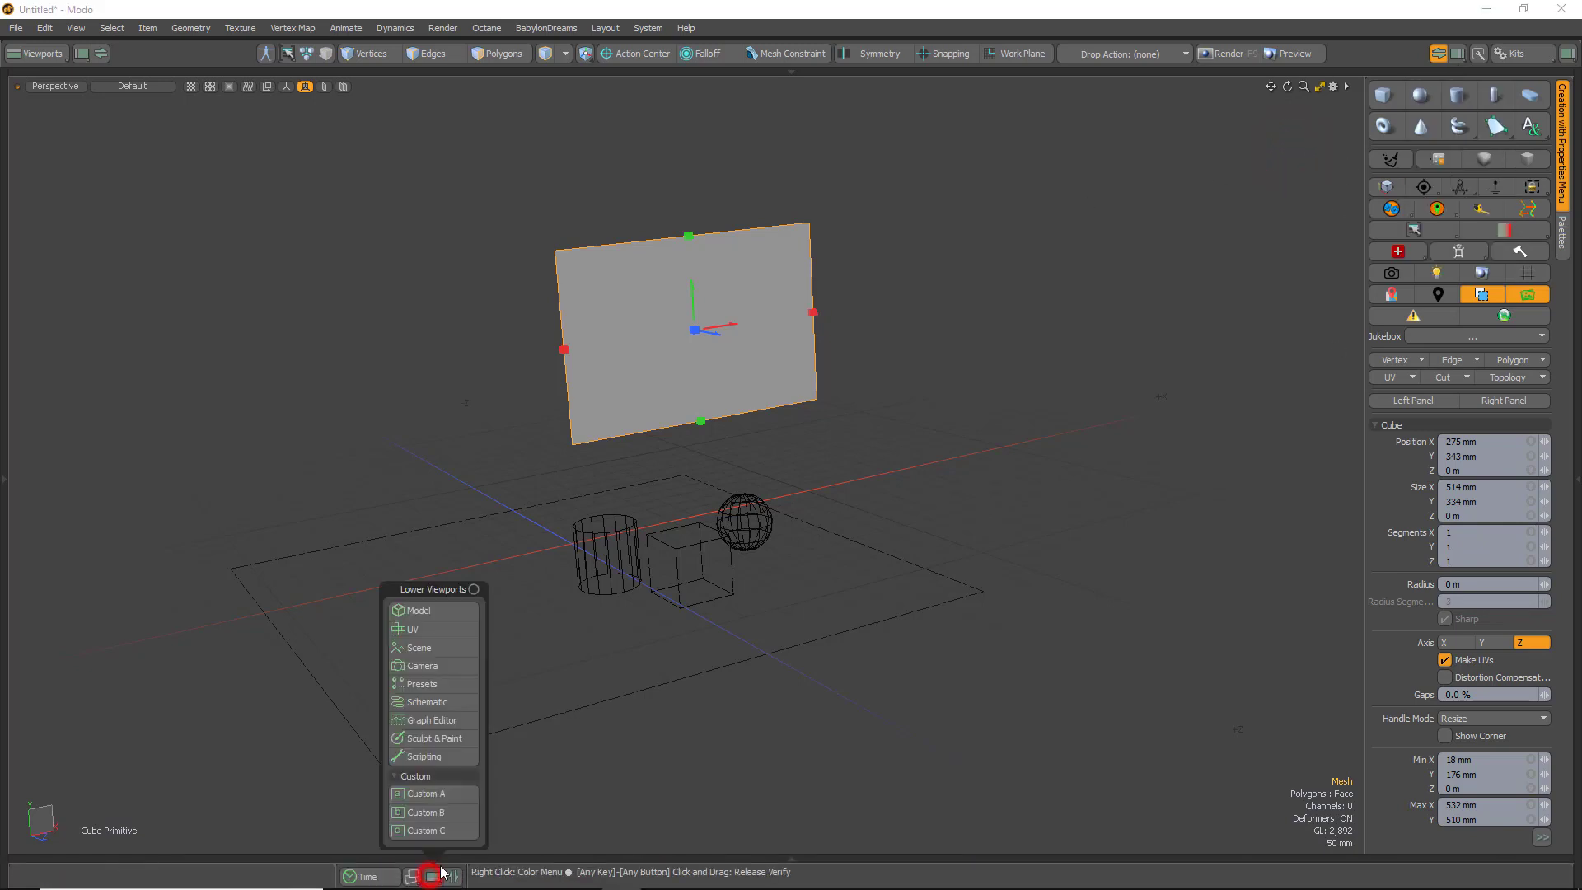
# Show Custom A tools below the viewport, then pop up, move and close the Common Tools palette
pyautogui.click(425, 793)
pyautogui.click(692, 664)
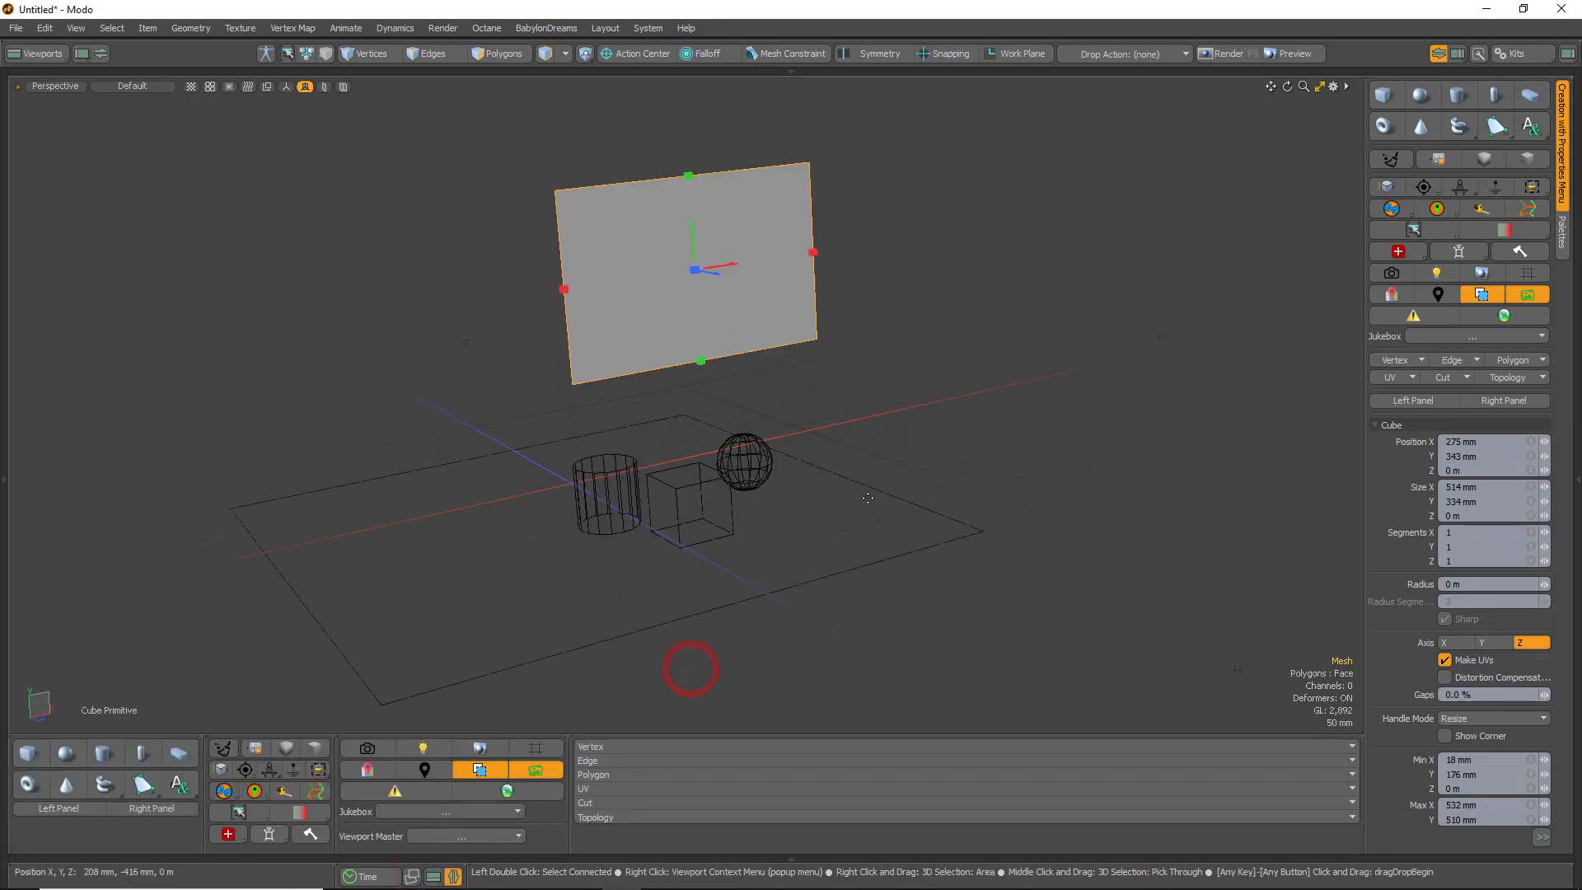
pyautogui.hotkey('ctrl', 'space')
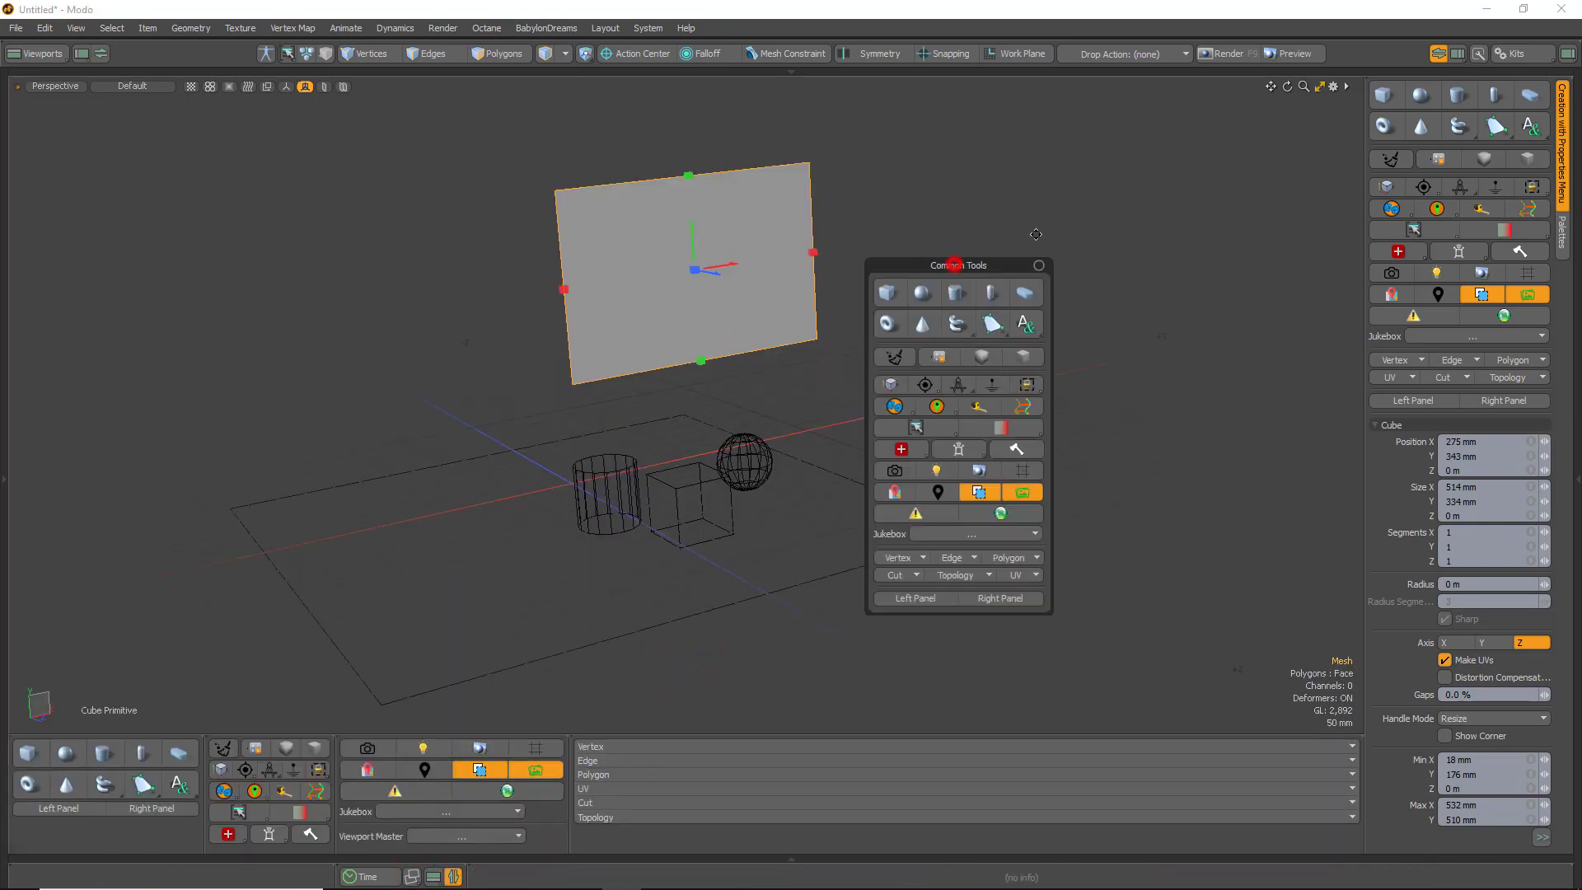
pyautogui.moveTo(954, 258); pyautogui.dragTo(1076, 164)
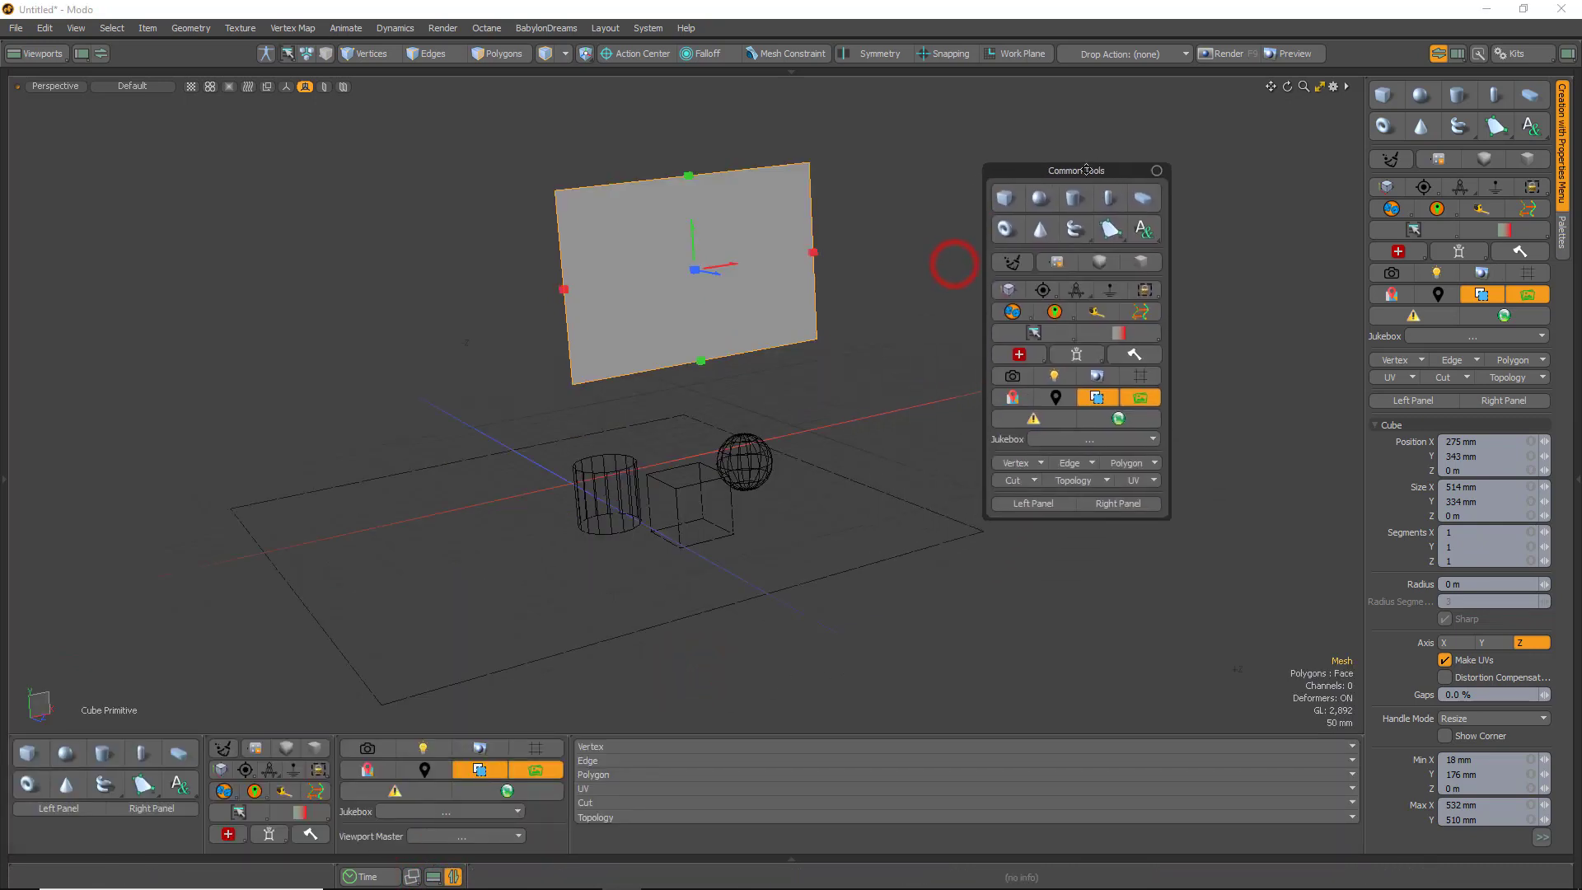
pyautogui.click(1157, 170)
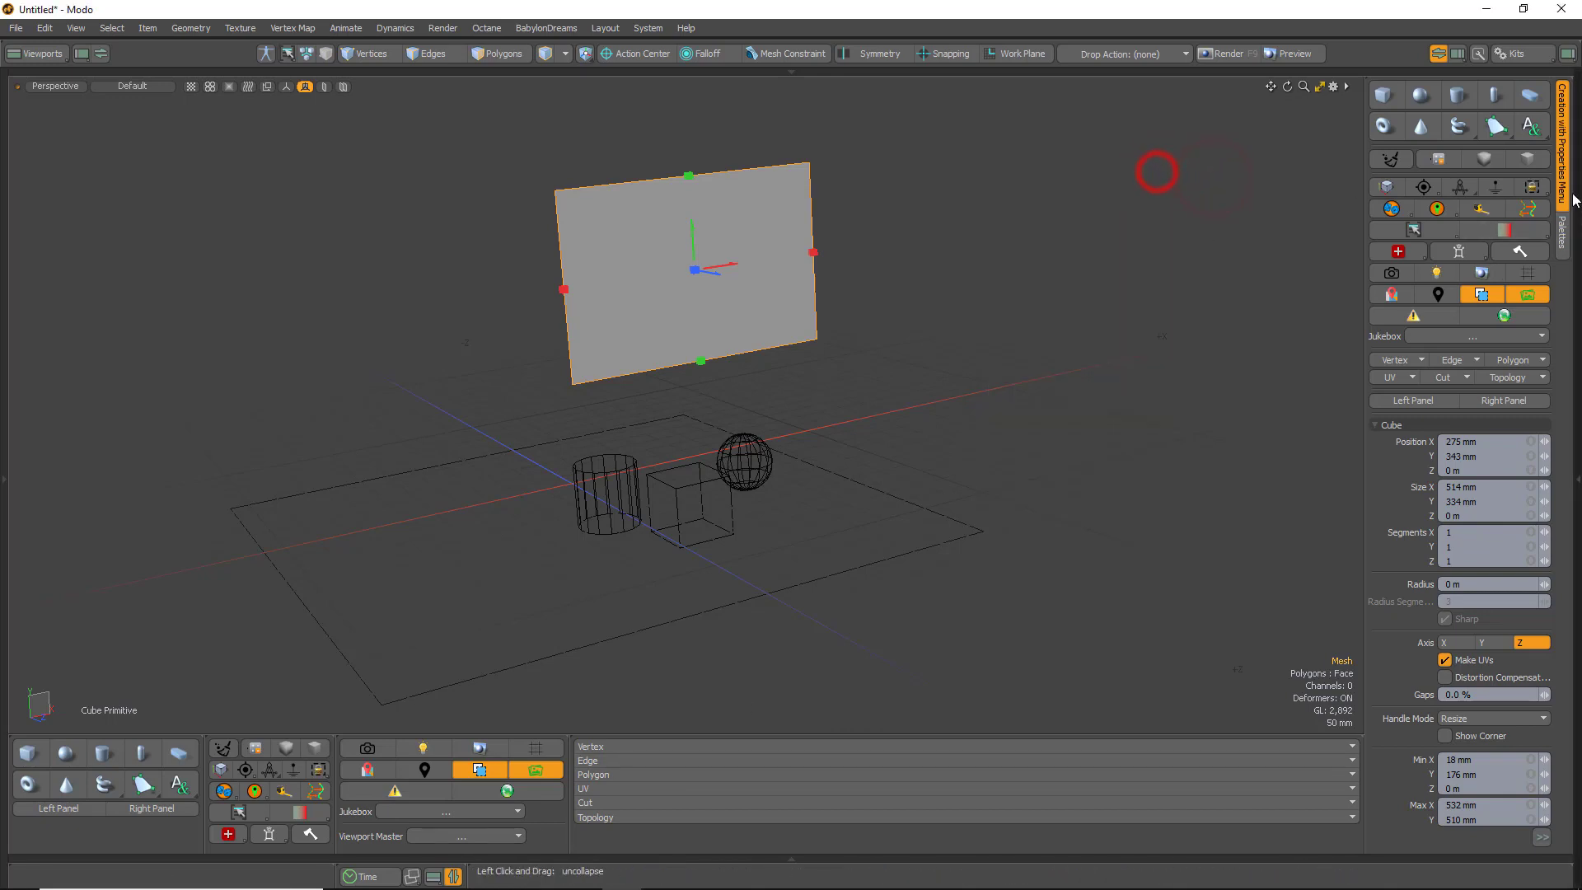
# Hide the right-hand properties panel and orbit around the scene
pyautogui.click(1438, 53)
pyautogui.keyDown('alt'); pyautogui.moveTo(978, 357); pyautogui.dragTo(923, 375); pyautogui.keyUp('alt')
pyautogui.keyDown('alt'); pyautogui.moveTo(811, 388); pyautogui.dragTo(837, 558); pyautogui.keyUp('alt')
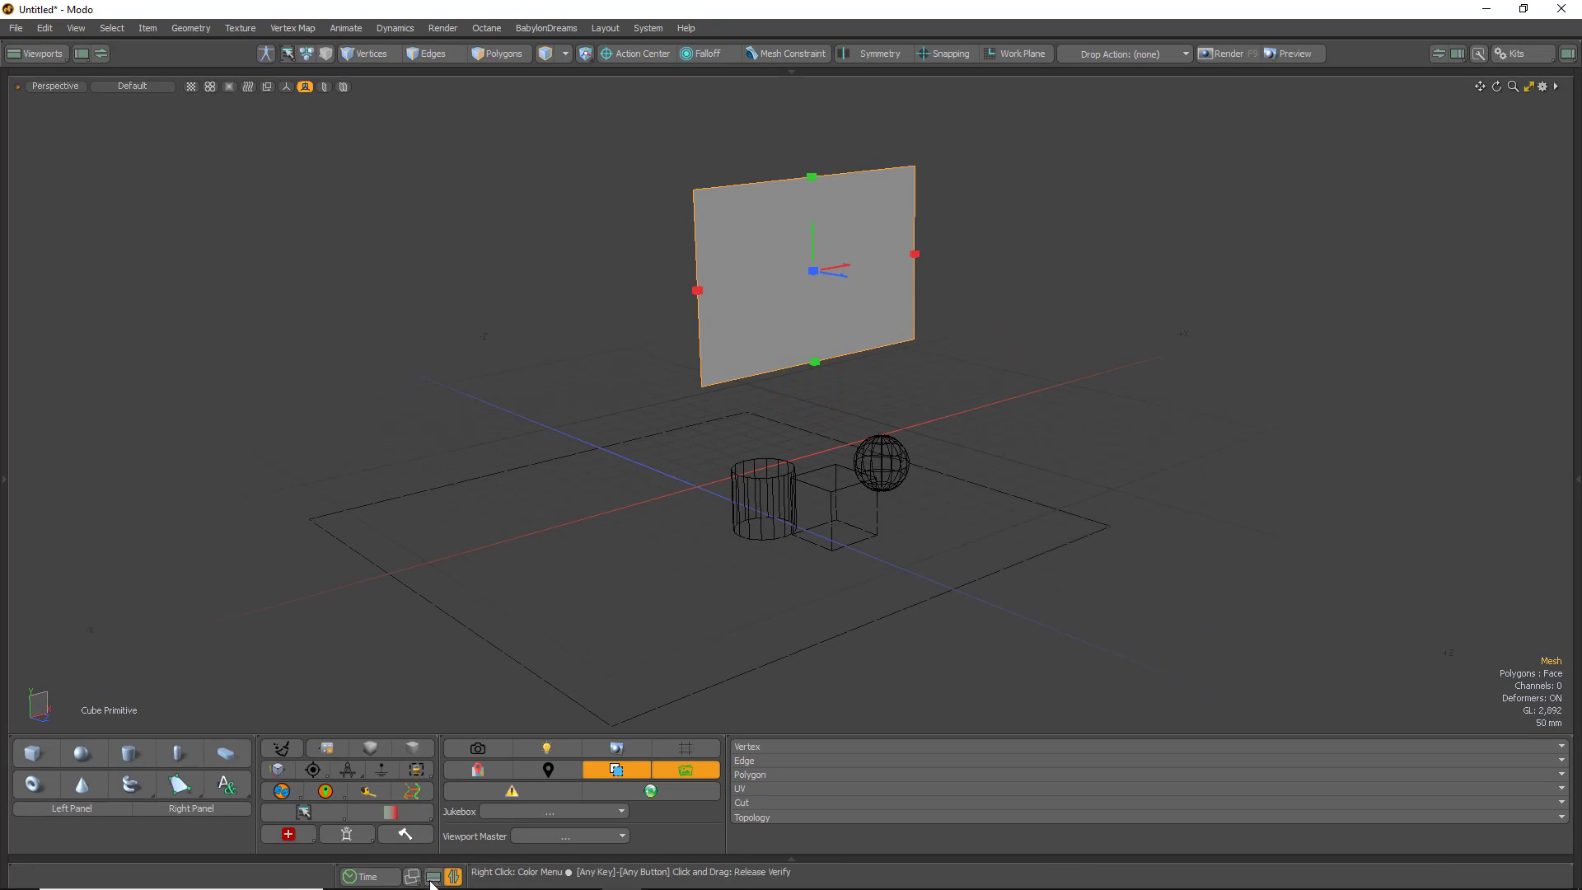
# Switch the bottom panel to the Custom B modeling commands layout
pyautogui.click(432, 878)
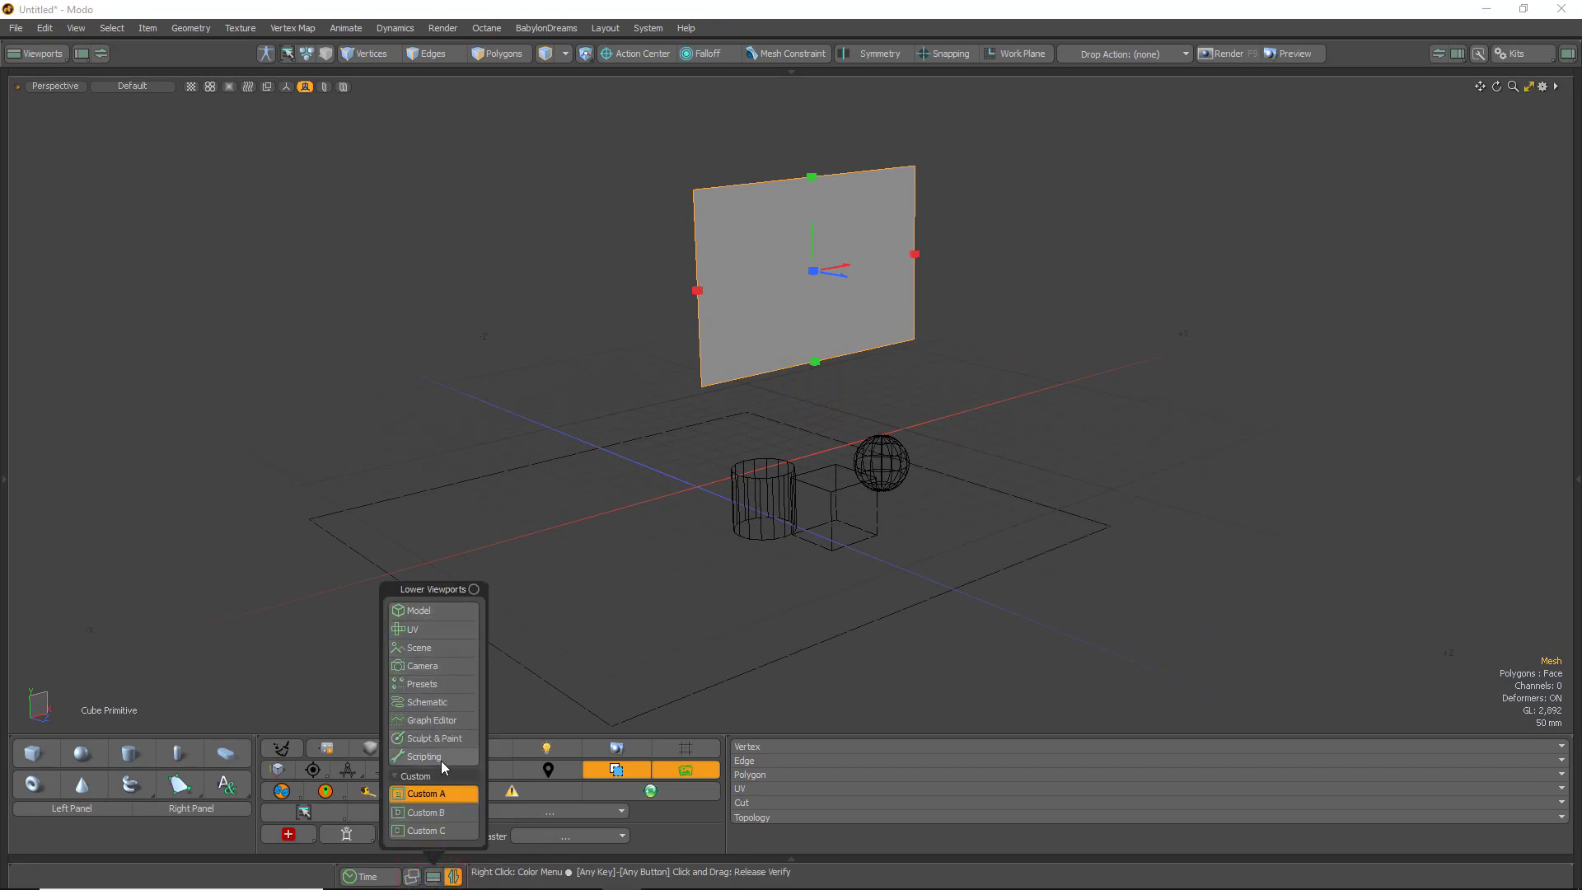
pyautogui.click(427, 813)
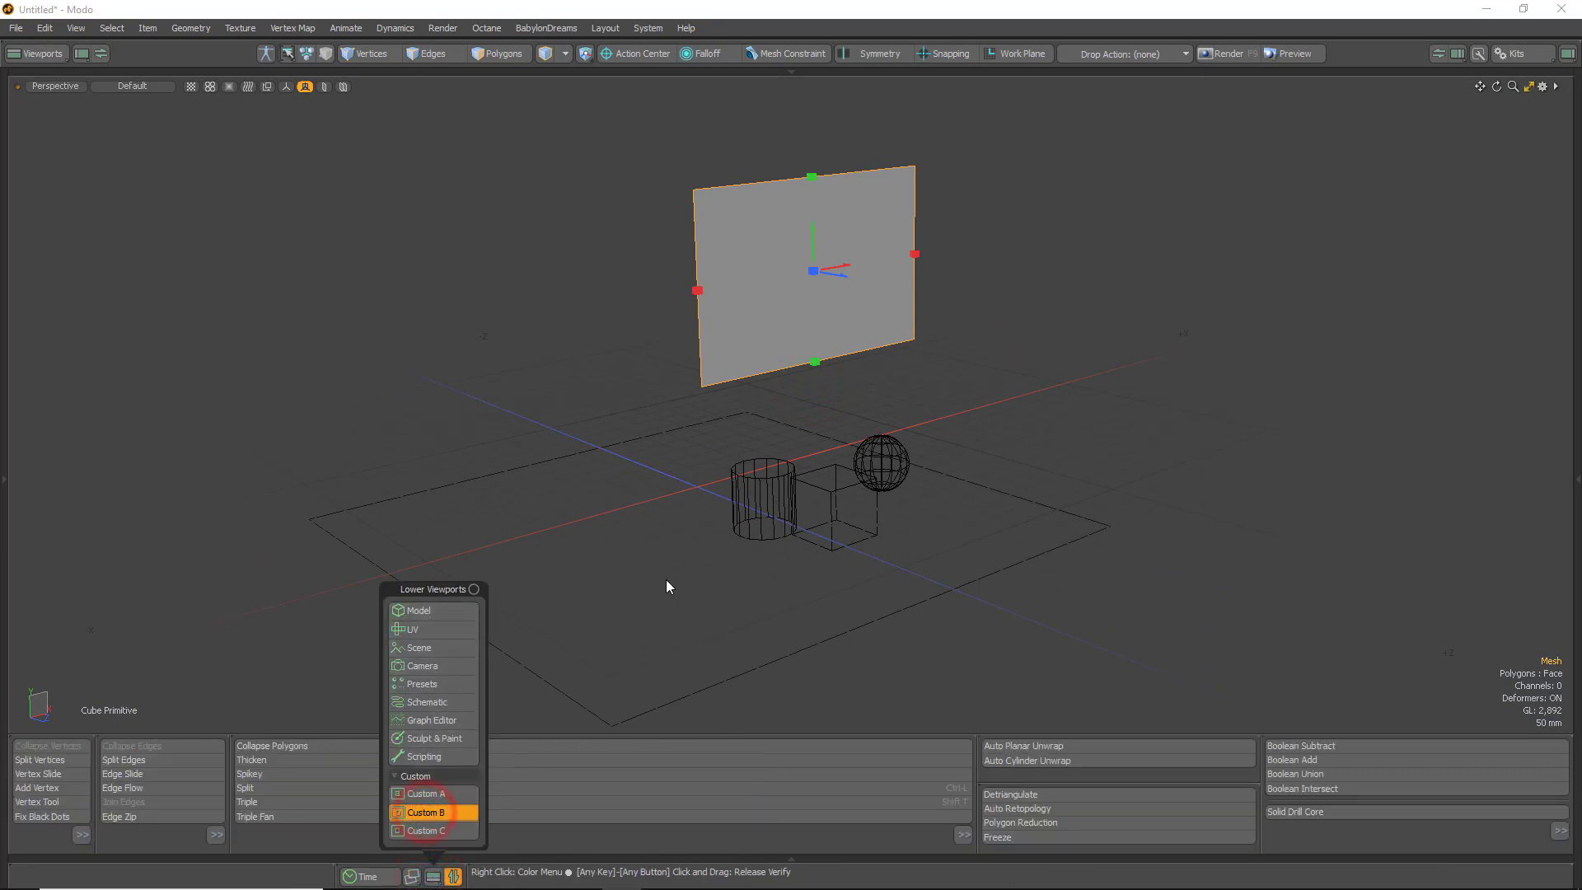
pyautogui.click(639, 586)
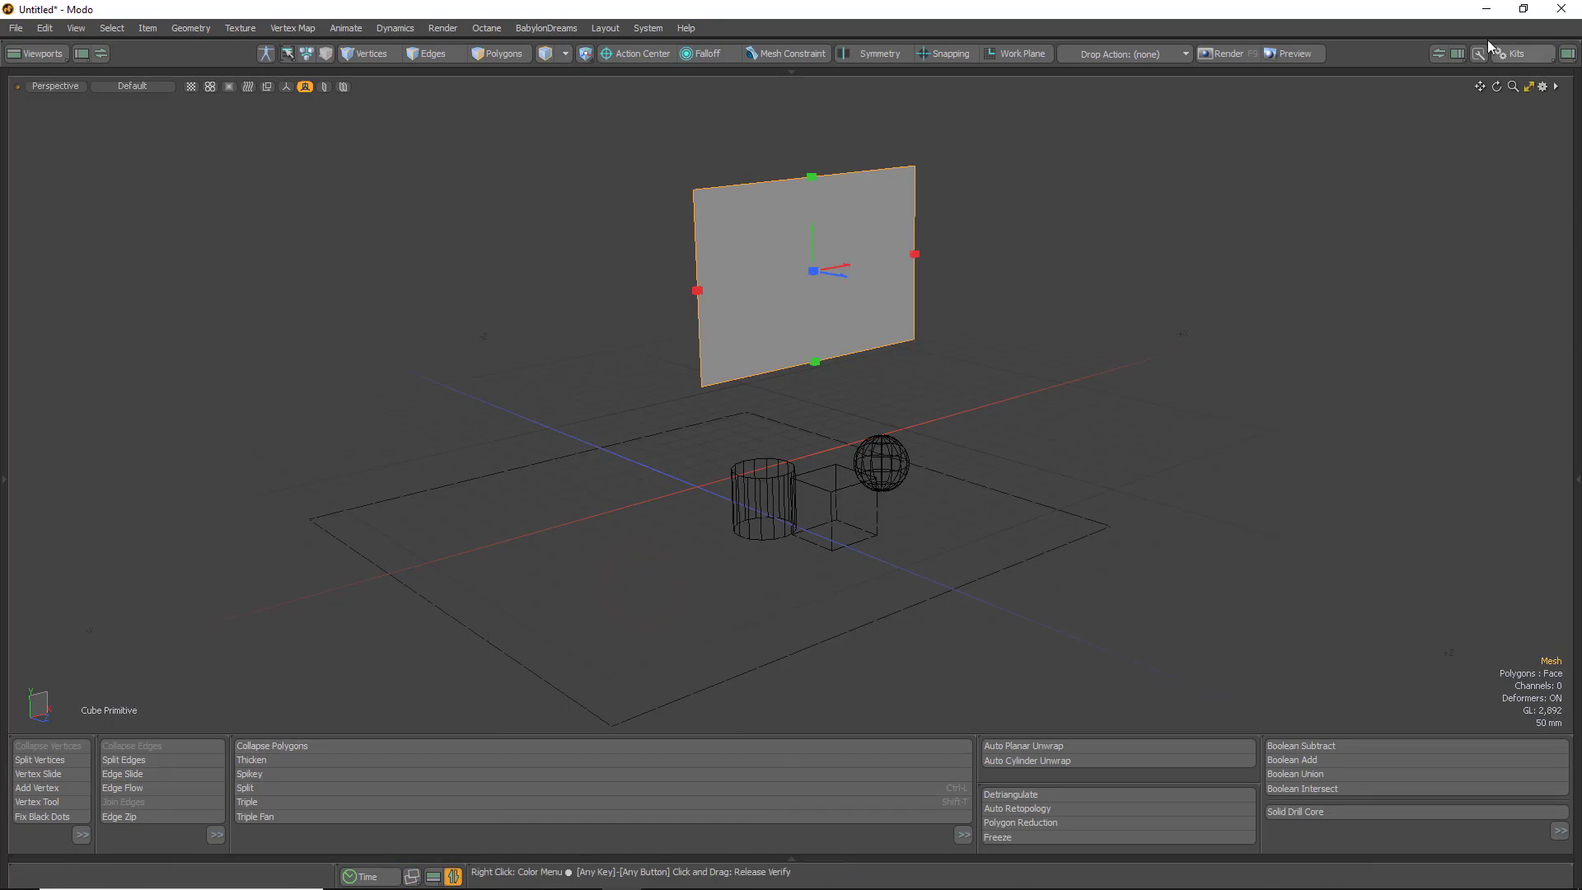
# Restore the right panel as Custom B, showing the Scenes, Properties and History panels
pyautogui.click(1438, 53)
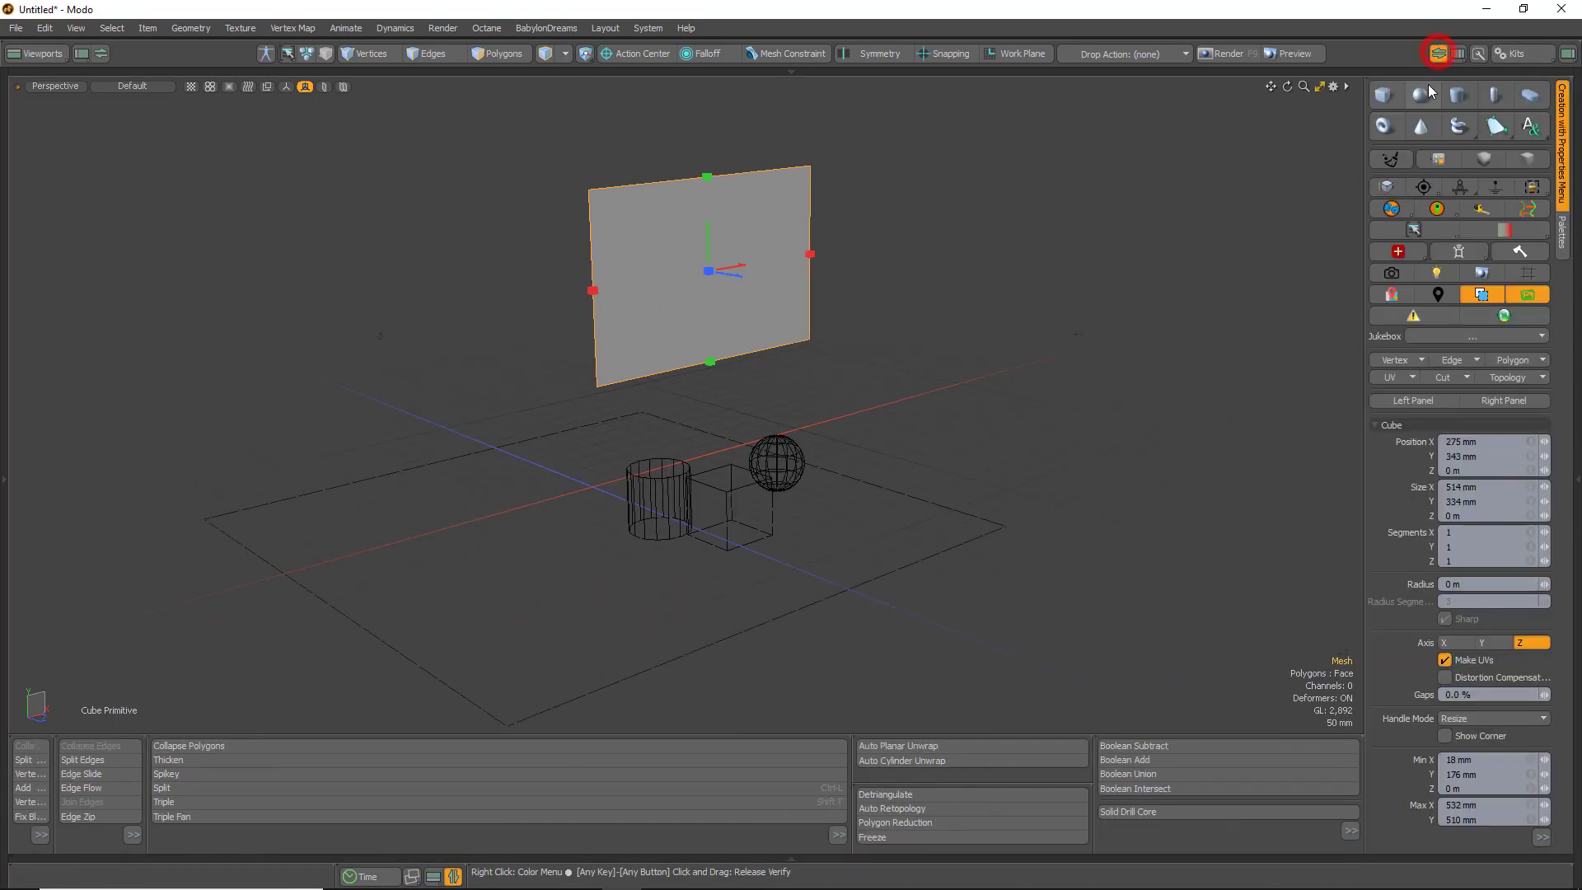
pyautogui.click(1457, 54)
pyautogui.click(1444, 240)
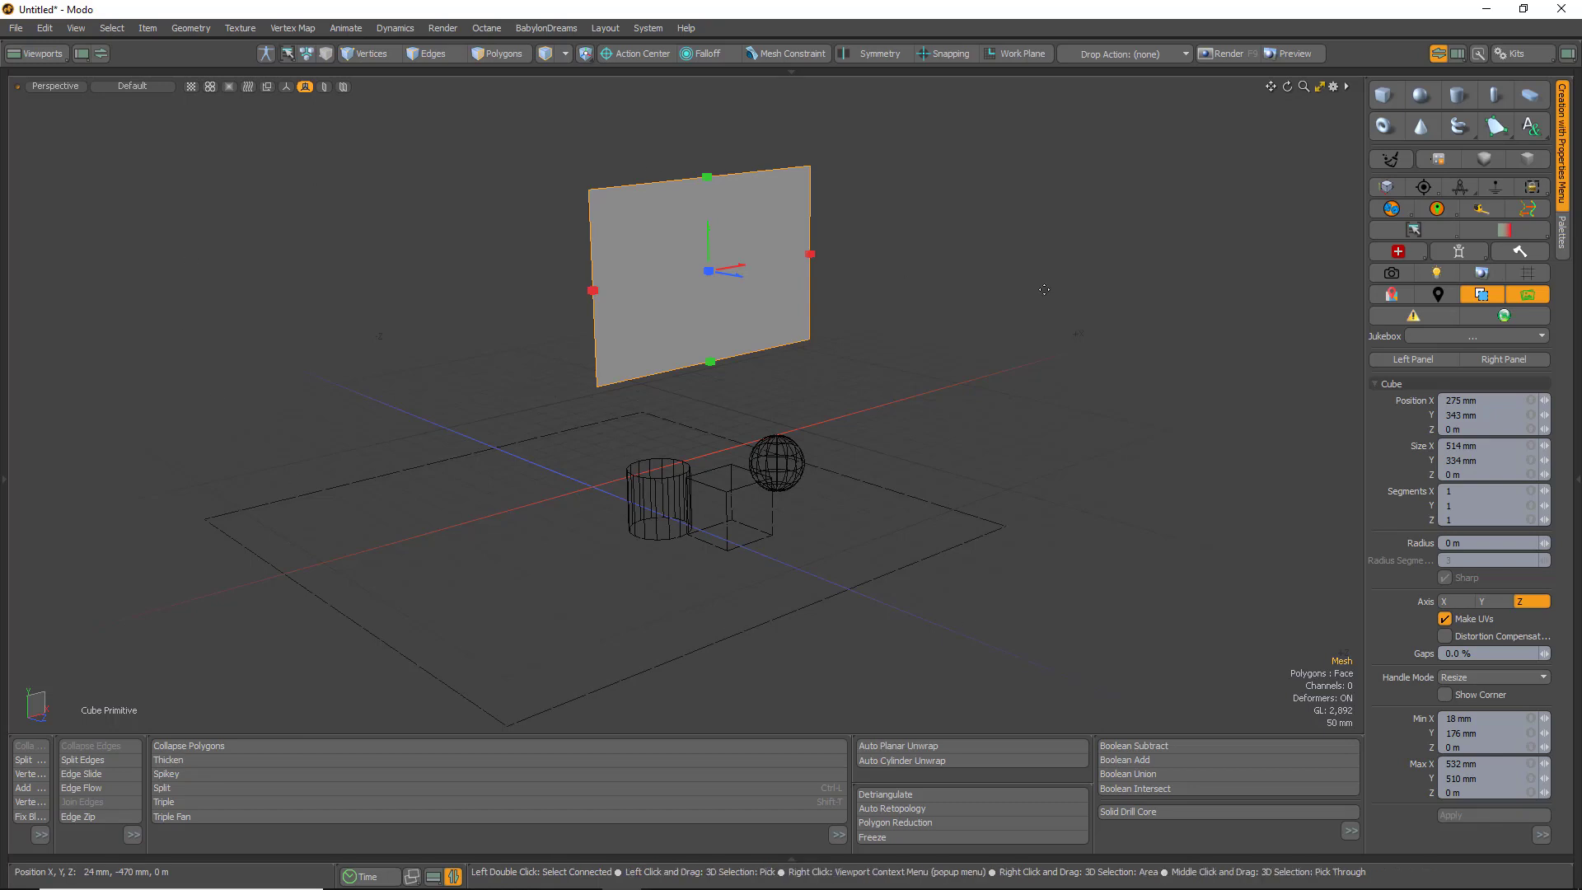
pyautogui.click(1505, 357)
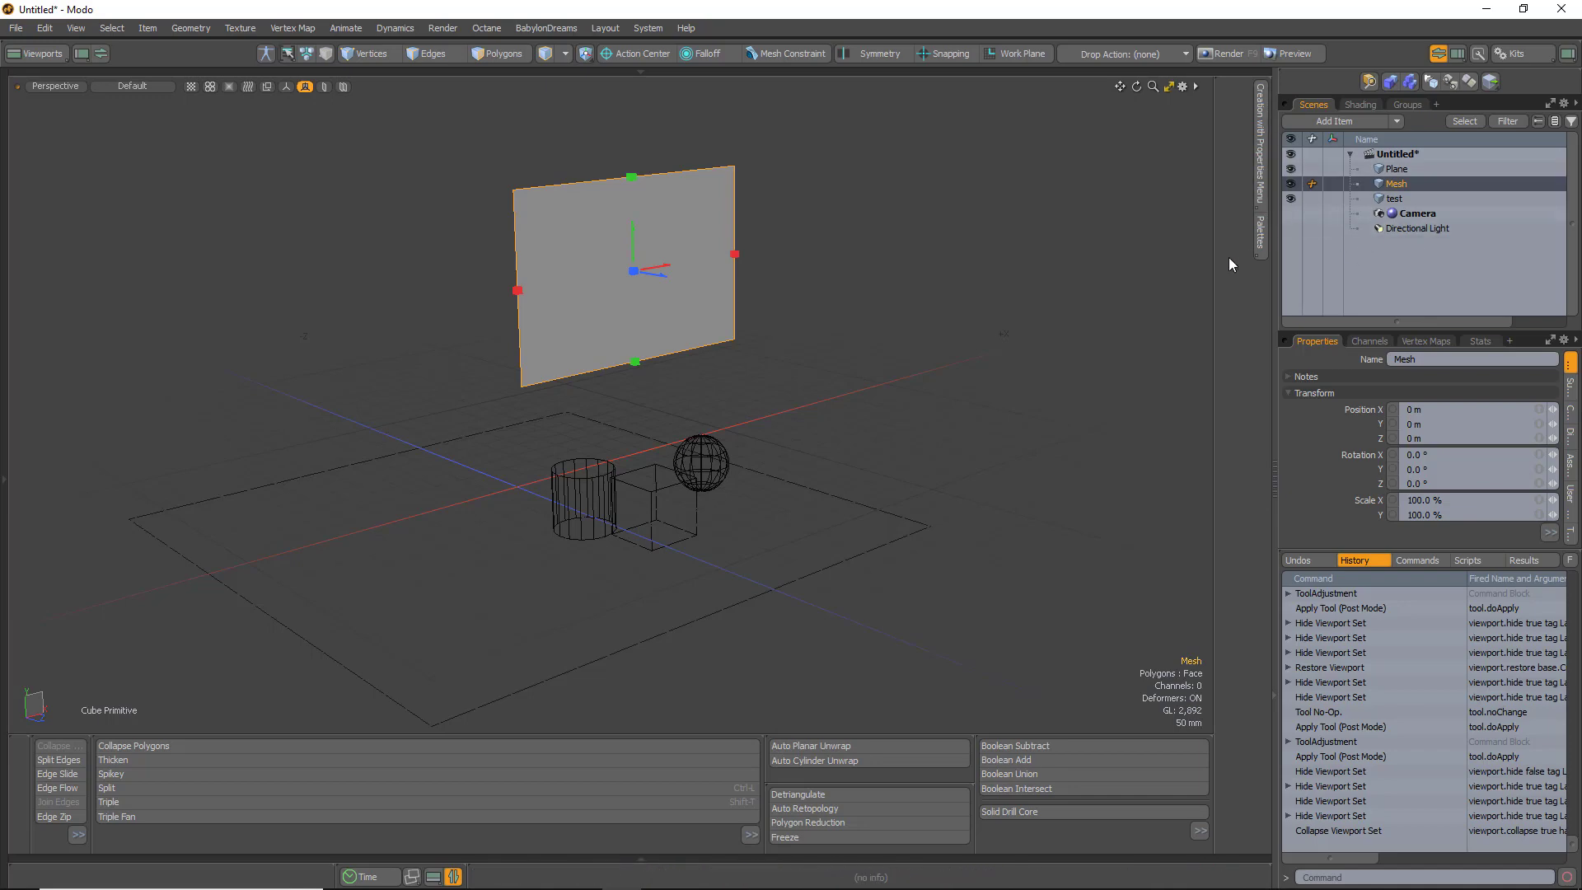
# Widen the right panel, then hide the left toolbox, right Scenes/Properties panels and bottom tool panel
pyautogui.moveTo(1214, 269); pyautogui.dragTo(1066, 254)
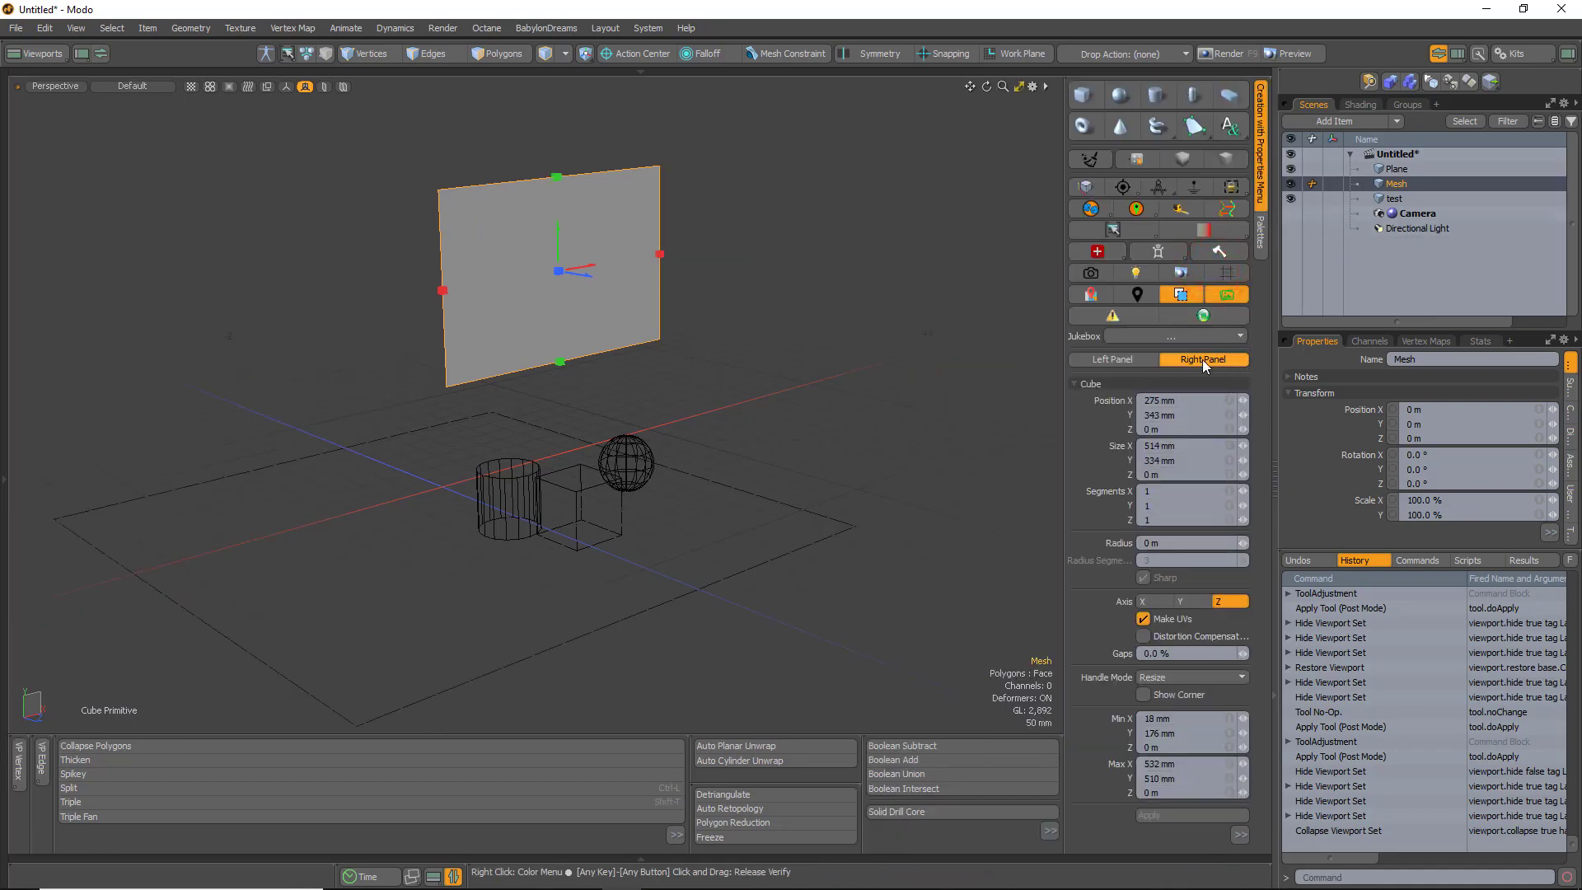
pyautogui.click(1096, 361)
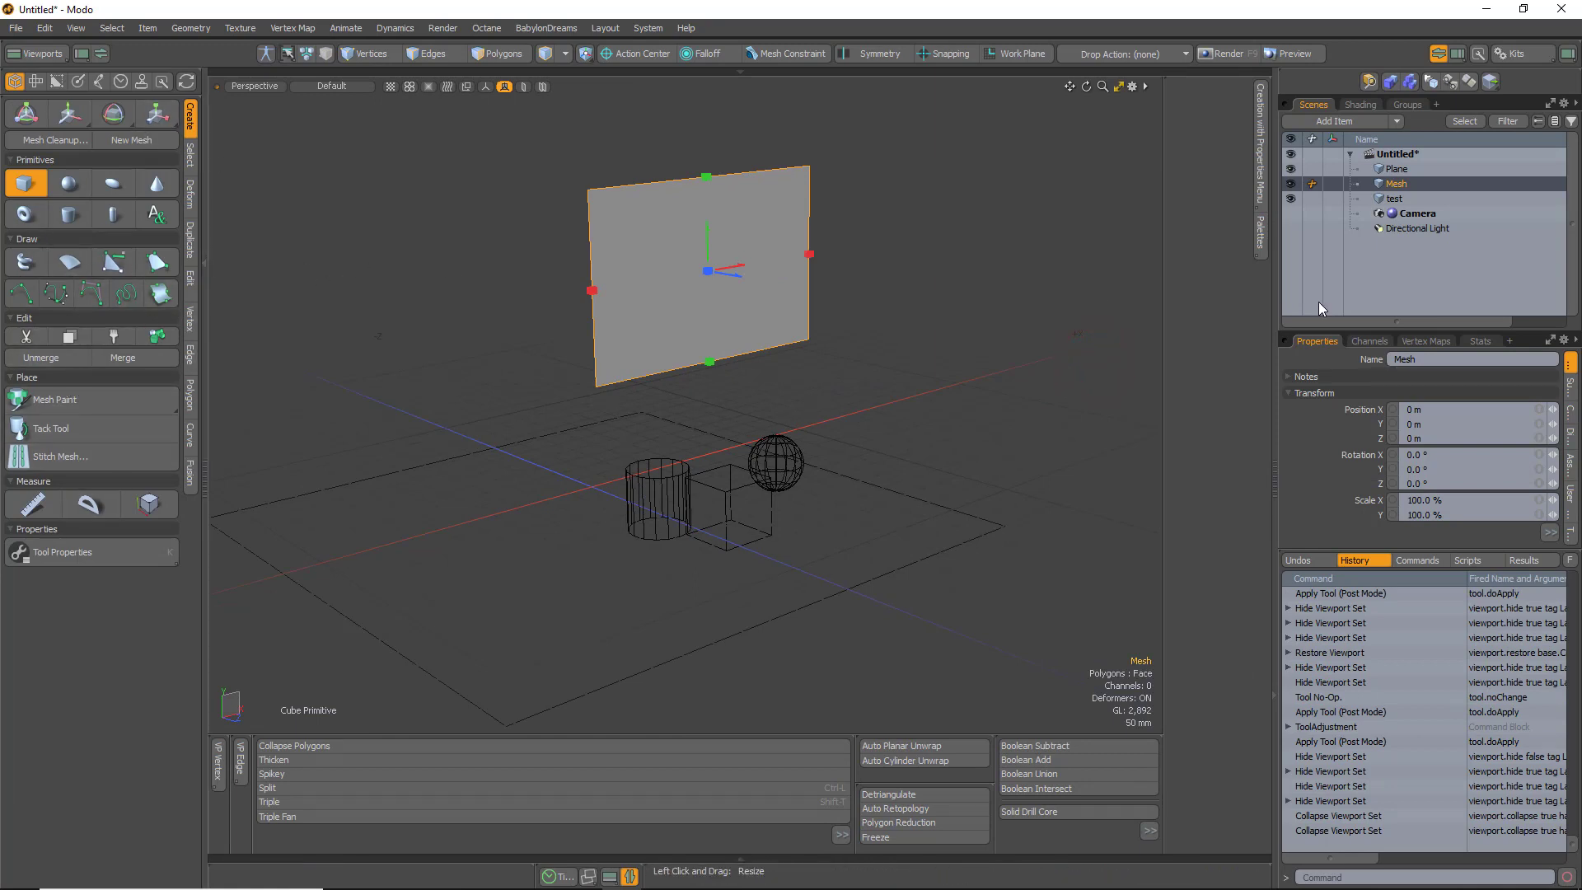
pyautogui.click(1166, 254)
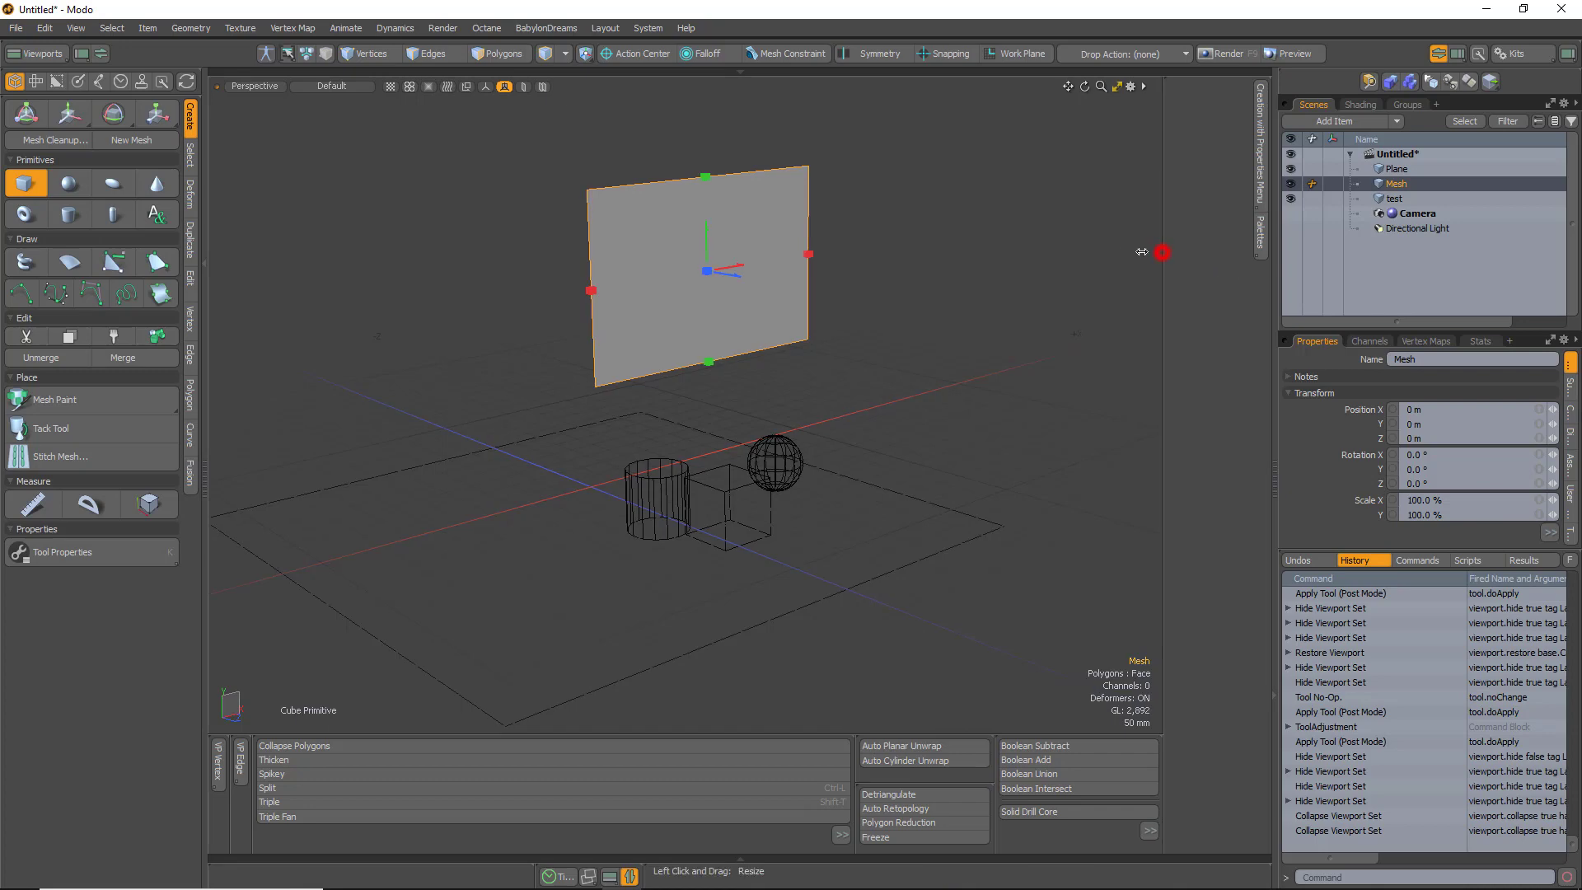
pyautogui.click(1099, 360)
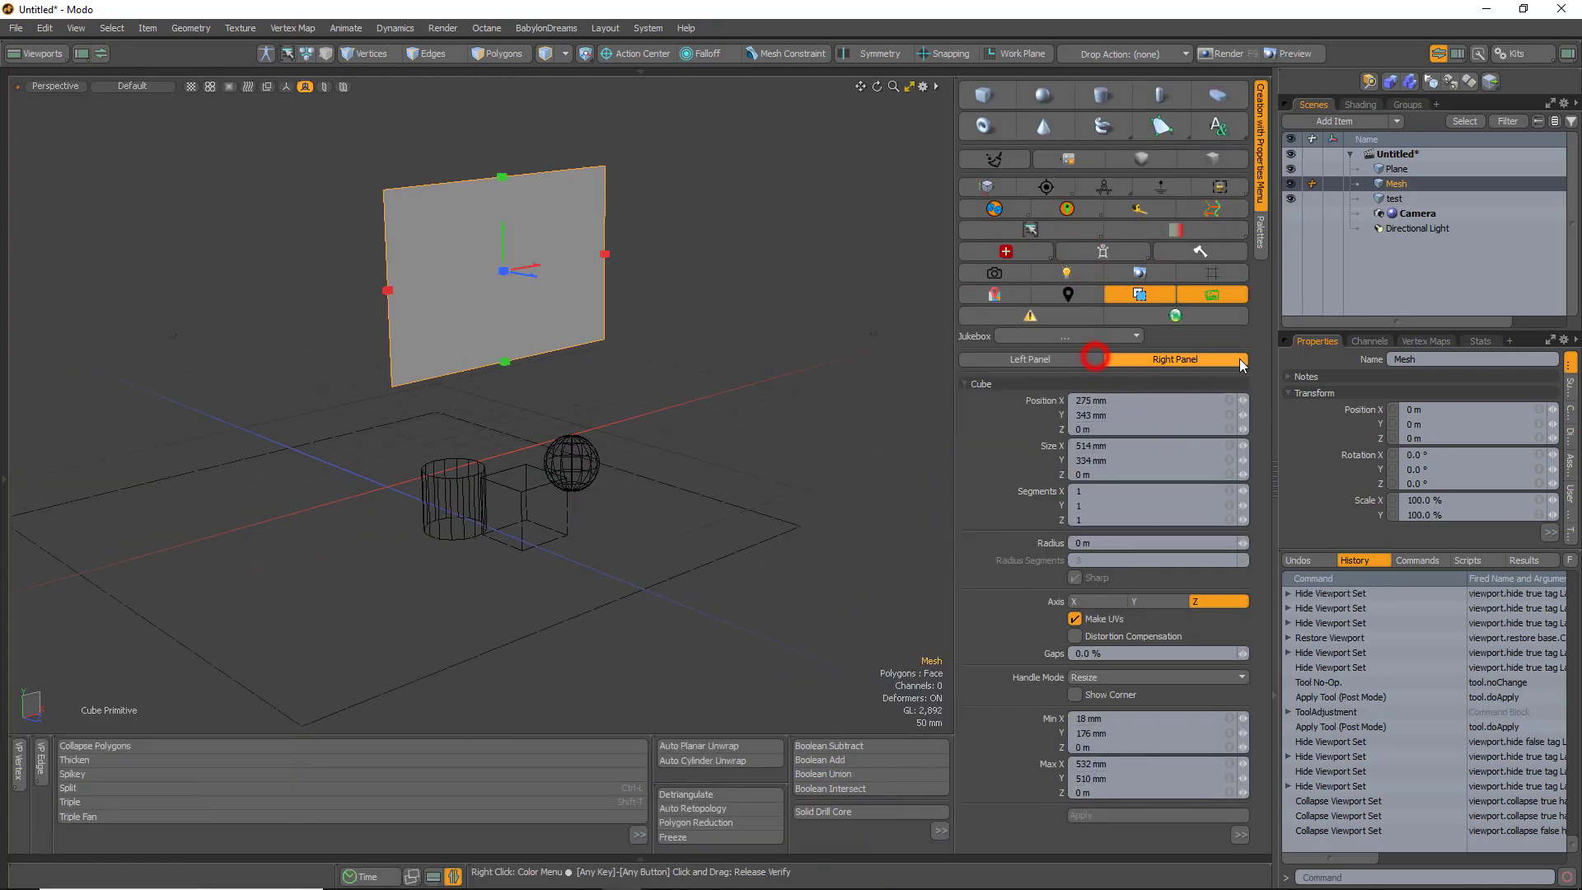
pyautogui.click(1191, 361)
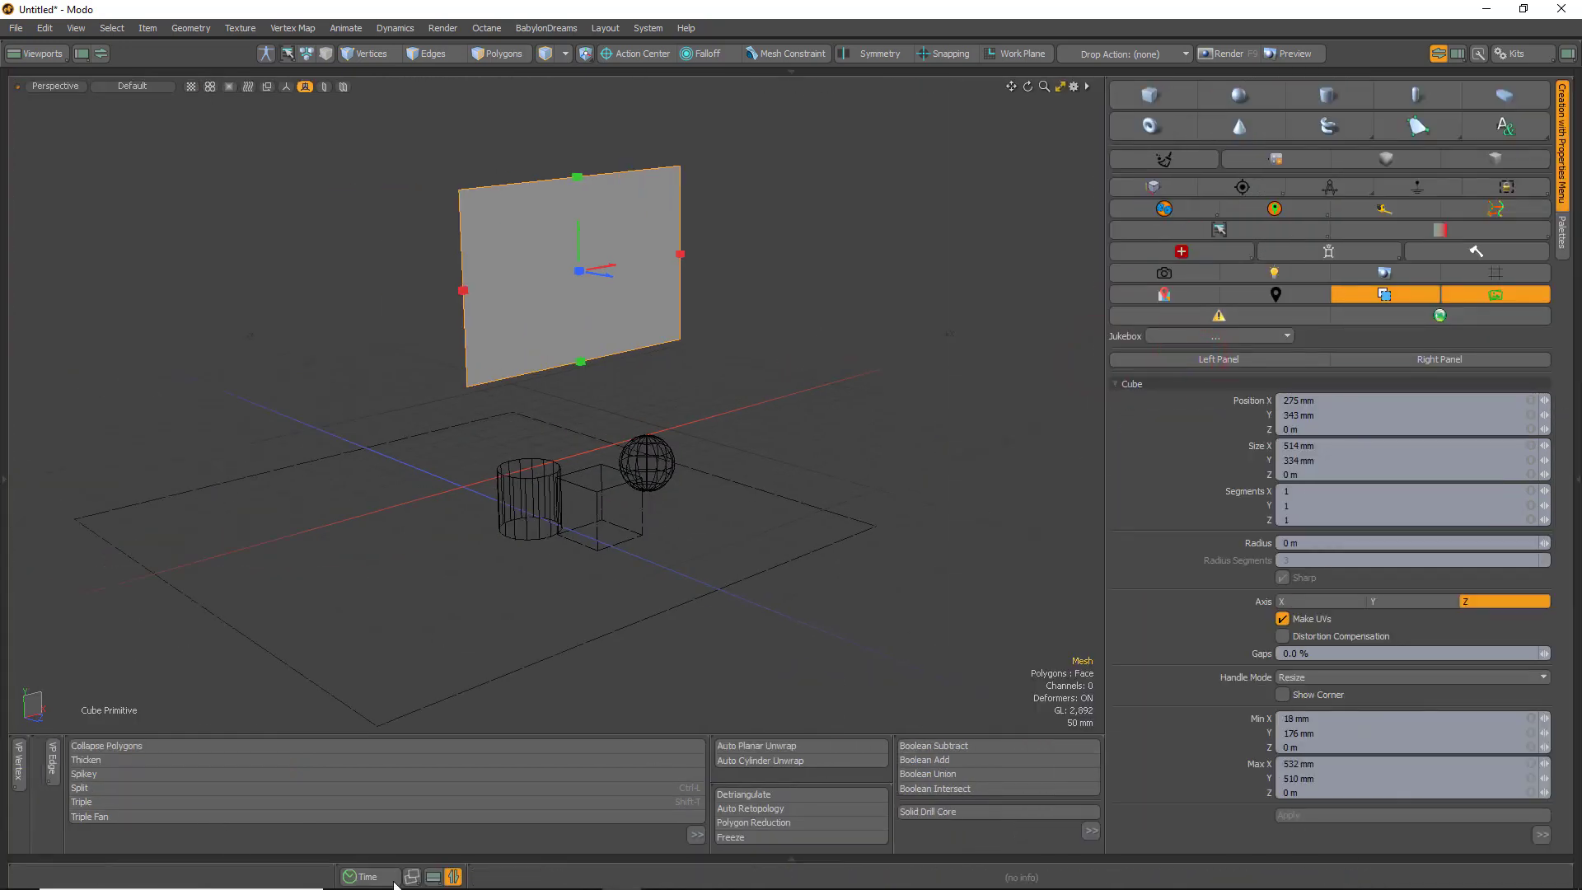
pyautogui.click(457, 877)
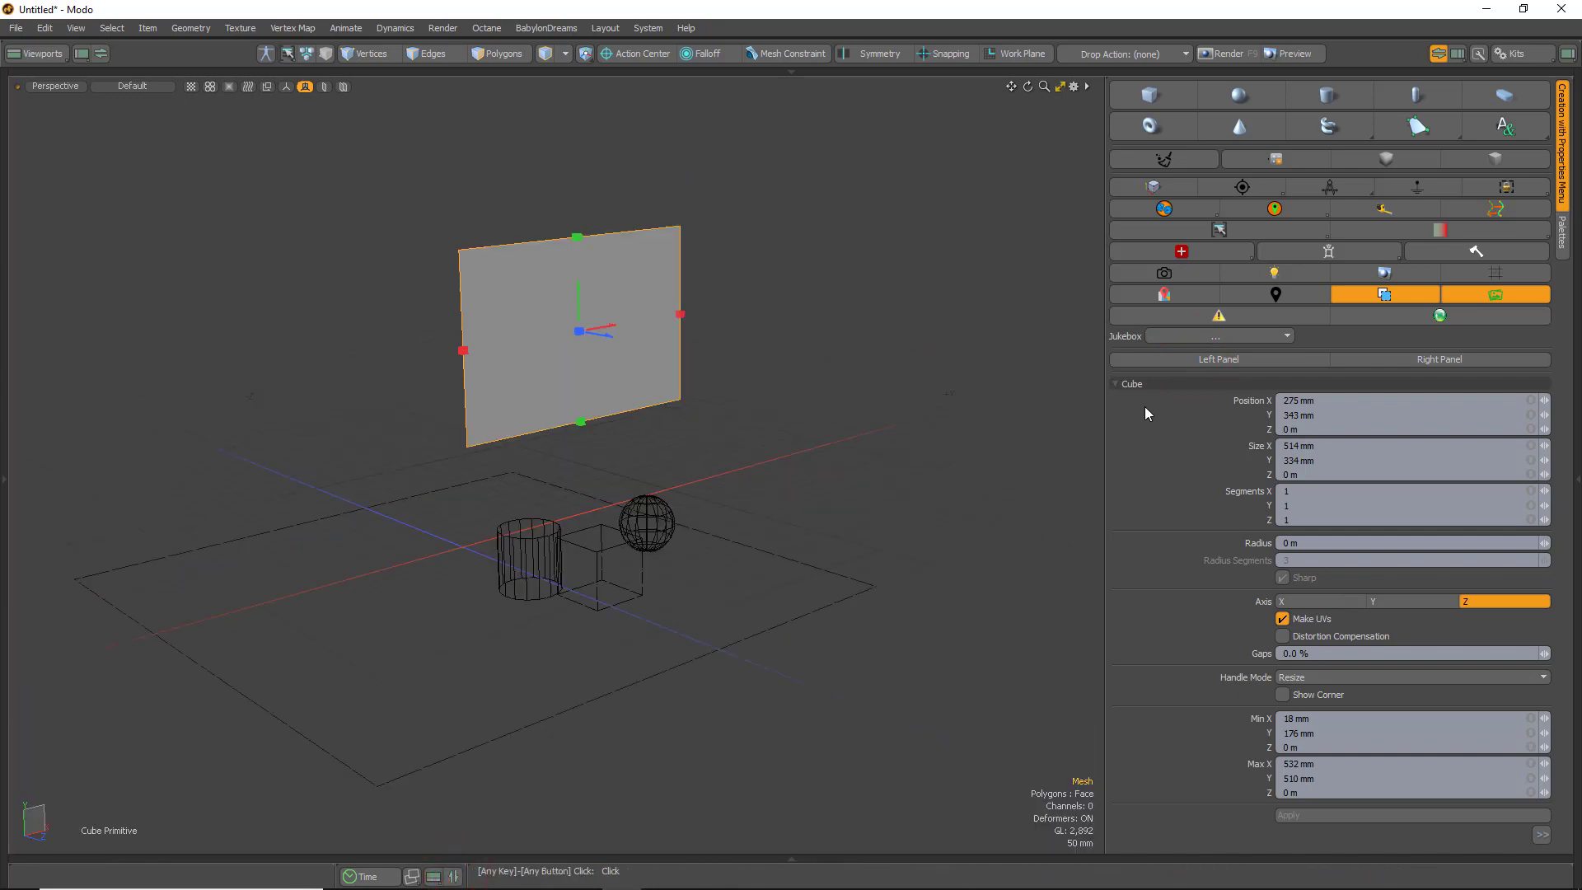
# Toggle the right Scenes and Properties panels back on, then open and close the left toolbox
pyautogui.click(1344, 359)
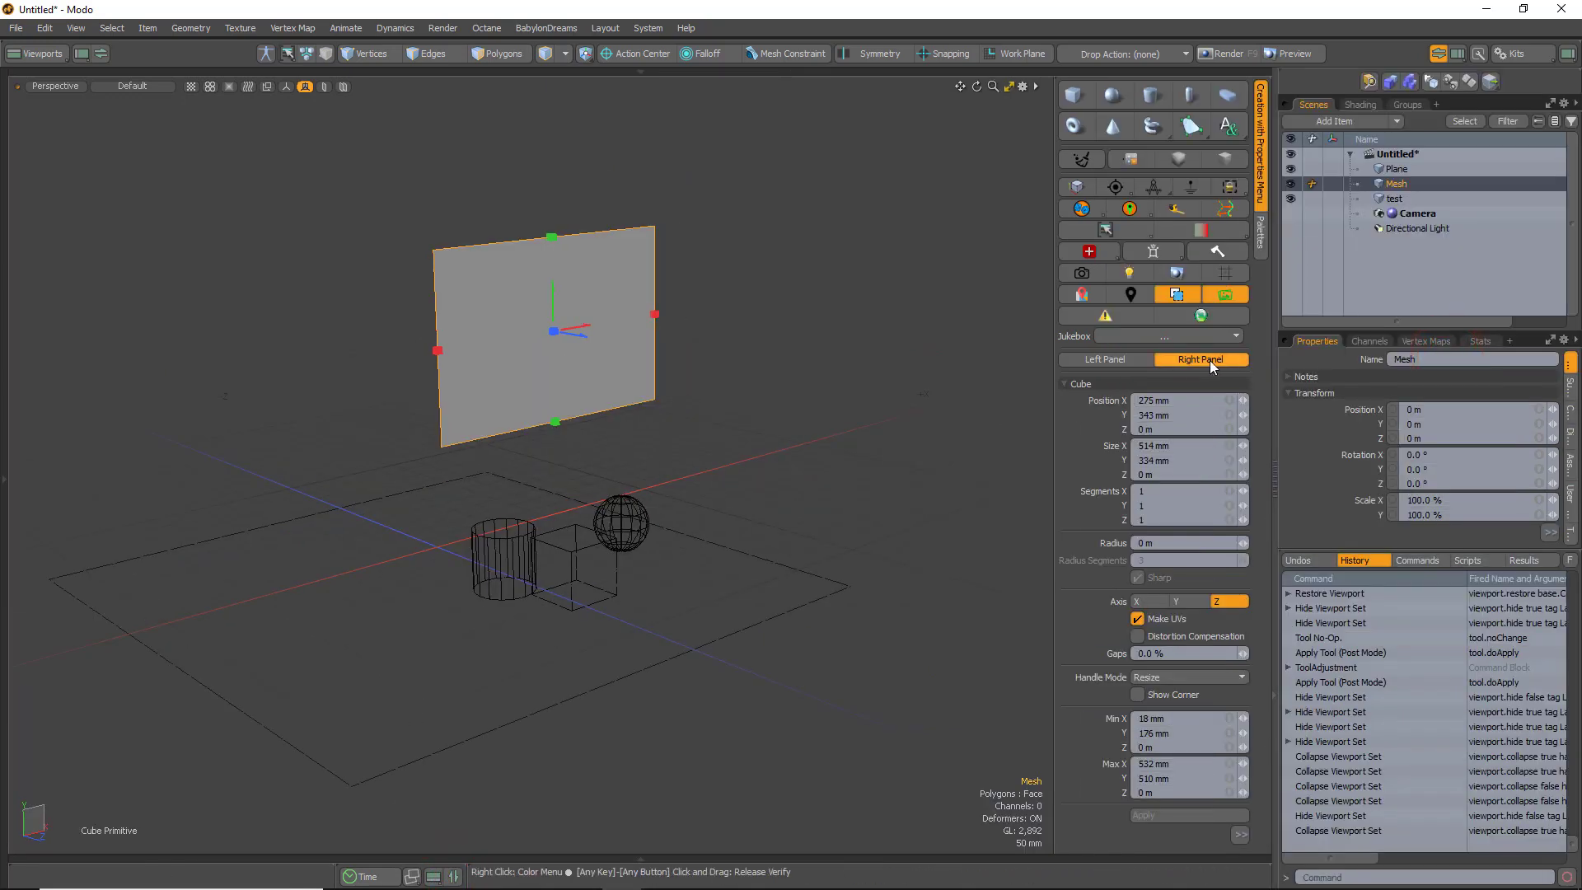
pyautogui.click(1211, 360)
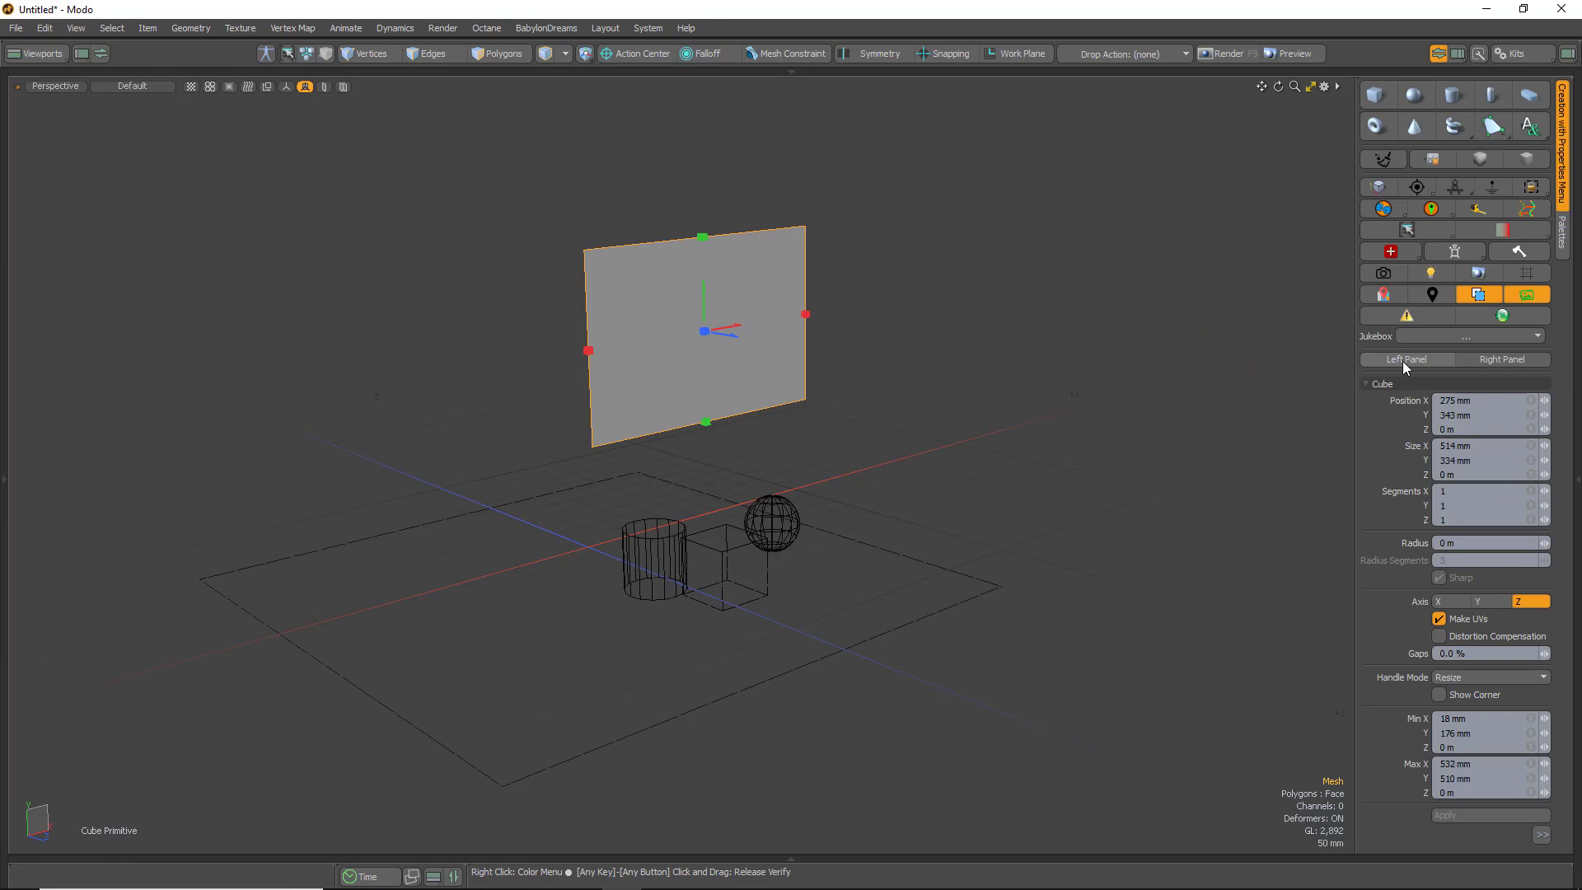
pyautogui.click(1472, 362)
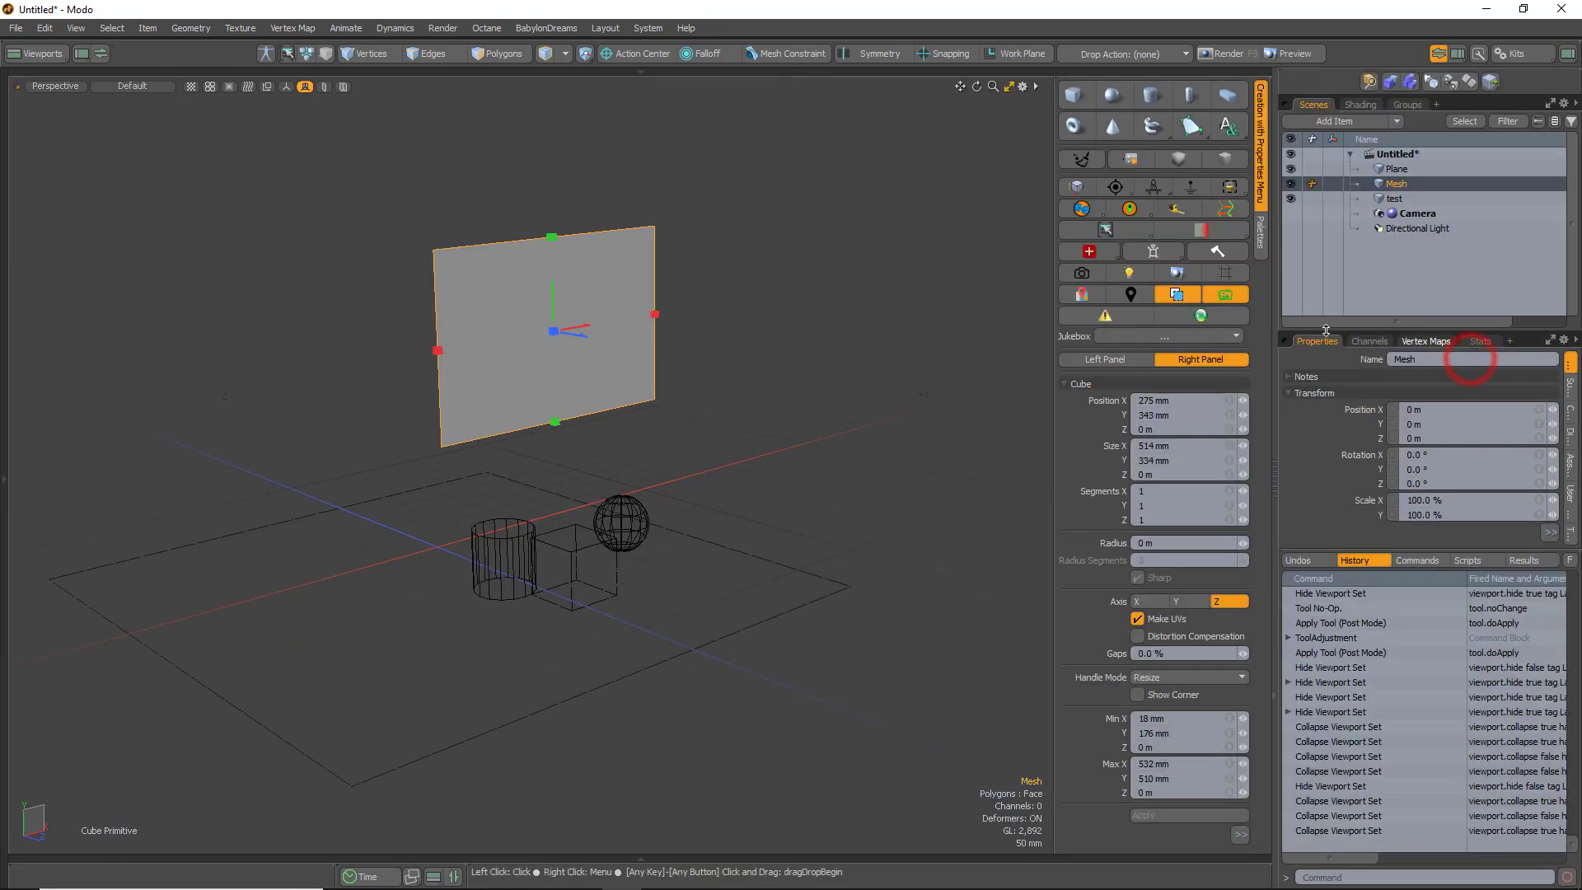
pyautogui.click(1196, 359)
pyautogui.click(1407, 359)
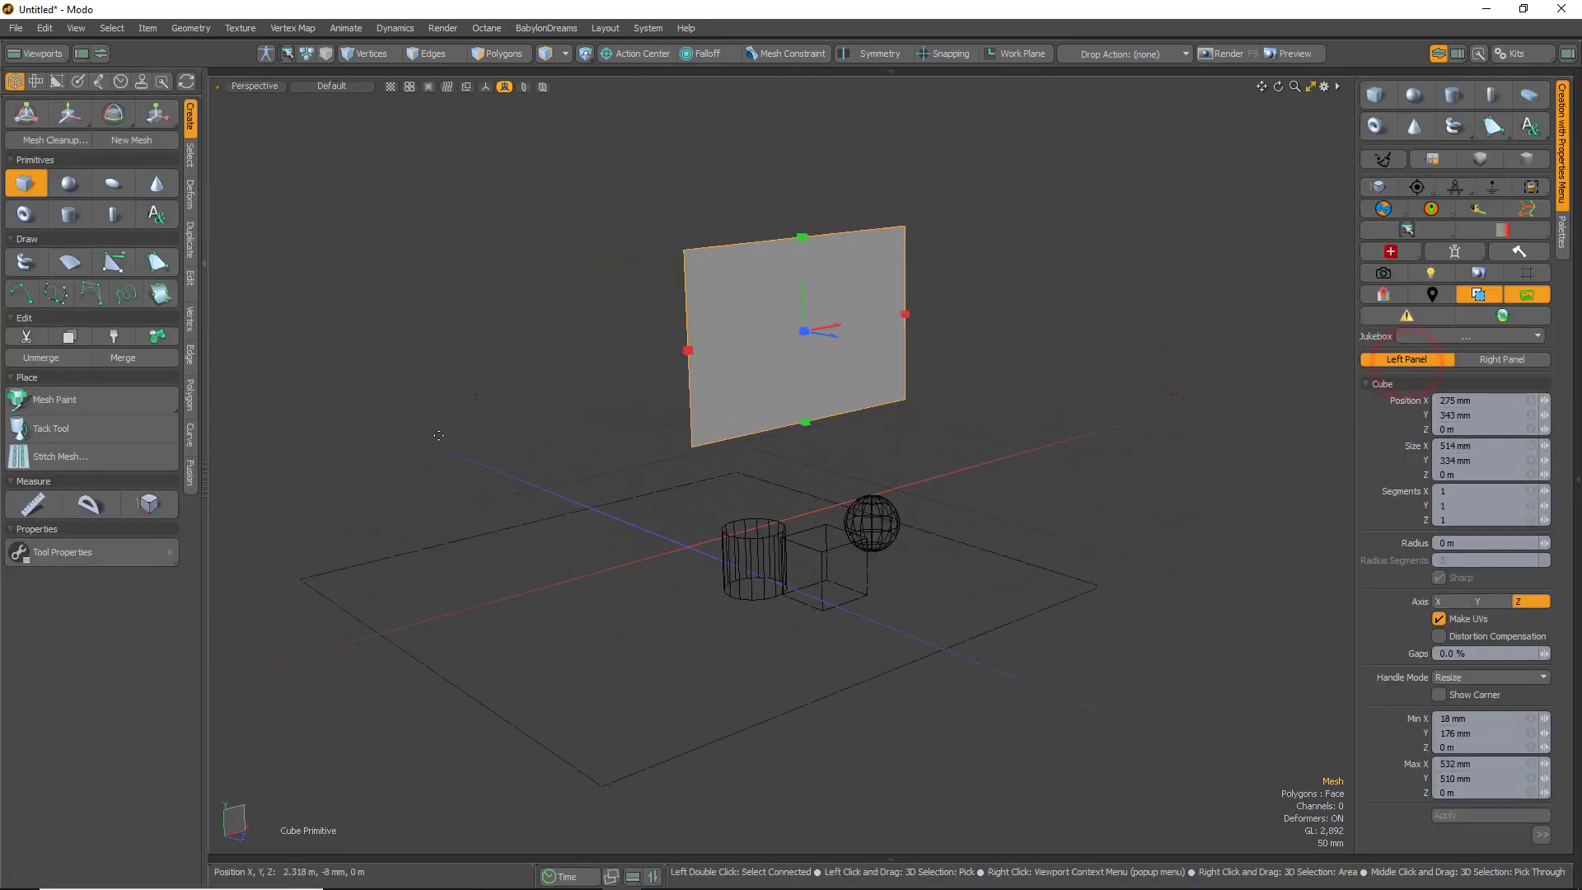
pyautogui.click(1407, 360)
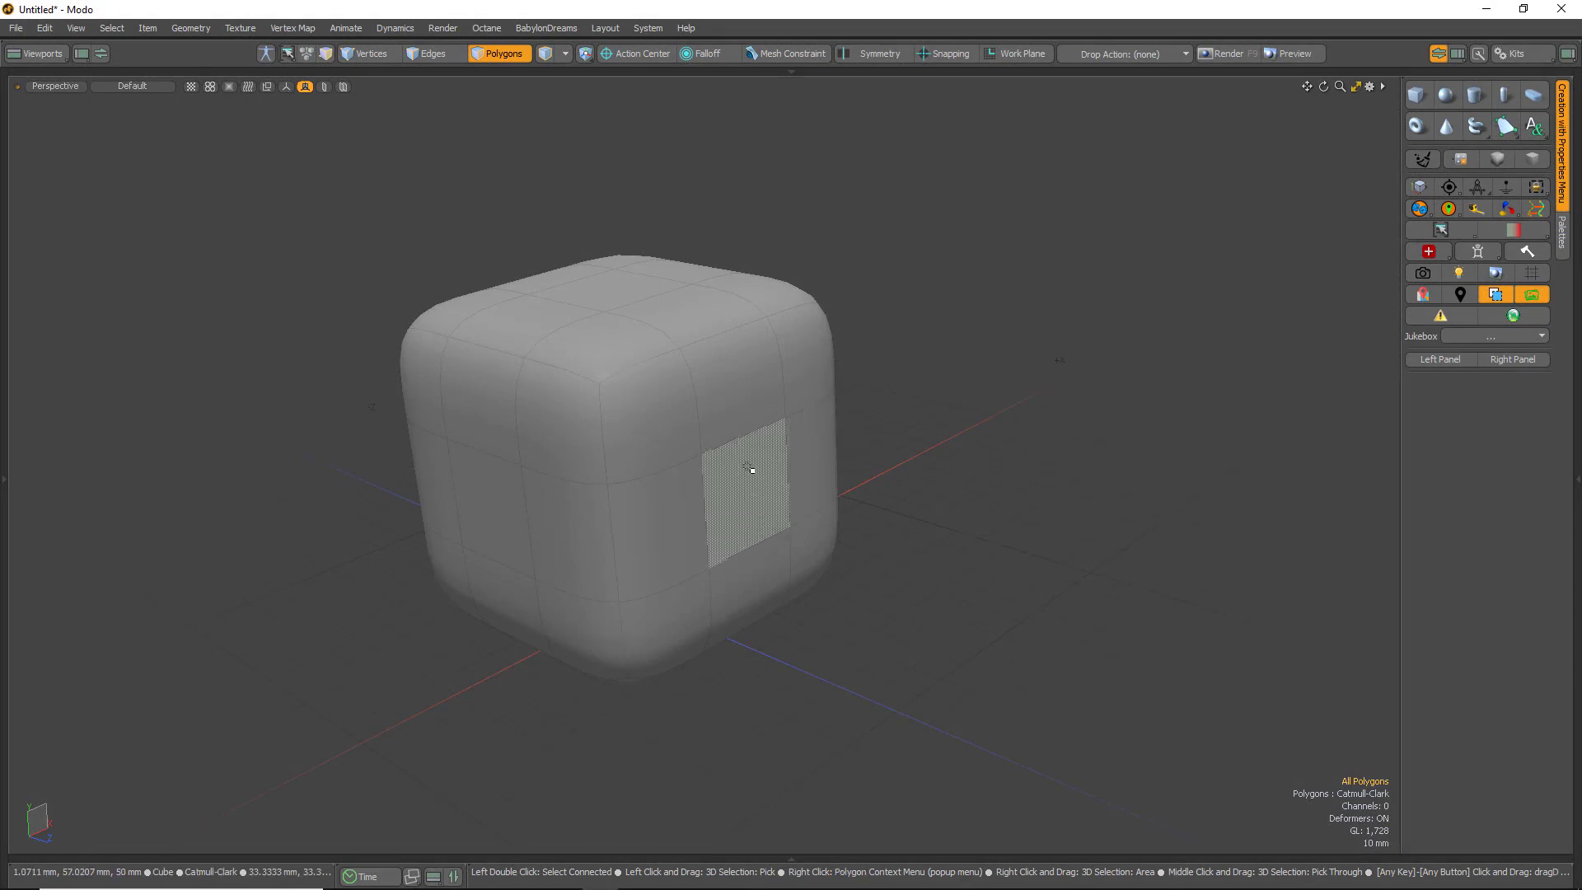
# Give the cube's front face edges 100% weight and bring up the edge-weight selection sets list
pyautogui.click(748, 468)
pyautogui.press('Up')
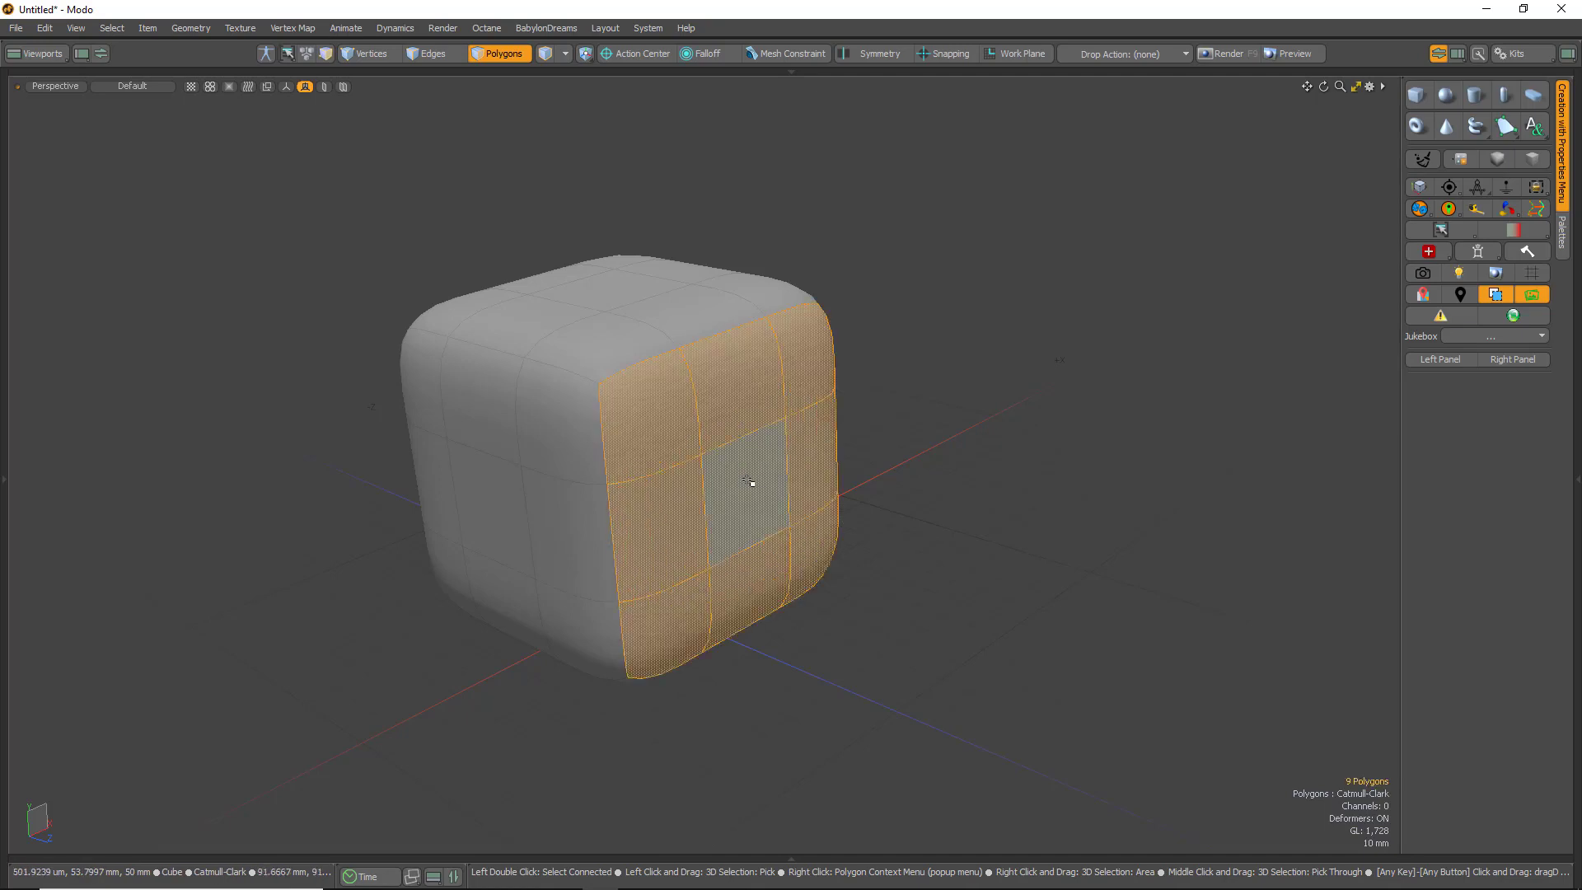
pyautogui.hotkey('shift', 'w')
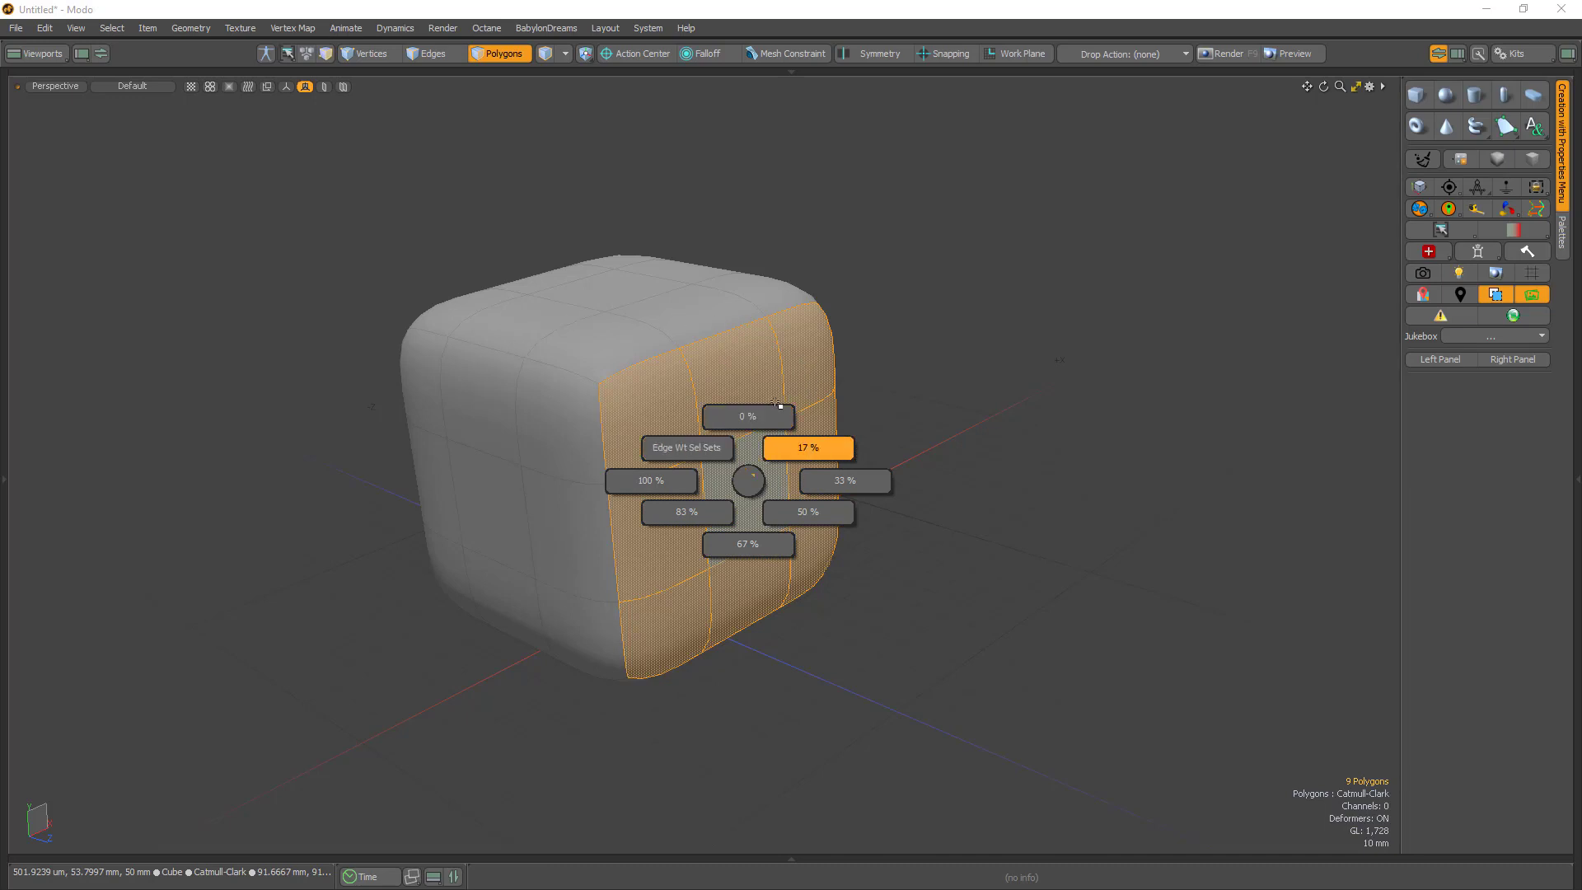
pyautogui.click(650, 480)
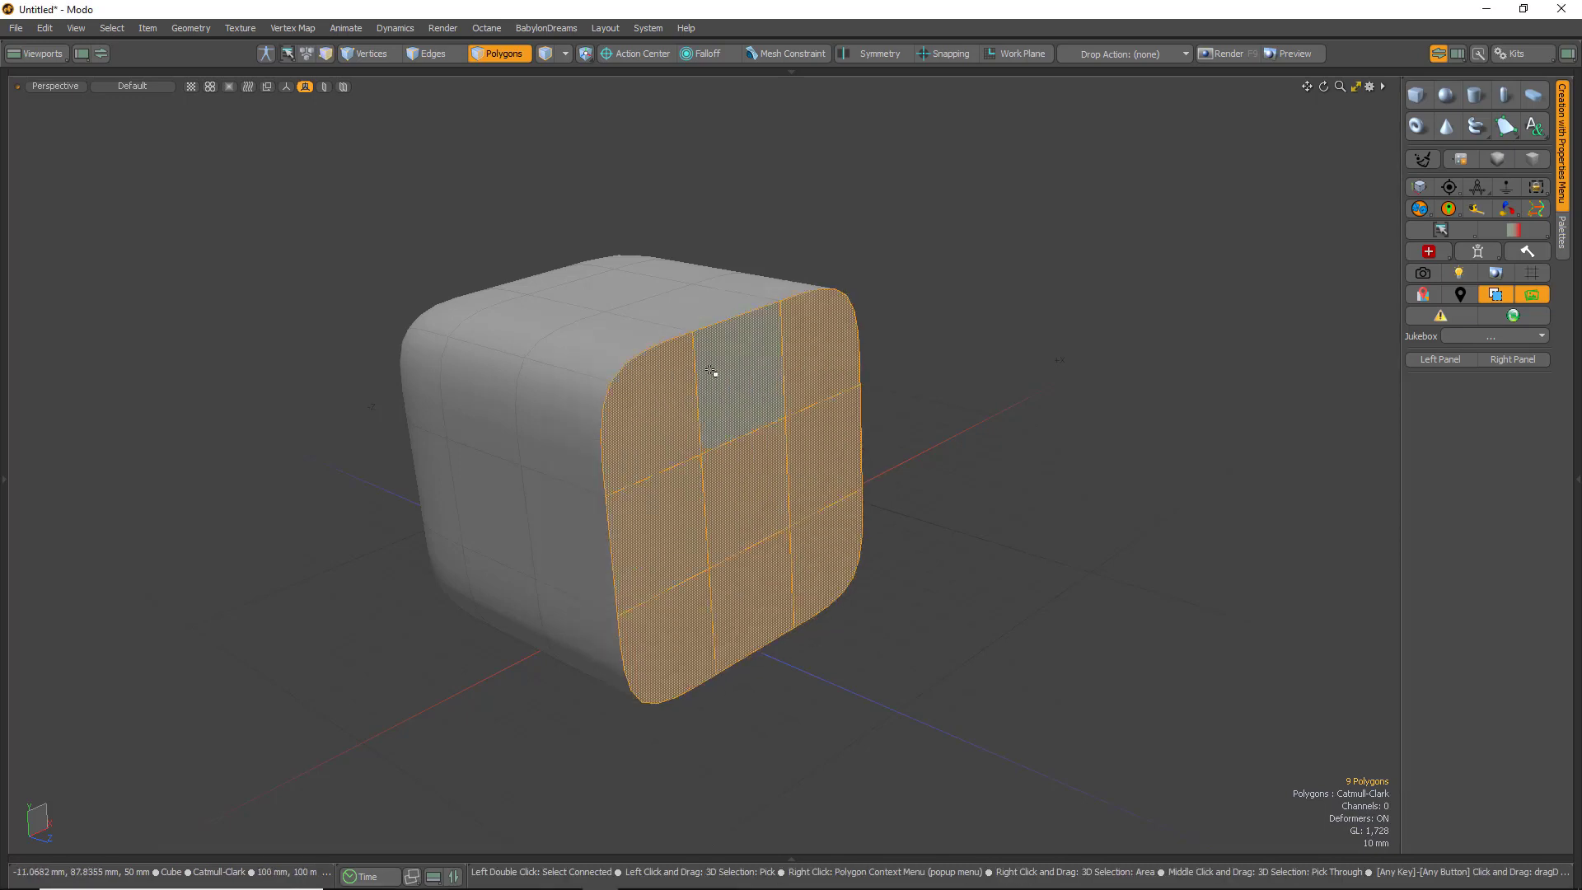
pyautogui.hotkey('shift', 'w')
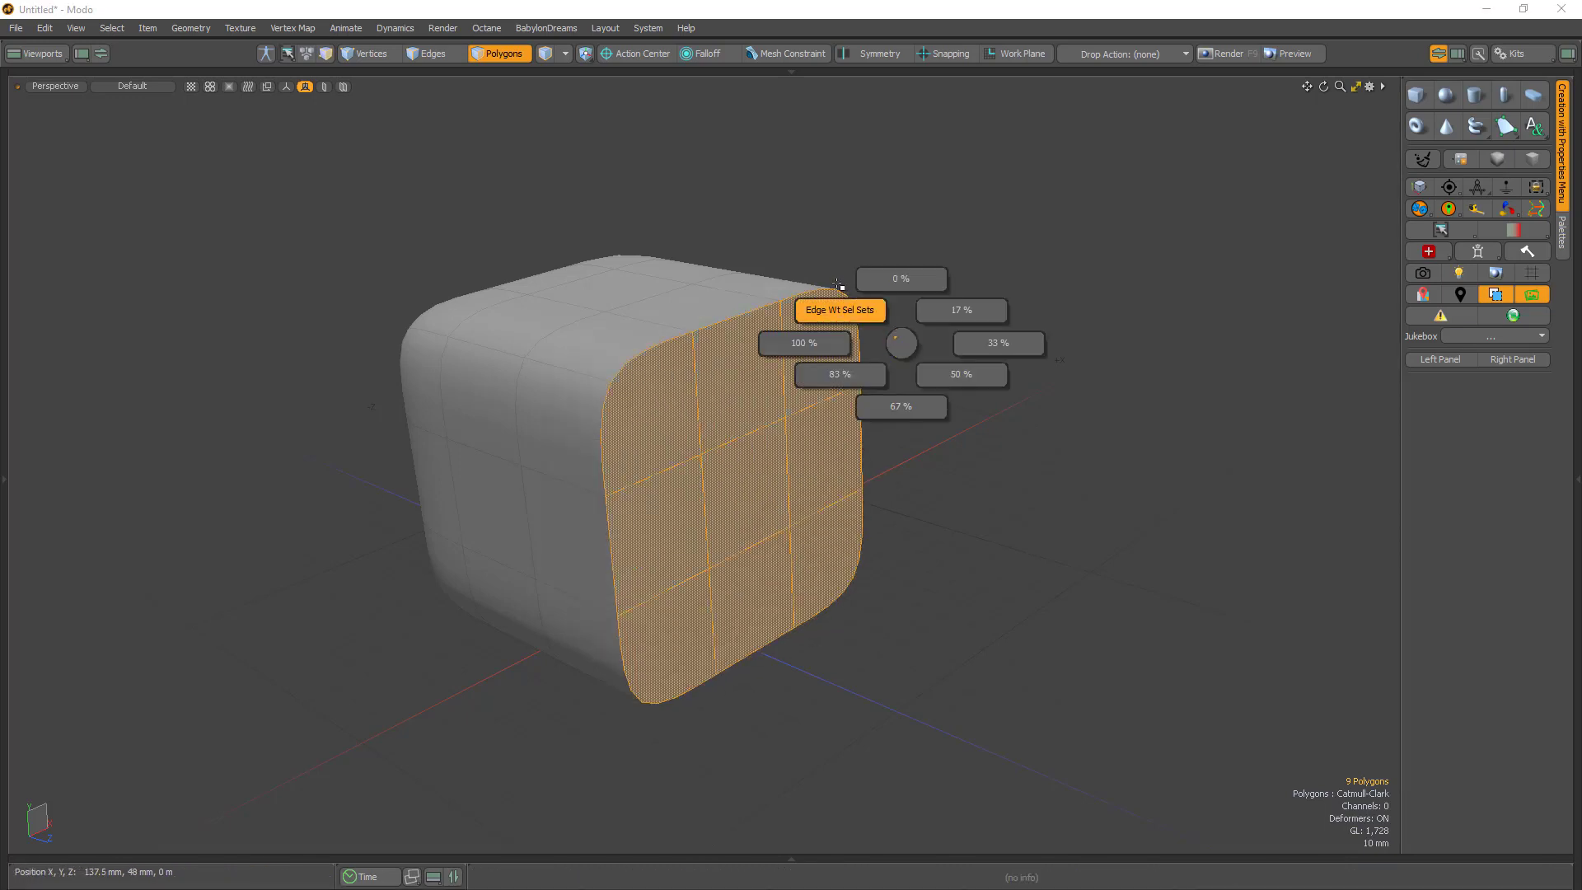
pyautogui.click(837, 312)
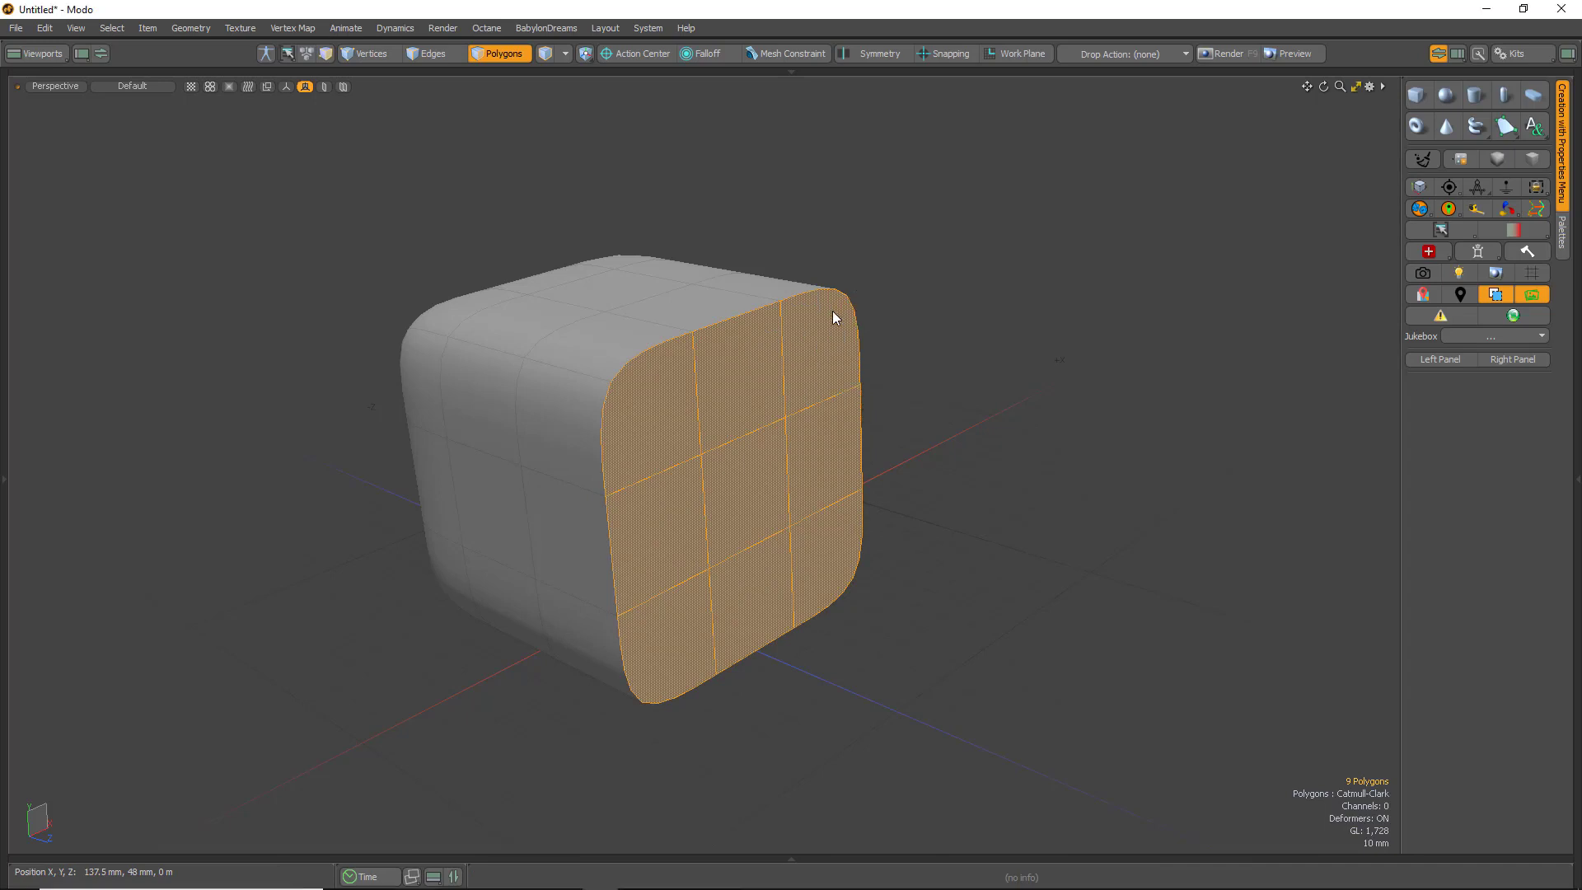
pyautogui.moveTo(831, 190); pyautogui.dragTo(1132, 182)
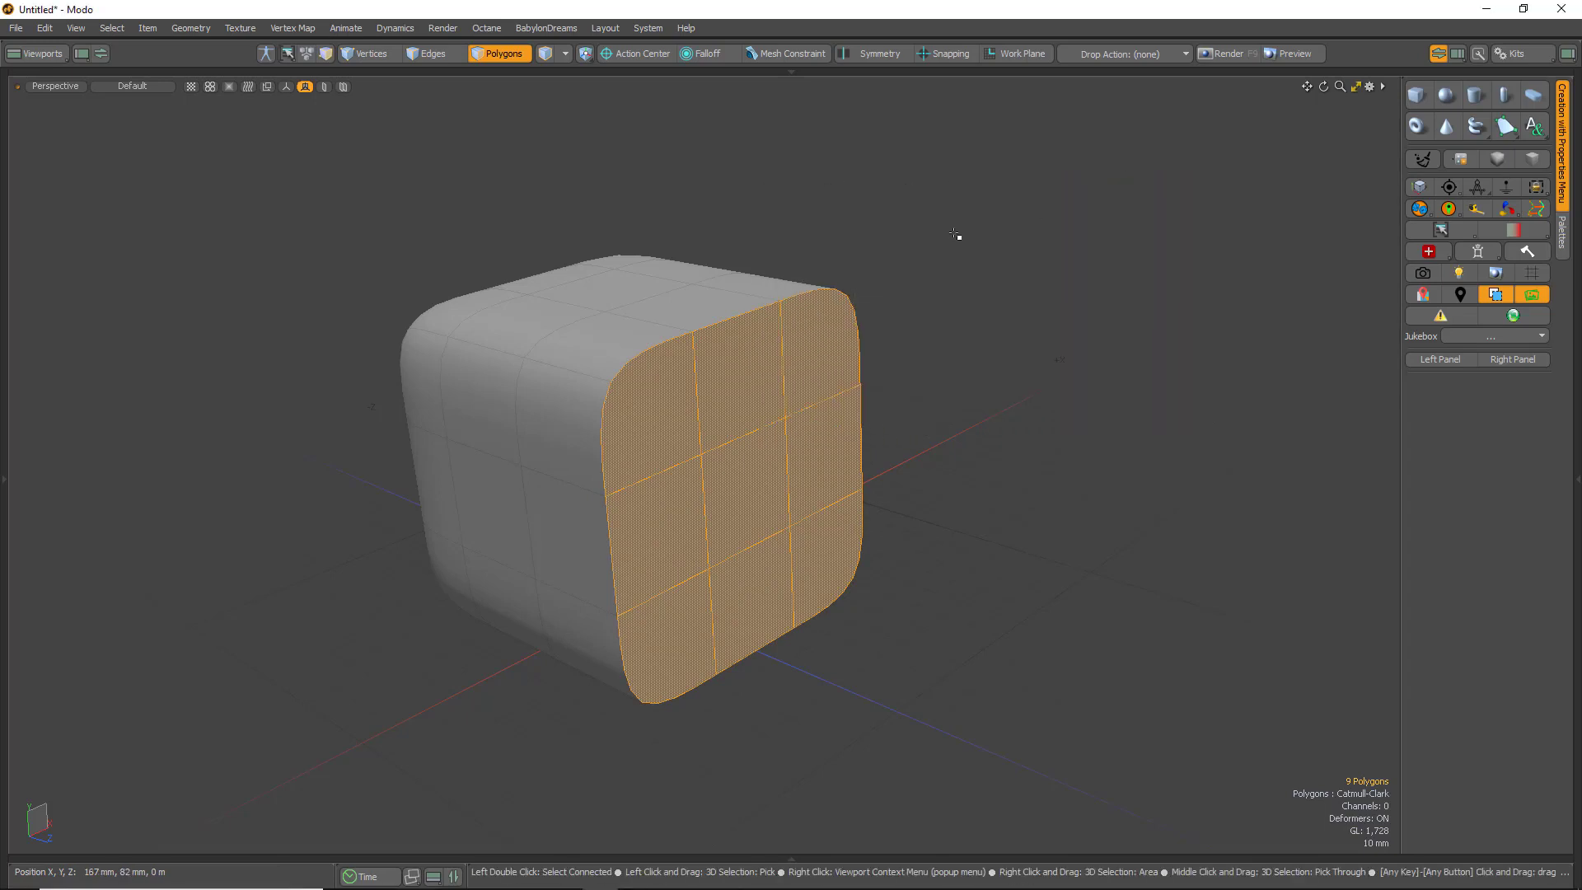
# Select the top and left side faces and give their edges 17% weight
pyautogui.click(908, 240)
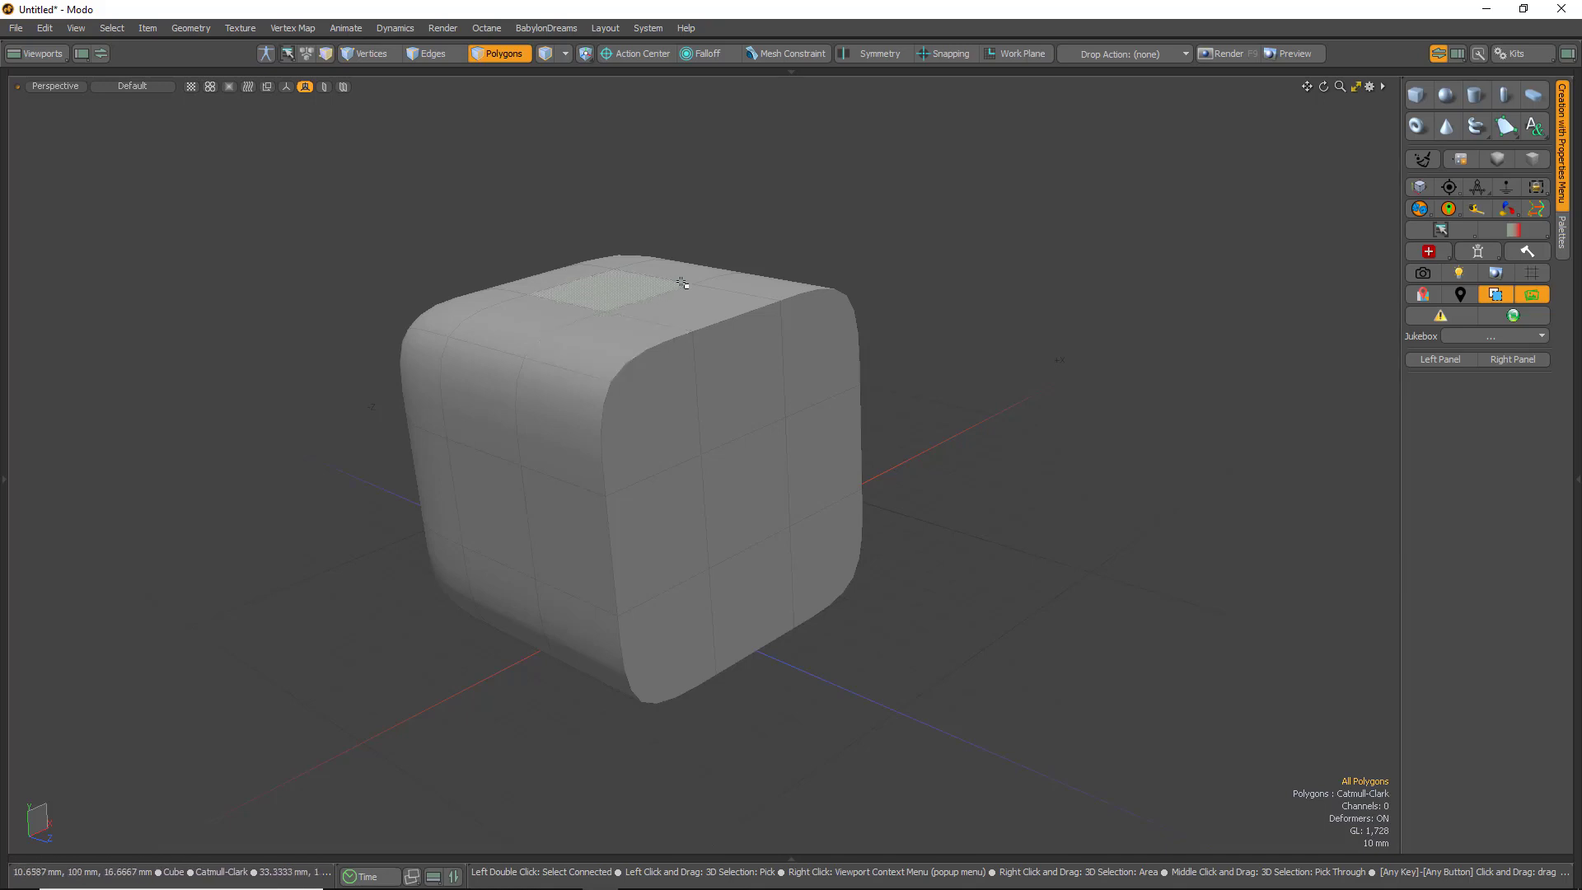
pyautogui.click(609, 290)
pyautogui.hotkey('shift', 'Up')
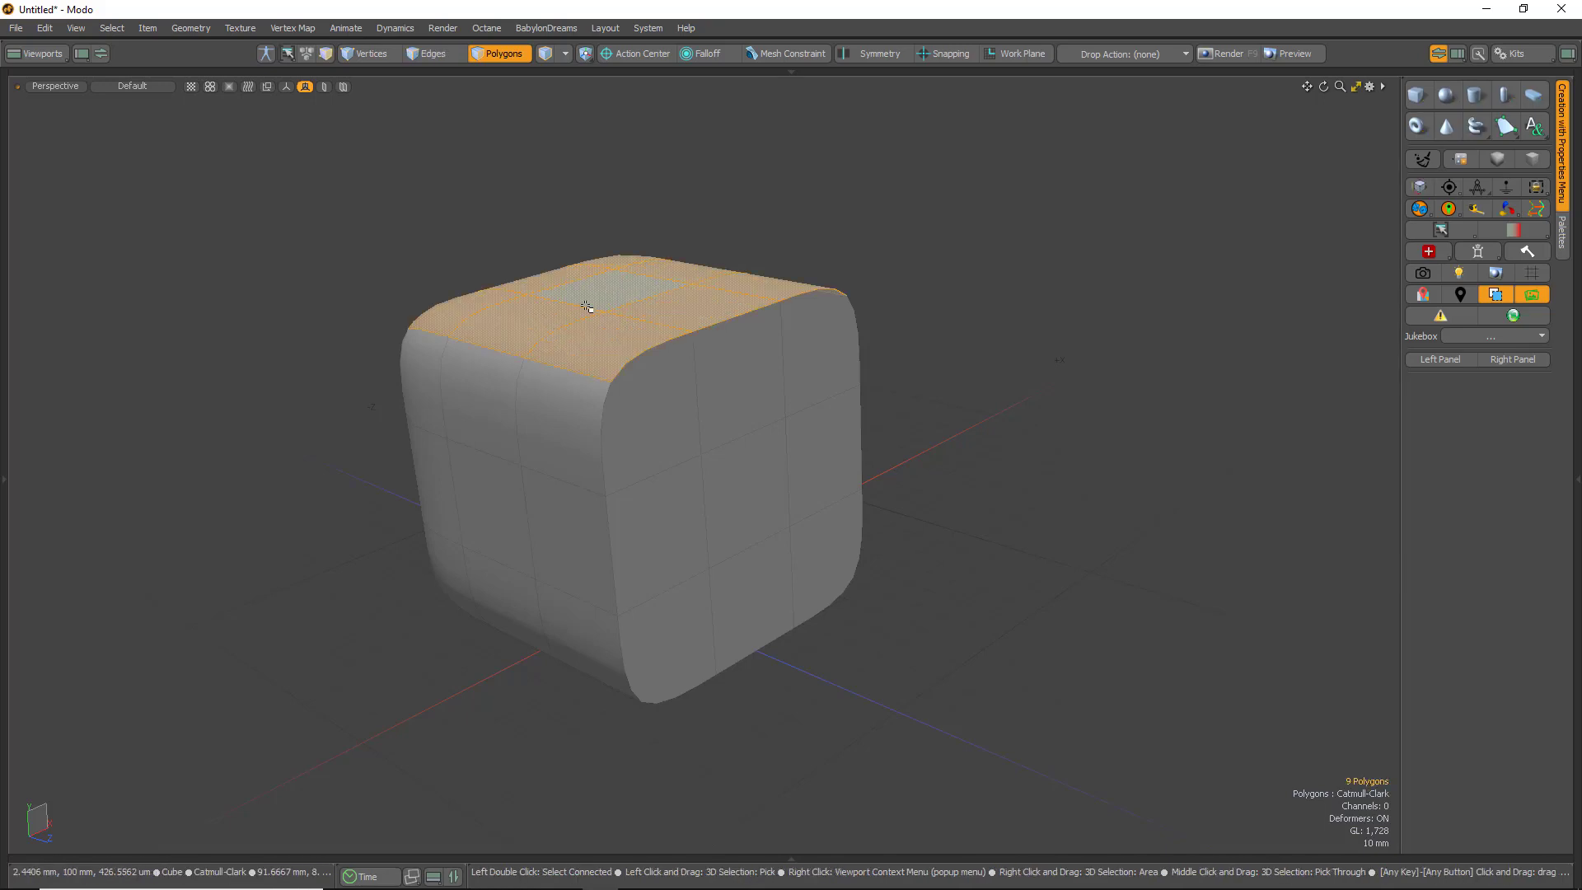
pyautogui.keyDown('alt'); pyautogui.moveTo(400, 530); pyautogui.dragTo(1183, 524); pyautogui.keyUp('alt')
pyautogui.click(667, 504)
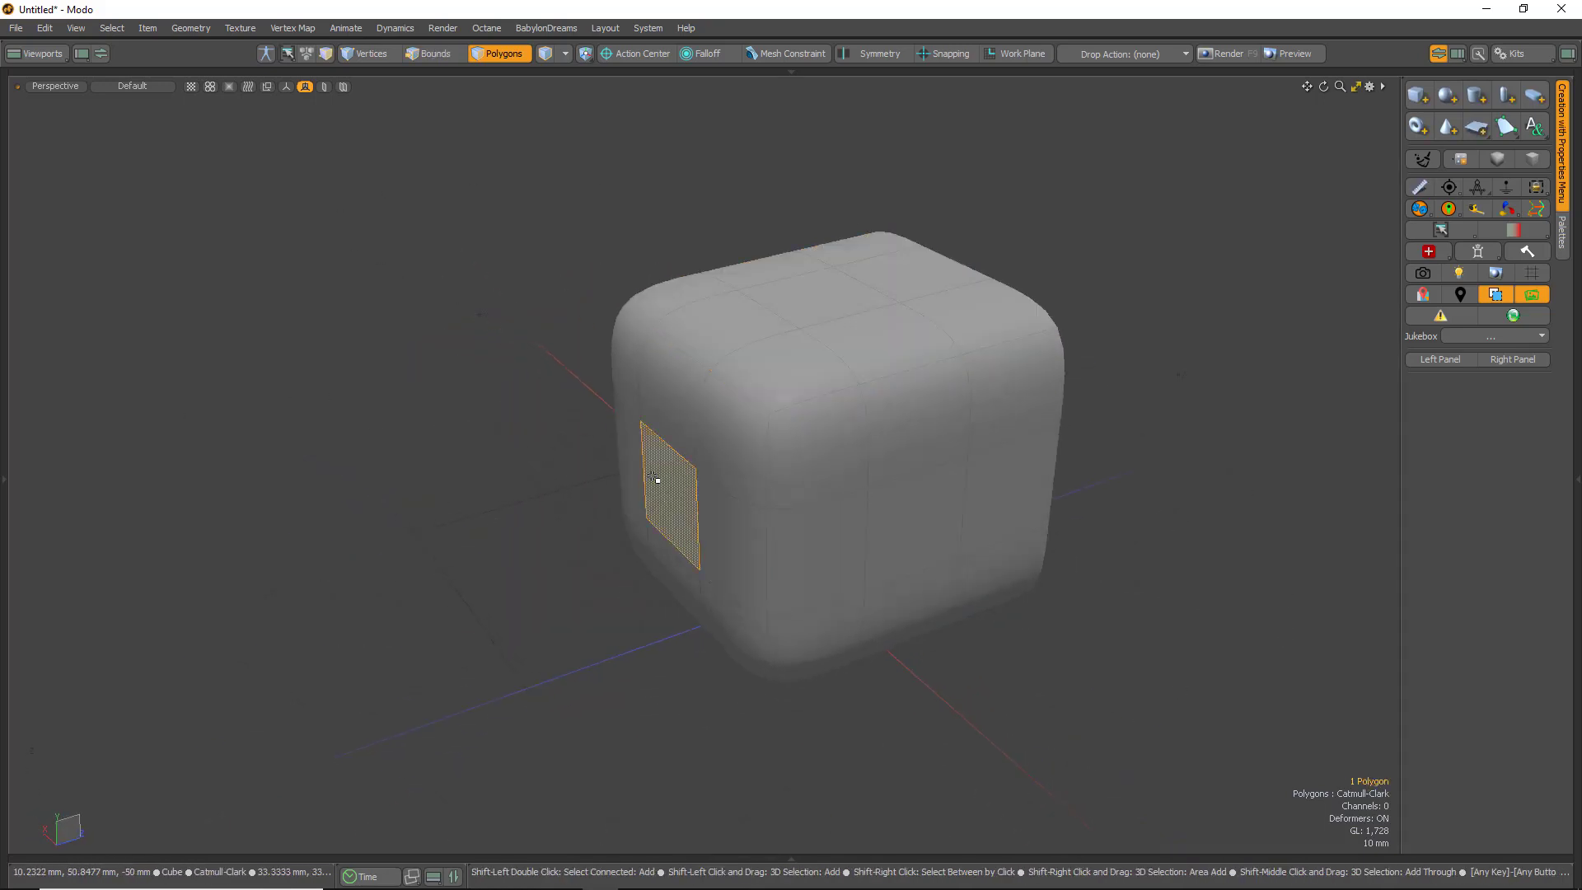
pyautogui.hotkey('shift', 'Up')
pyautogui.hotkey('shift', 'w')
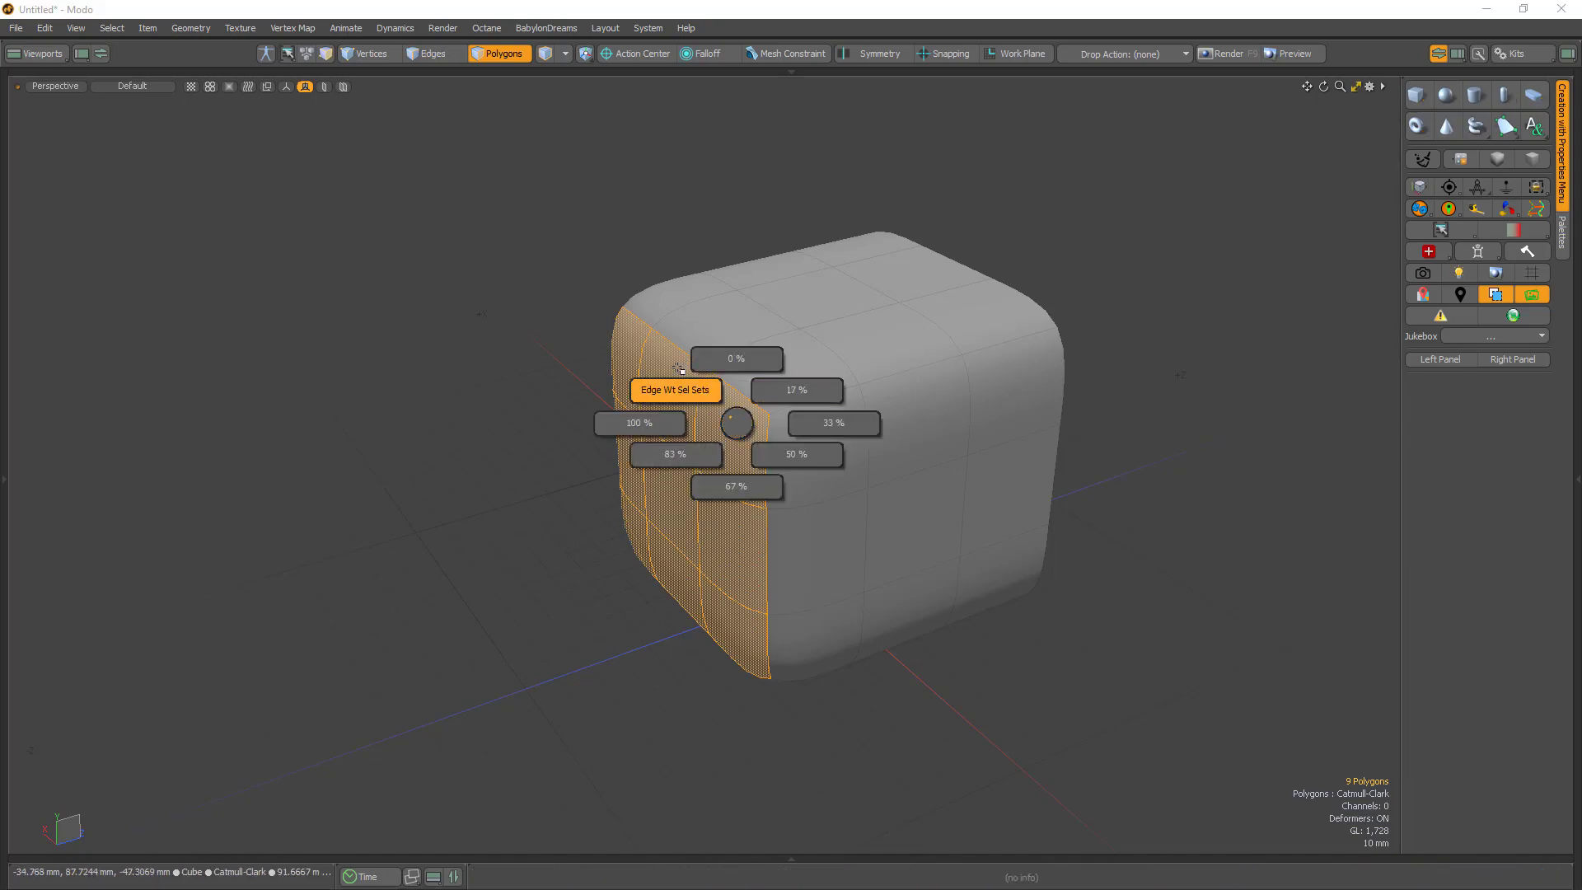
pyautogui.click(797, 389)
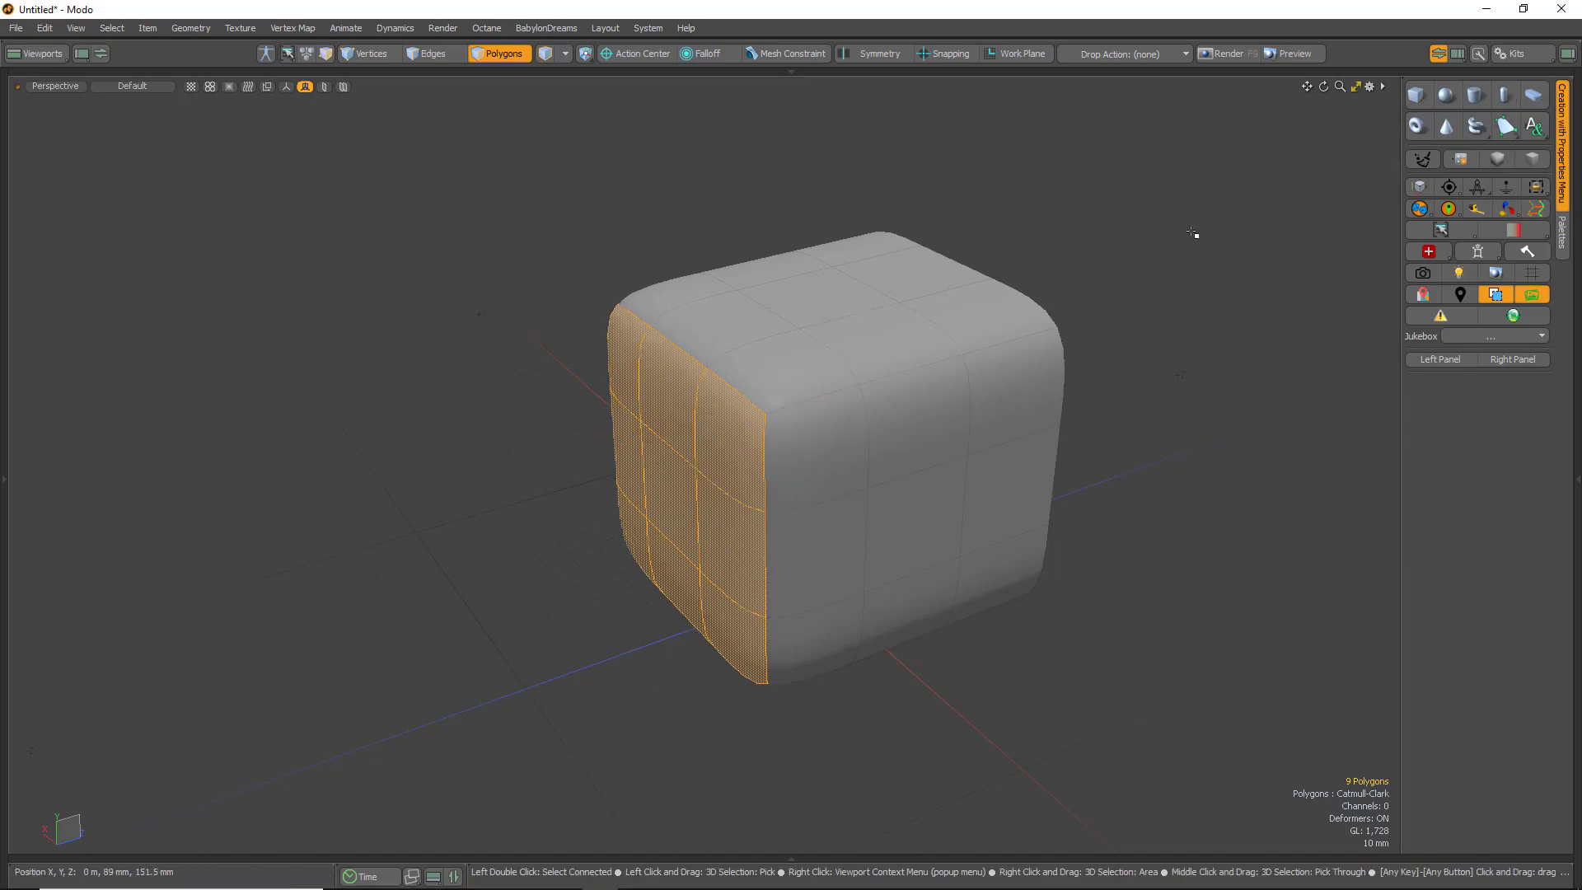
# Clear the selection and reopen the edge-weight sets list in the upper right
pyautogui.keyDown('alt'); pyautogui.moveTo(799, 394); pyautogui.dragTo(803, 595); pyautogui.keyUp('alt')
pyautogui.click(803, 595)
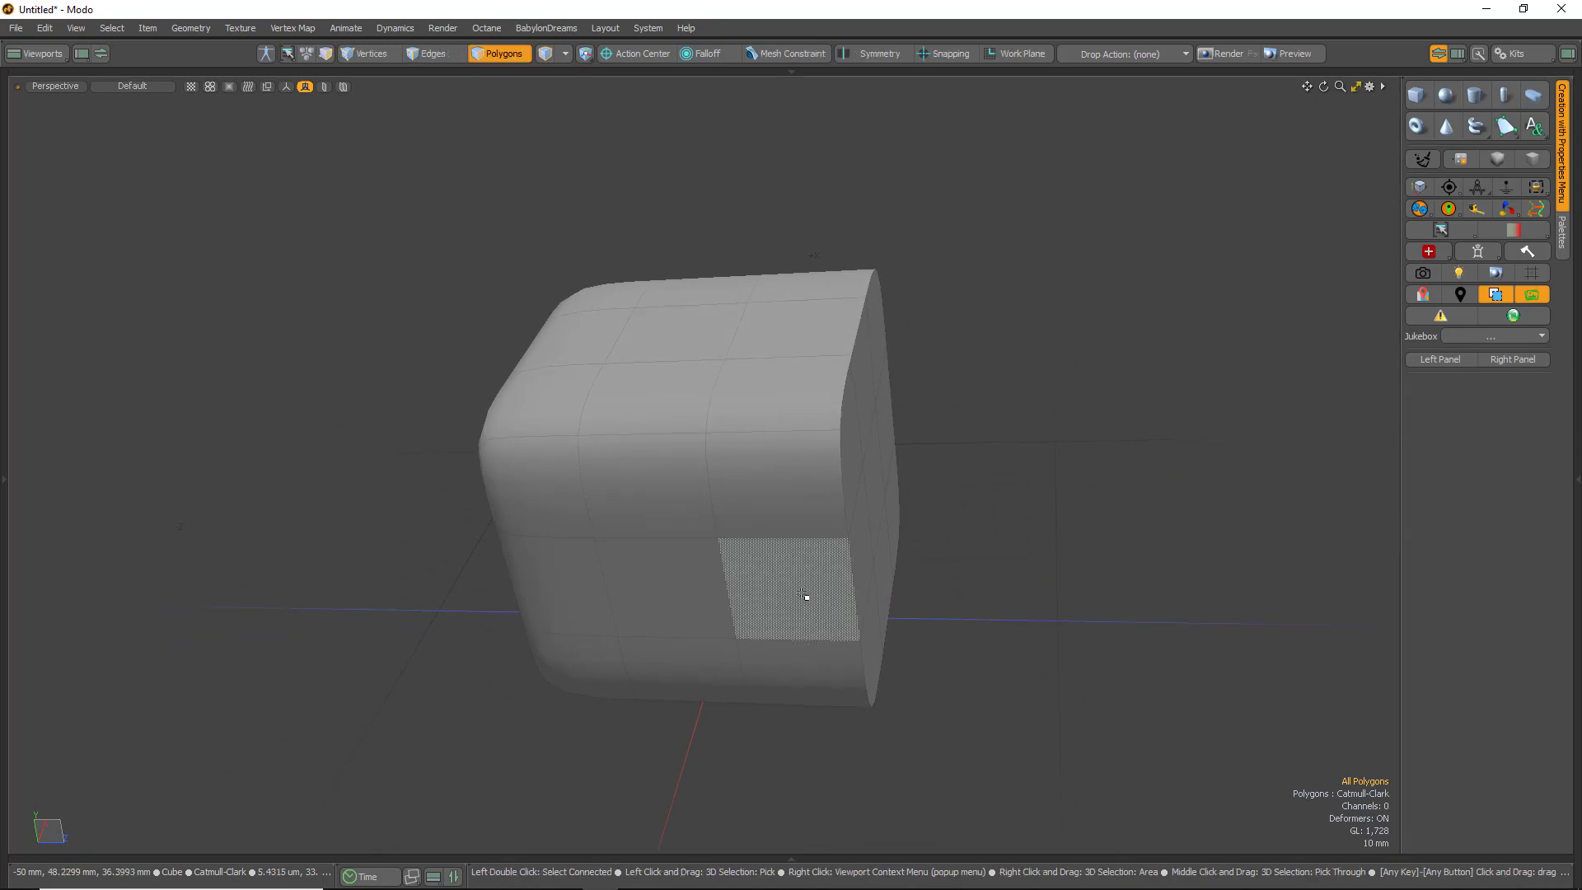
pyautogui.hotkey('shift', 'w')
pyautogui.click(768, 545)
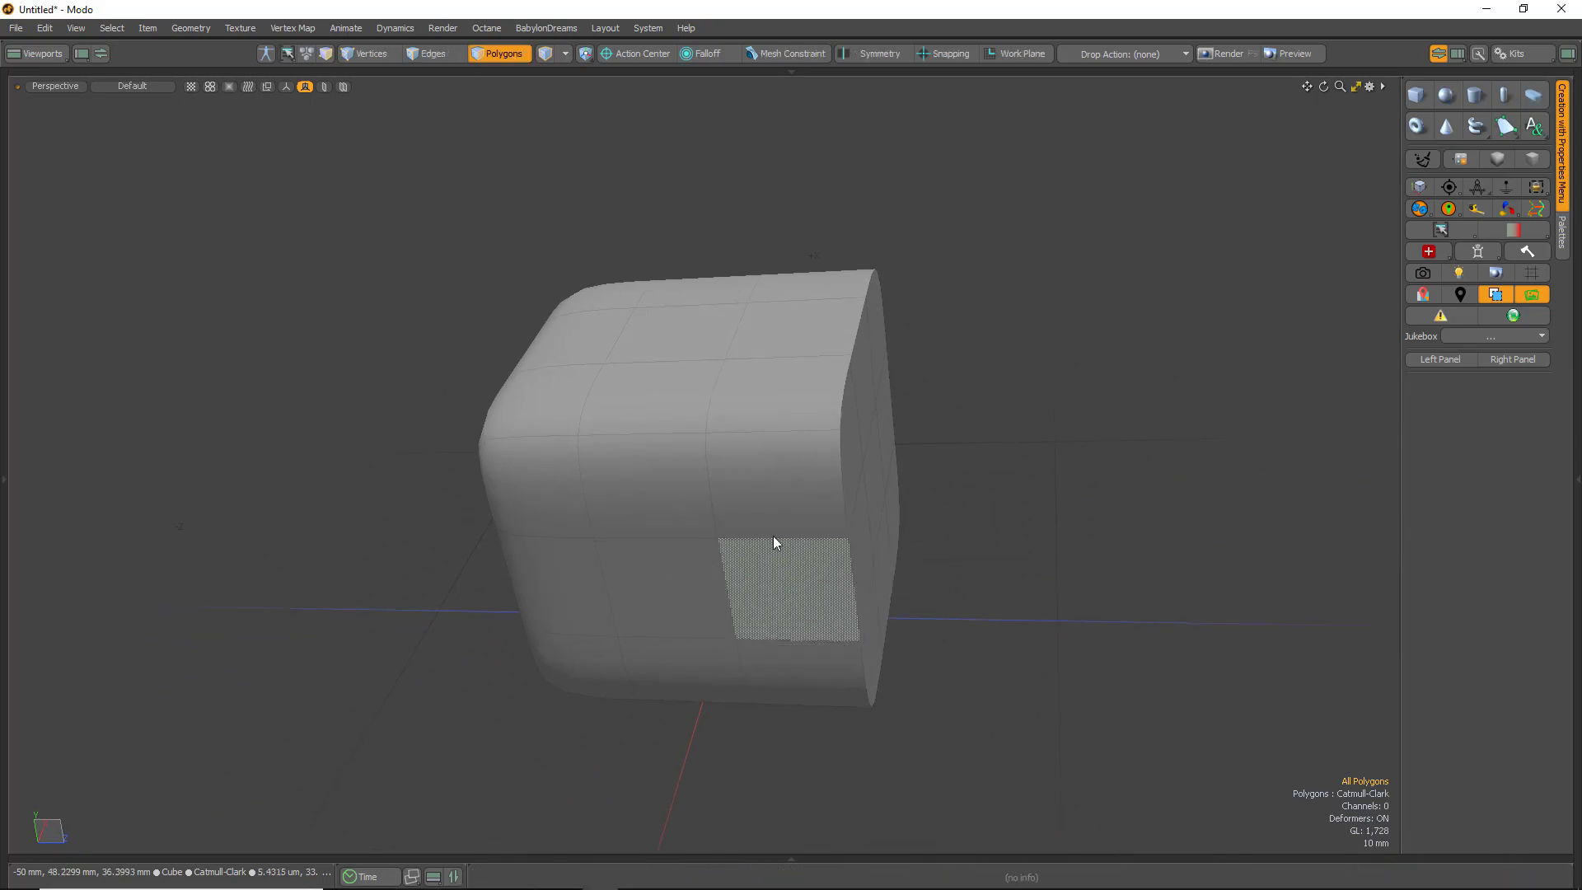
pyautogui.moveTo(733, 437); pyautogui.dragTo(1226, 231)
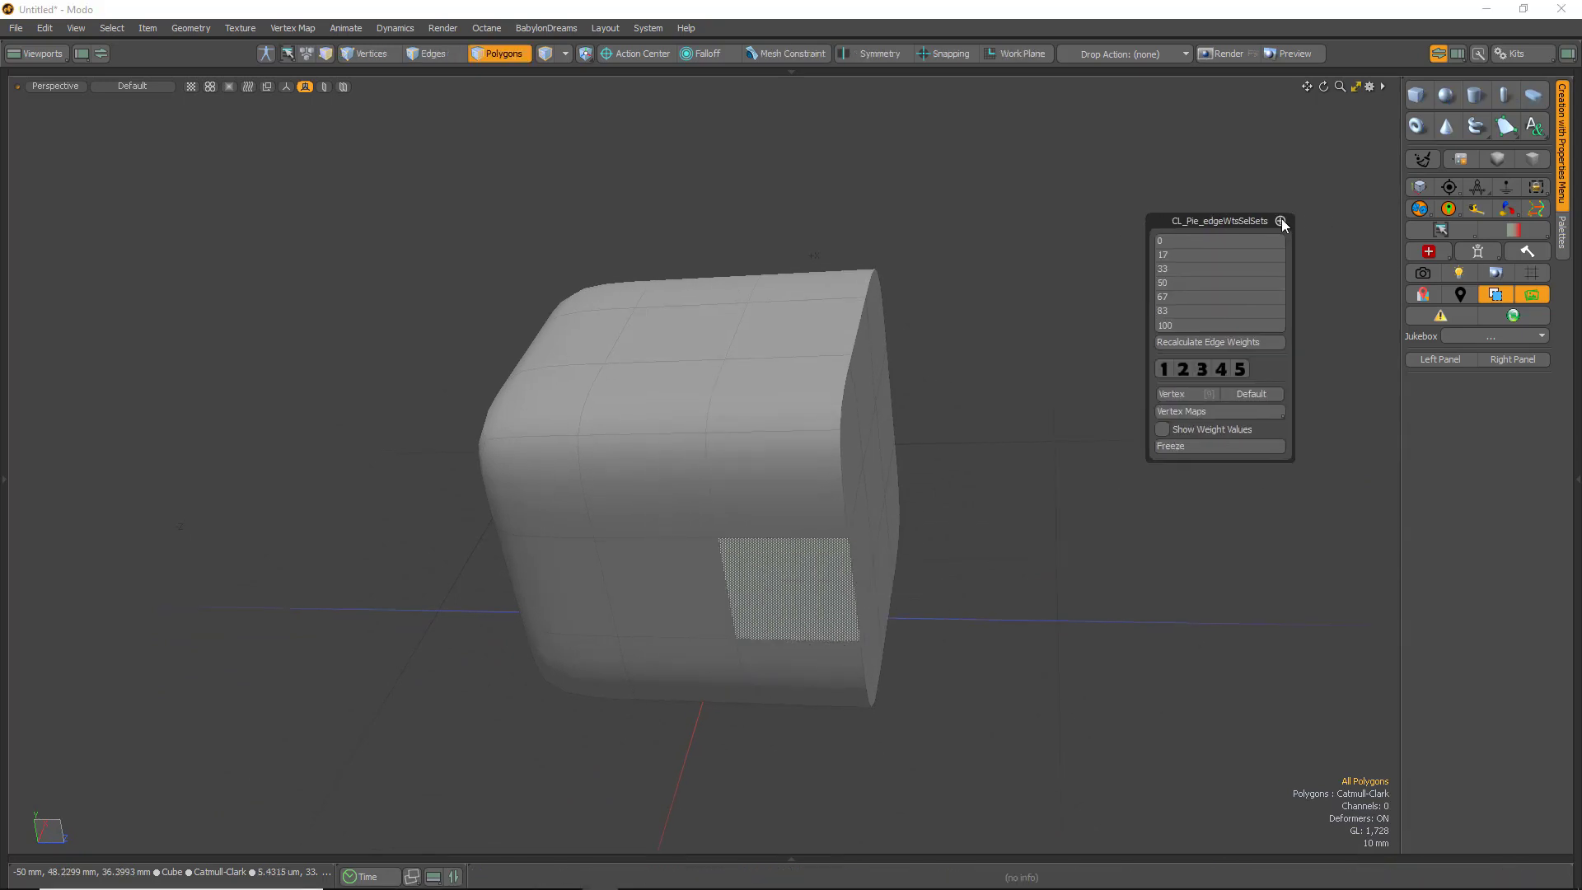
# Use the sets to select the 17 and 100 weighted faces, reweighting the 100 set to 17%
pyautogui.keyDown('alt'); pyautogui.moveTo(692, 452); pyautogui.dragTo(710, 532); pyautogui.keyUp('alt')
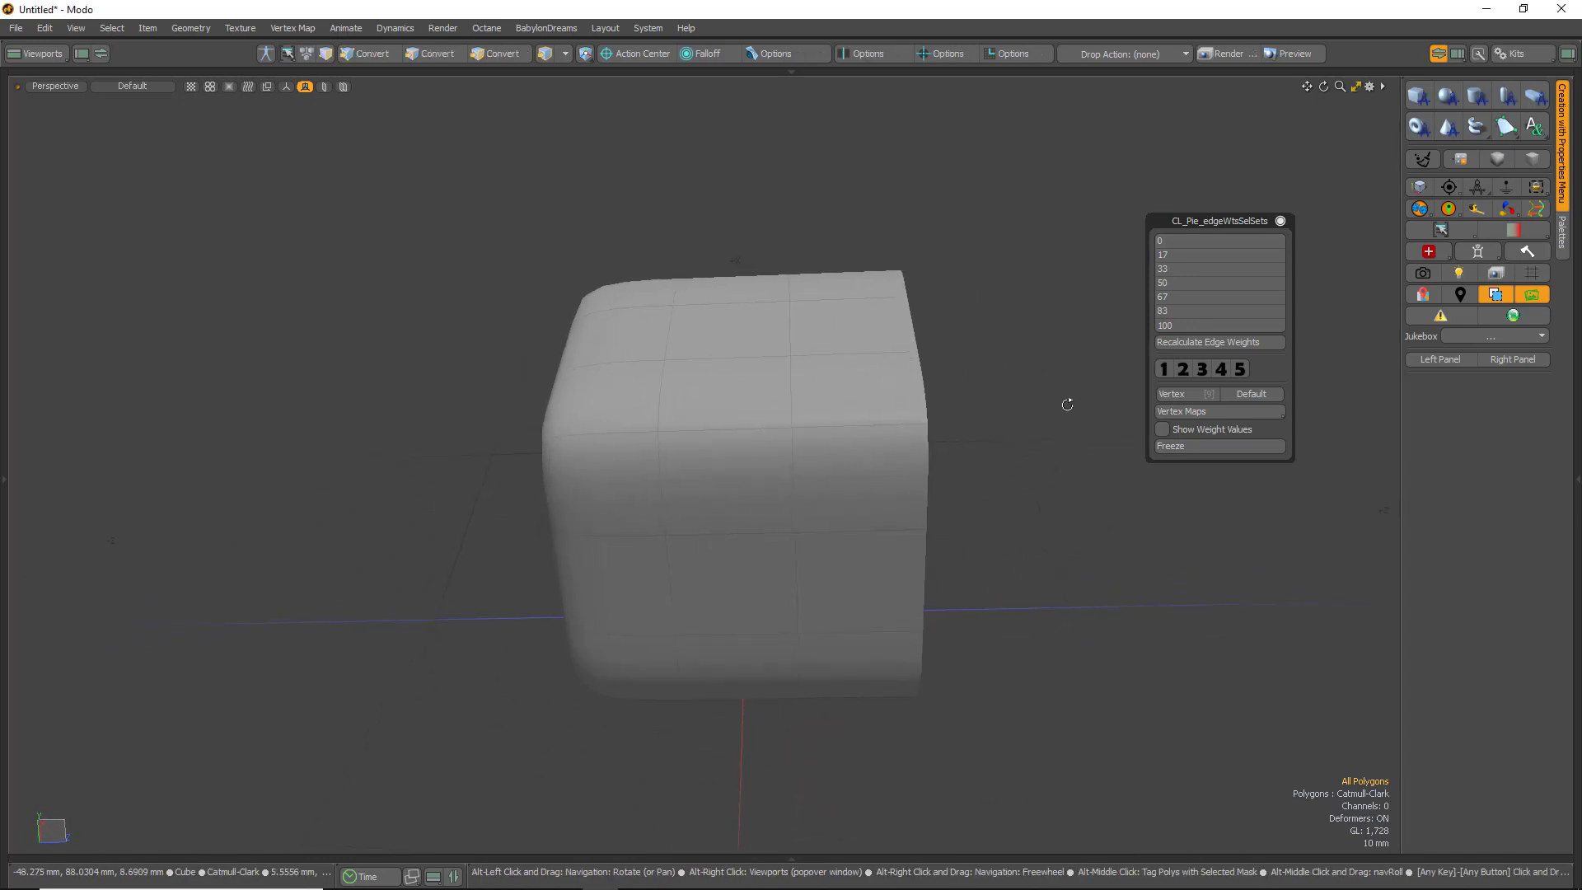
pyautogui.click(1204, 254)
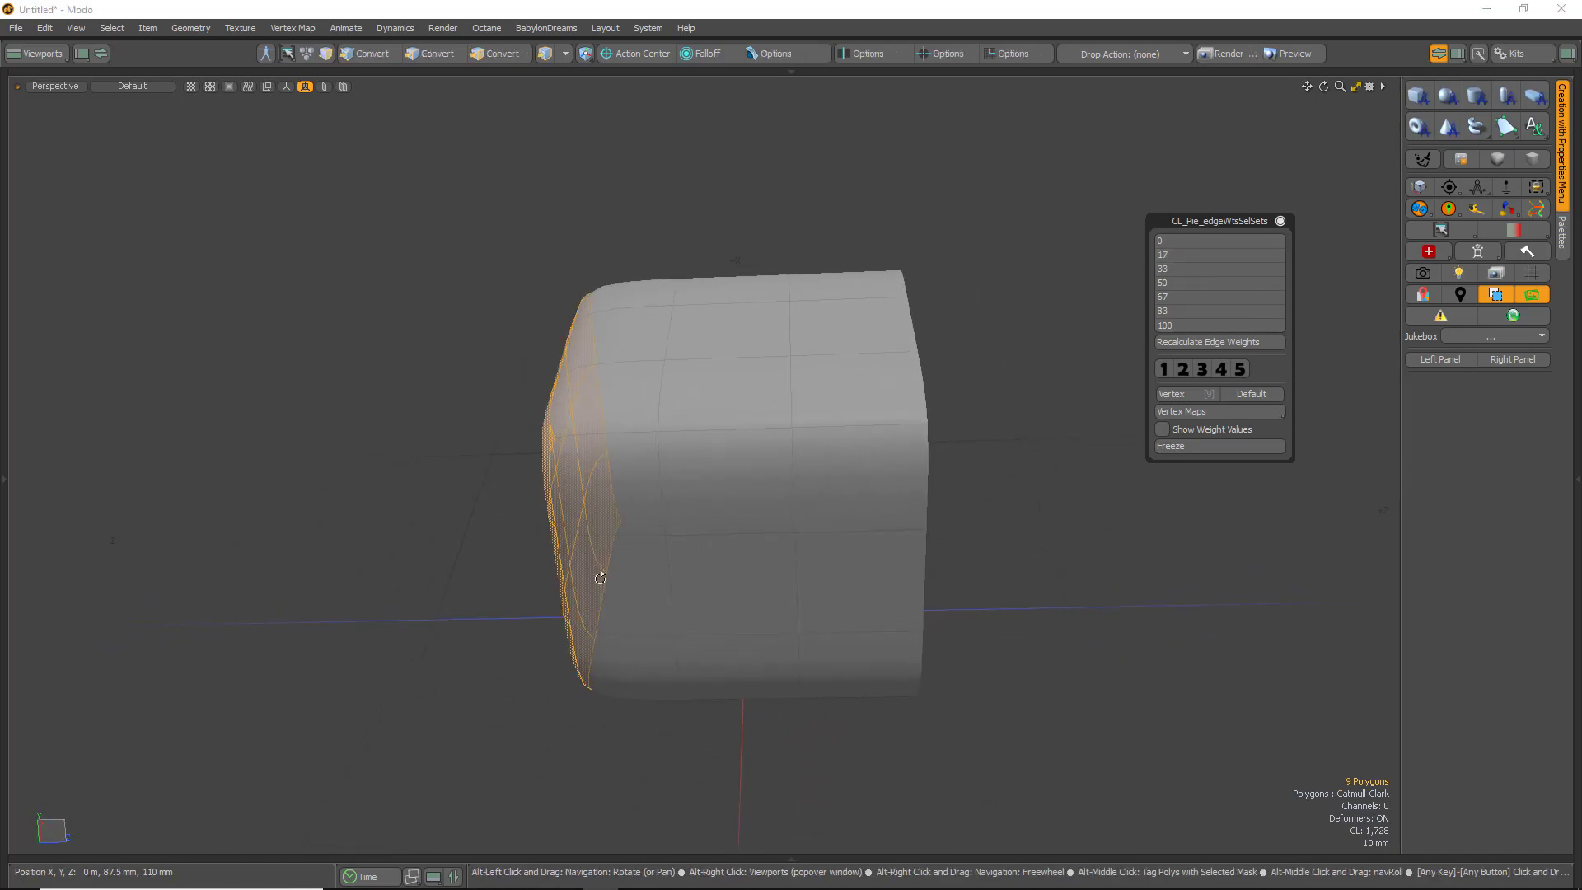
pyautogui.keyDown('alt'); pyautogui.moveTo(600, 577); pyautogui.dragTo(807, 409); pyautogui.keyUp('alt')
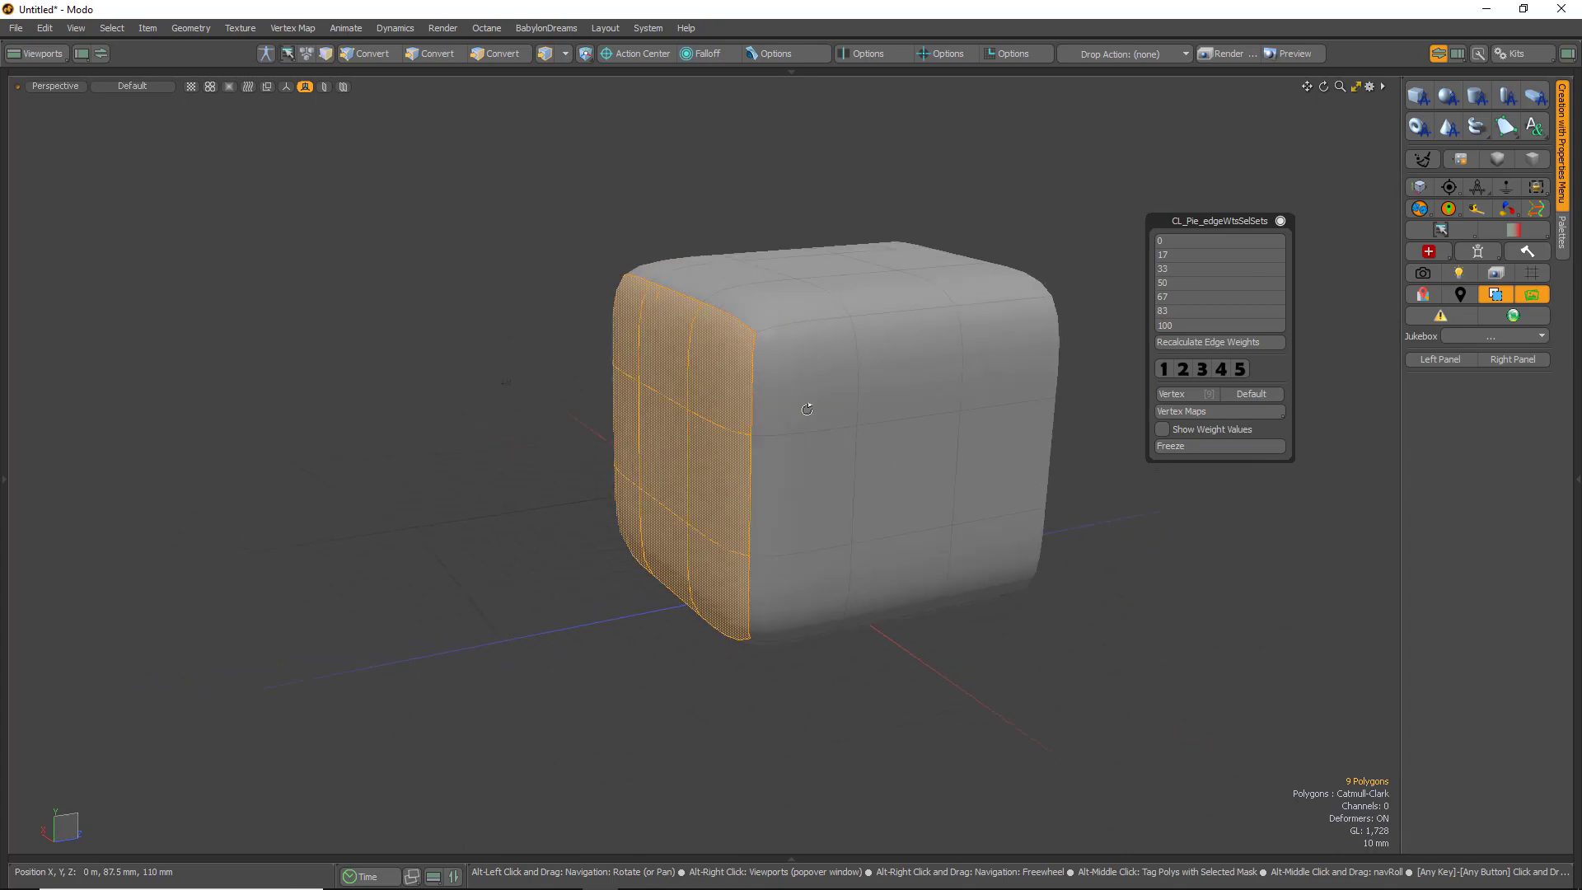
pyautogui.click(1070, 264)
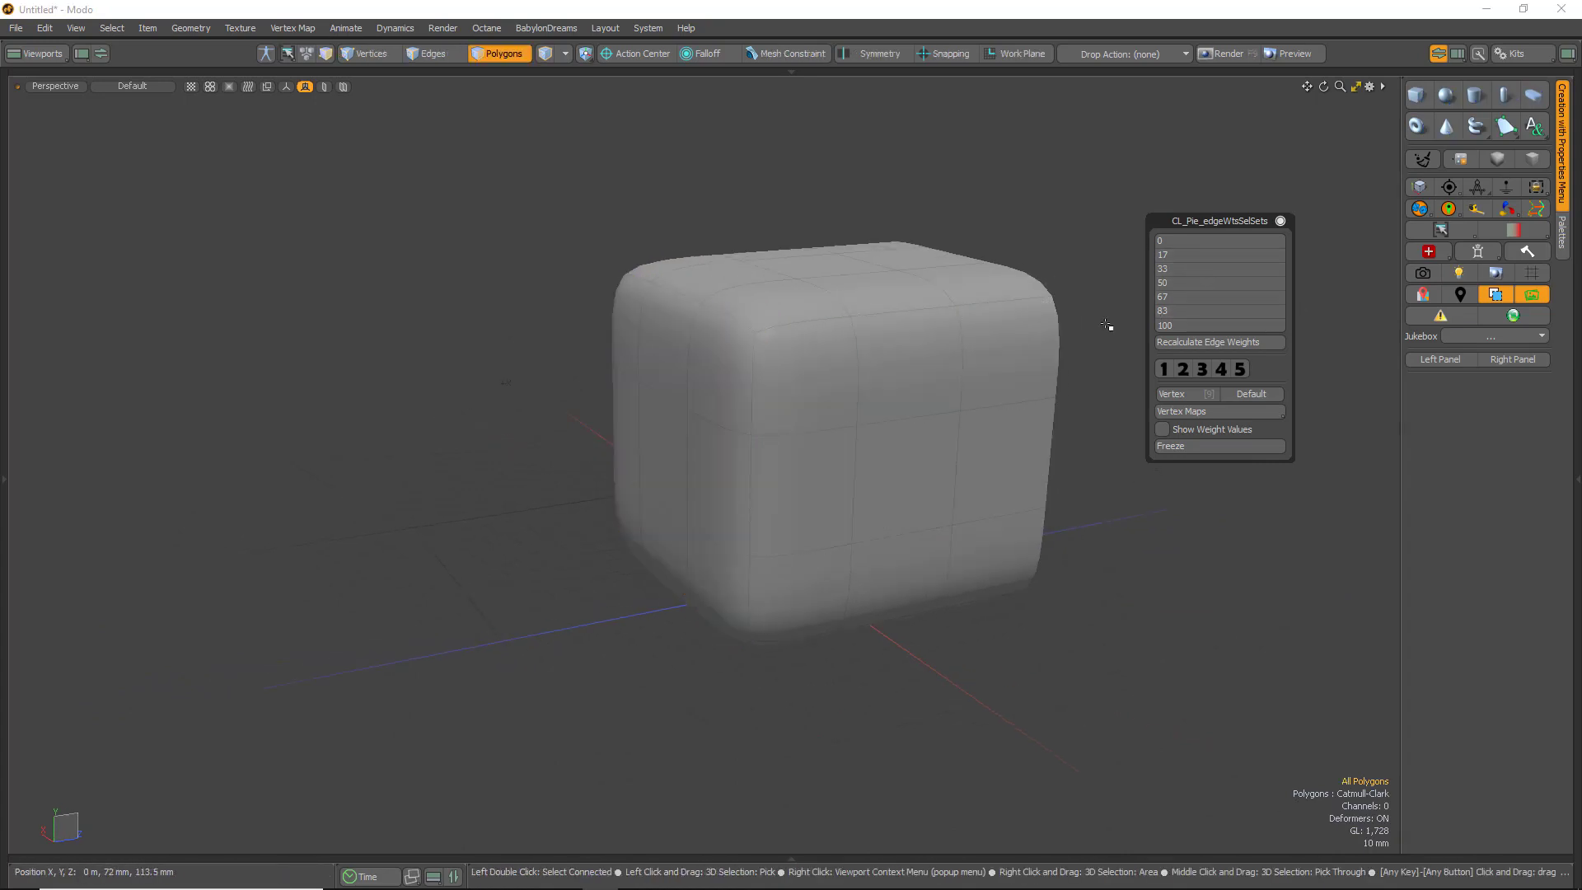
pyautogui.click(1202, 324)
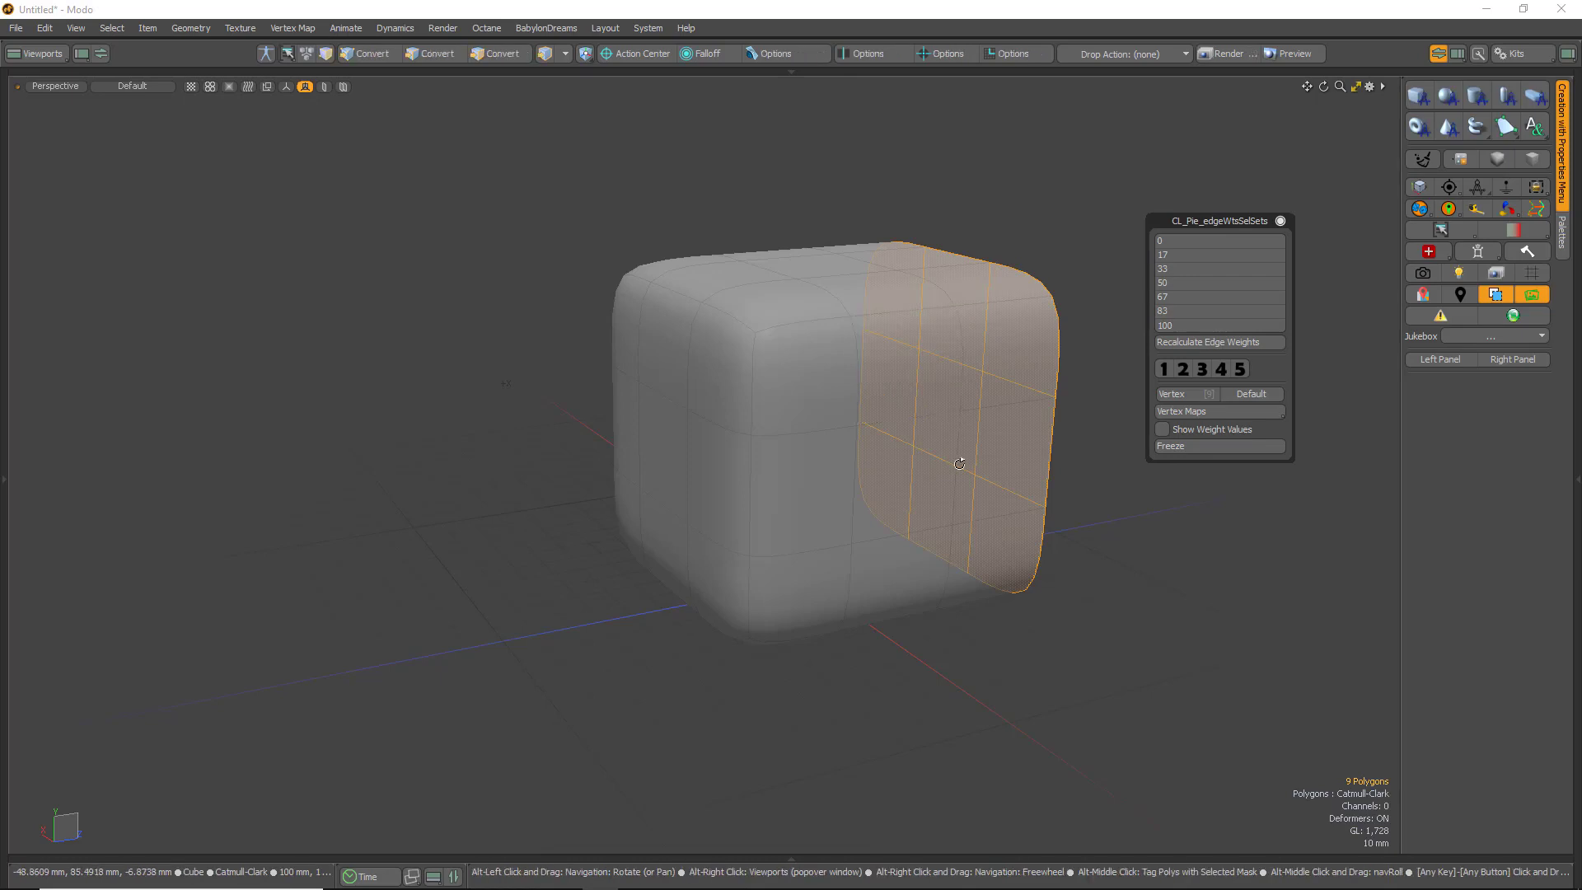
pyautogui.keyDown('alt'); pyautogui.moveTo(726, 429); pyautogui.dragTo(544, 449); pyautogui.keyUp('alt')
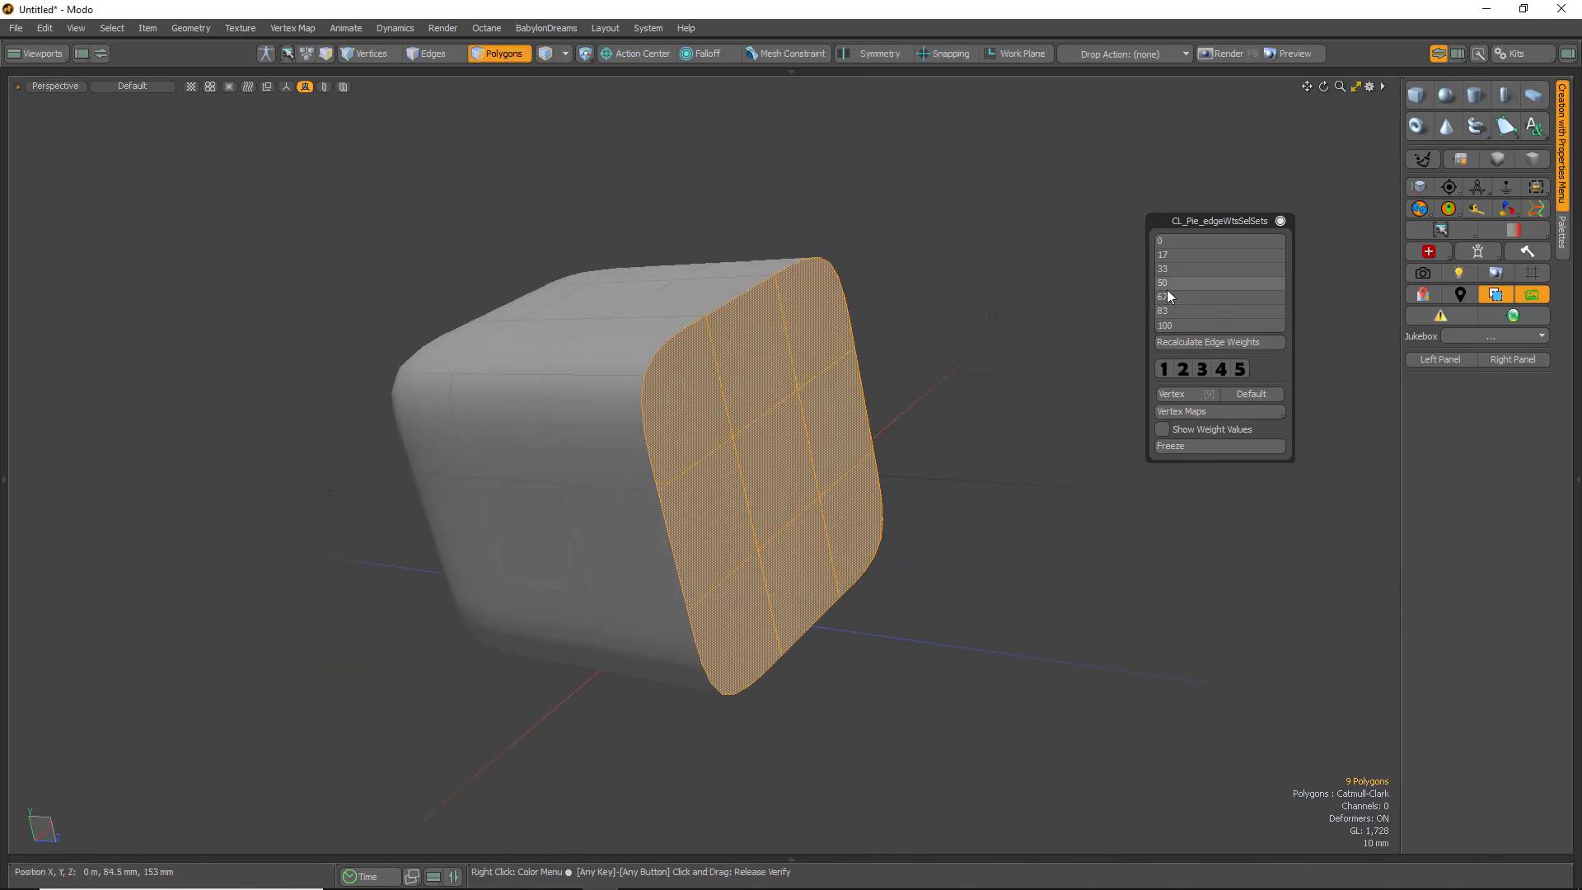
pyautogui.hotkey('alt', 'w')
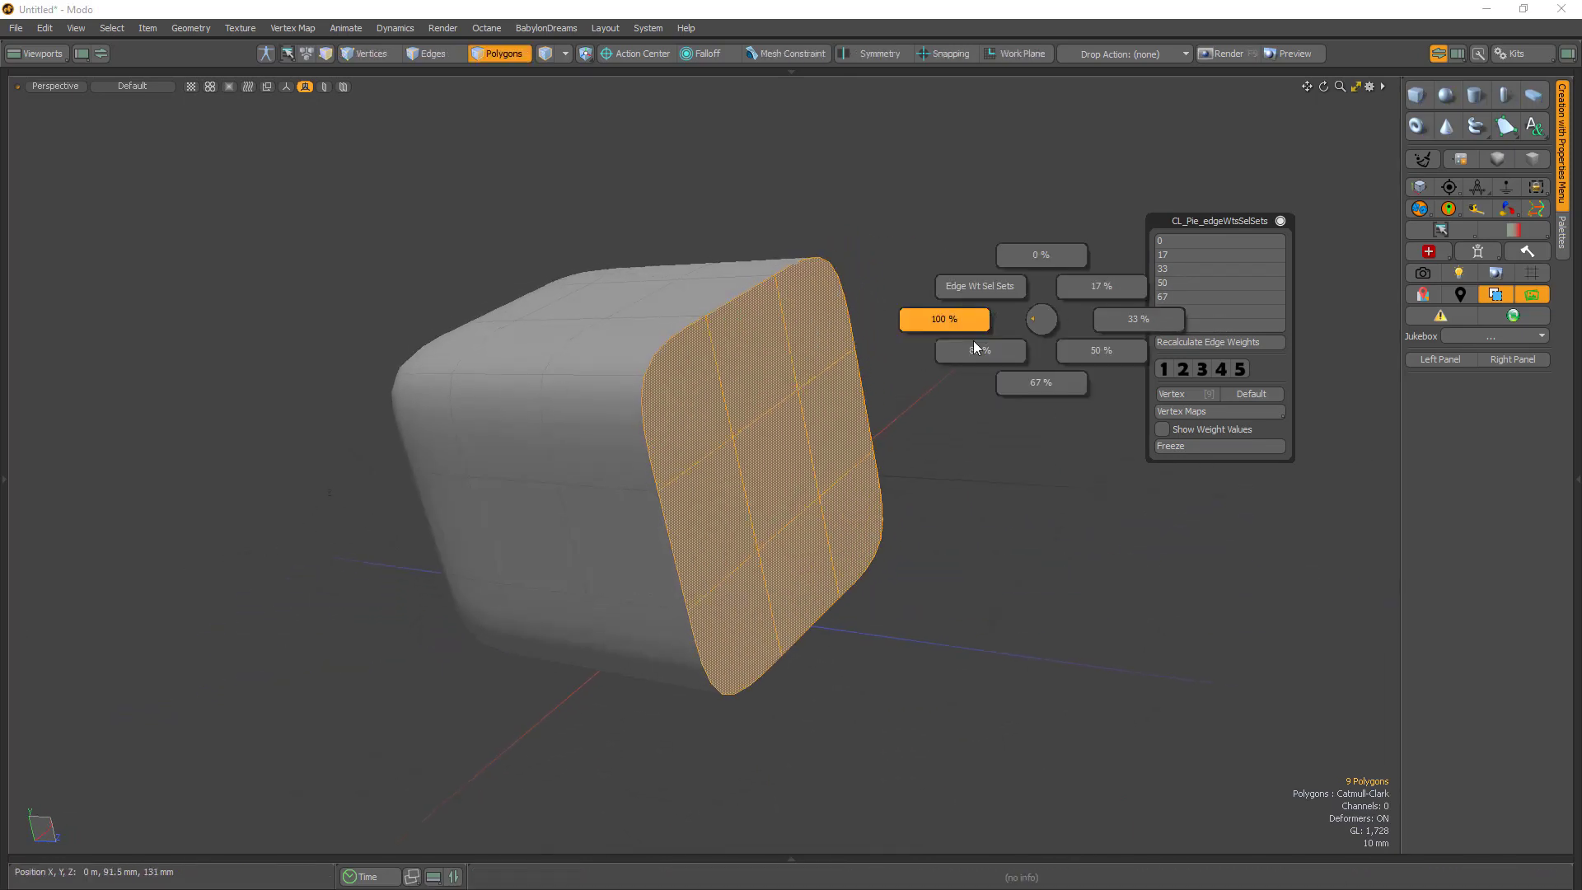
pyautogui.click(1102, 286)
# Reselect the 17 set, sharpen its side faces' edges, and switch the cube to SubD level 1
pyautogui.click(969, 341)
pyautogui.keyDown('alt'); pyautogui.moveTo(783, 392); pyautogui.dragTo(830, 406); pyautogui.keyUp('alt')
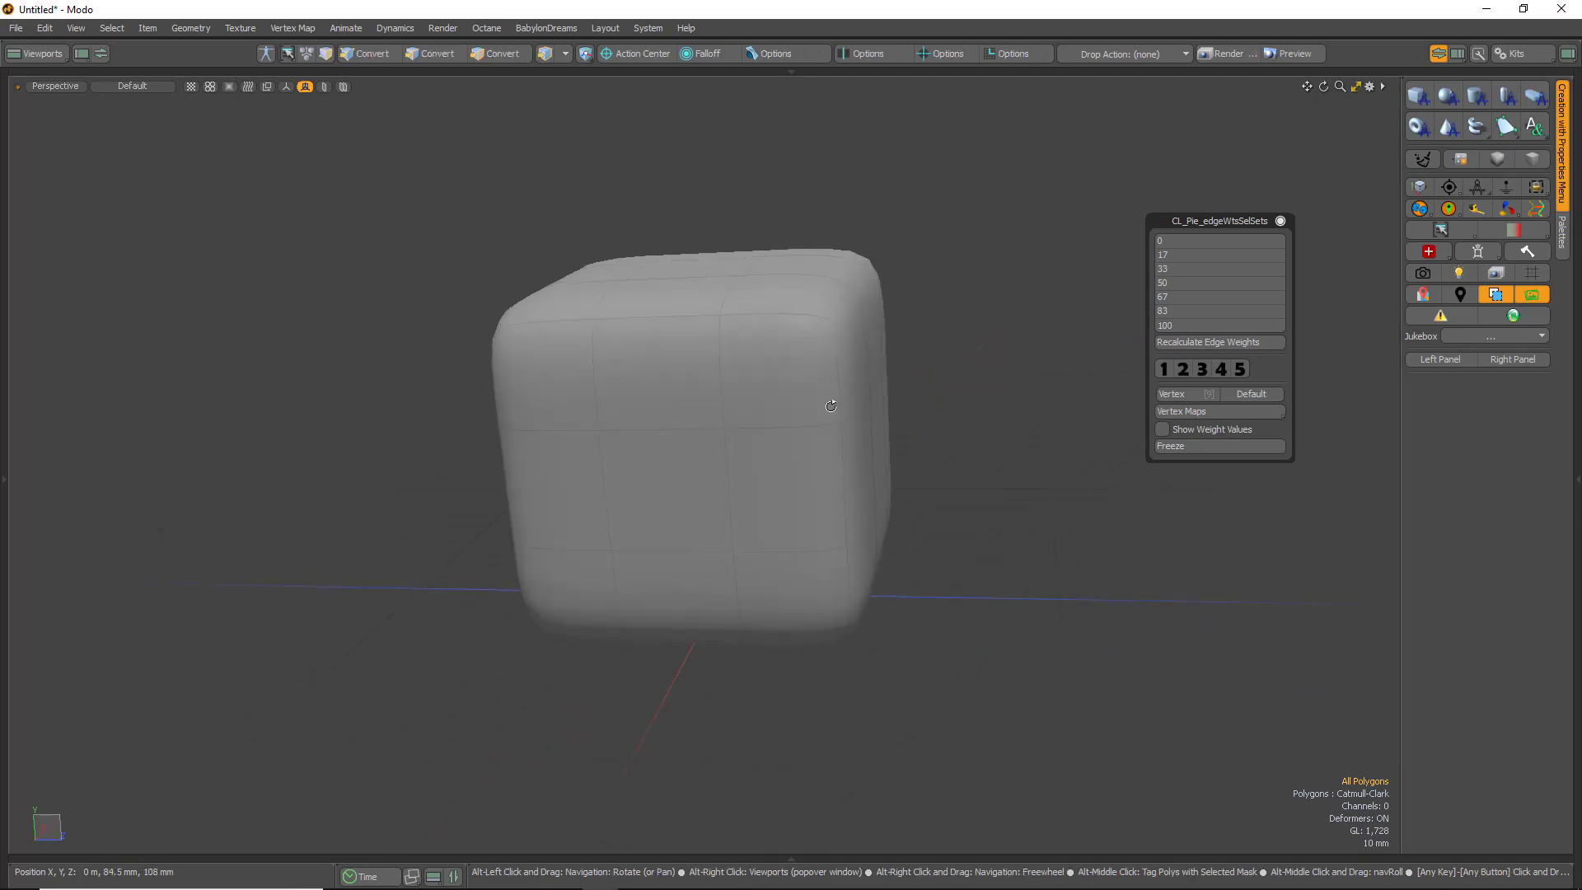
pyautogui.click(1194, 255)
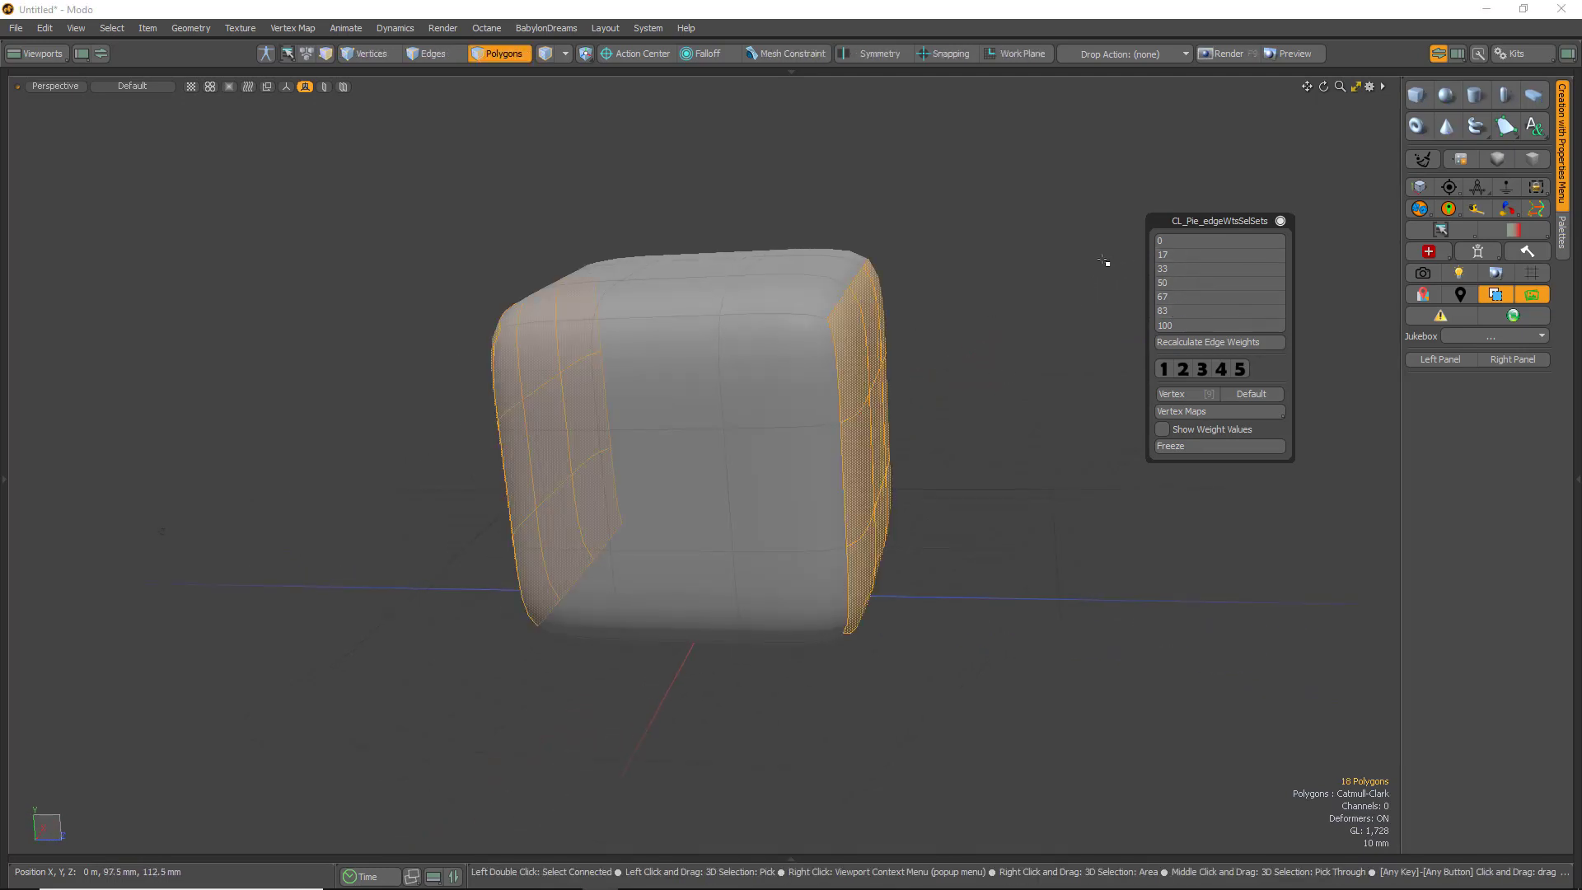
pyautogui.press('e')
pyautogui.click(992, 274)
pyautogui.click(1001, 313)
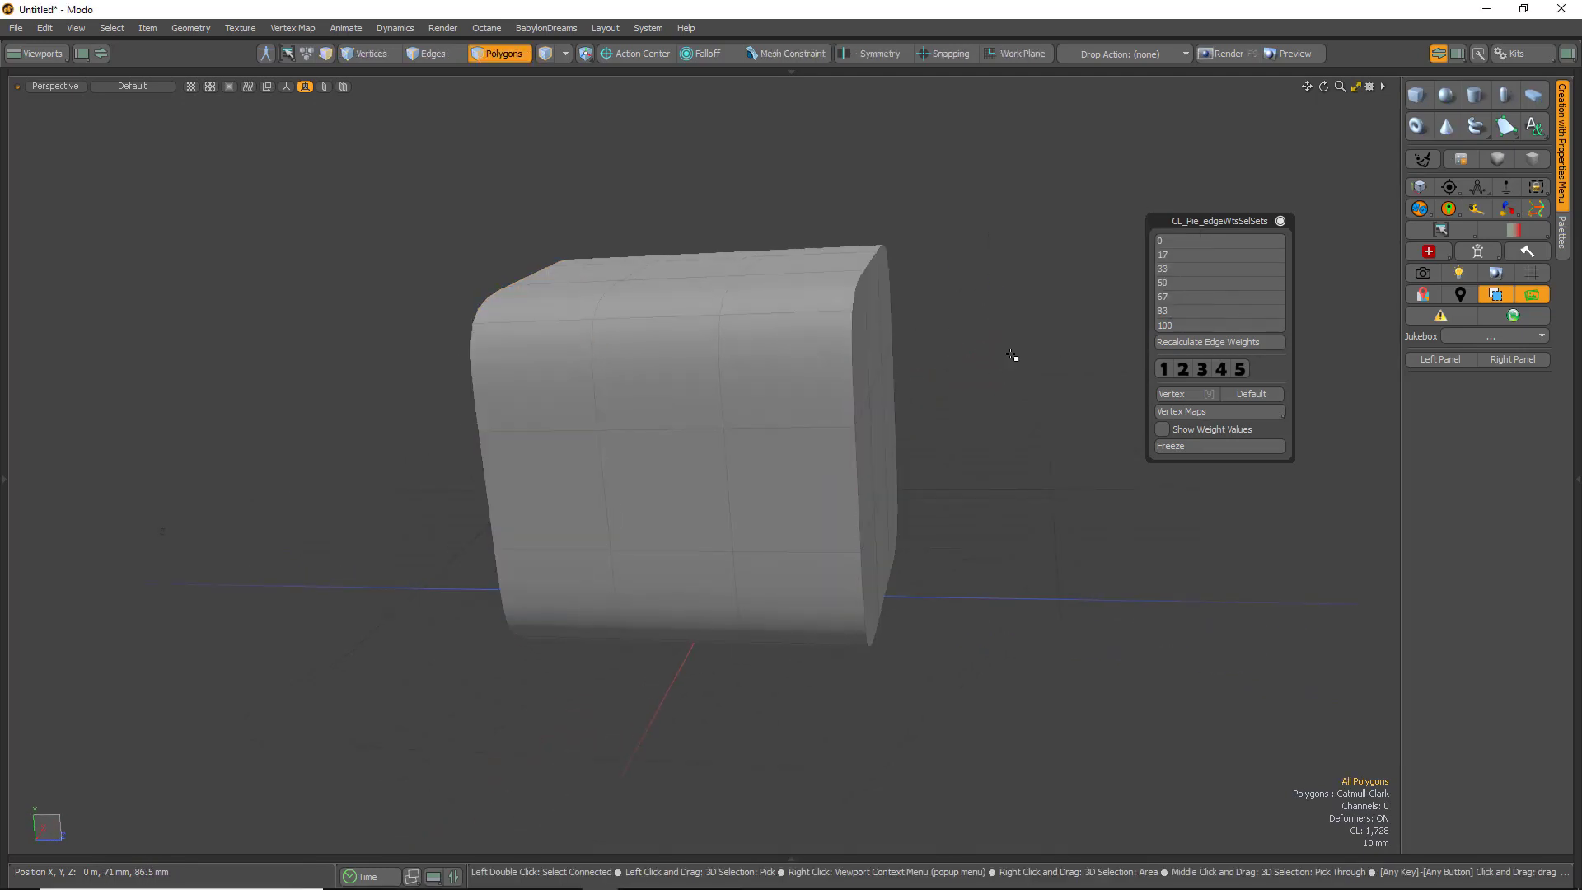
pyautogui.keyDown('alt'); pyautogui.moveTo(855, 375); pyautogui.dragTo(733, 455); pyautogui.keyUp('alt')
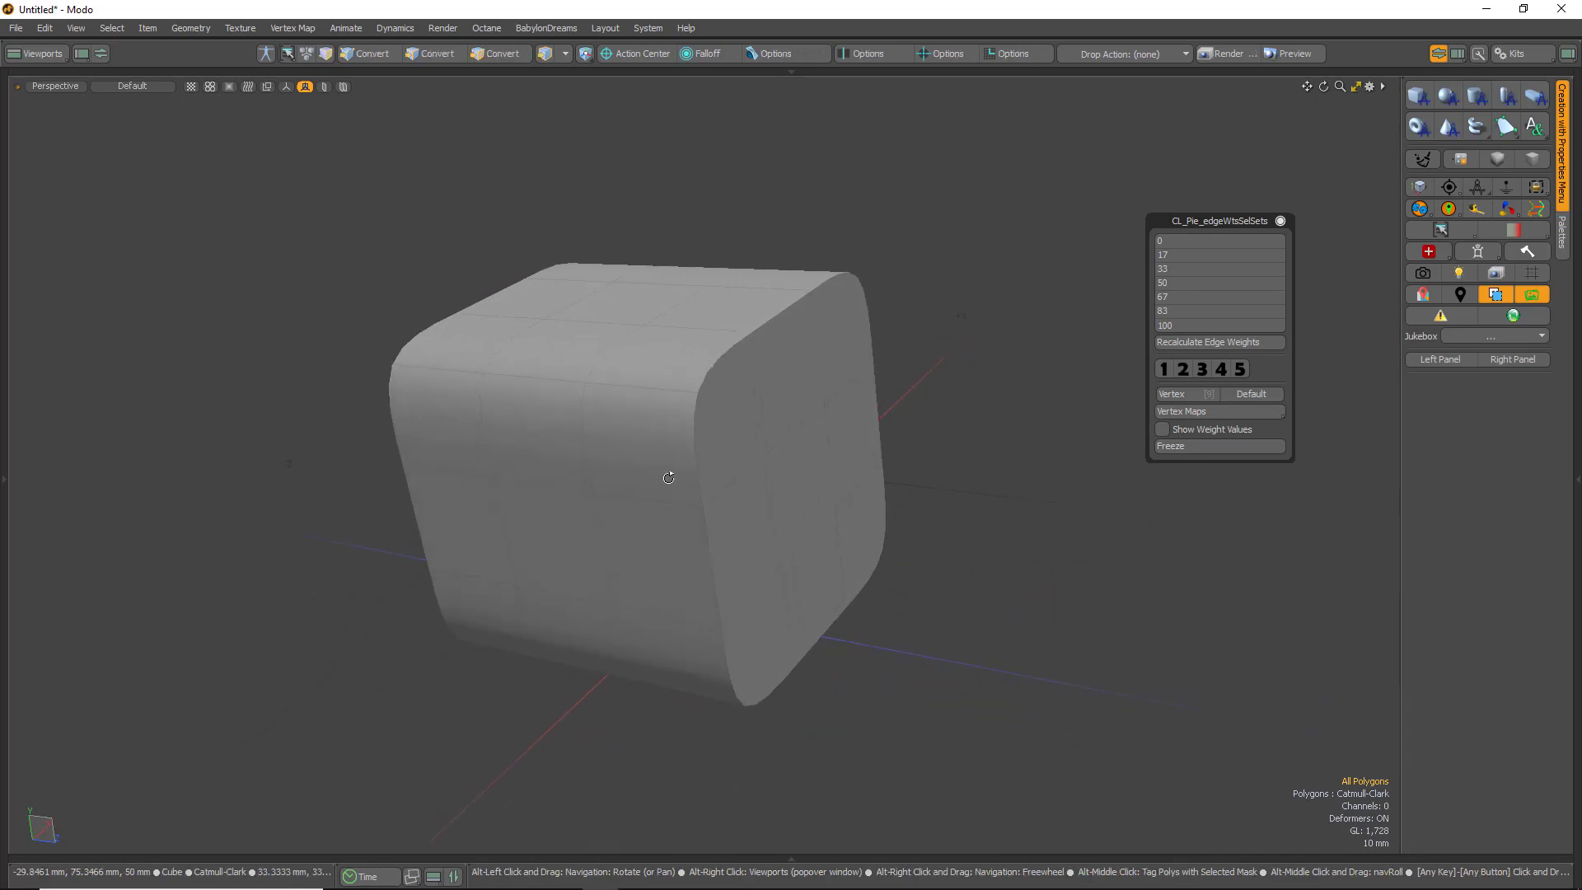
pyautogui.click(1167, 370)
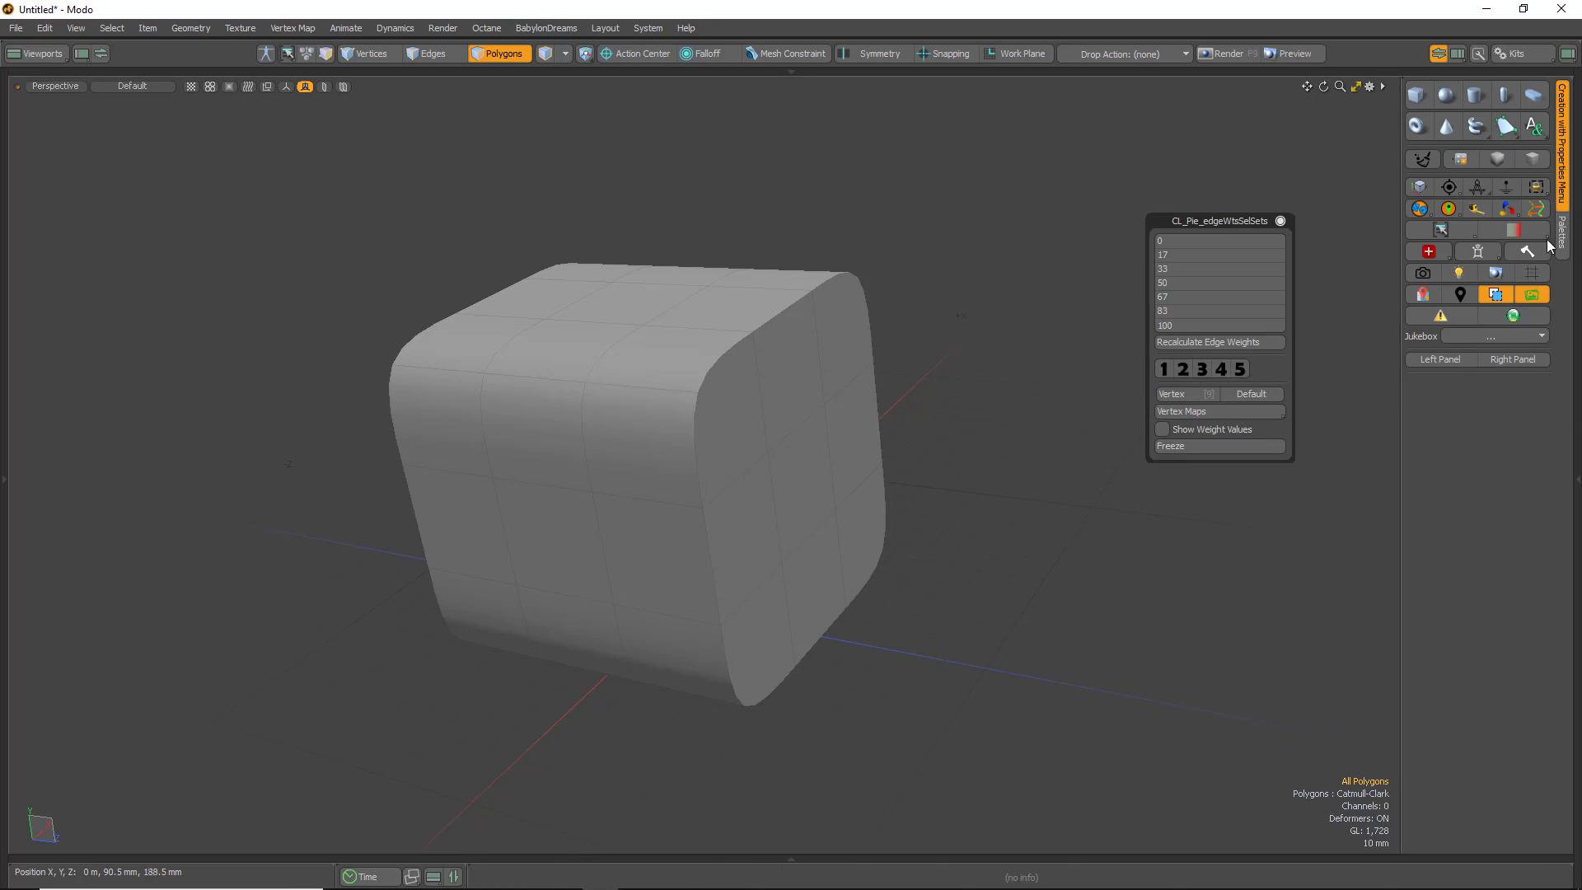
# Show the cube's subdivision properties and step through SubD levels 2, 3, 5, 4, 1, 2, 3
pyautogui.click(1501, 363)
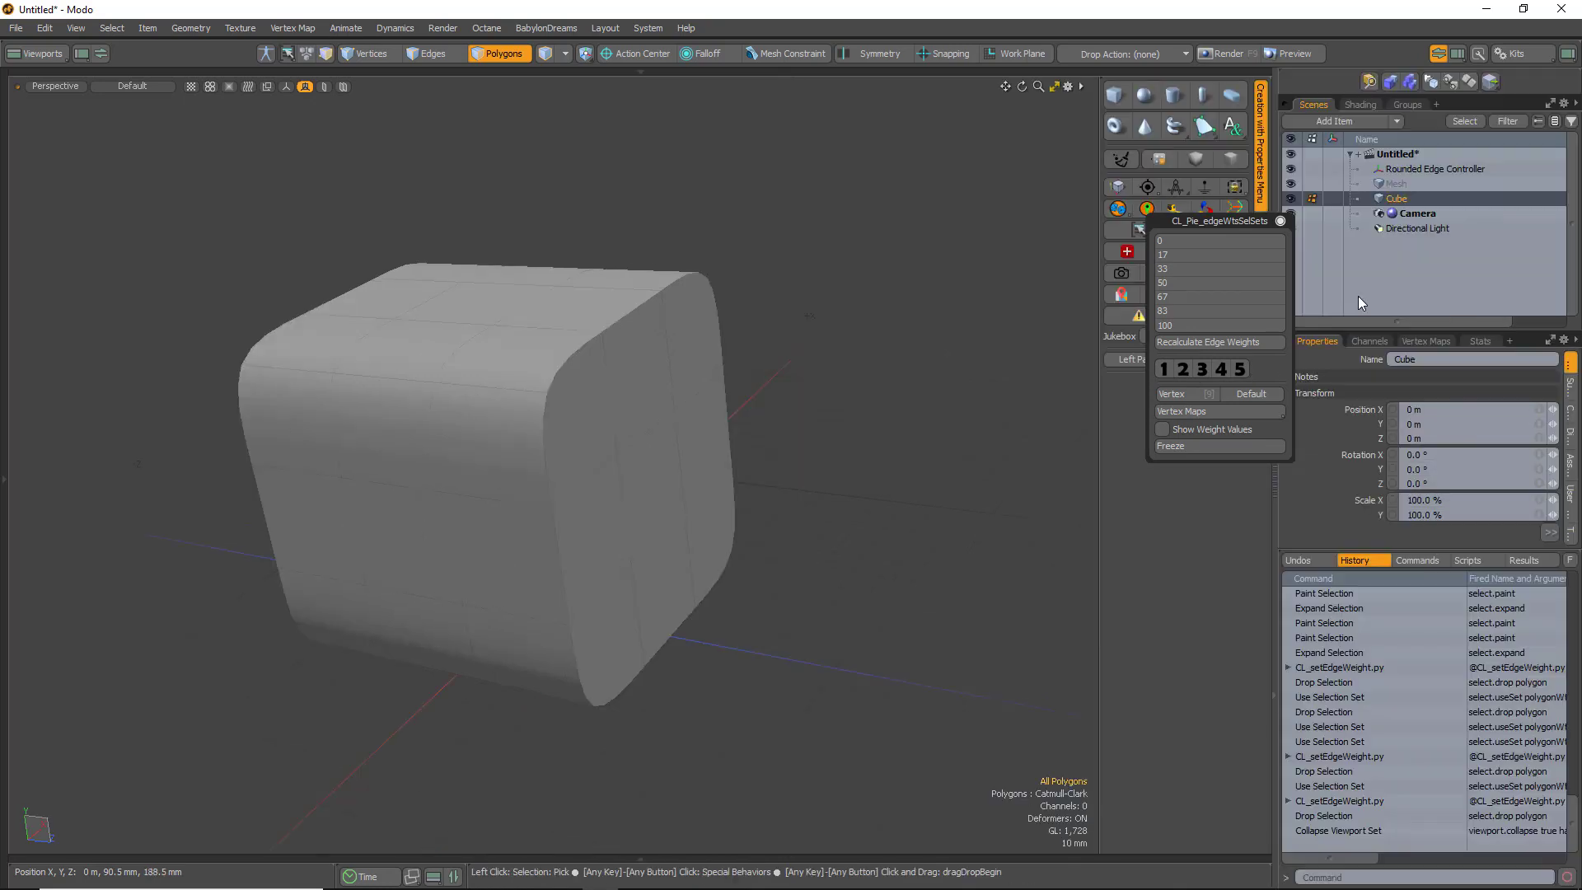
pyautogui.click(1570, 407)
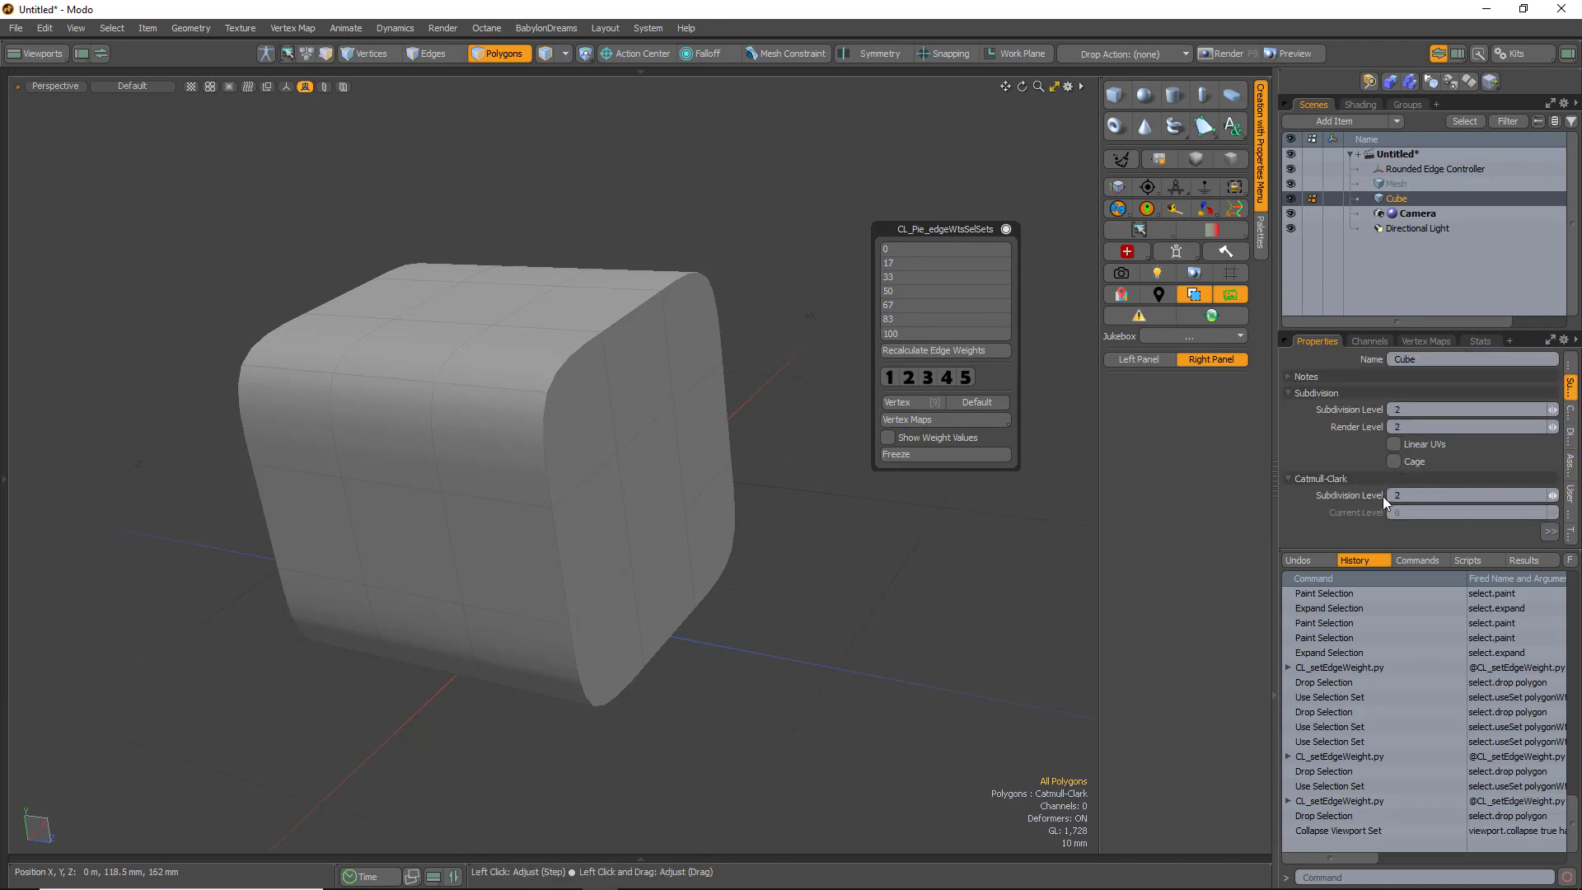
pyautogui.click(908, 377)
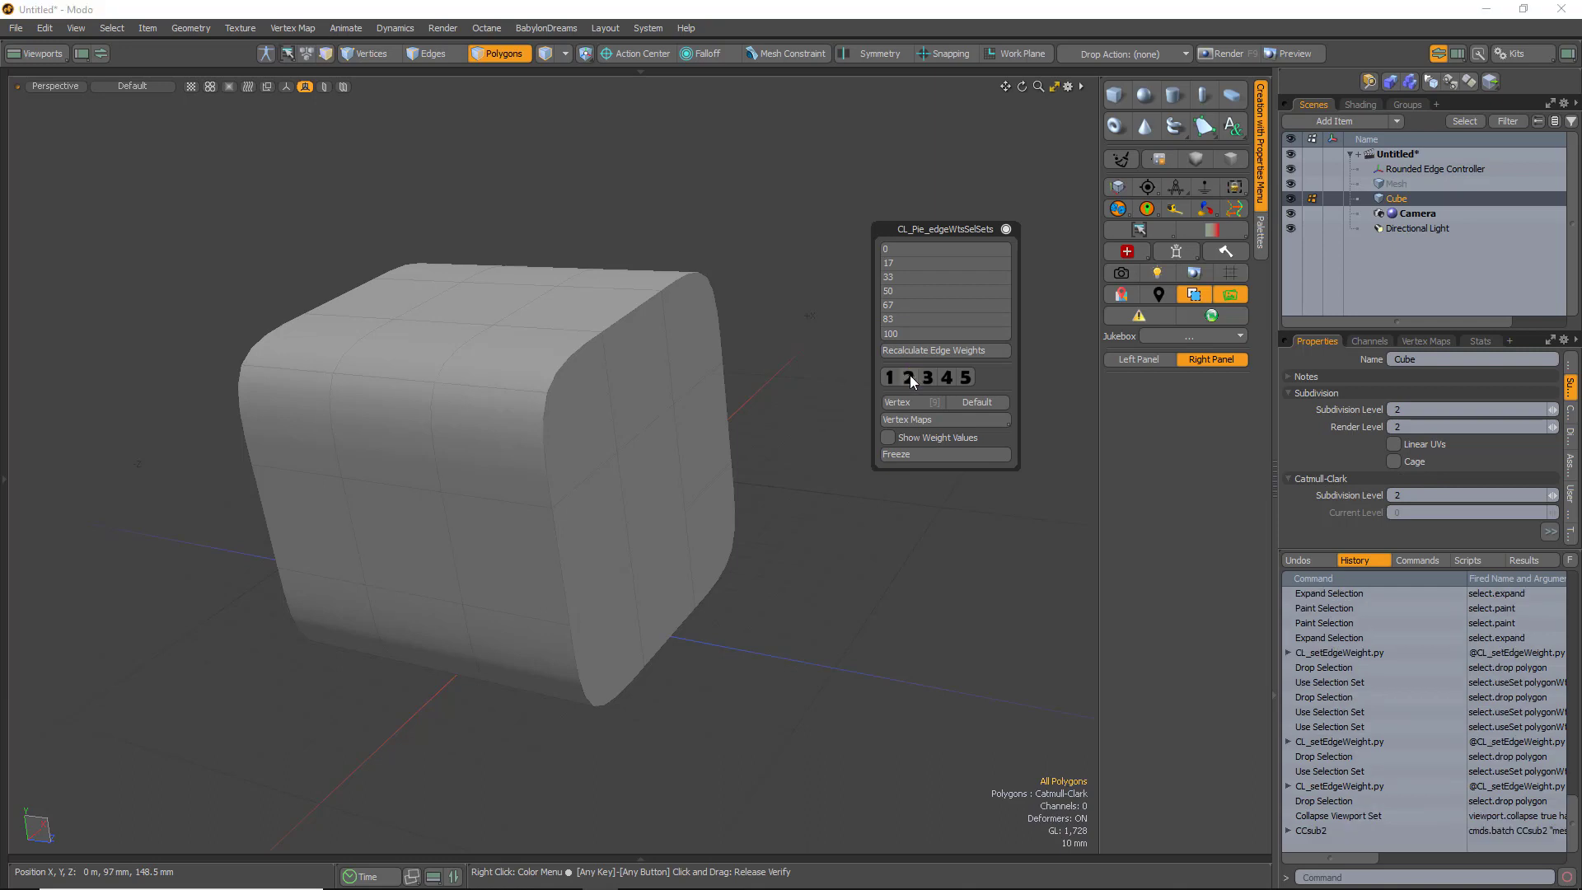
pyautogui.click(937, 377)
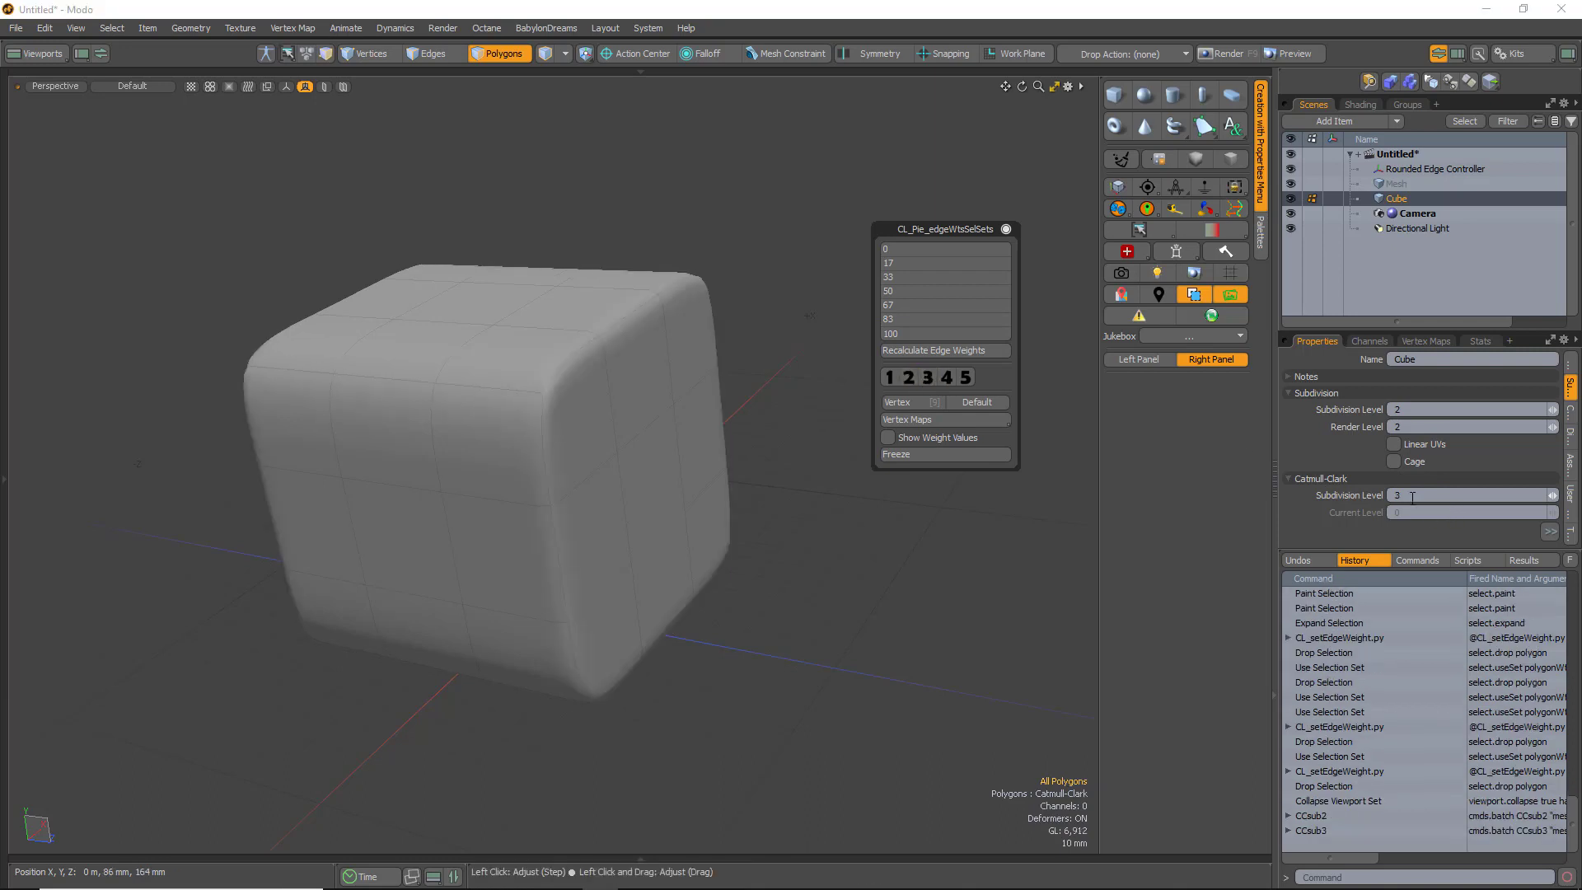
pyautogui.click(965, 378)
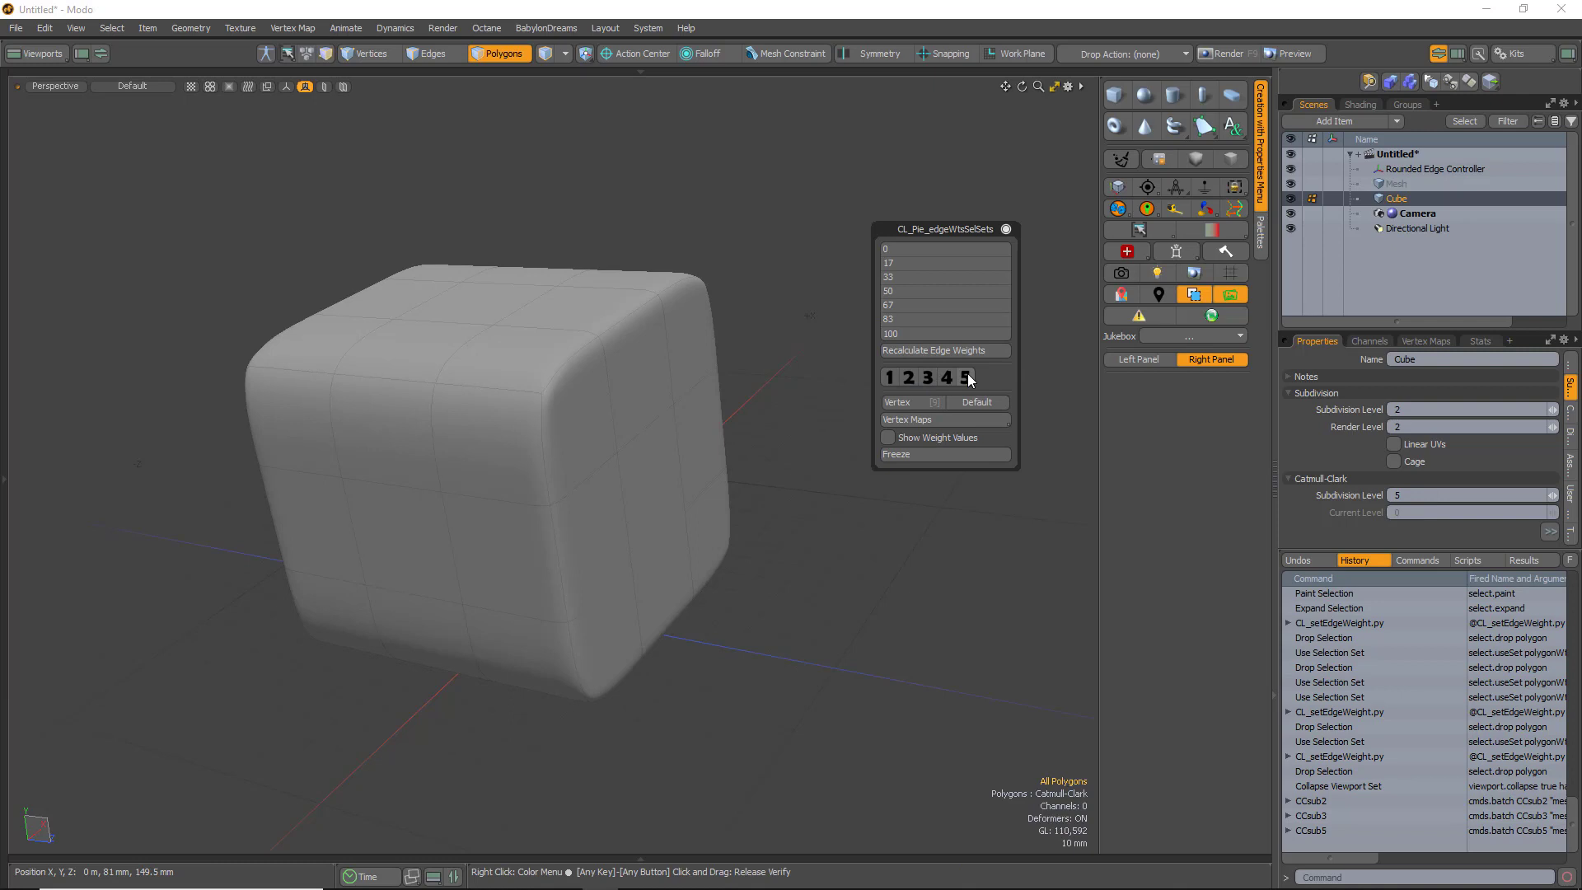
pyautogui.click(946, 377)
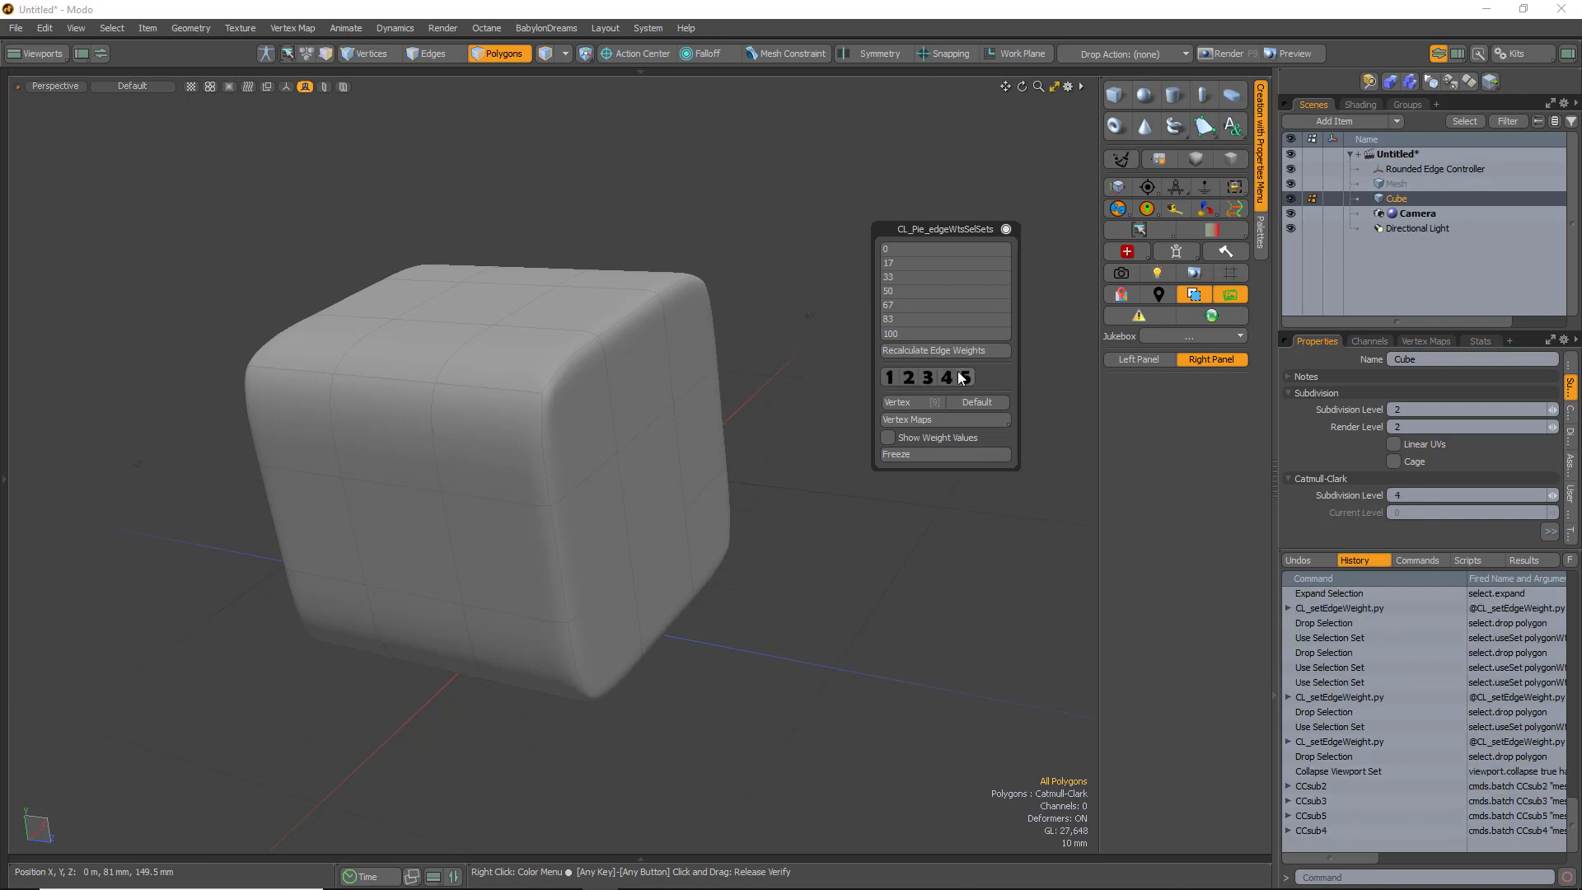
pyautogui.click(890, 376)
pyautogui.click(909, 377)
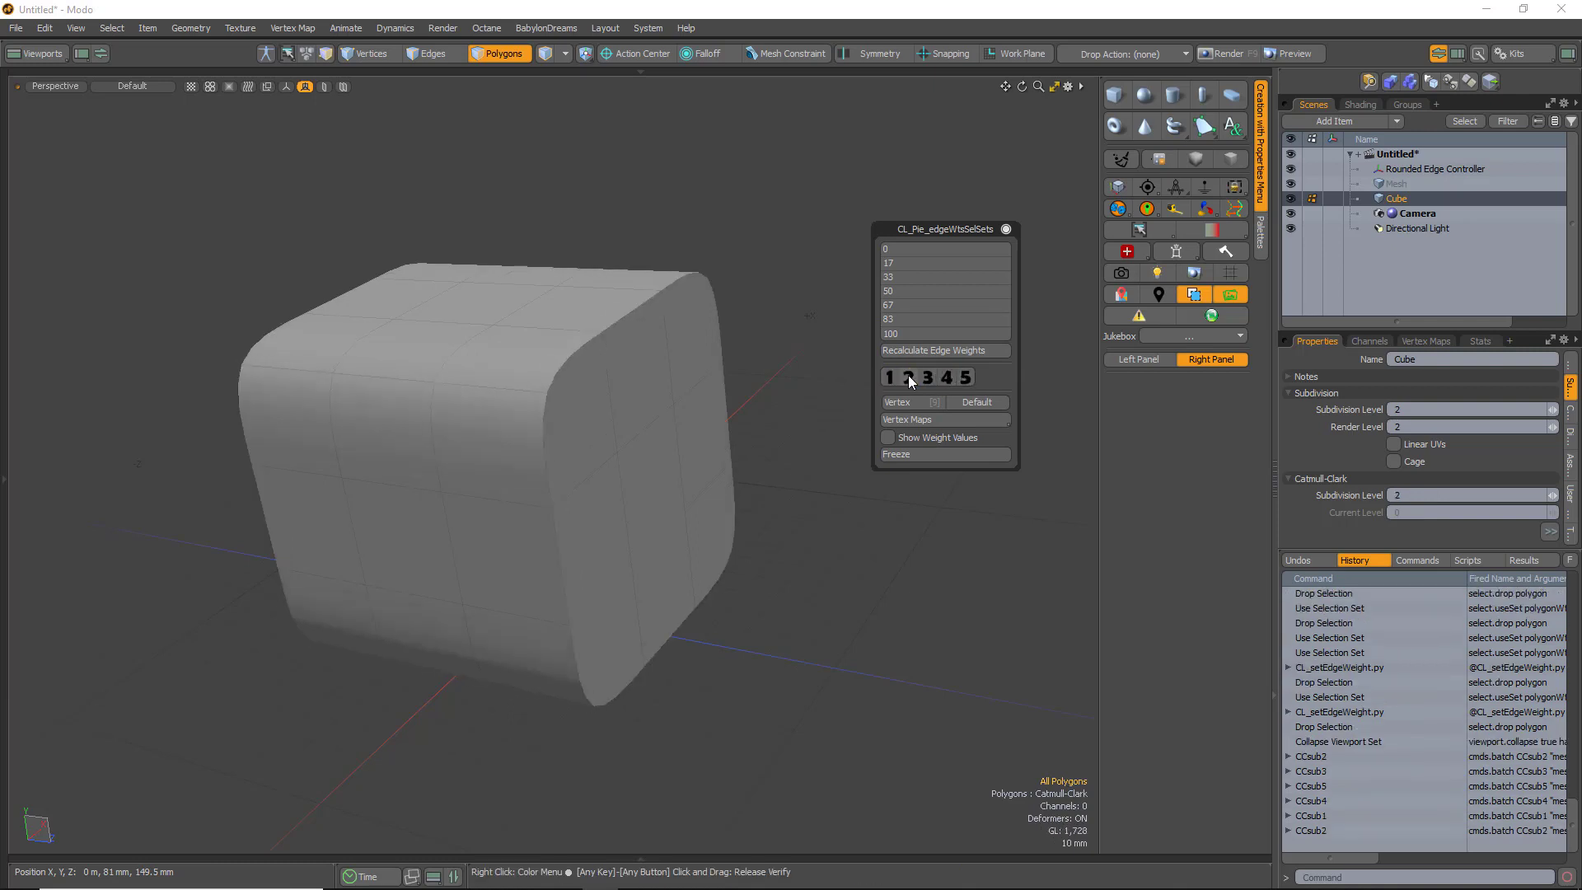
pyautogui.click(928, 377)
pyautogui.keyDown('alt'); pyautogui.moveTo(858, 382); pyautogui.dragTo(576, 590); pyautogui.keyUp('alt')
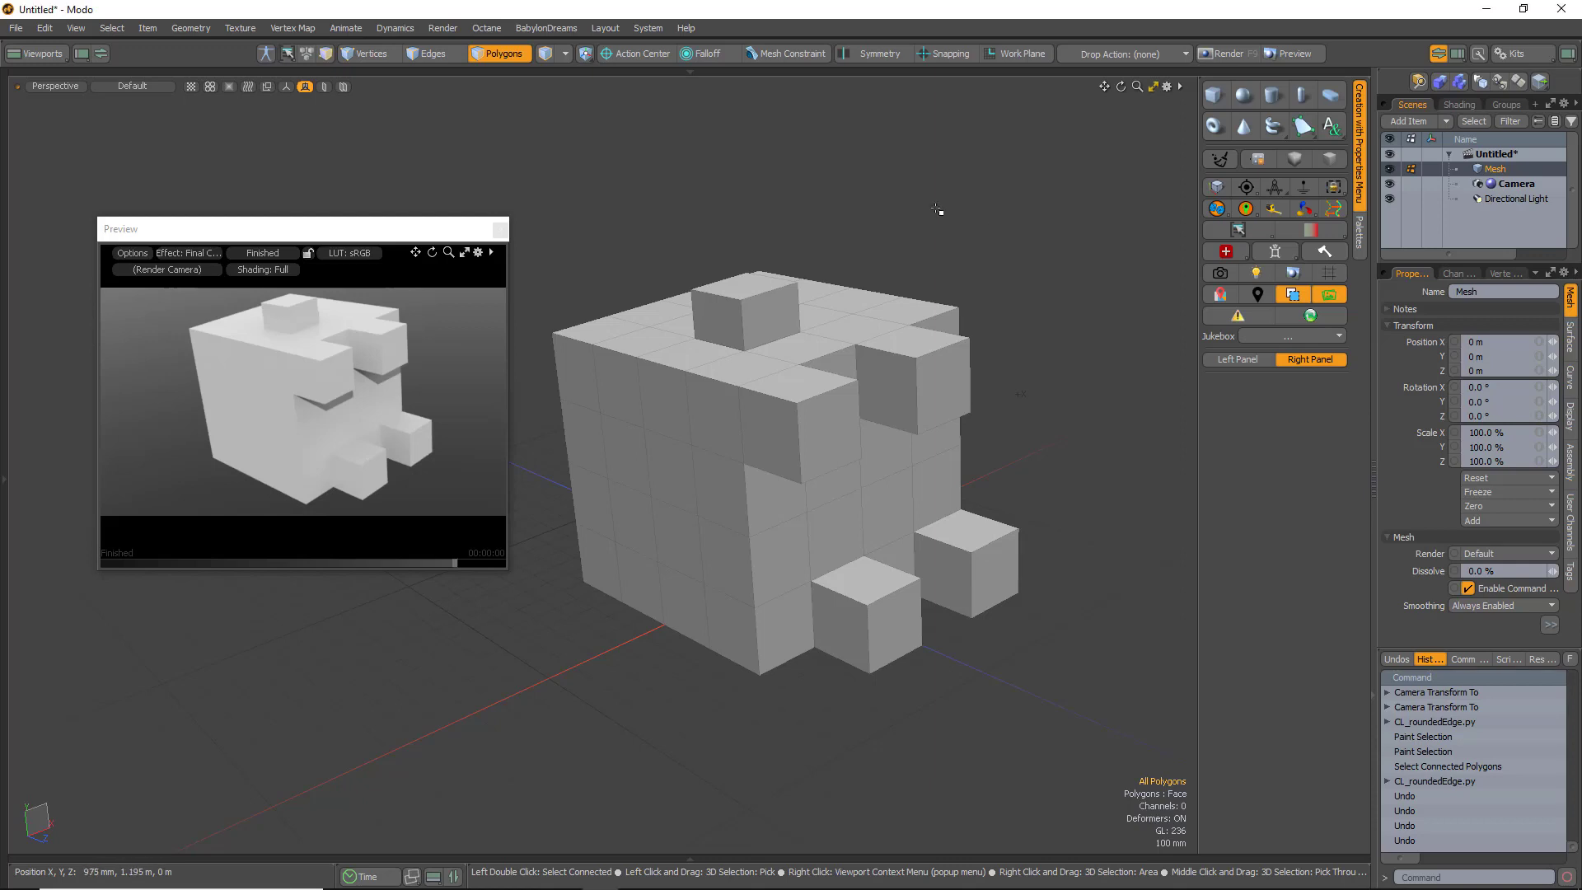
# Apply Small rounded edges to the mesh, Large to the top cube, and show locators
pyautogui.hotkey('ctrl', 'r')
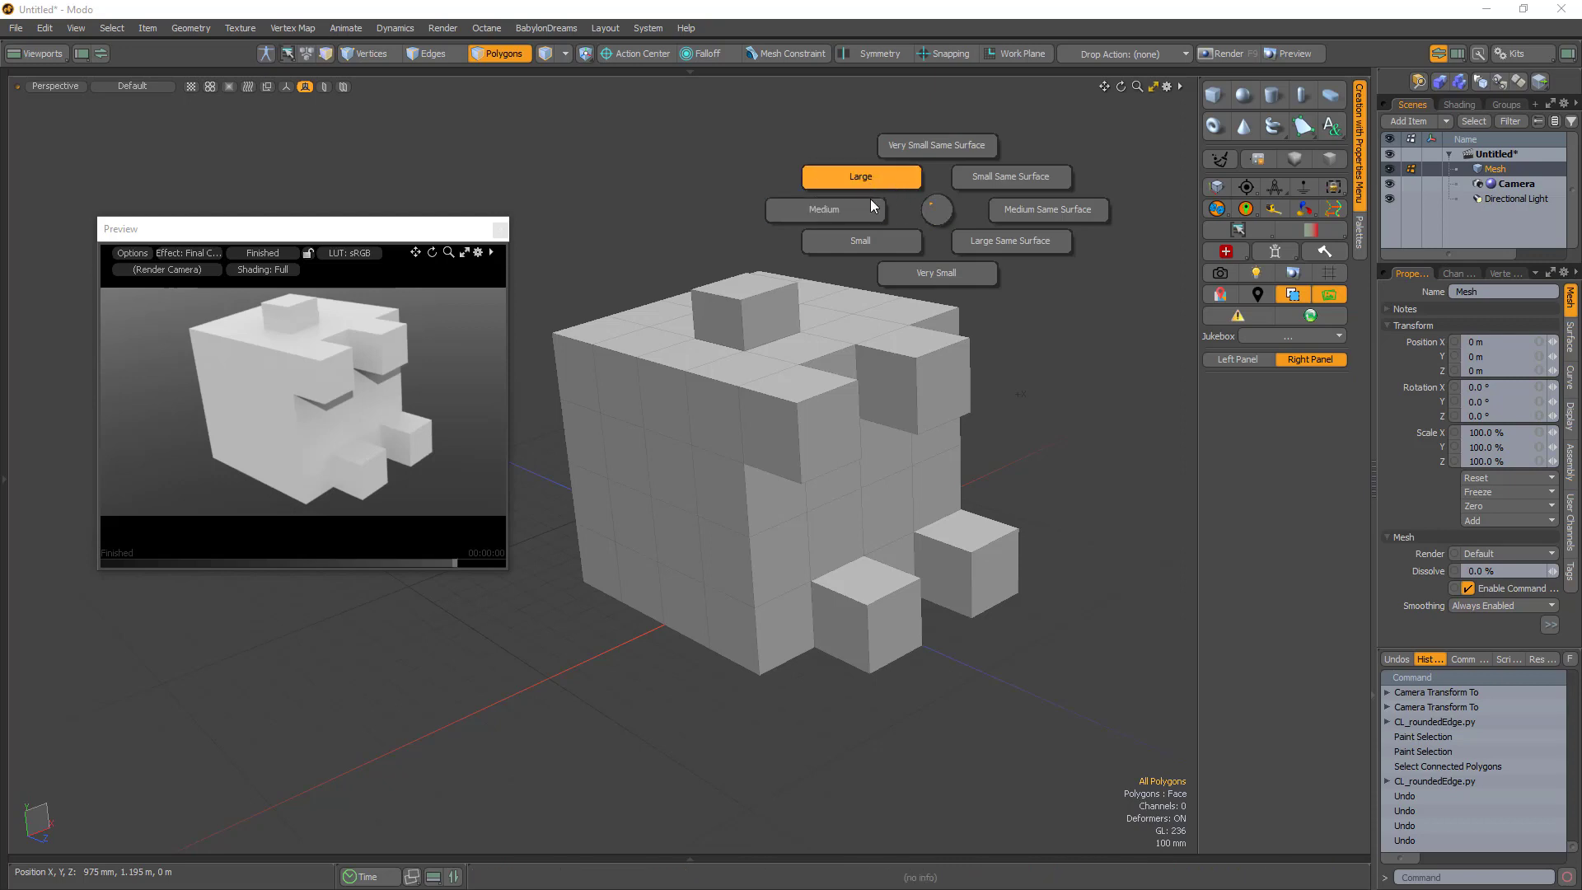
pyautogui.click(862, 242)
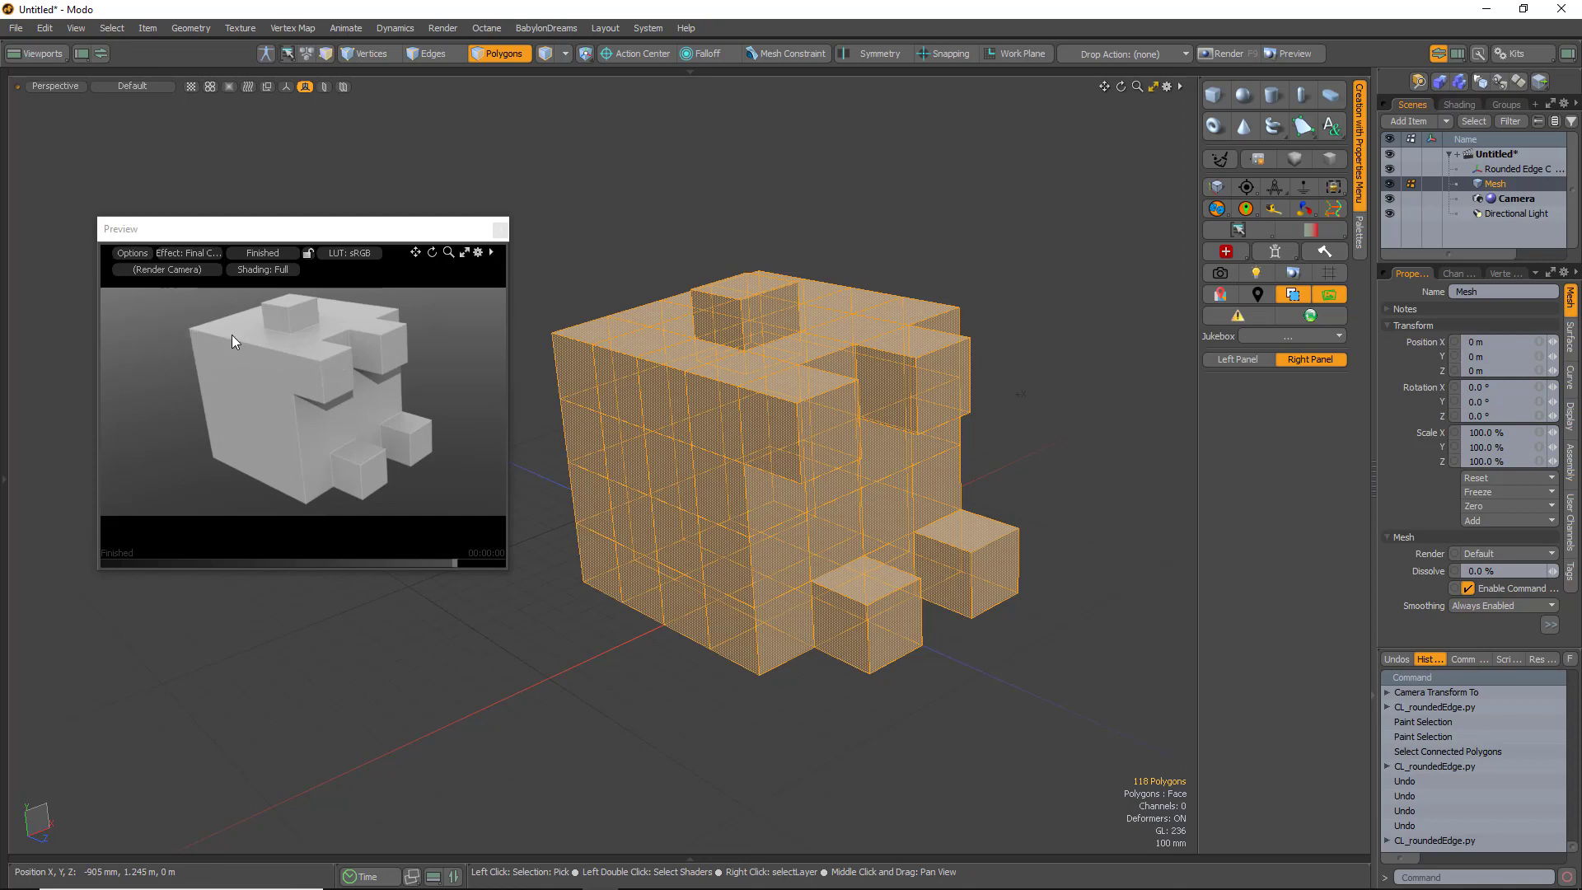
pyautogui.doubleClick(745, 322)
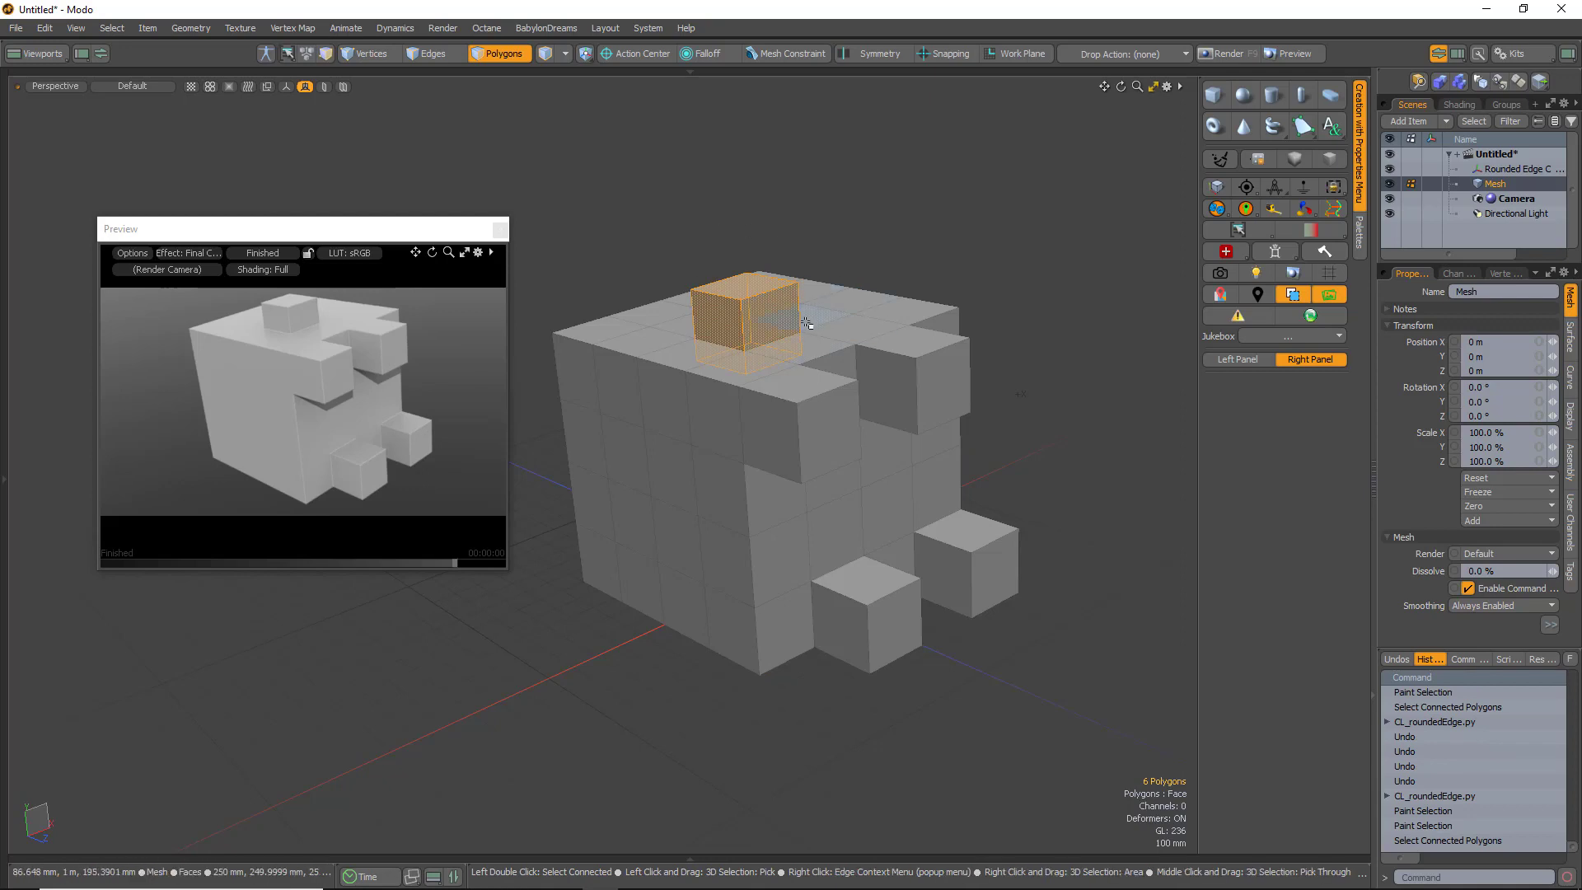
pyautogui.press('r')
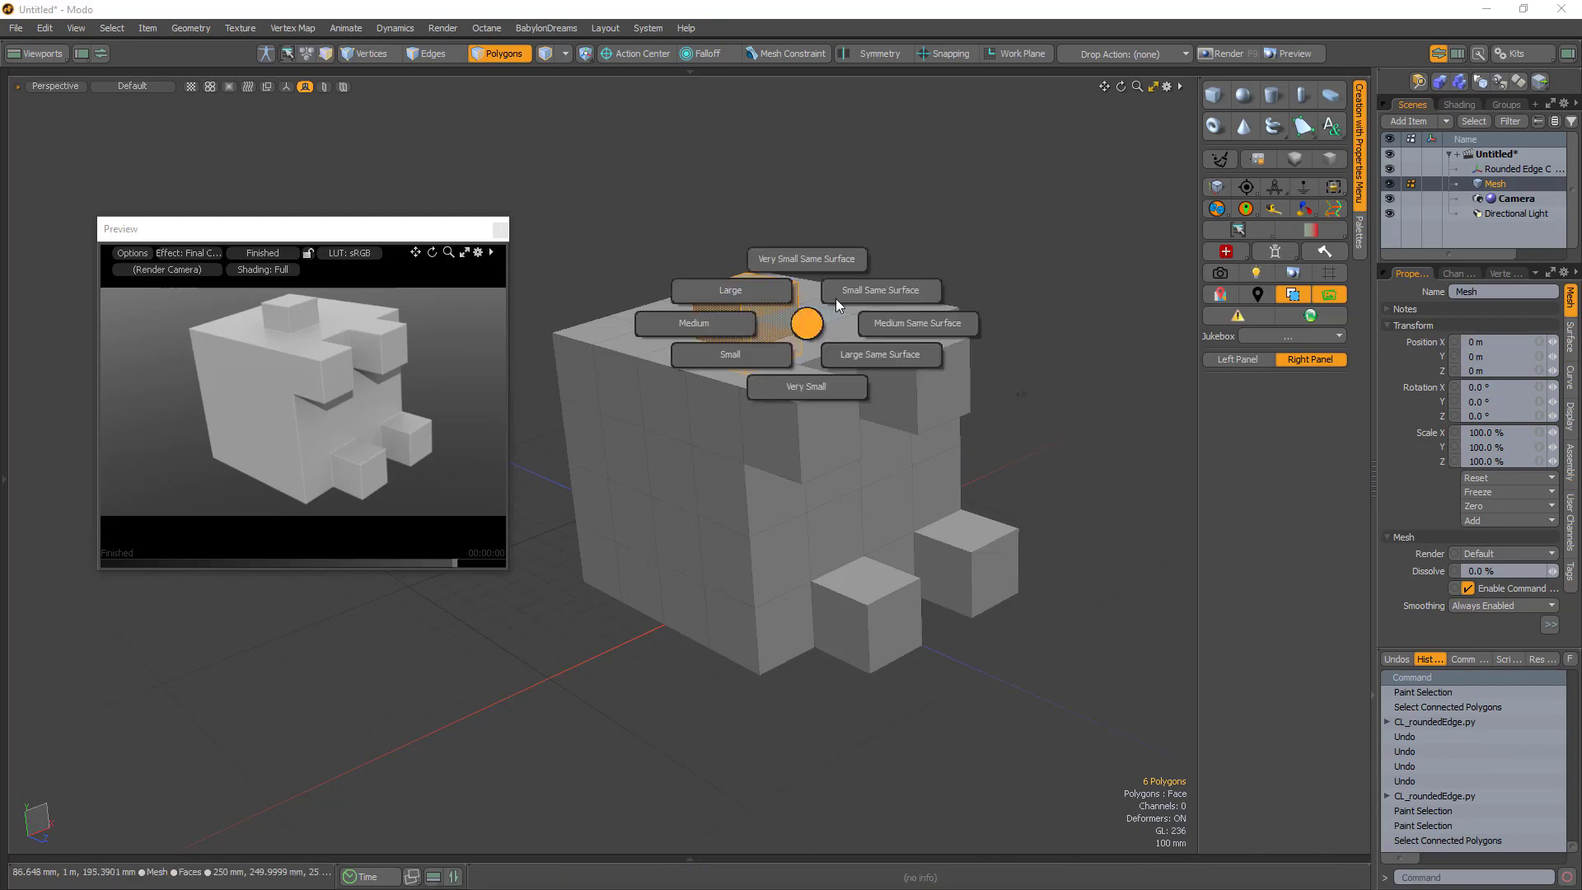
pyautogui.click(746, 293)
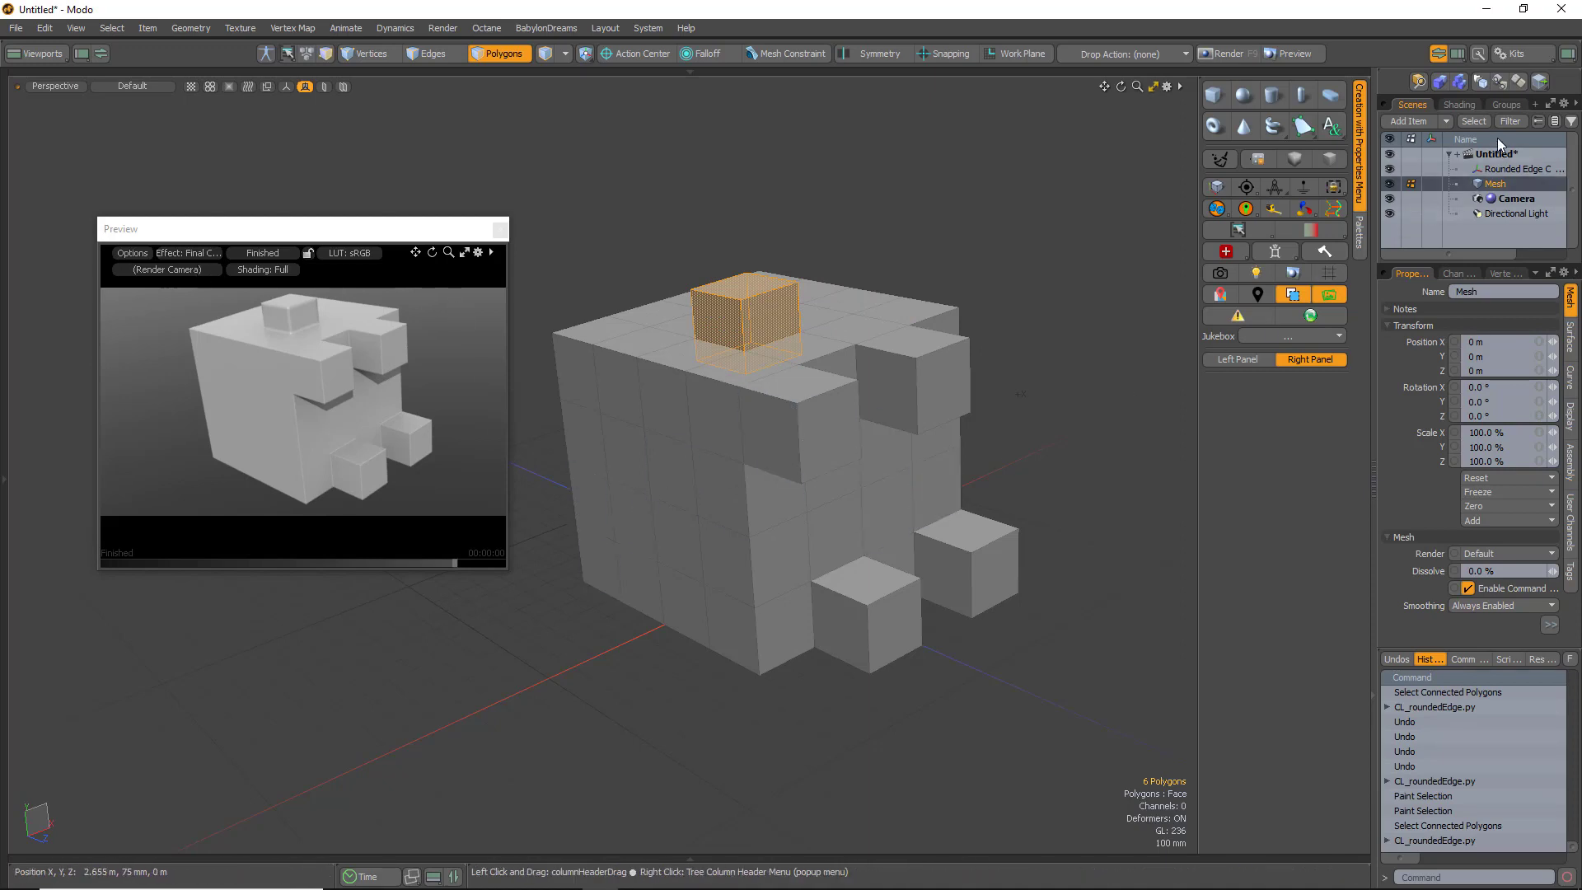
pyautogui.click(1258, 294)
# In item mode, set the Rounded Edge Controller's Scene Scale to 300 % in User Channels
pyautogui.press('space')
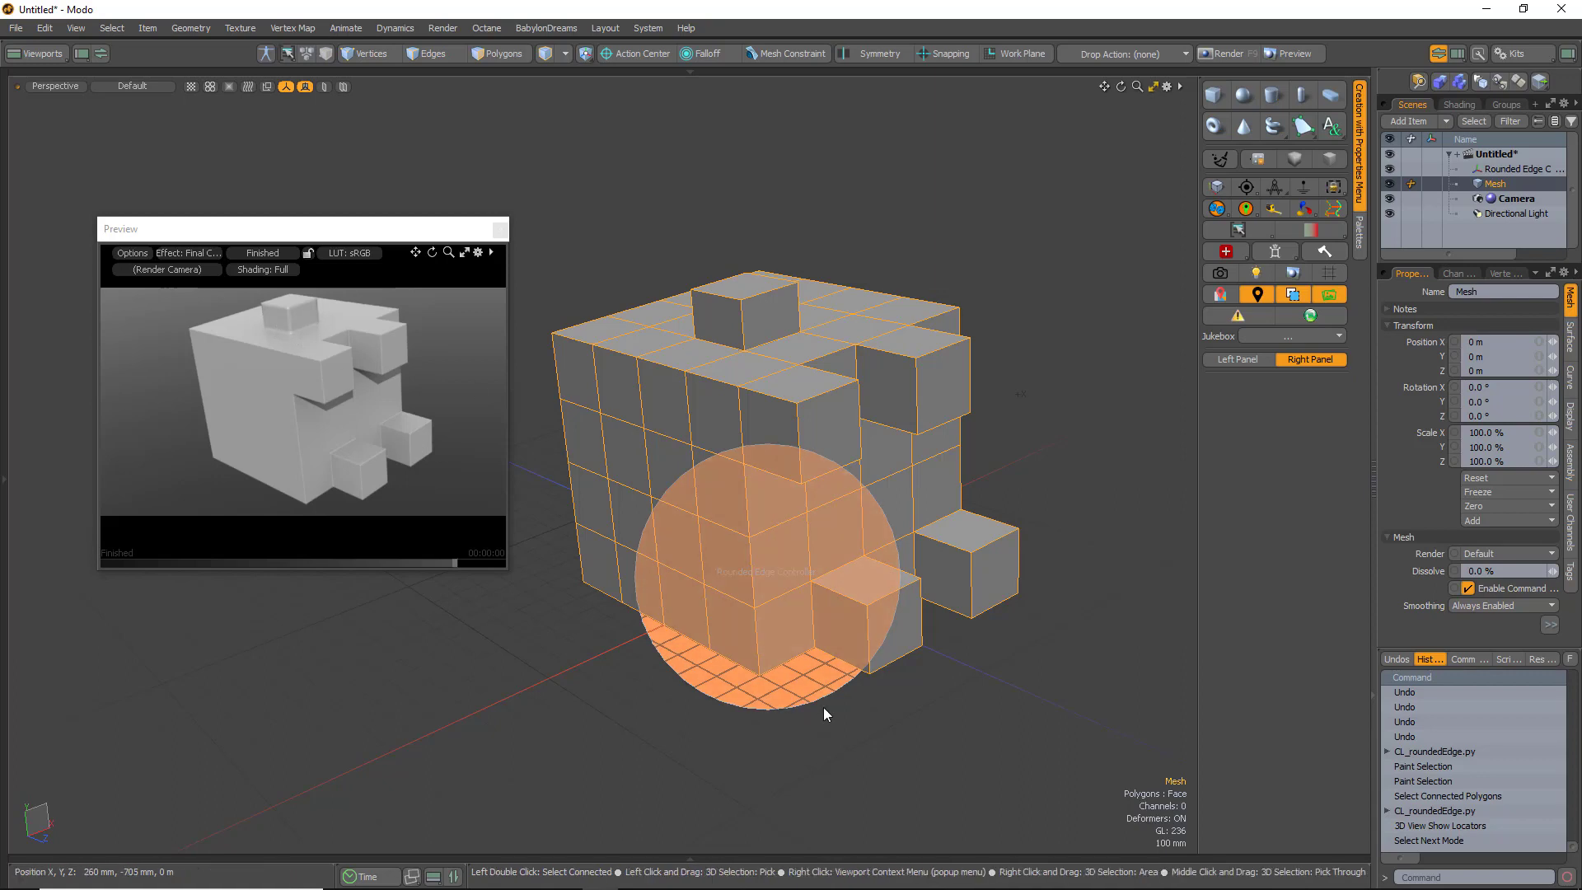
pyautogui.click(799, 683)
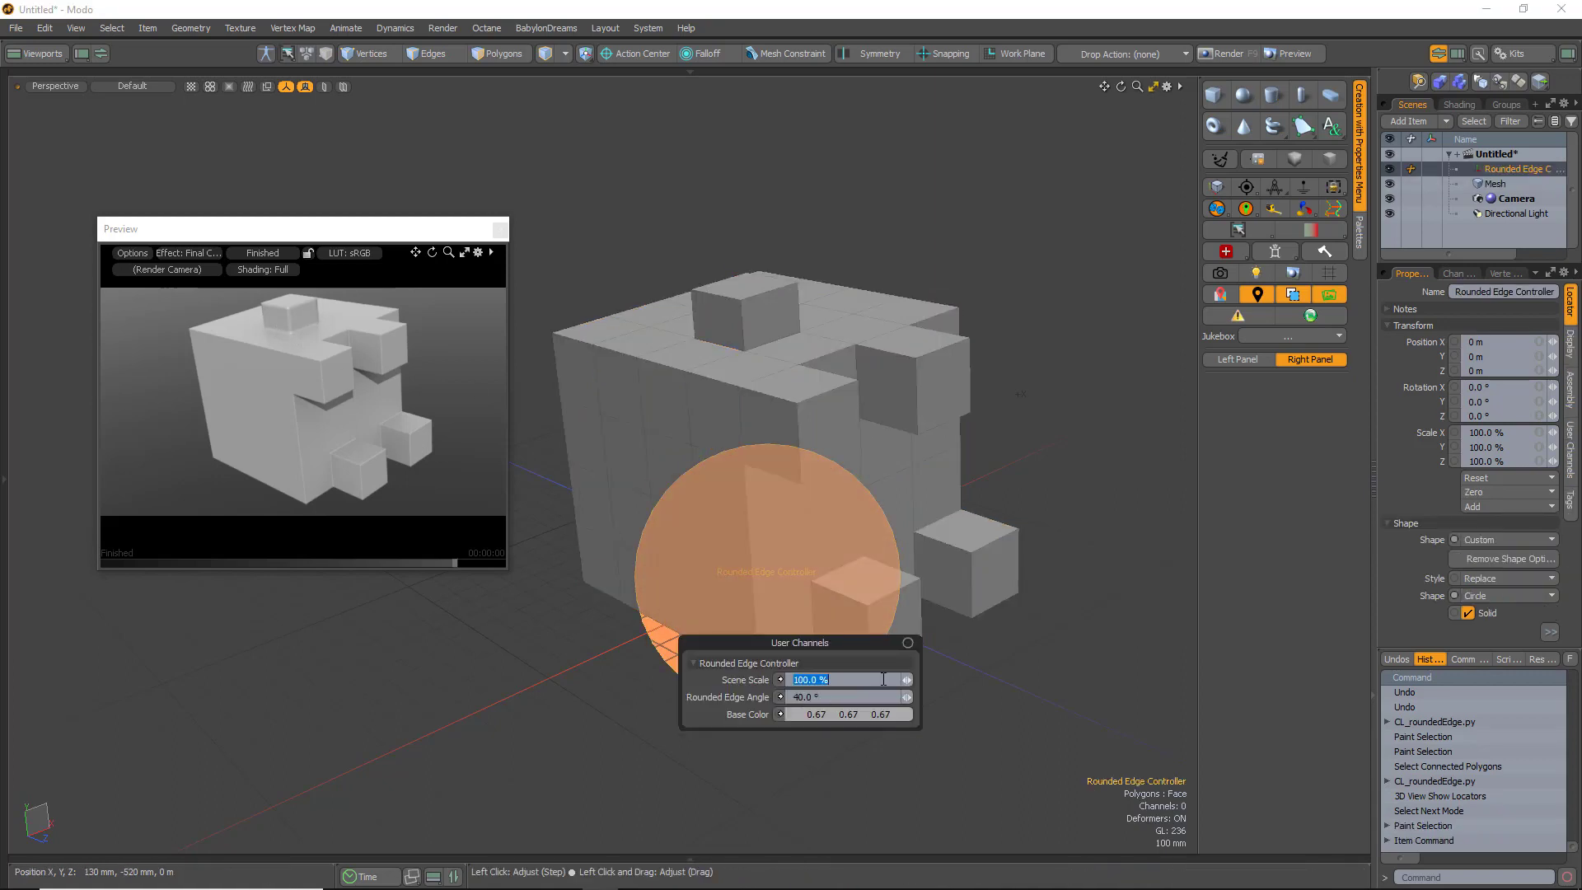
pyautogui.moveTo(907, 681)
pyautogui.mouseDown()
pyautogui.moveTo(997, 683)
pyautogui.moveTo(912, 685)
pyautogui.mouseUp()
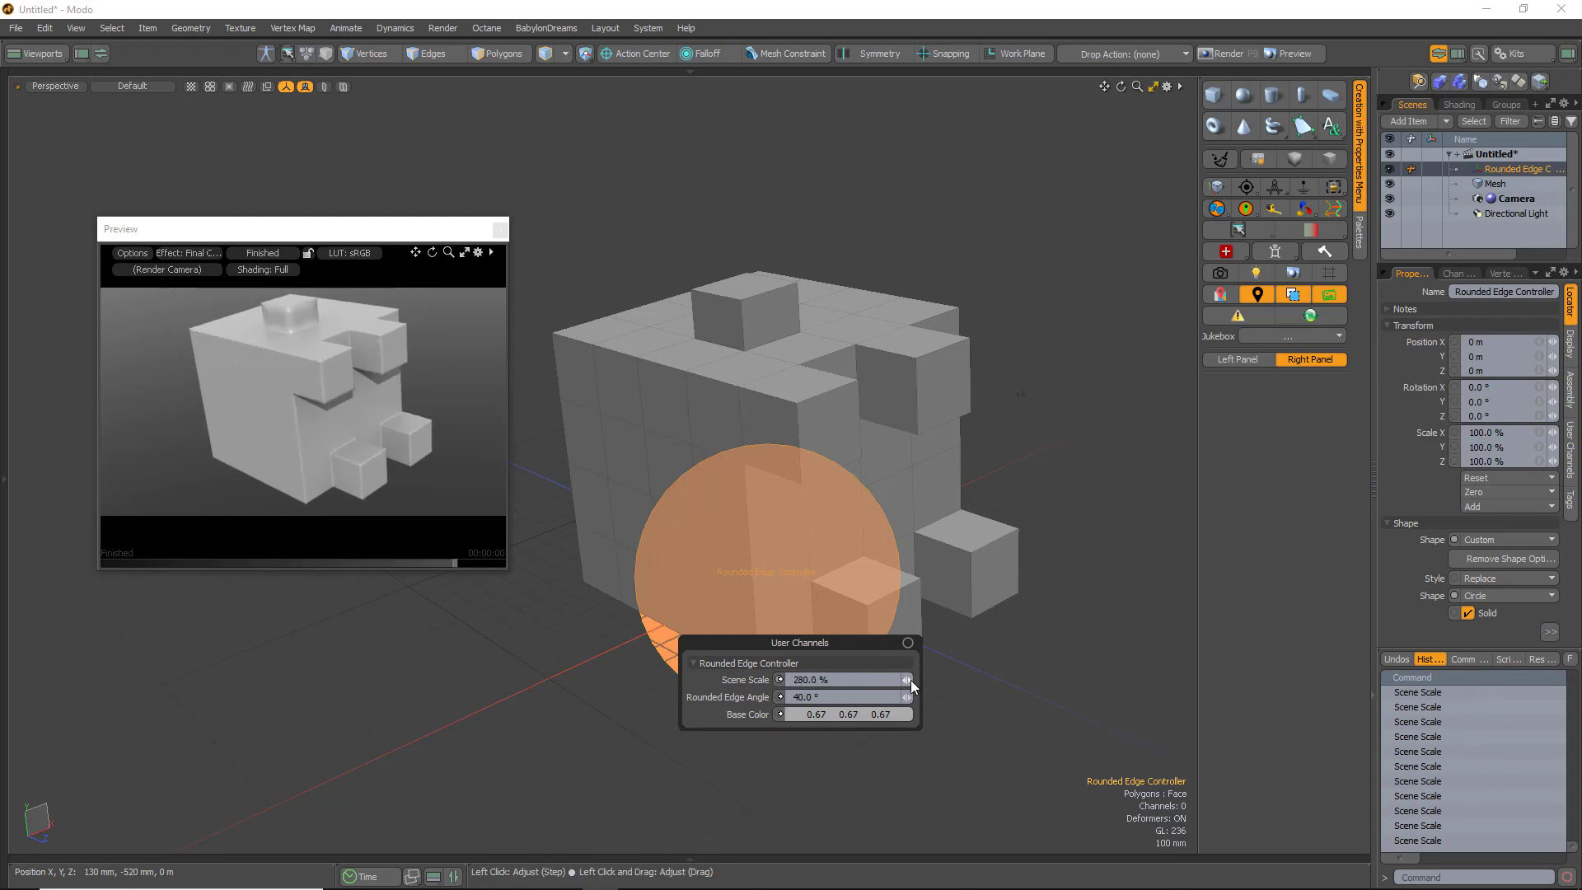
pyautogui.click(908, 680)
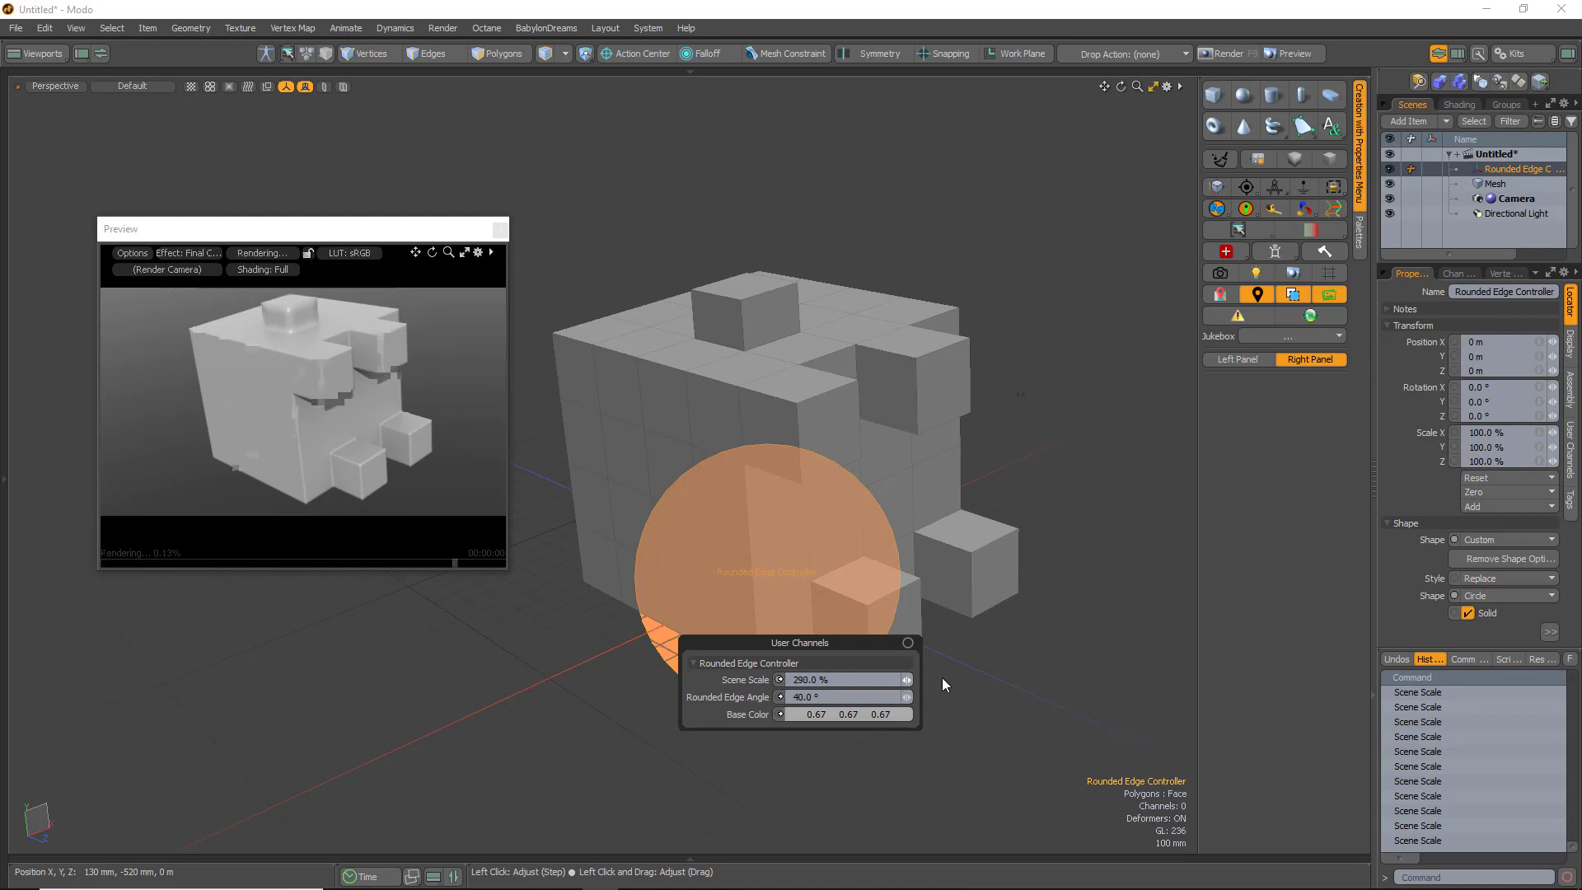
pyautogui.click(904, 683)
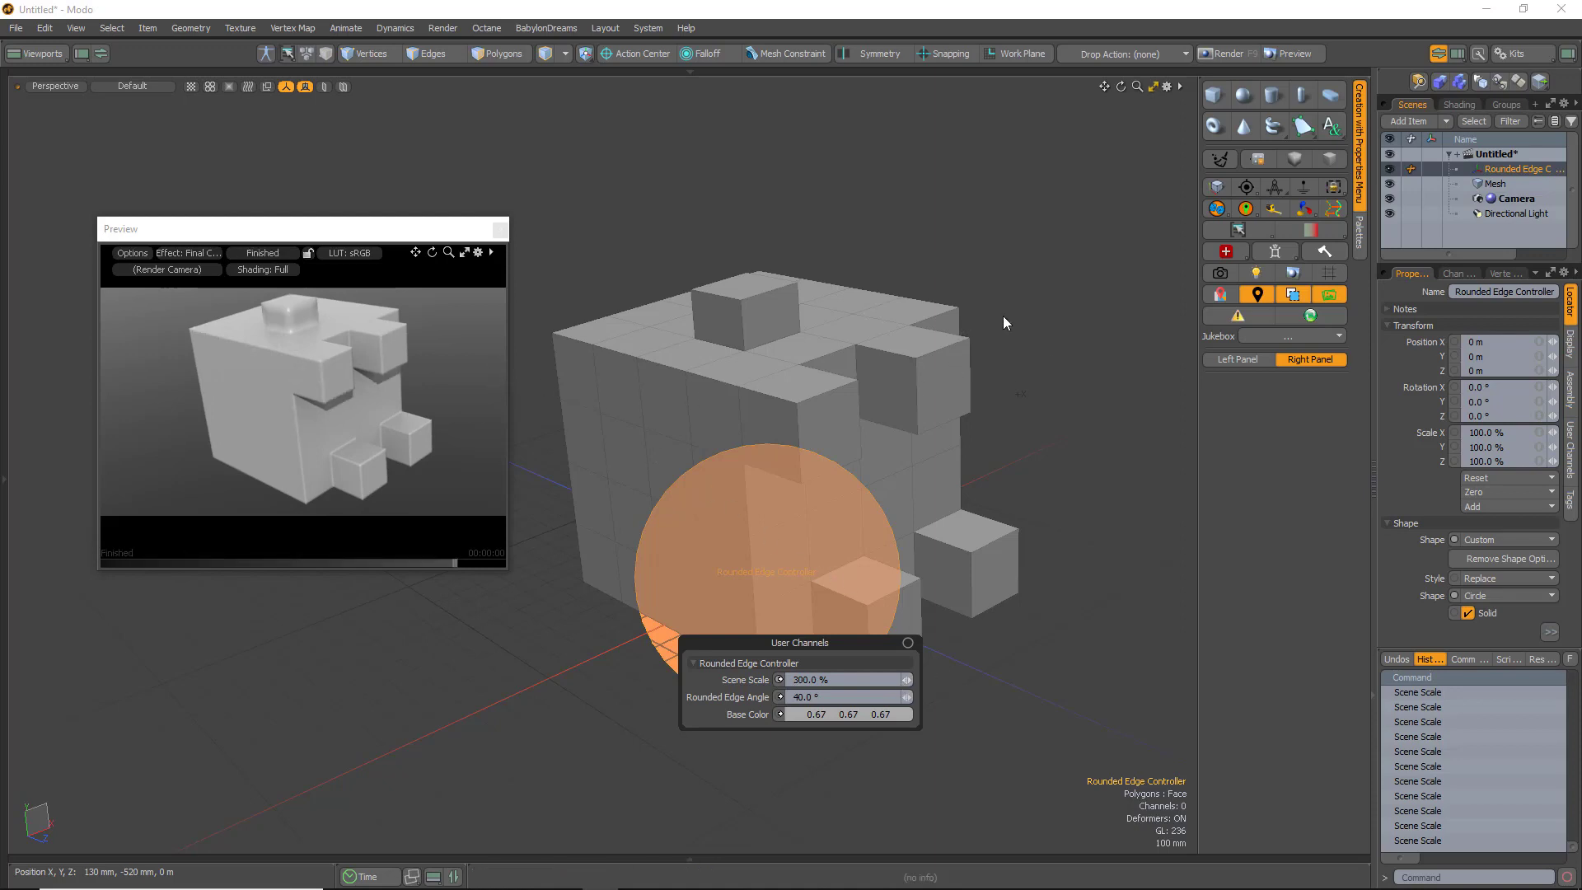
pyautogui.moveTo(826, 643); pyautogui.dragTo(550, 690)
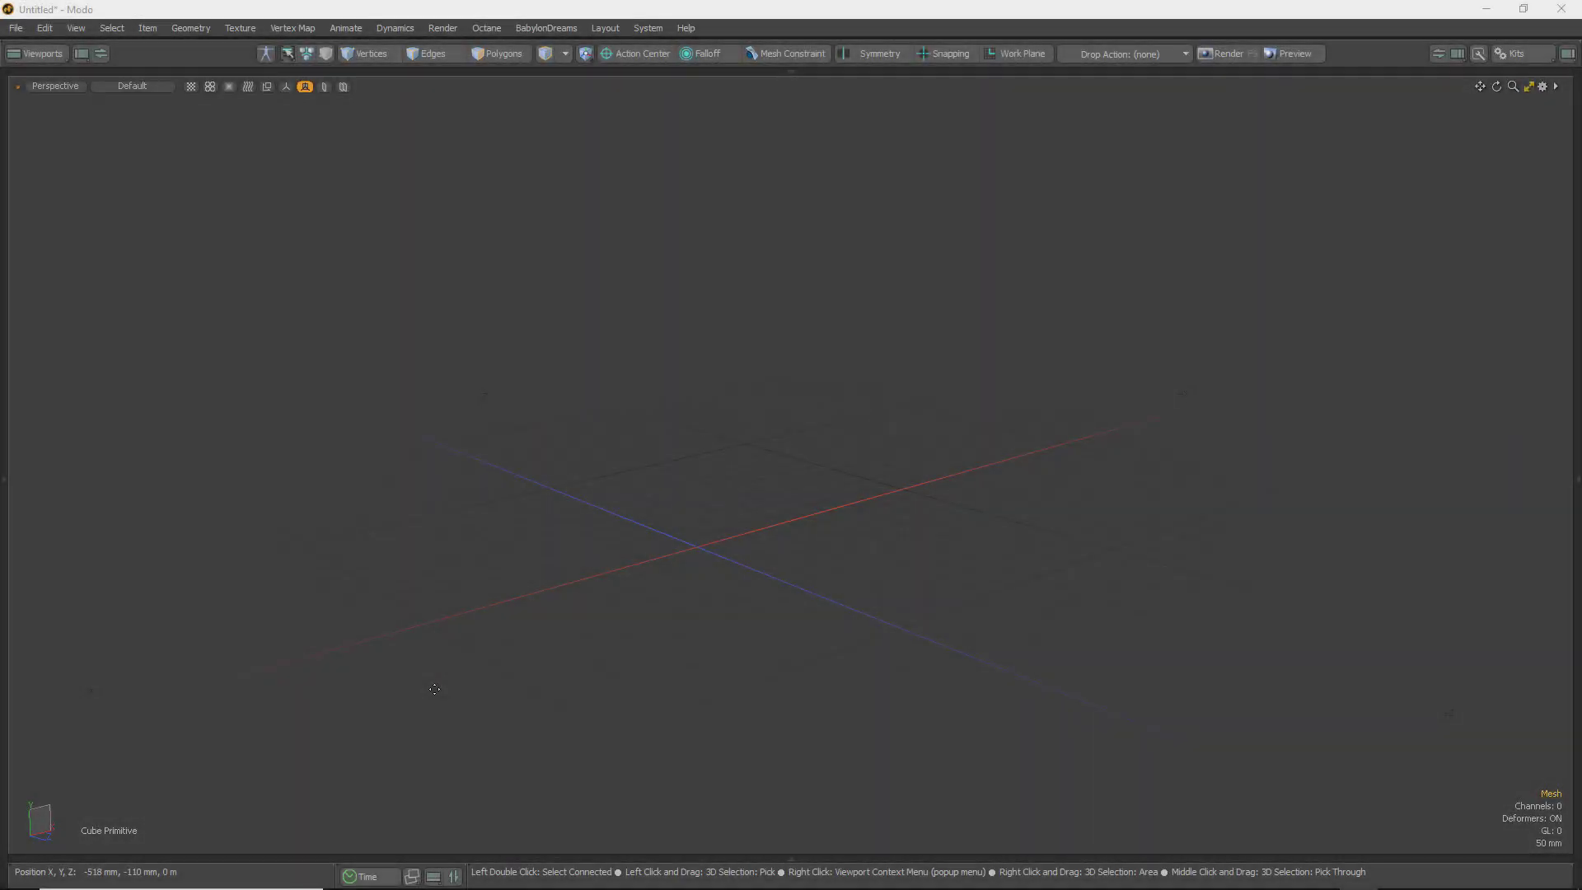
# Add the Custom C lower viewport panel and drag its divider up to make it taller
pyautogui.click(434, 876)
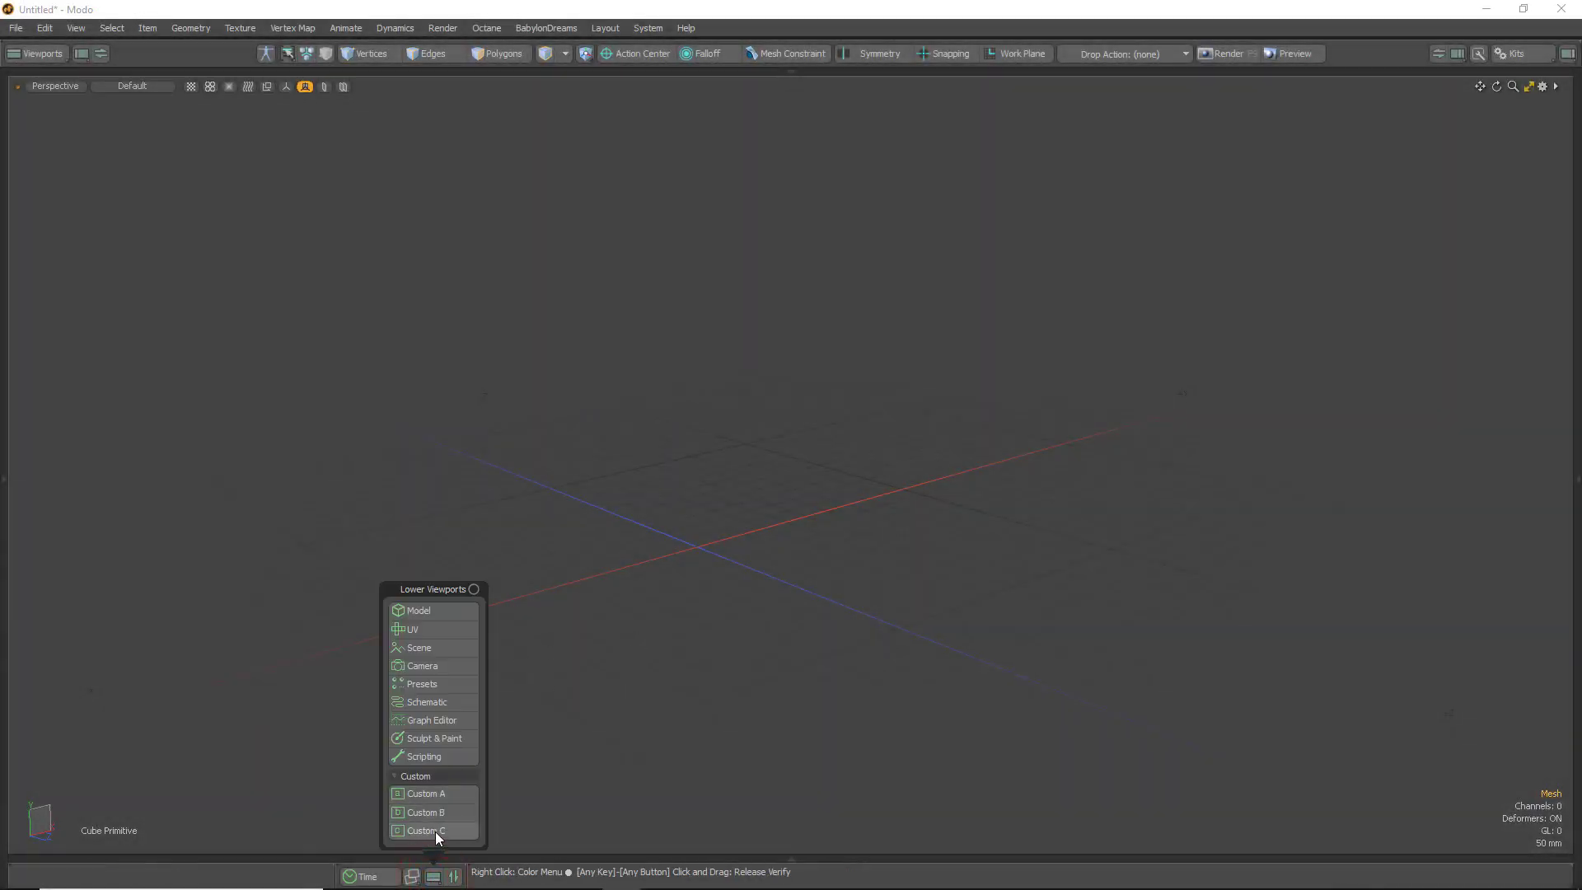
pyautogui.click(409, 832)
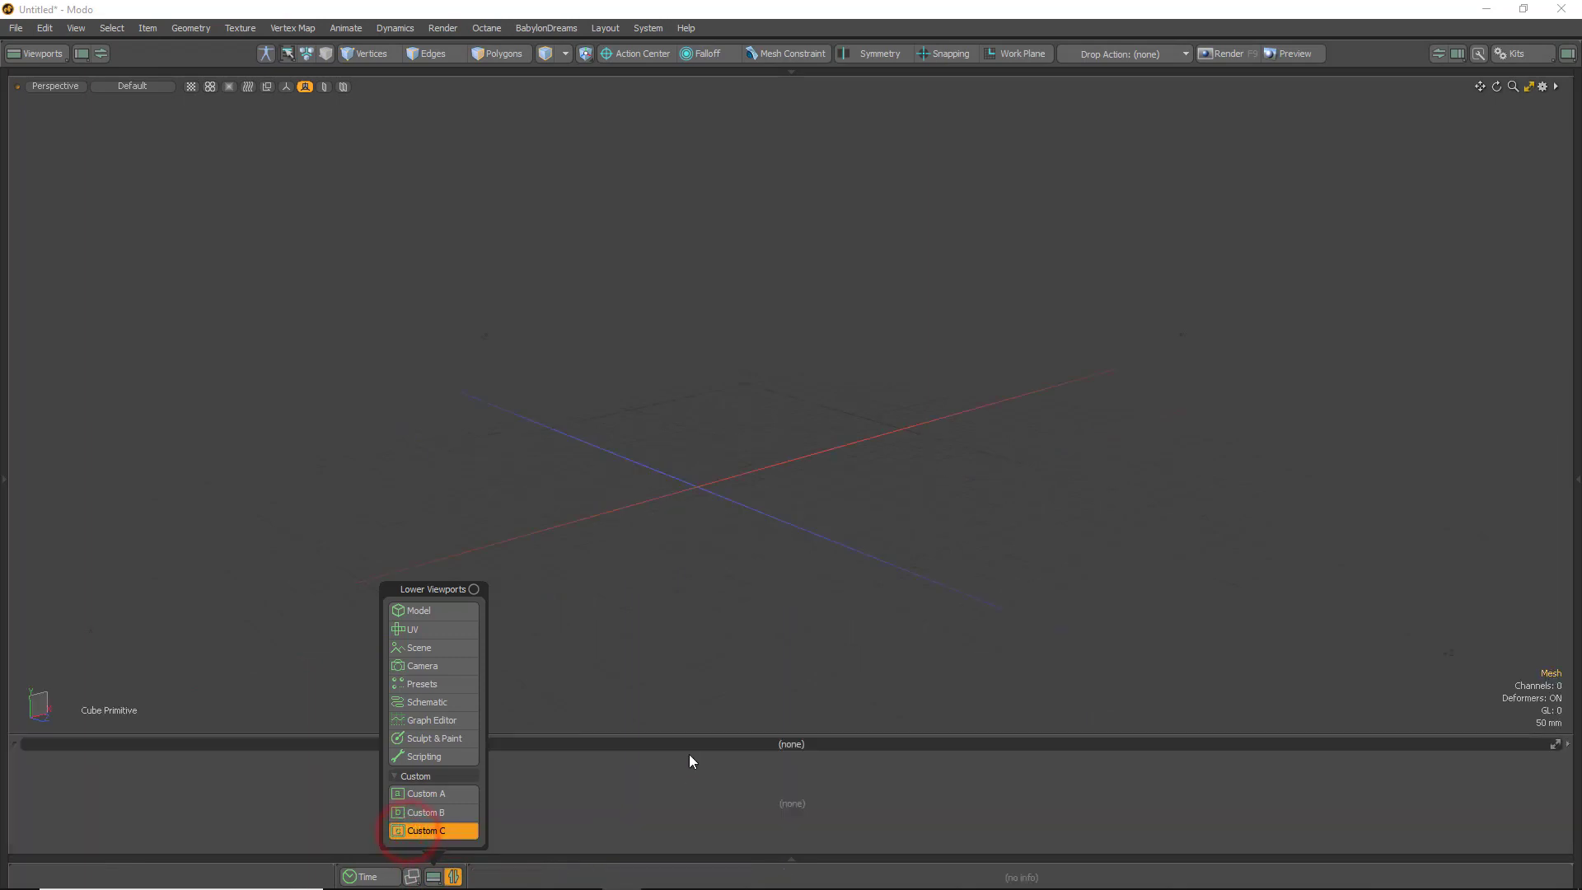
pyautogui.click(675, 774)
pyautogui.moveTo(700, 736); pyautogui.dragTo(701, 645)
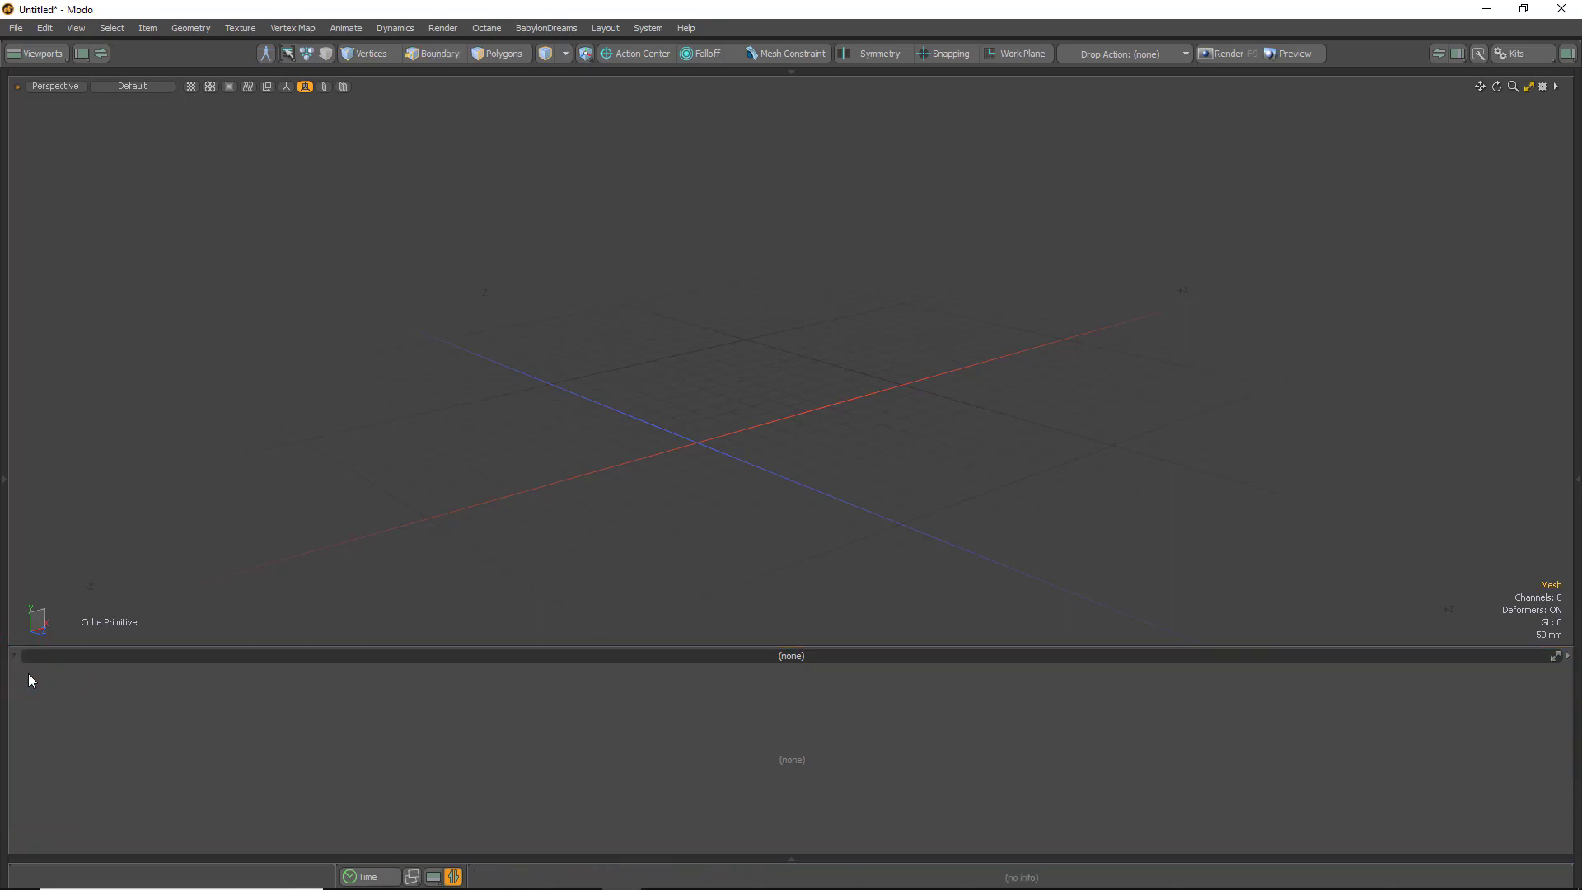
# Split the lower panel into four side-by-side panes
pyautogui.moveTo(15, 656); pyautogui.dragTo(95, 668)
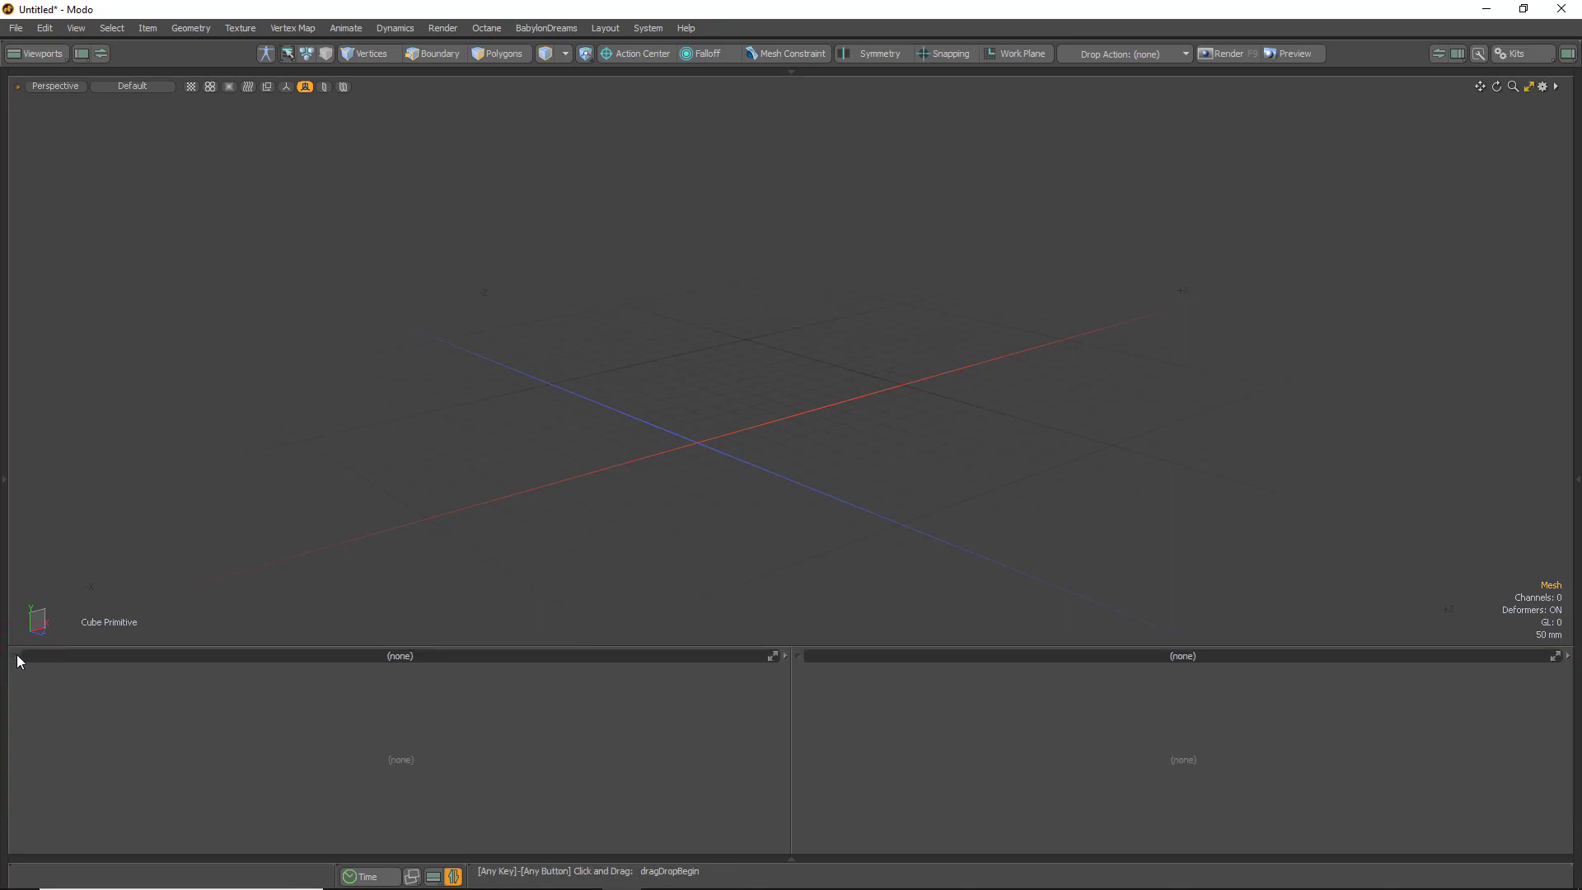
pyautogui.moveTo(15, 656); pyautogui.dragTo(90, 660)
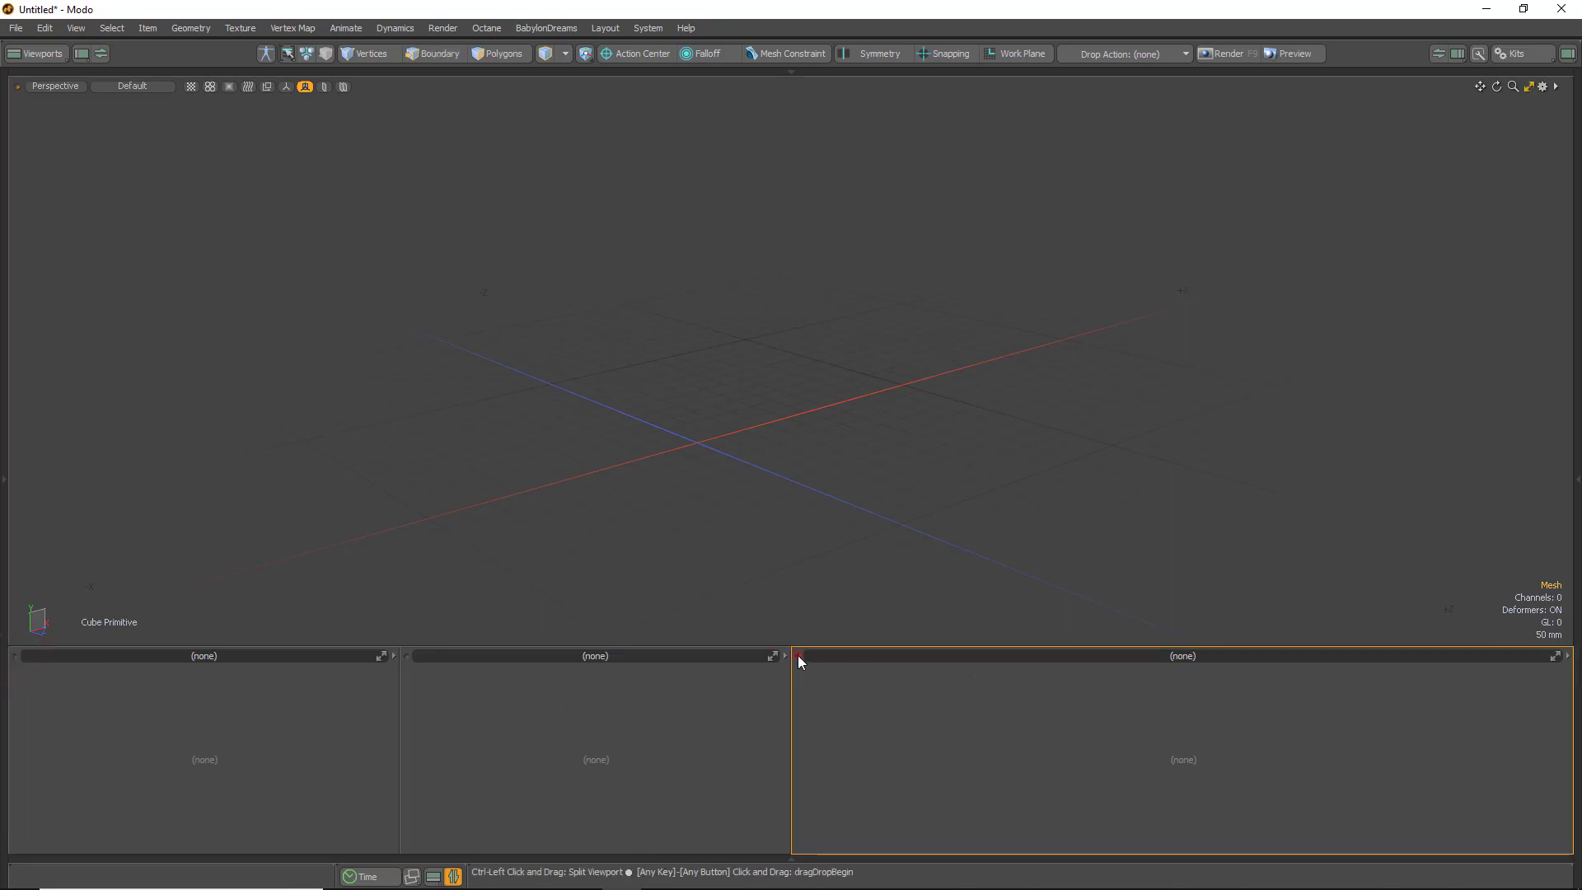
pyautogui.moveTo(798, 655); pyautogui.dragTo(898, 675)
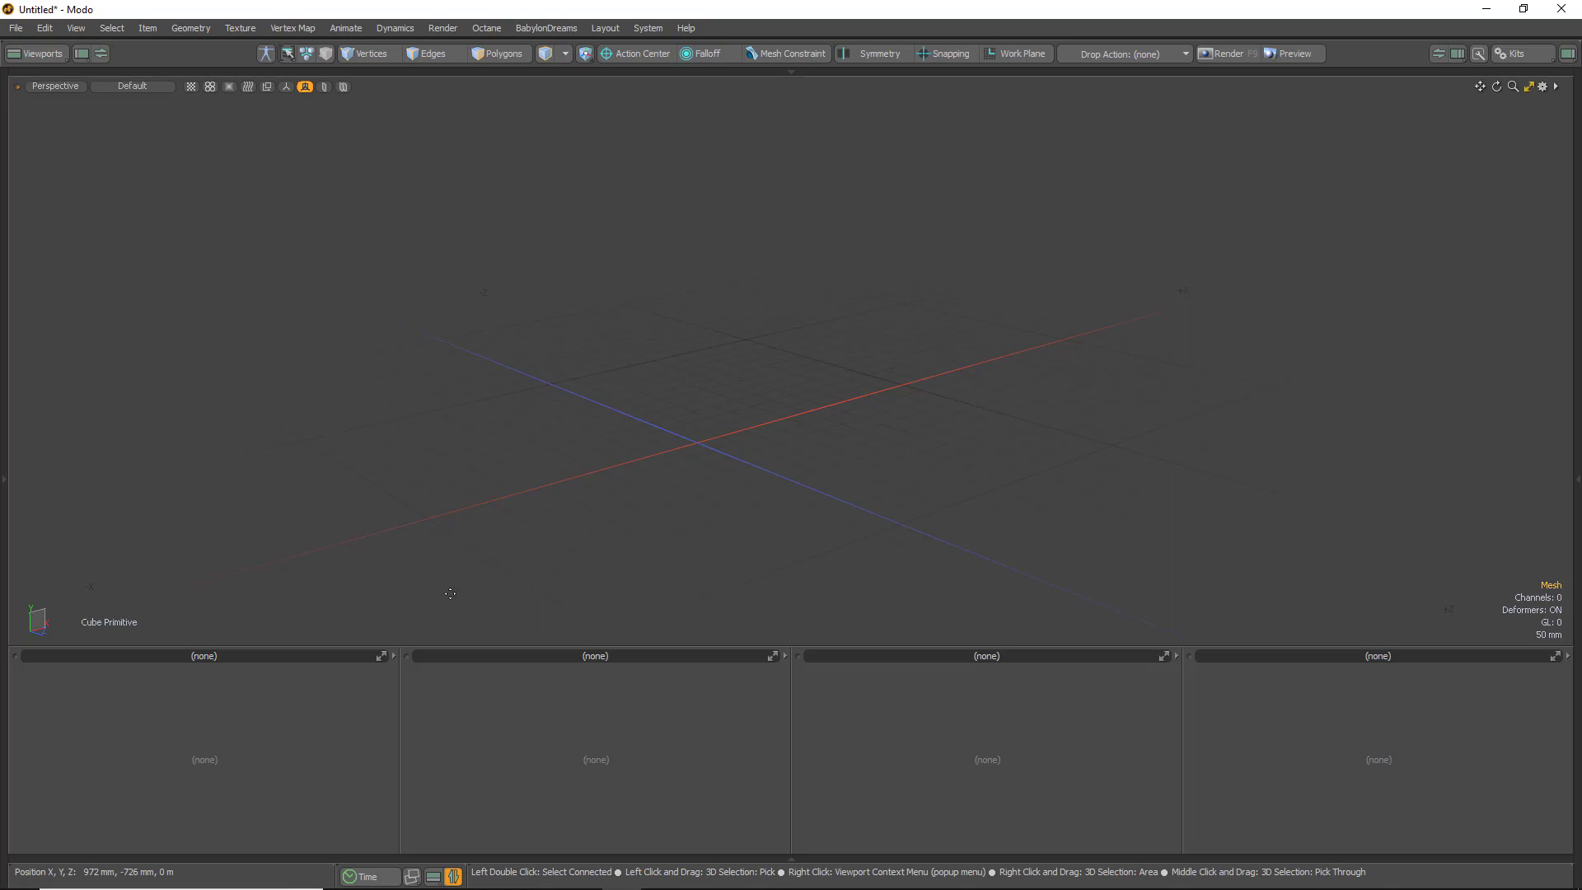
# Browse the first lower pane's display choices and dismiss them without picking one
pyautogui.click(393, 655)
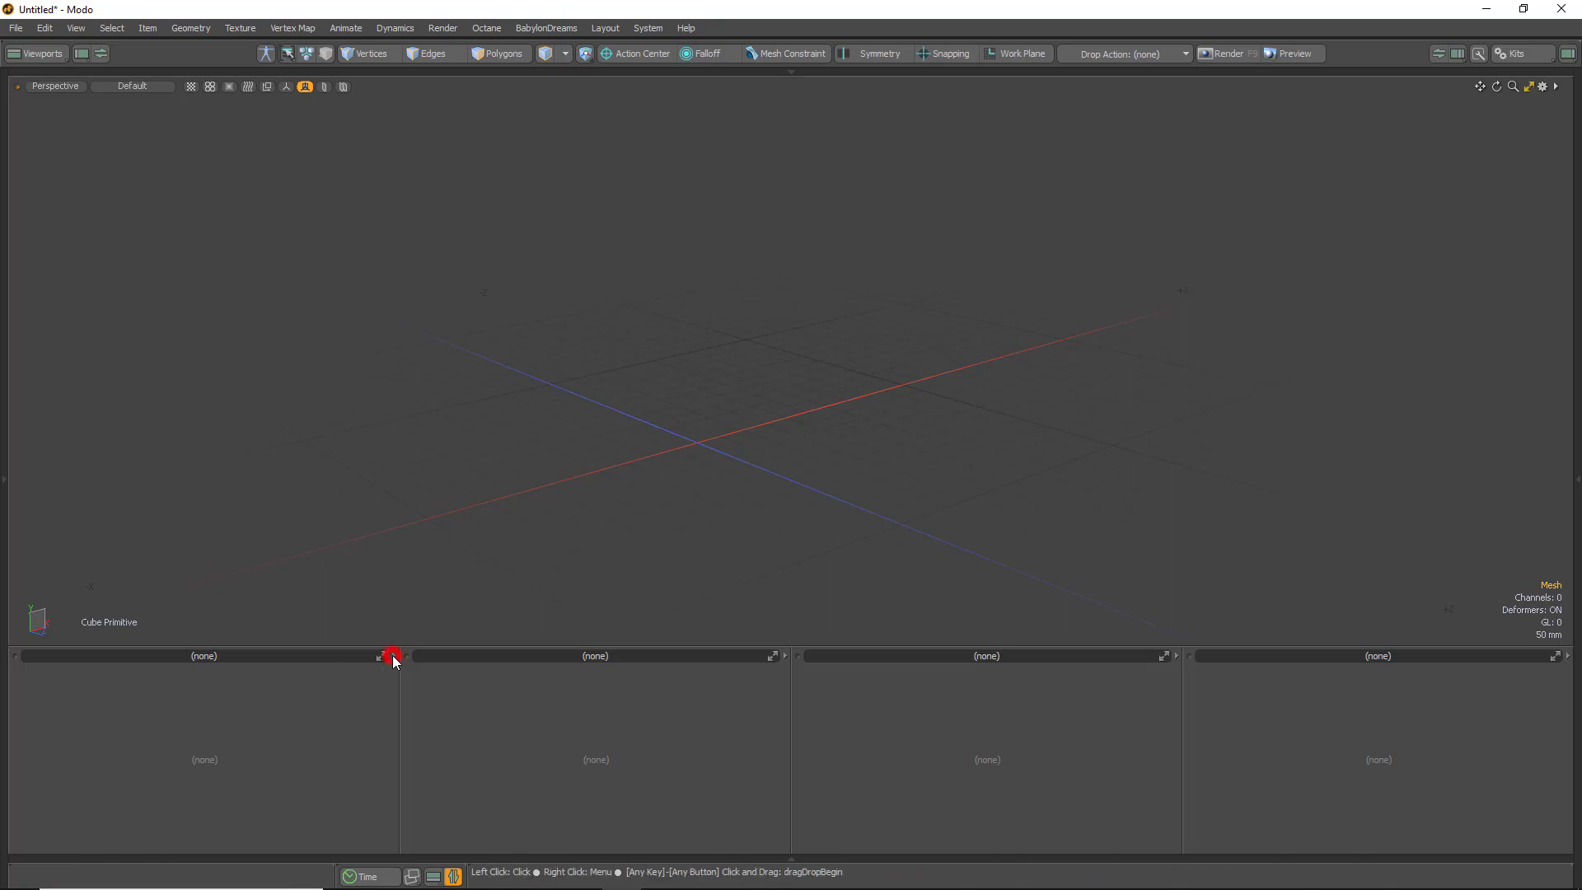
pyautogui.moveTo(360, 749)
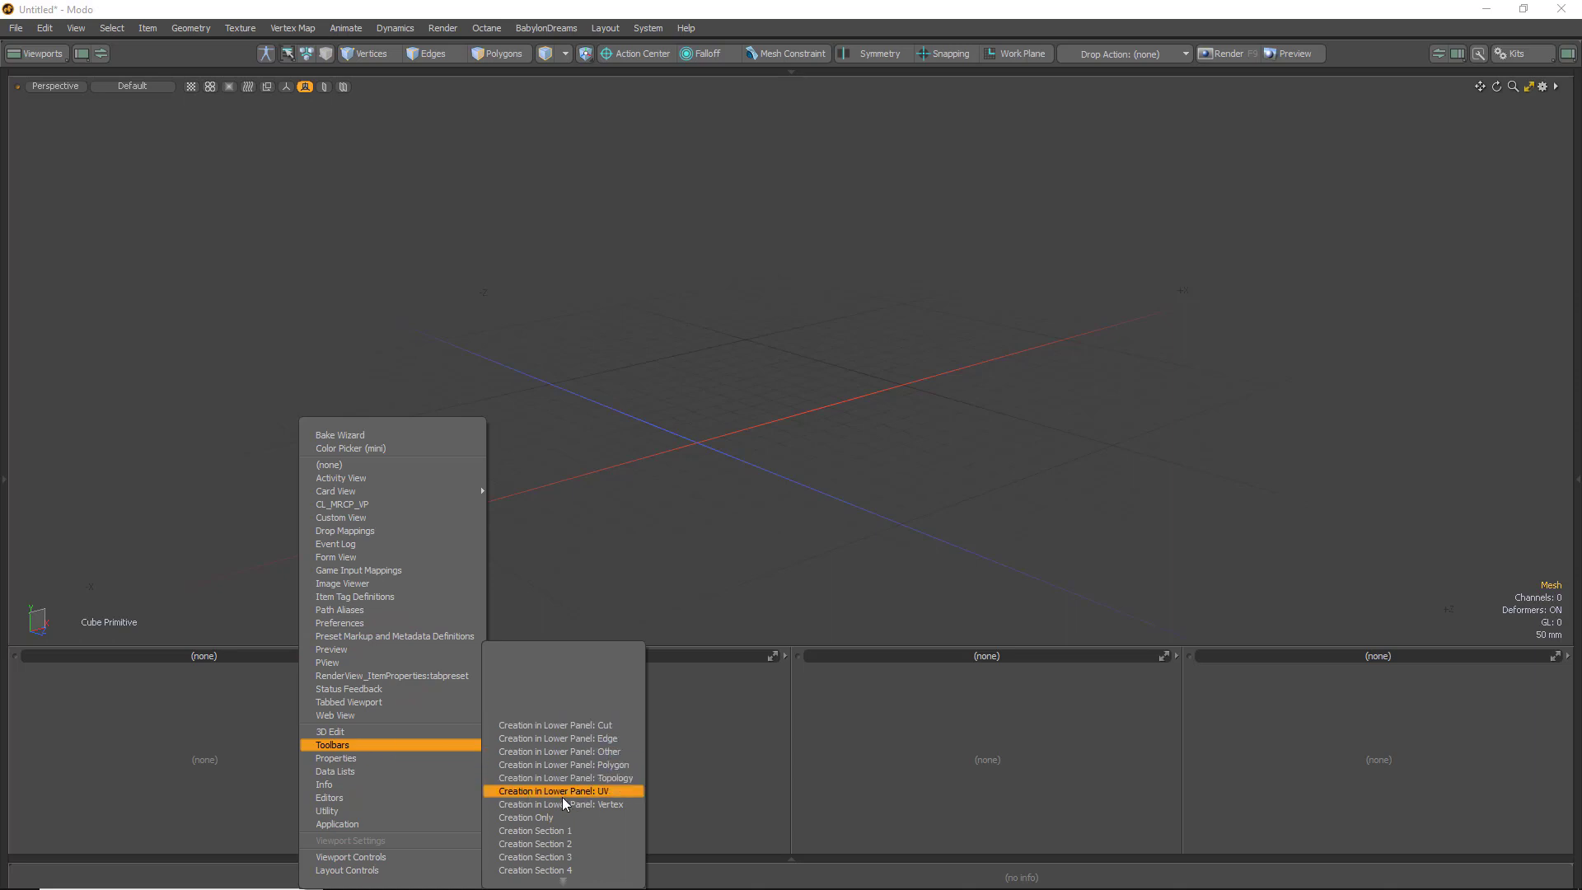
pyautogui.scroll(-2, 562, 804)
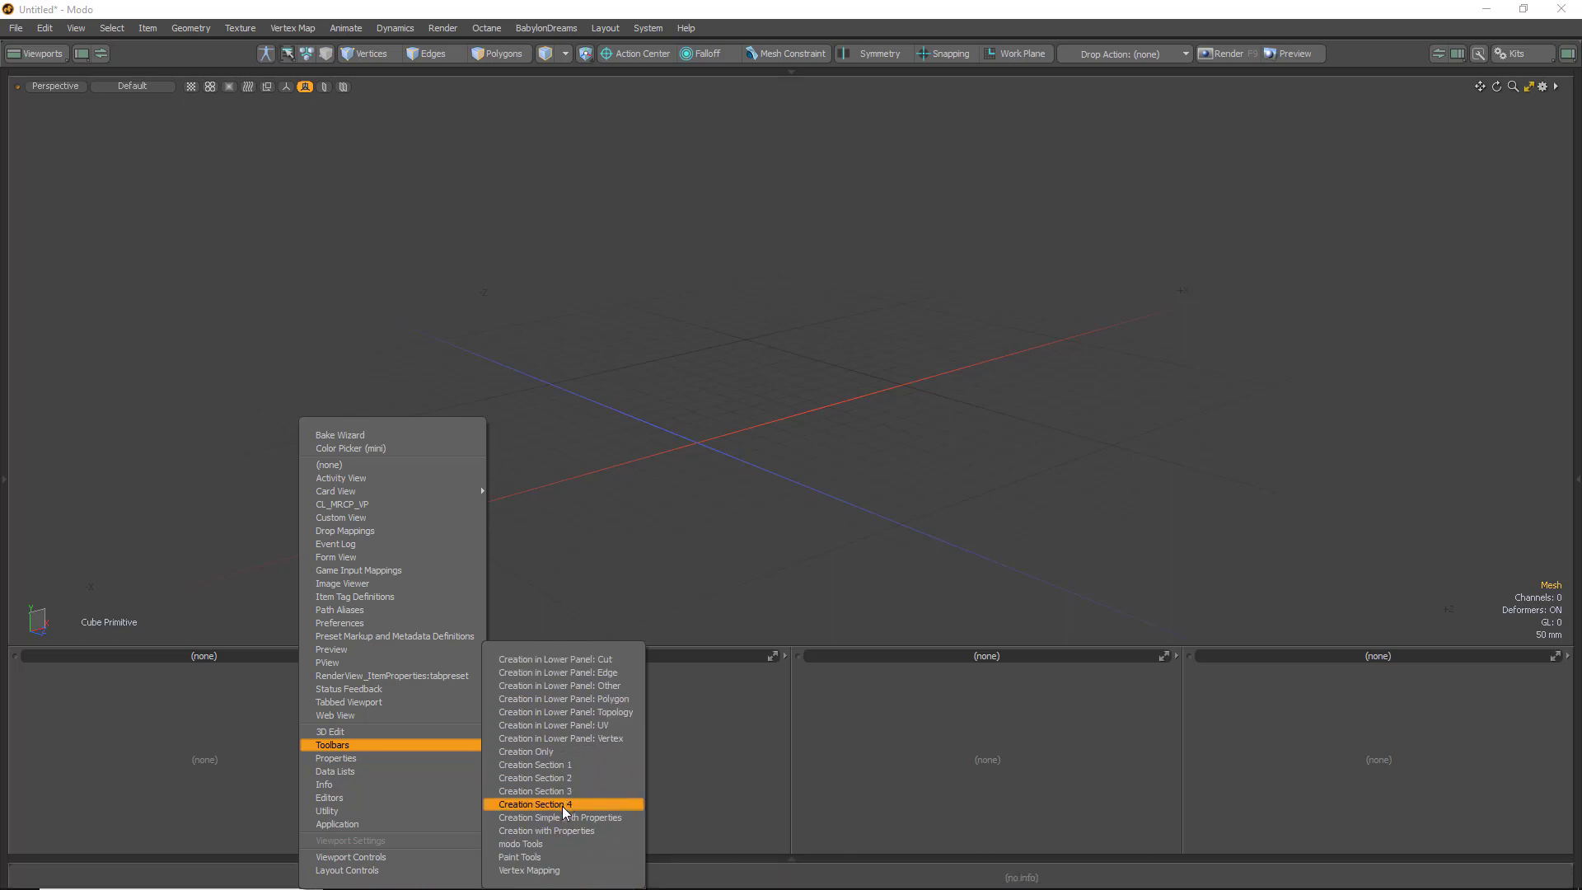
pyautogui.click(651, 540)
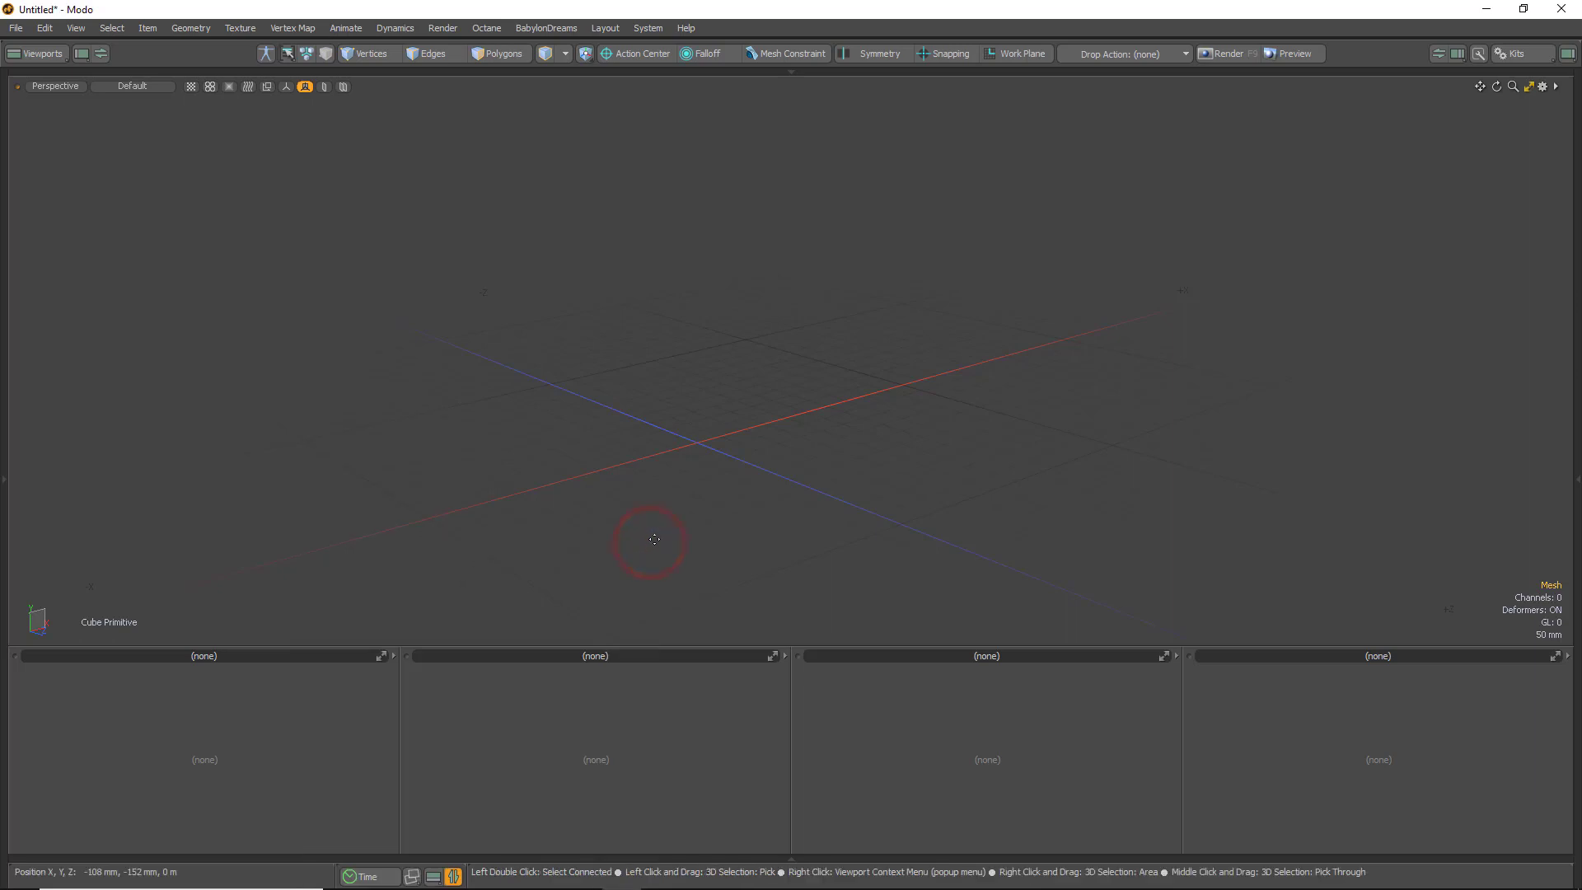
# Pin the Common Tools palette near the viewport centre and list toolbars for the first pane
pyautogui.moveTo(725, 290); pyautogui.dragTo(819, 194)
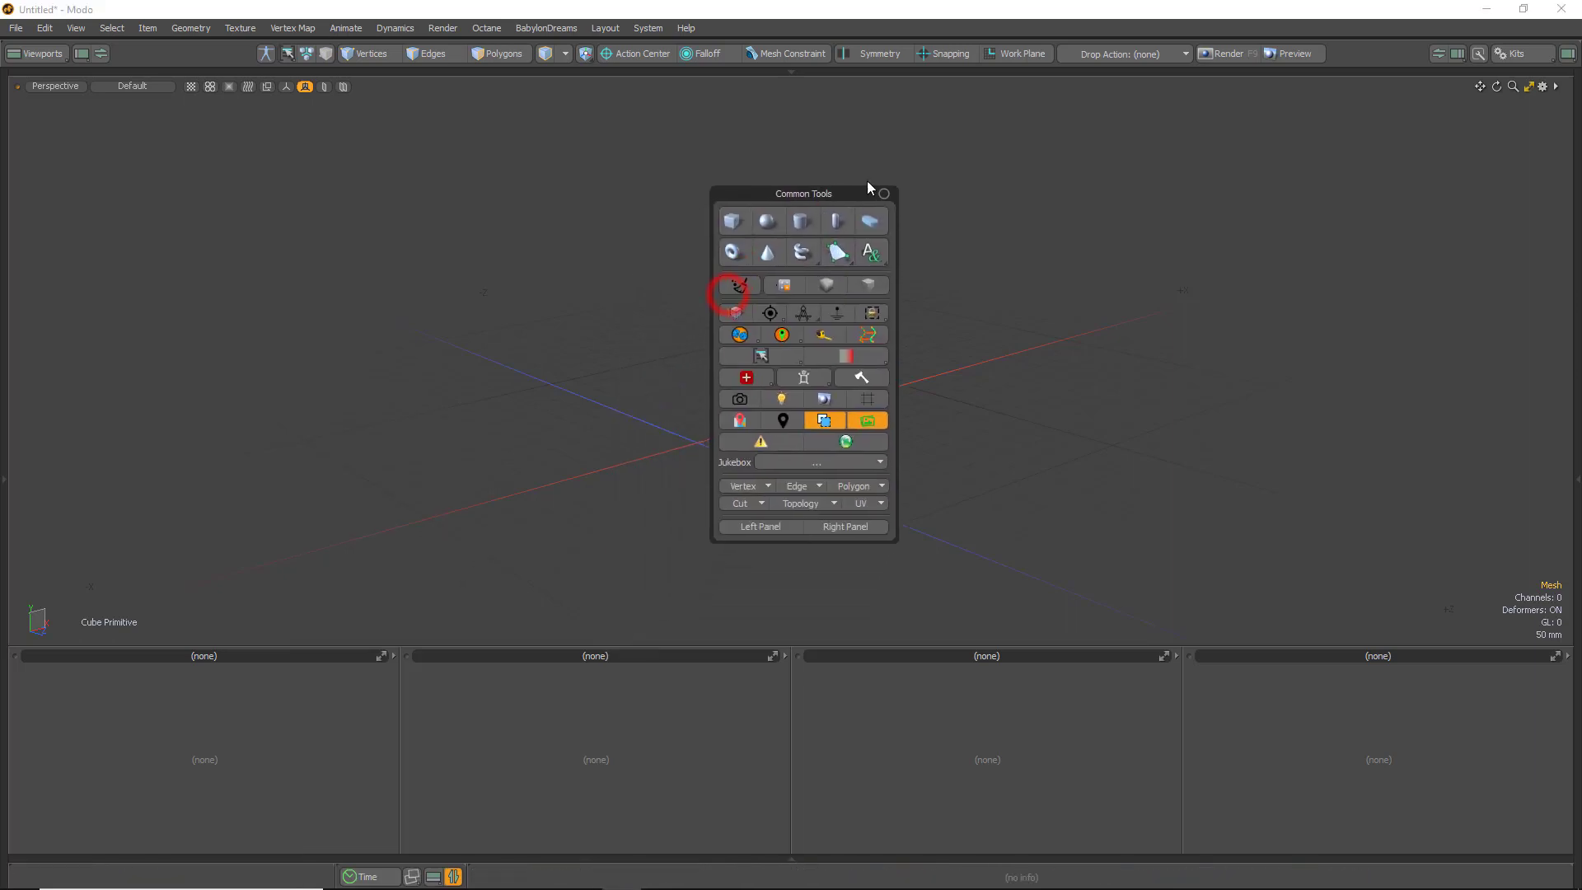
pyautogui.click(885, 194)
pyautogui.click(393, 657)
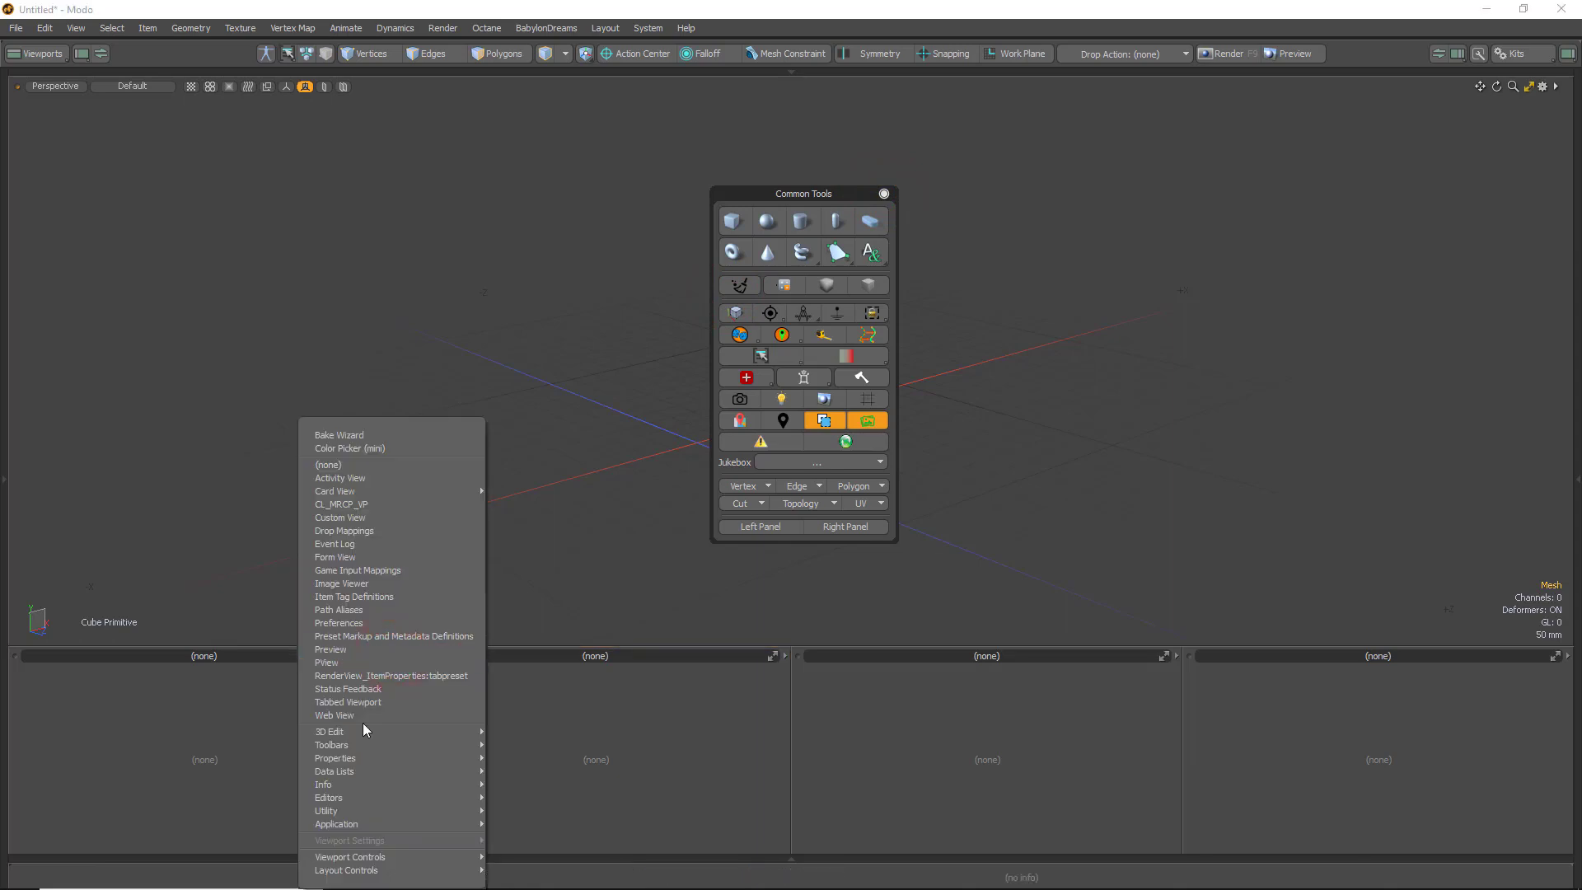